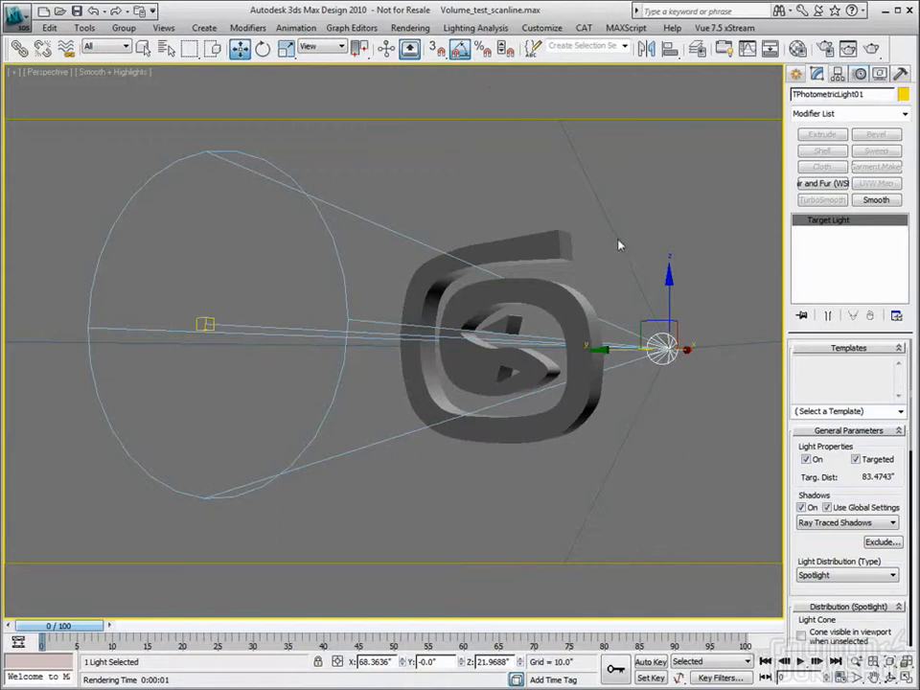
# Render the Perspective view of the spotlit logo and check the render's alpha channel
pyautogui.click(528, 294)
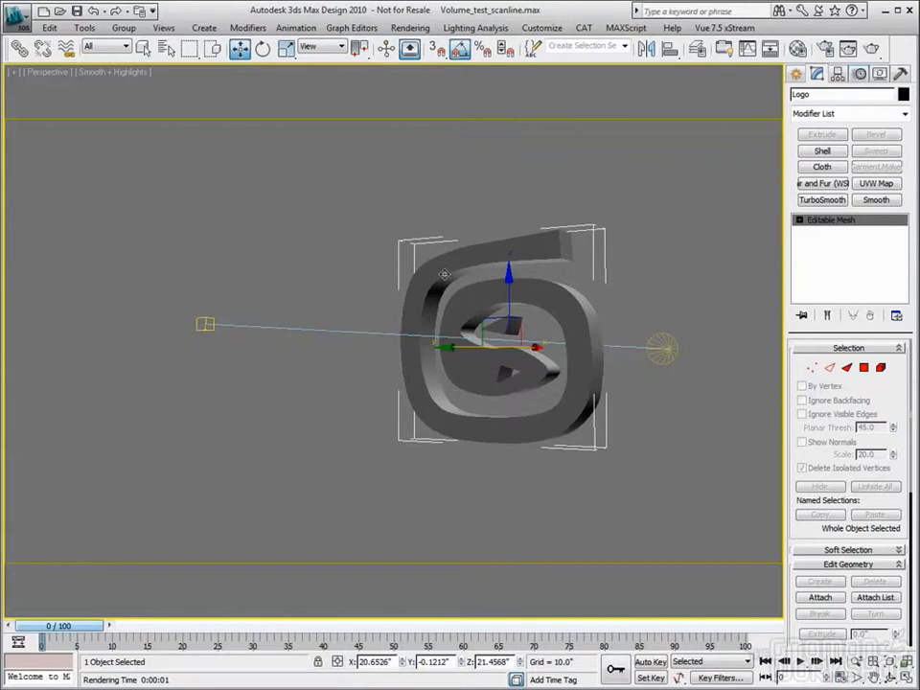
pyautogui.click(663, 345)
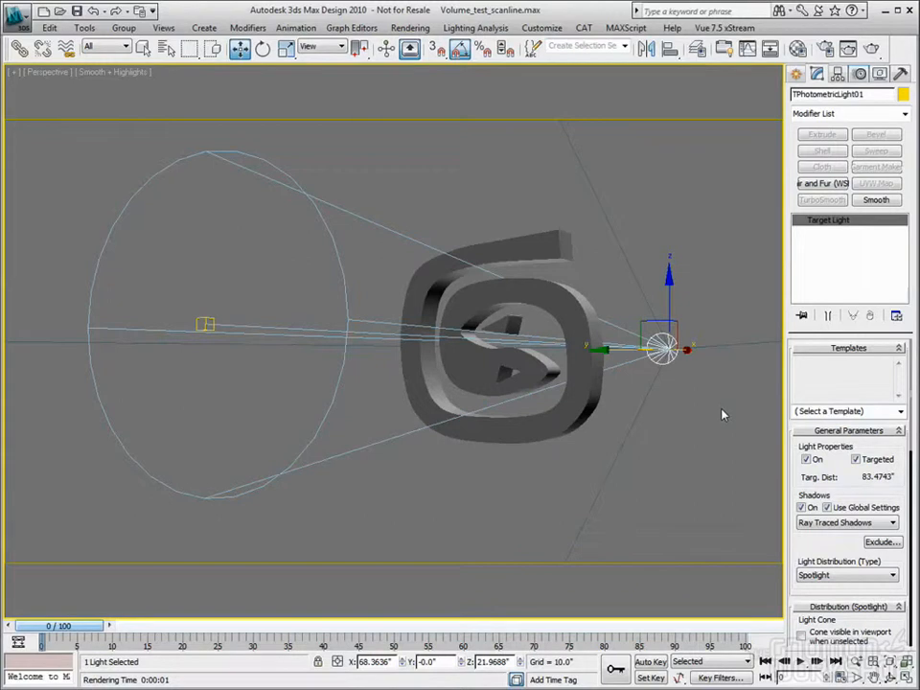
pyautogui.click(873, 46)
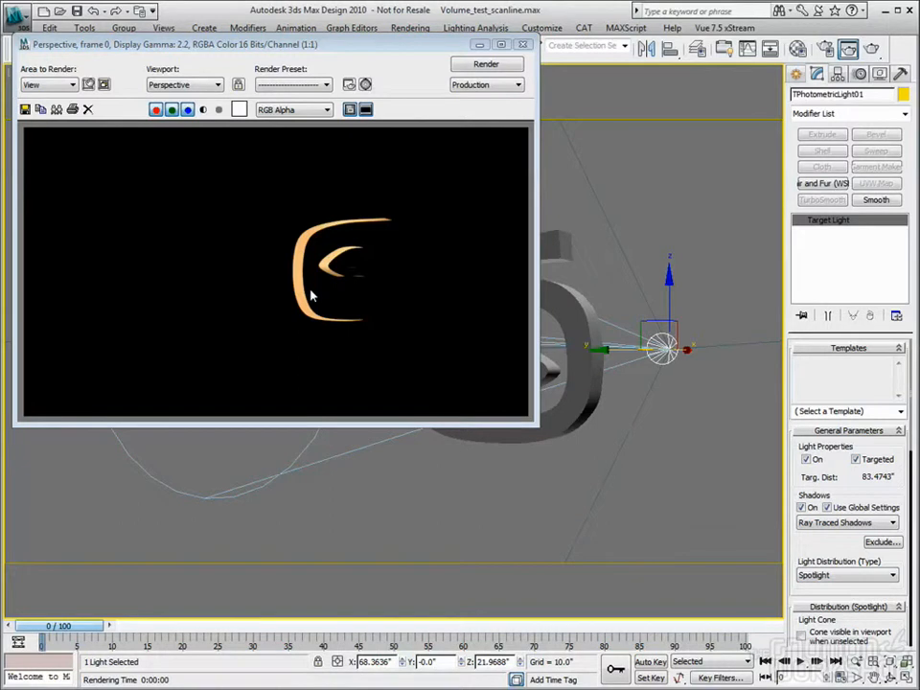
pyautogui.click(203, 109)
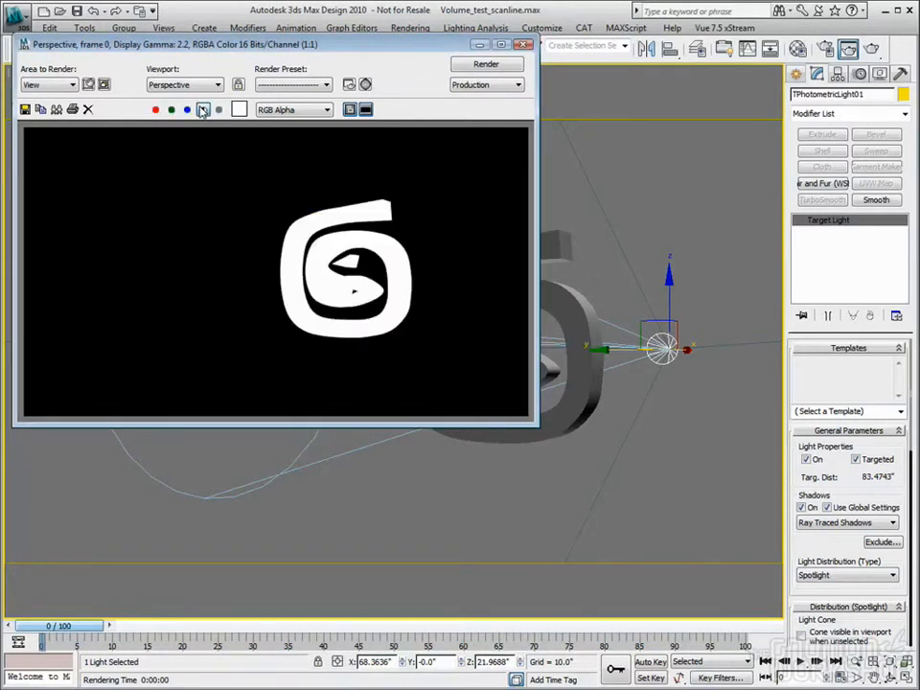
pyautogui.click(203, 109)
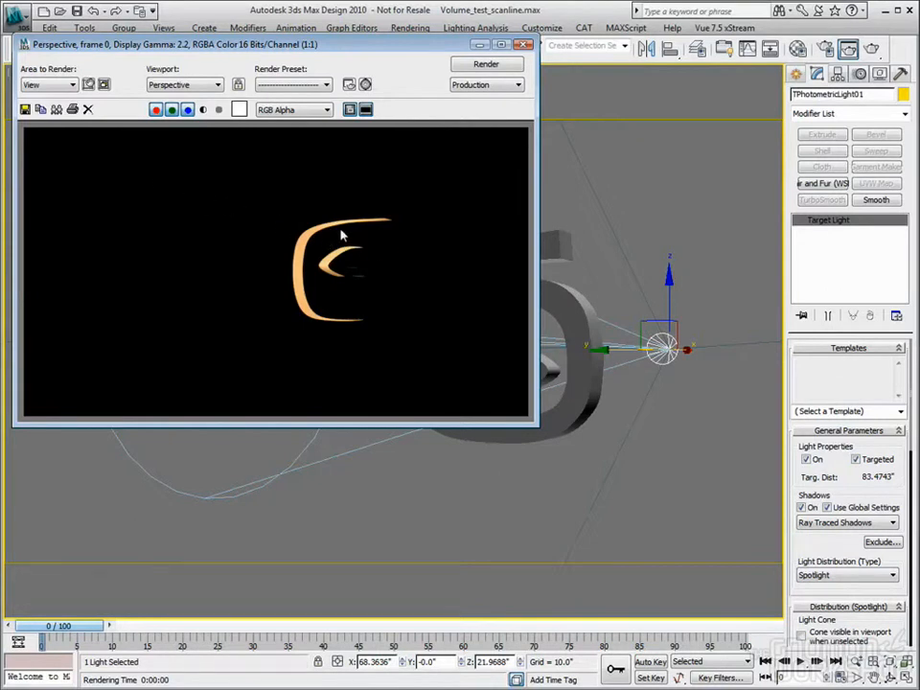
pyautogui.moveTo(257, 45); pyautogui.dragTo(265, 73)
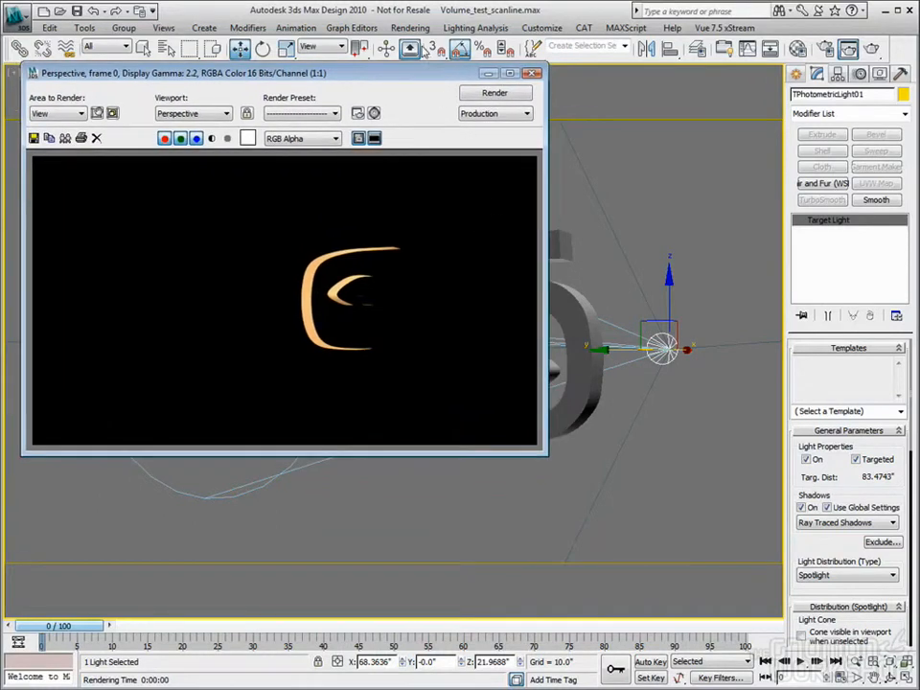
# Add a Volume Light atmosphere in the environment settings and assign the target photometric light behind the logo to it
pyautogui.click(422, 30)
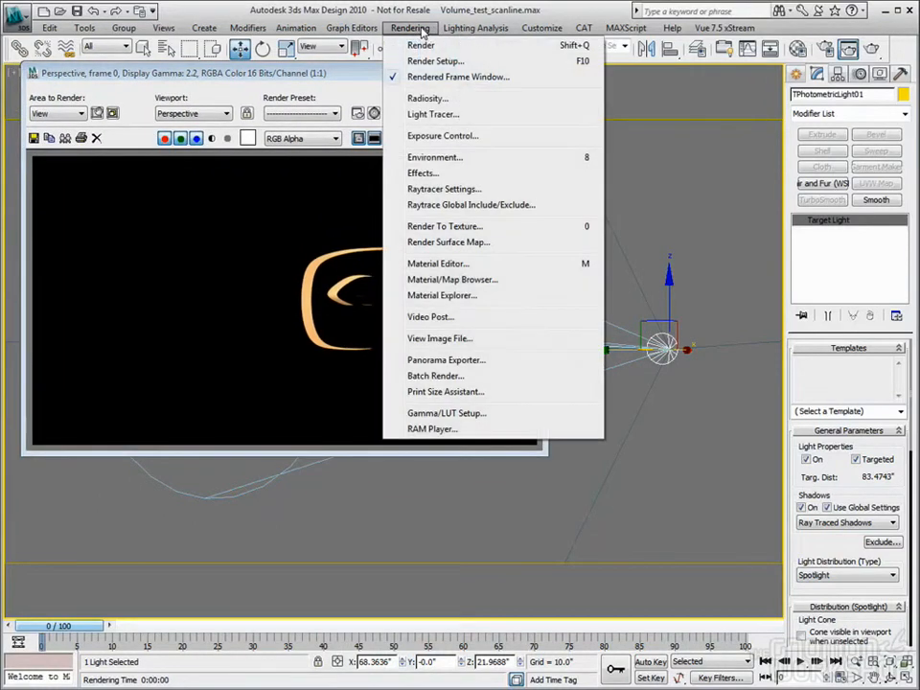
pyautogui.click(431, 174)
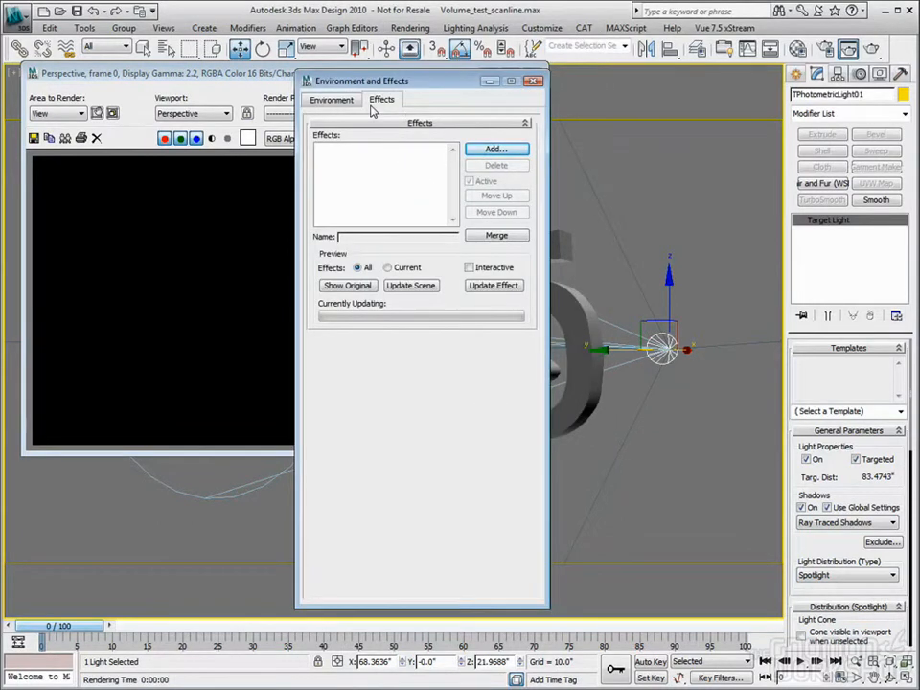
pyautogui.click(337, 102)
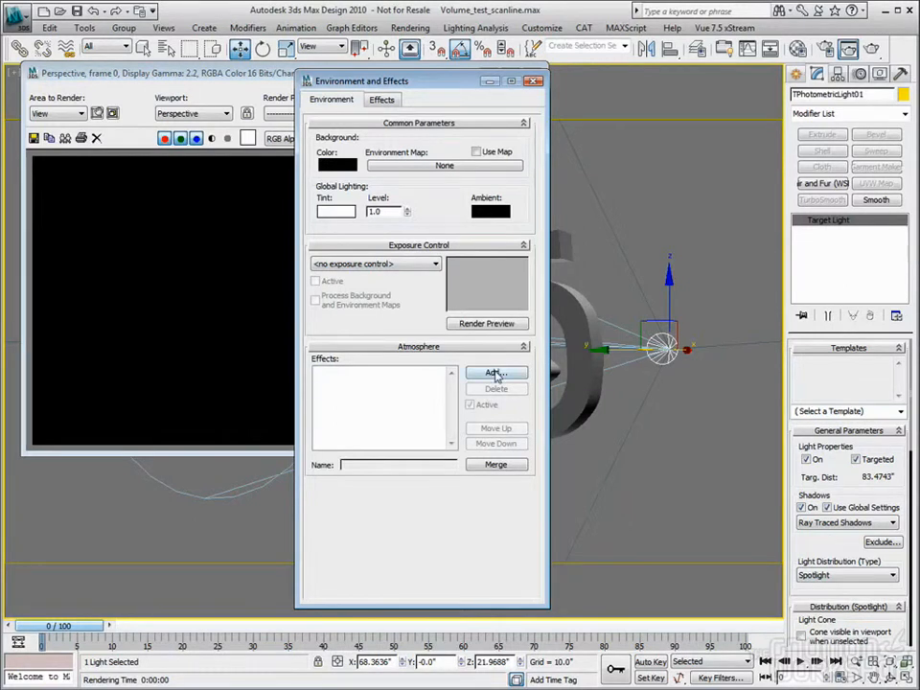
pyautogui.click(494, 374)
pyautogui.click(329, 149)
pyautogui.click(412, 324)
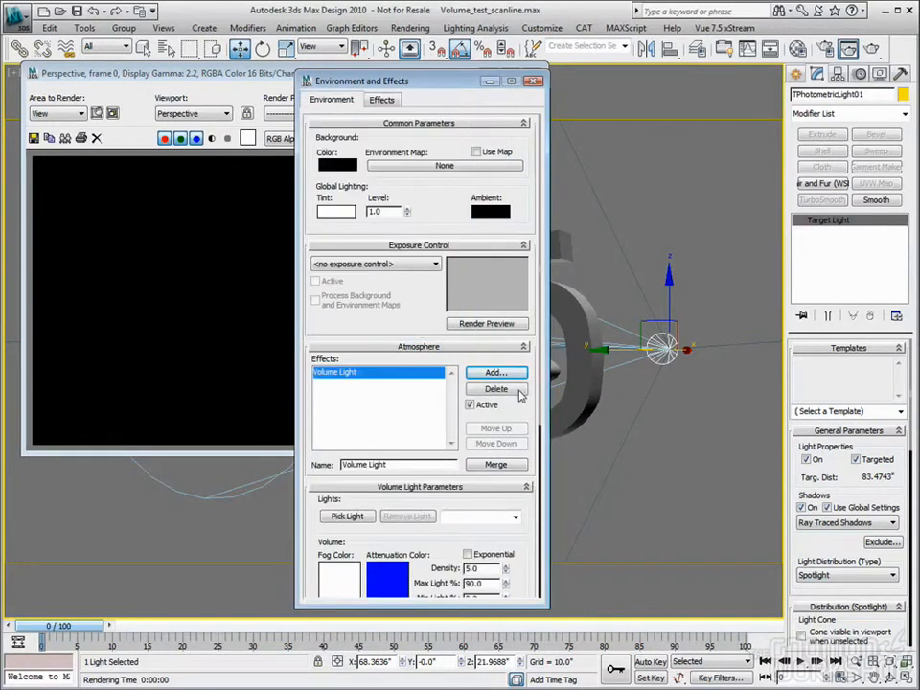
pyautogui.scroll(-3, 437, 552)
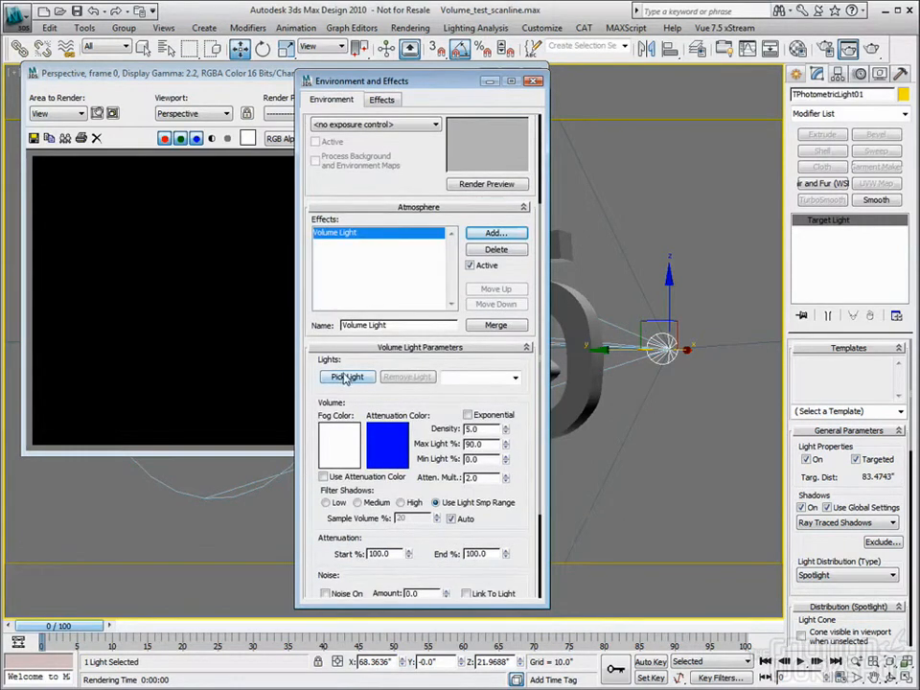
pyautogui.click(348, 378)
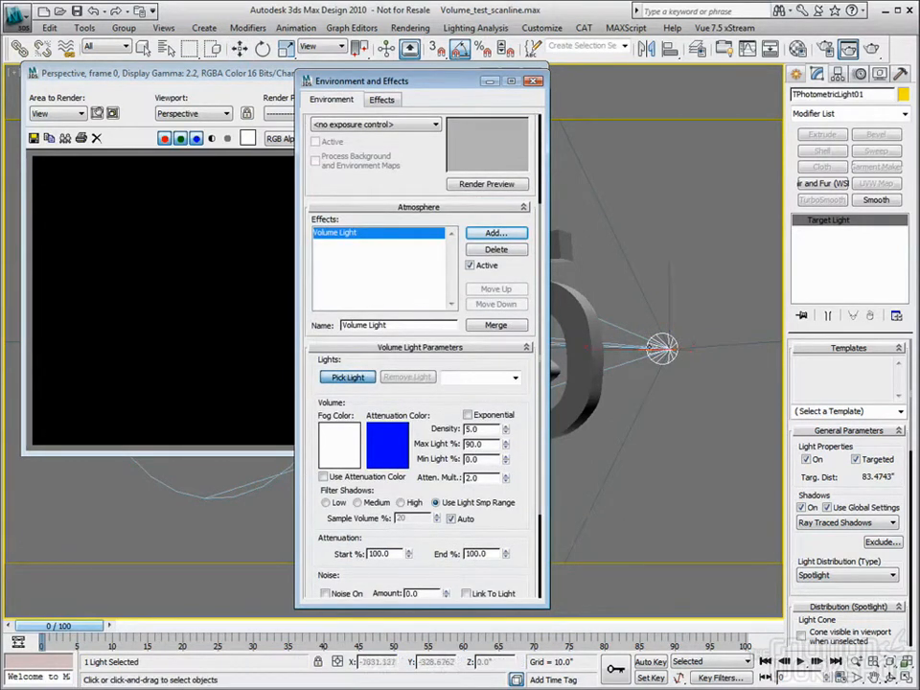
pyautogui.click(661, 348)
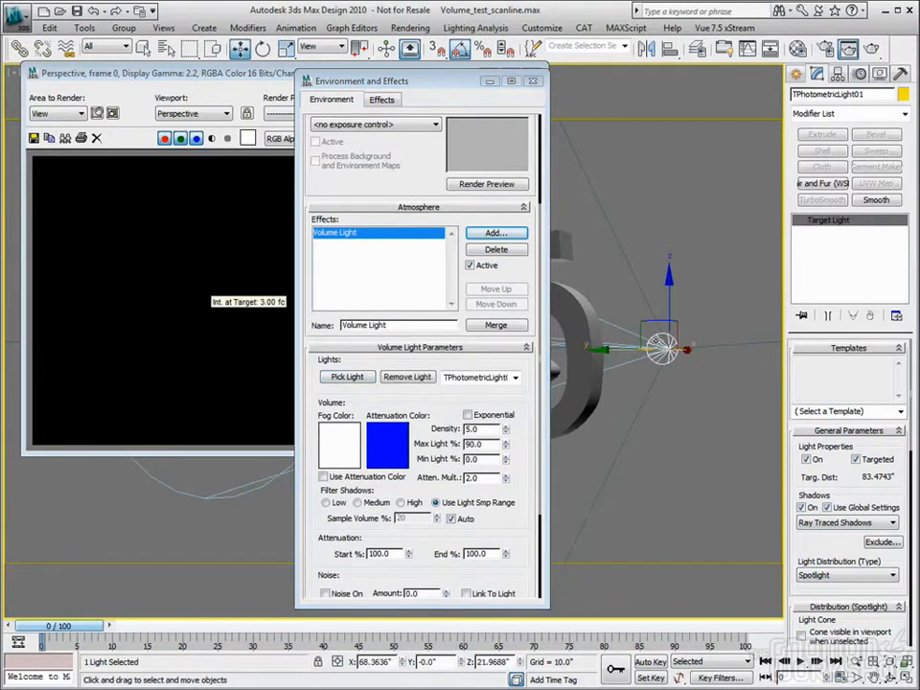
# Remove the photometric light from the Volume Light effect, delete the effect and close the environment settings
pyautogui.click(418, 378)
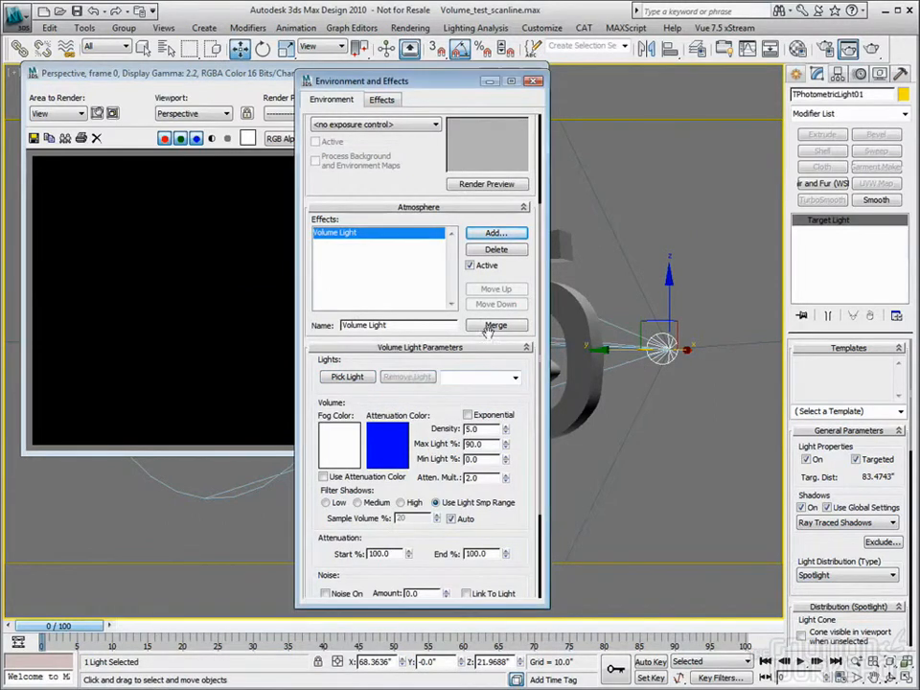
pyautogui.click(496, 250)
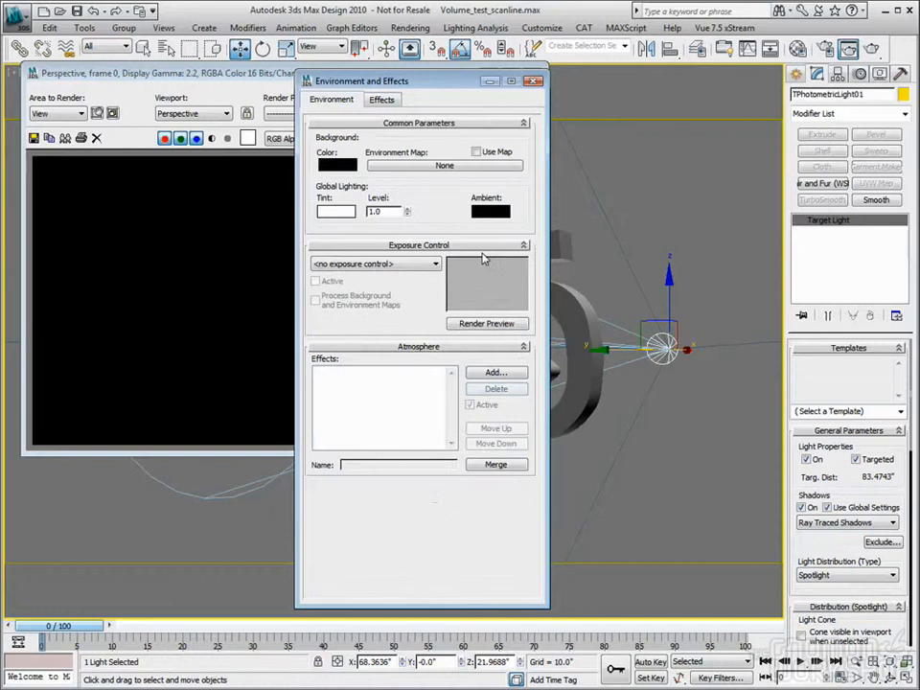
pyautogui.click(534, 68)
# Add a new Volume Light effect through the target light's own Atmospheres & Effects parameters
pyautogui.scroll(-5, 863, 441)
pyautogui.scroll(-3, 894, 449)
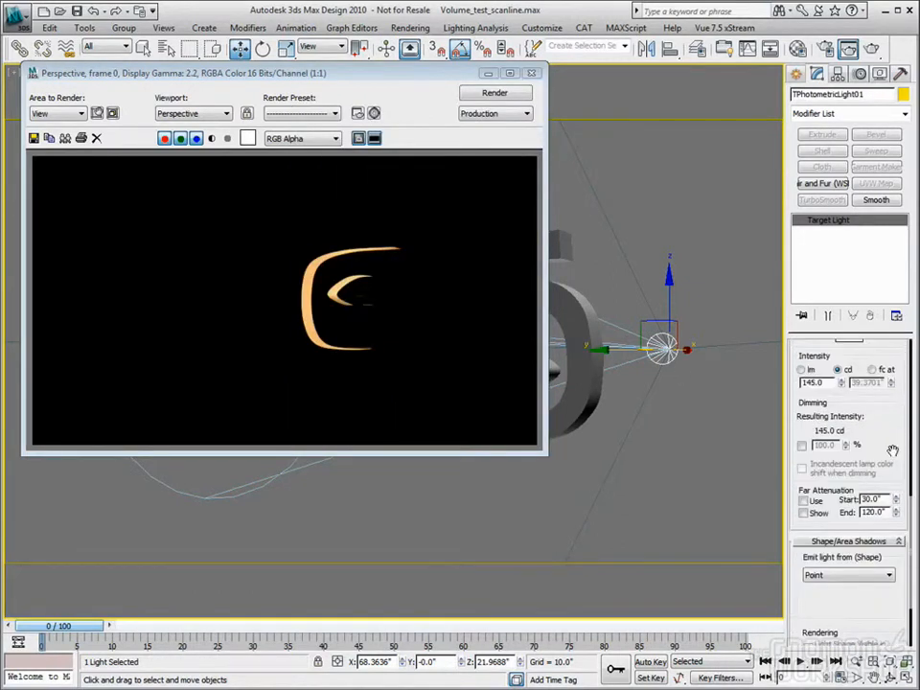
pyautogui.scroll(-2, 894, 430)
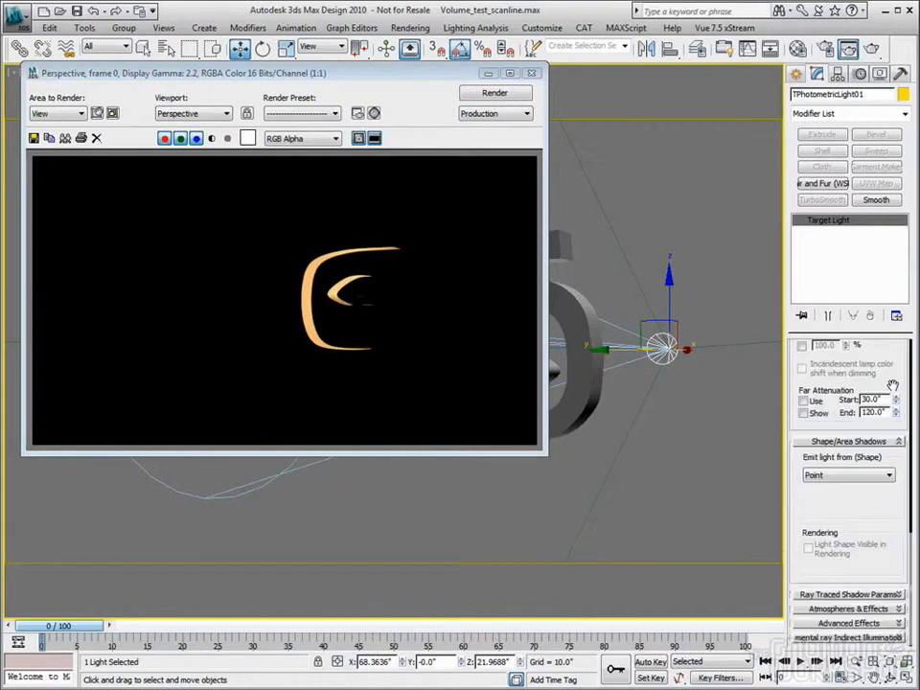
pyautogui.click(837, 610)
pyautogui.click(819, 542)
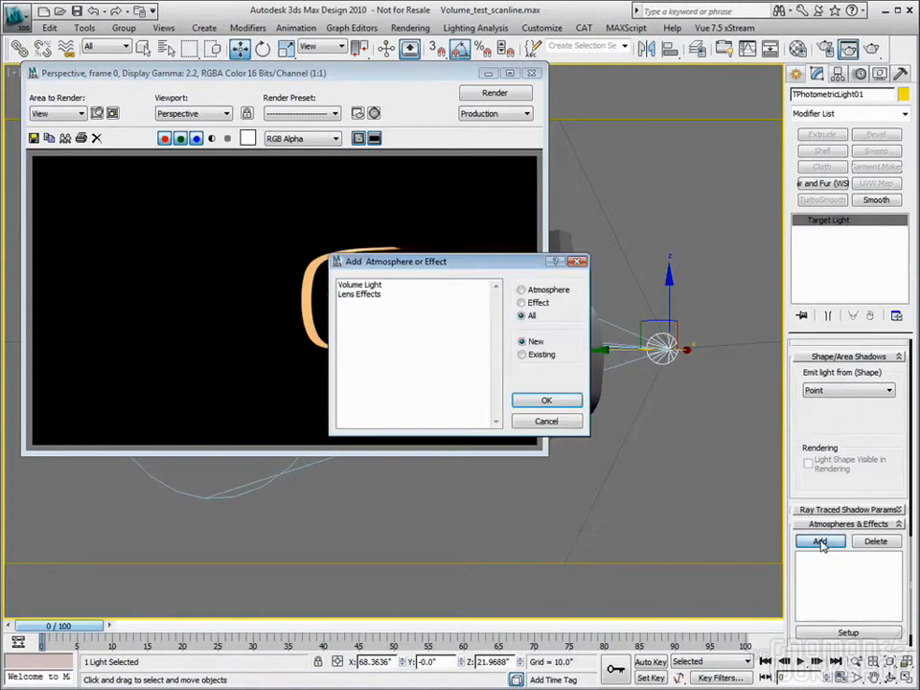
pyautogui.click(361, 286)
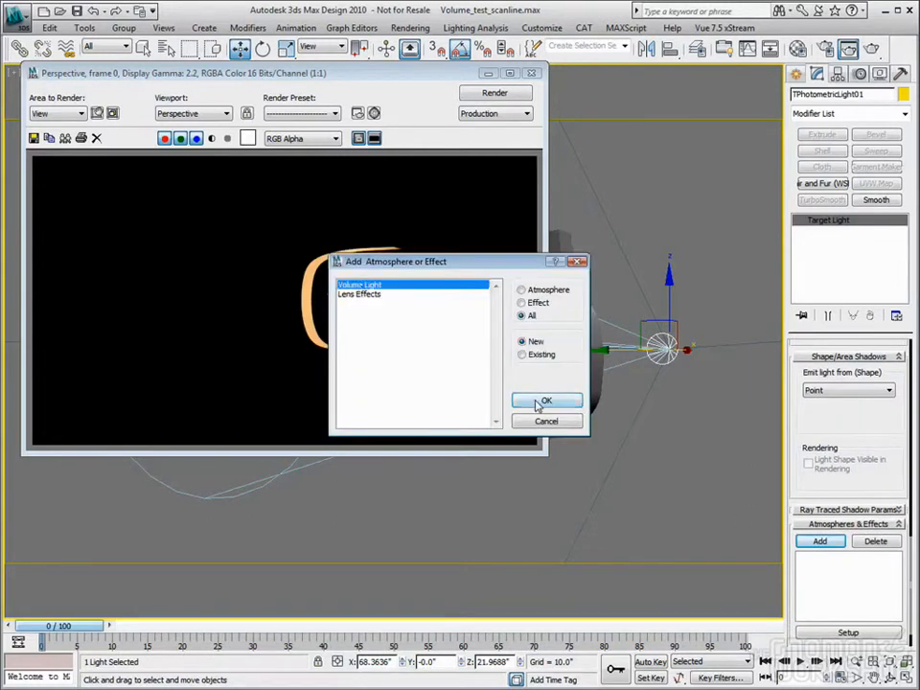
pyautogui.click(545, 401)
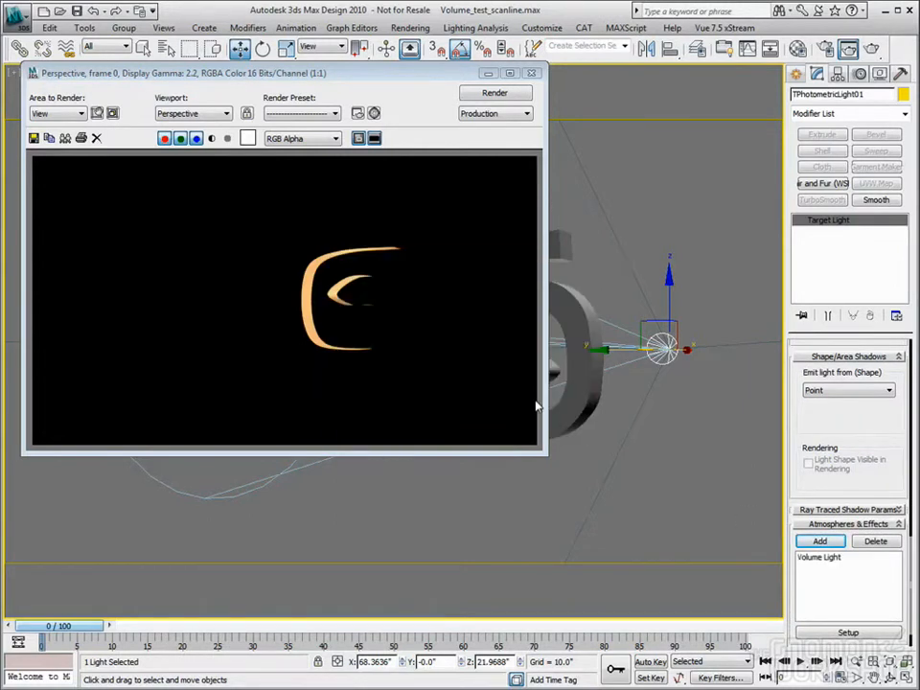
# Open the setup parameters of the light's Volume Light effect and render the Perspective view
pyautogui.click(822, 559)
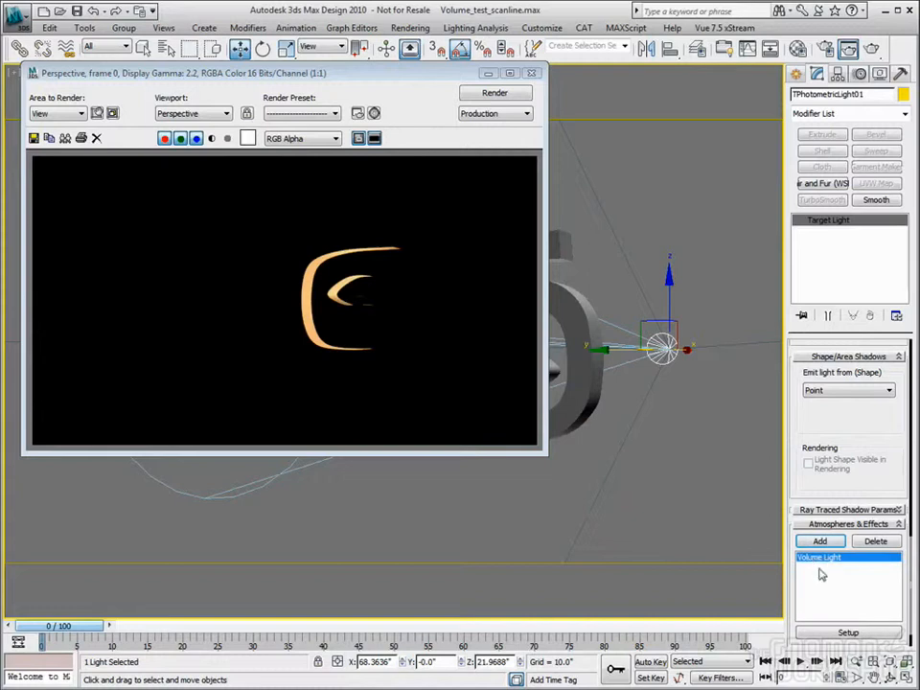
pyautogui.click(848, 634)
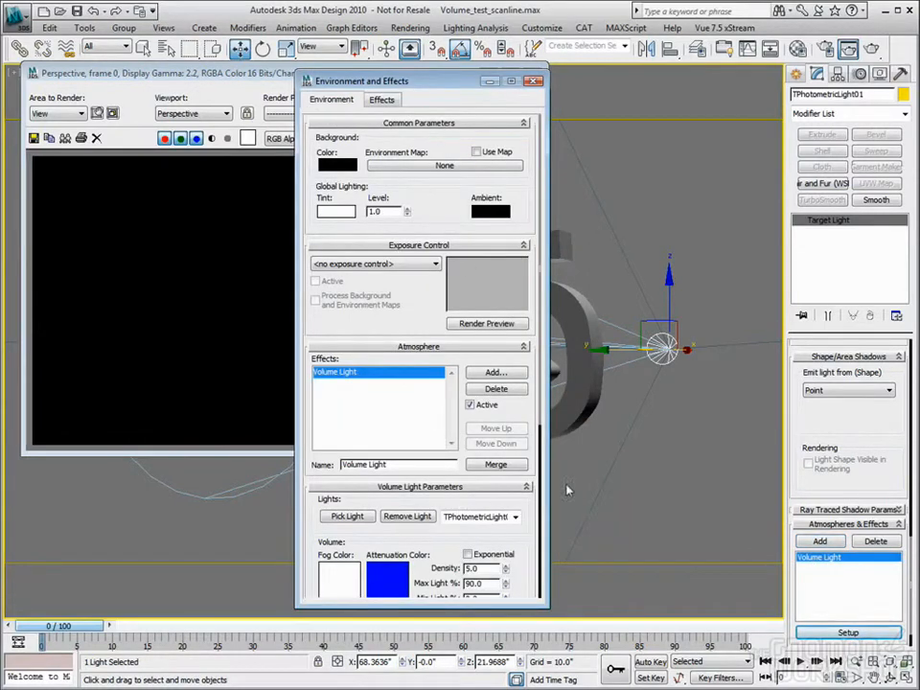
pyautogui.scroll(-3, 534, 436)
pyautogui.scroll(-1, 534, 436)
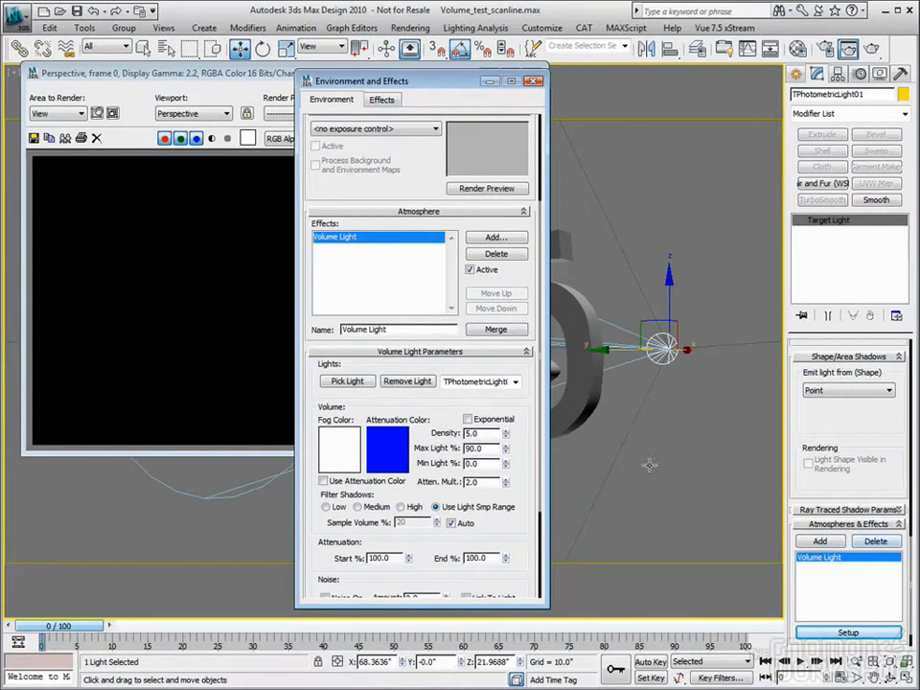
pyautogui.moveTo(529, 418); pyautogui.dragTo(518, 331)
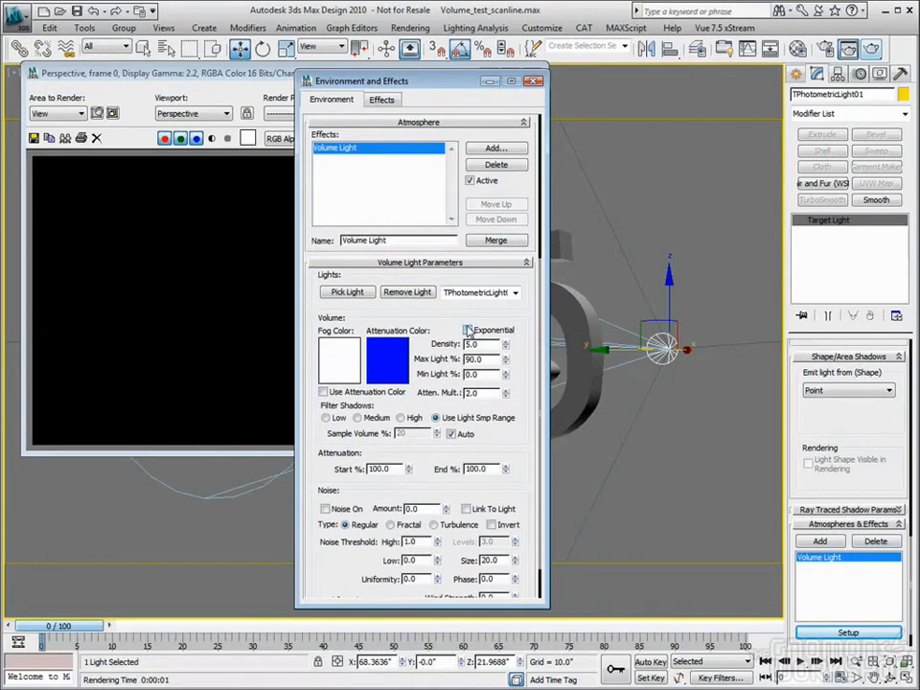
pyautogui.click(871, 48)
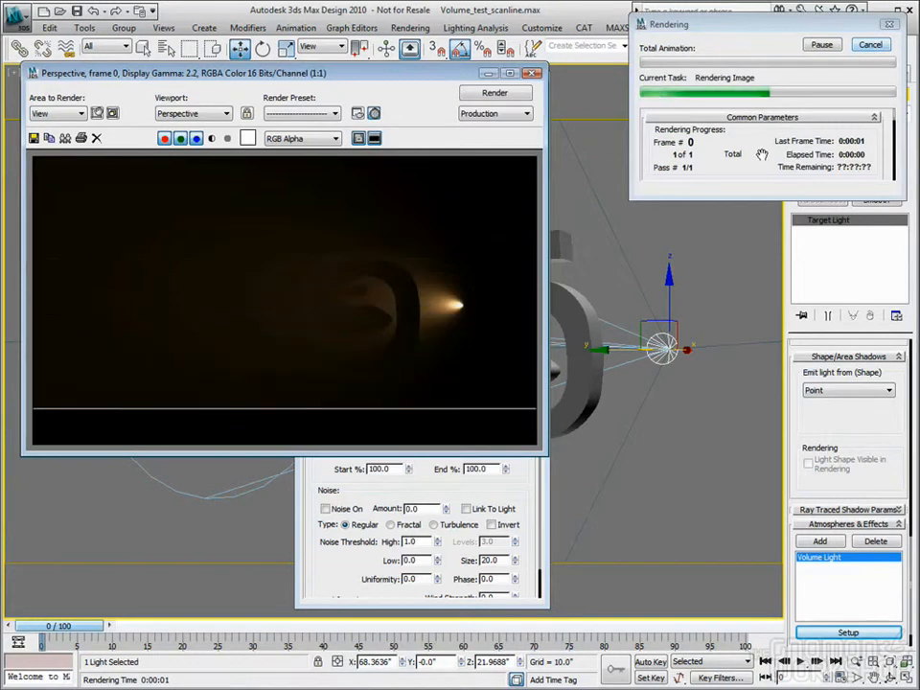
# Set the Volume Light density to 500 and render the view again
pyautogui.click(466, 500)
pyautogui.moveTo(403, 76); pyautogui.dragTo(709, 80)
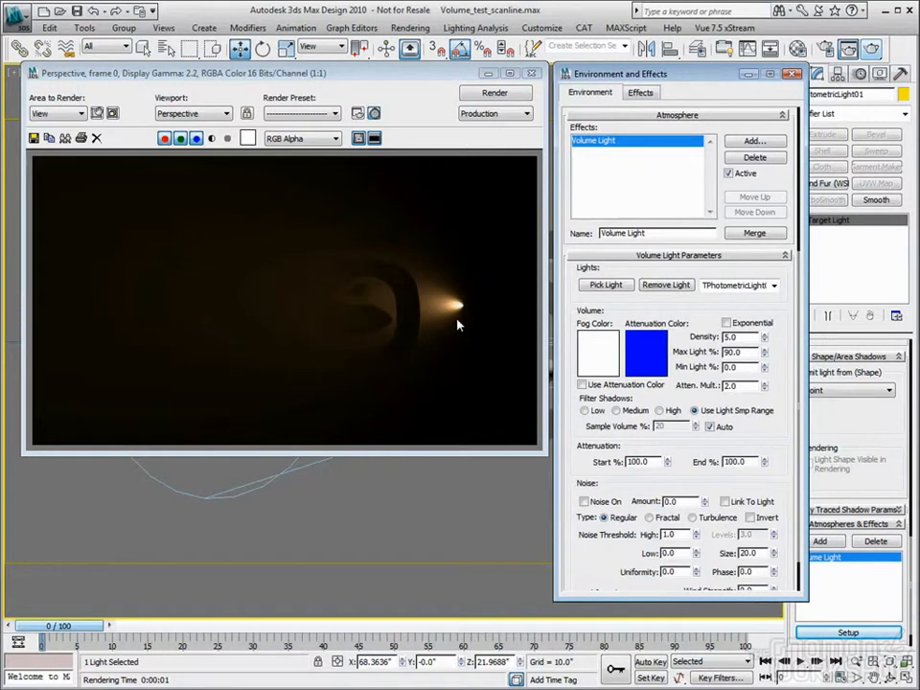
pyautogui.doubleClick(730, 337)
pyautogui.moveTo(749, 338); pyautogui.dragTo(655, 342)
pyautogui.write('500')
pyautogui.press('Tab')
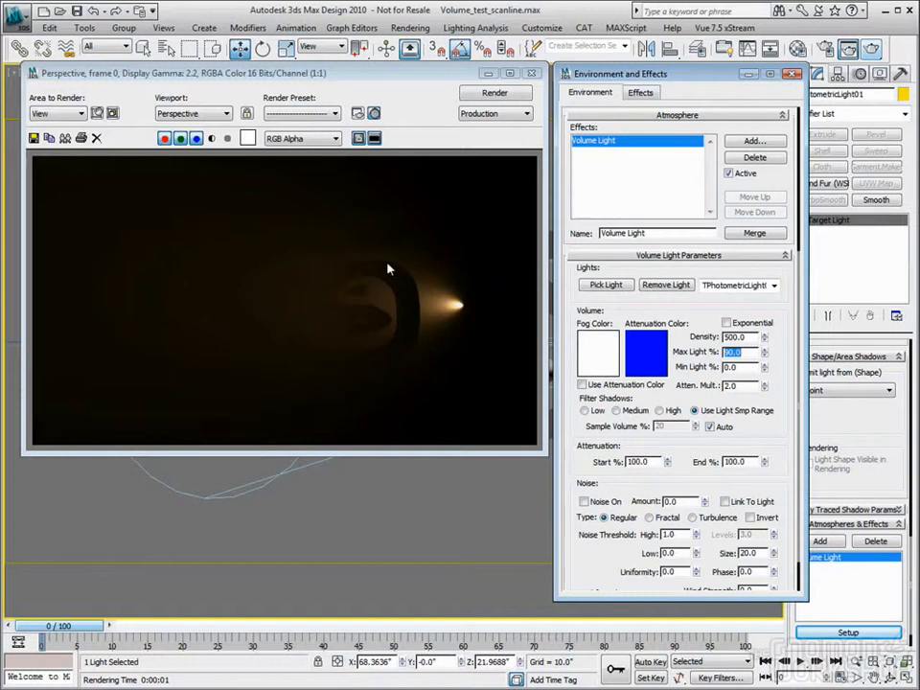
pyautogui.click(873, 50)
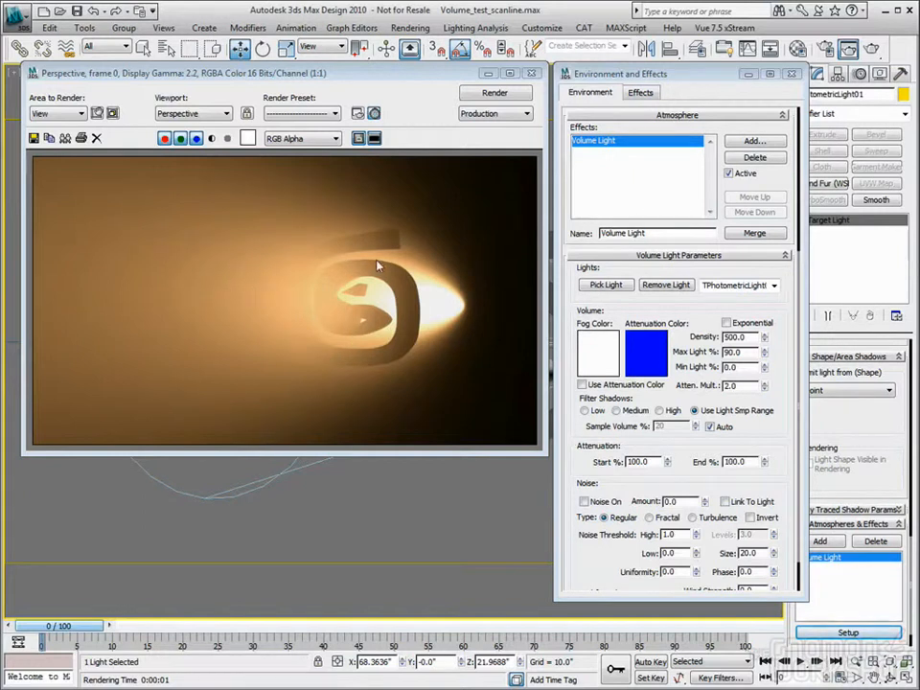
# Change the target light's shadow type to Shadow Map and render the view again
pyautogui.click(792, 74)
pyautogui.moveTo(891, 400); pyautogui.dragTo(891, 441)
pyautogui.scroll(10, 890, 440)
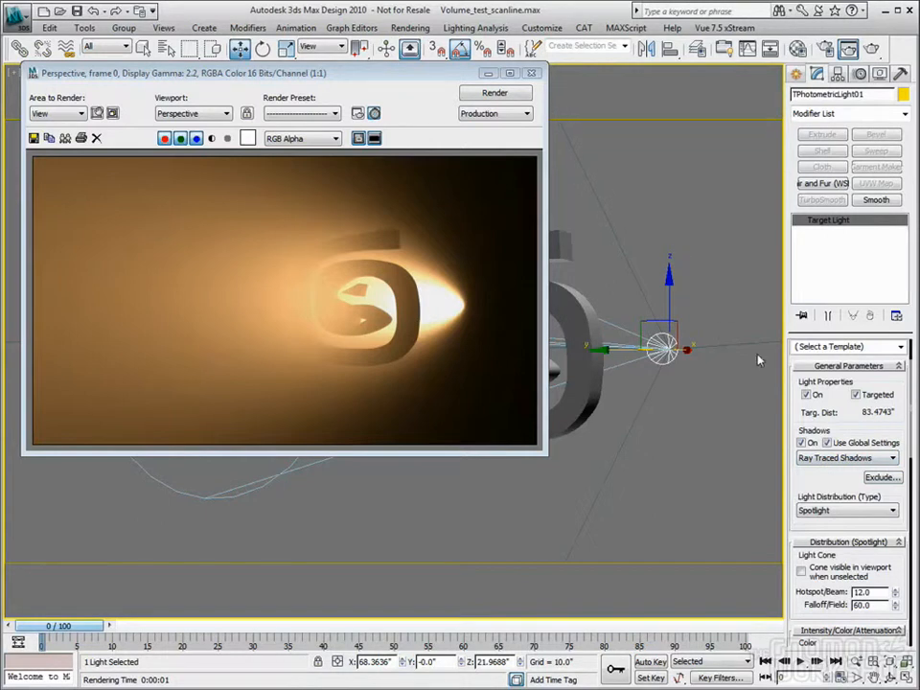
pyautogui.click(866, 460)
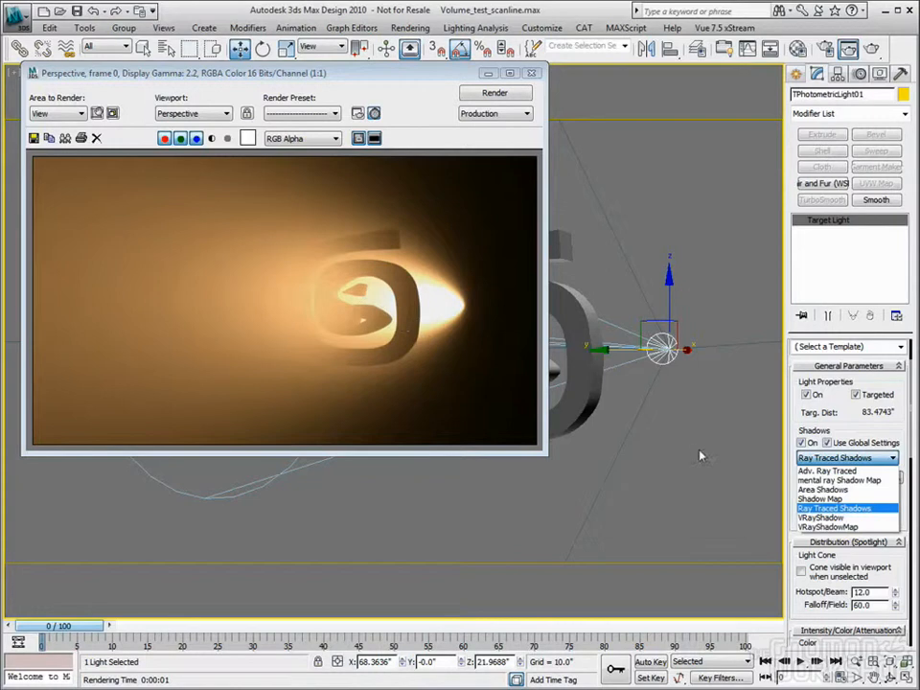
pyautogui.click(822, 501)
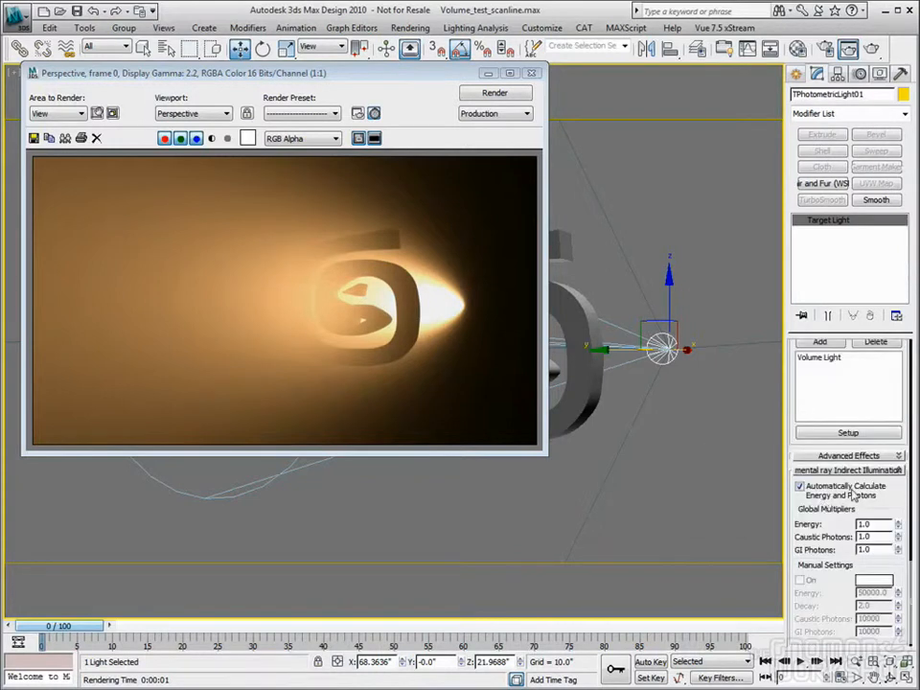
pyautogui.scroll(5, 897, 500)
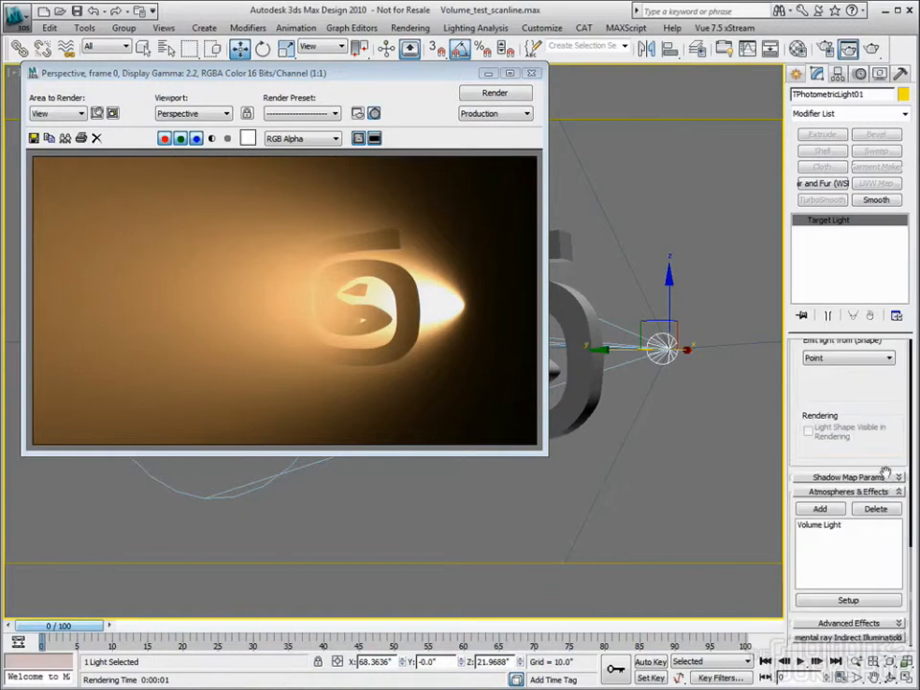
pyautogui.scroll(5, 898, 500)
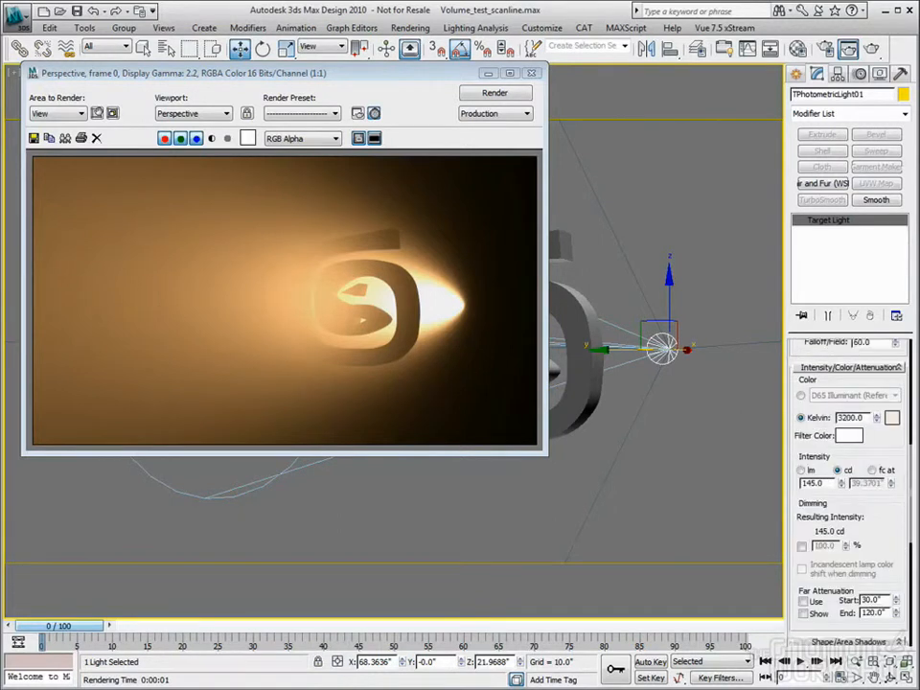
pyautogui.hotkey('shift', 'q')
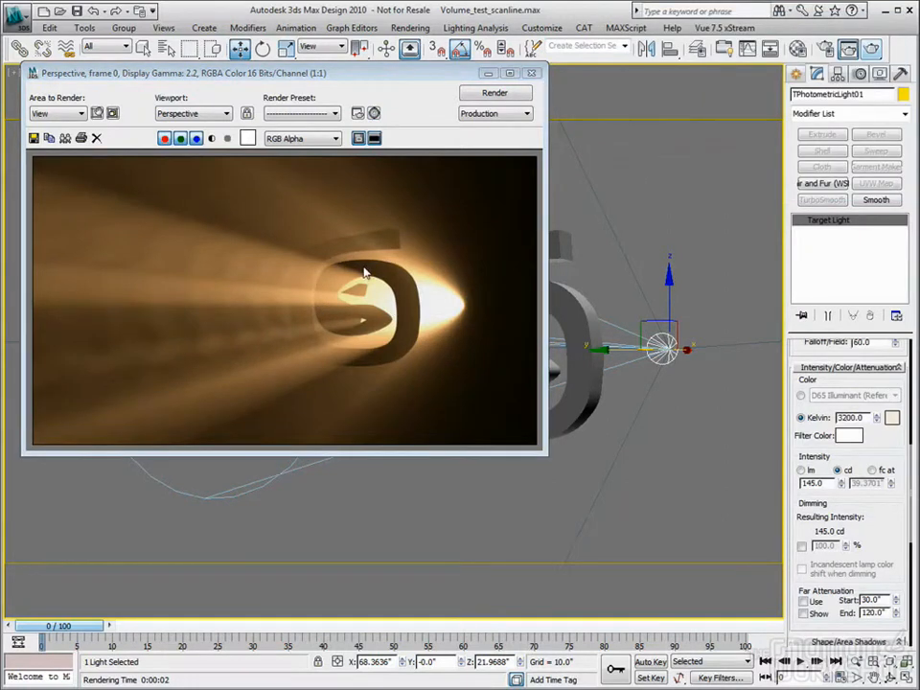
# Render the view with Atmospherics turned off in the render setup, and render it again with Atmospherics turned back on
pyautogui.click(826, 50)
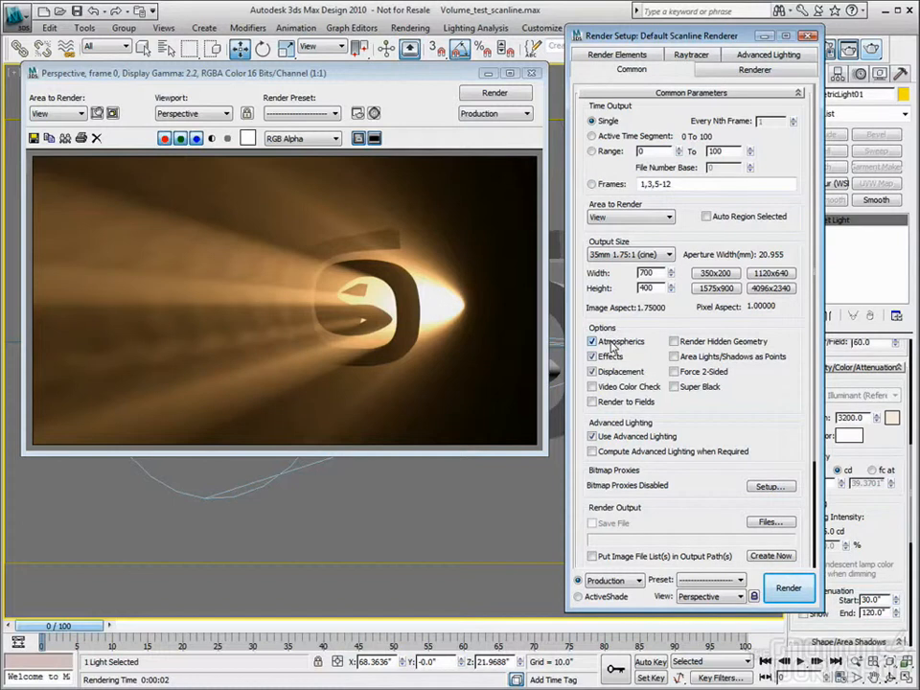
pyautogui.click(612, 344)
pyautogui.click(786, 587)
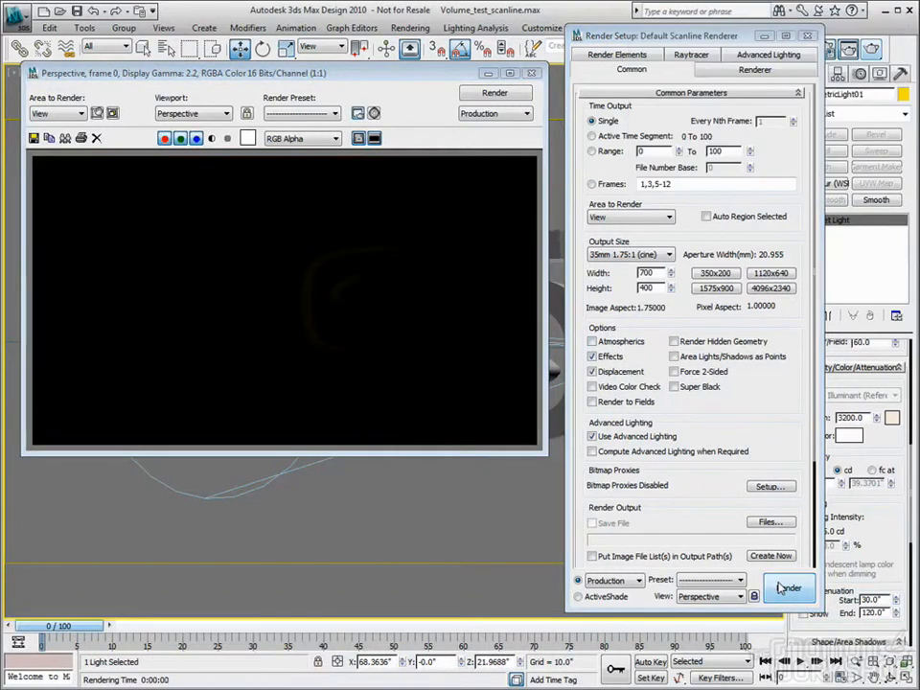
pyautogui.click(593, 341)
pyautogui.click(793, 591)
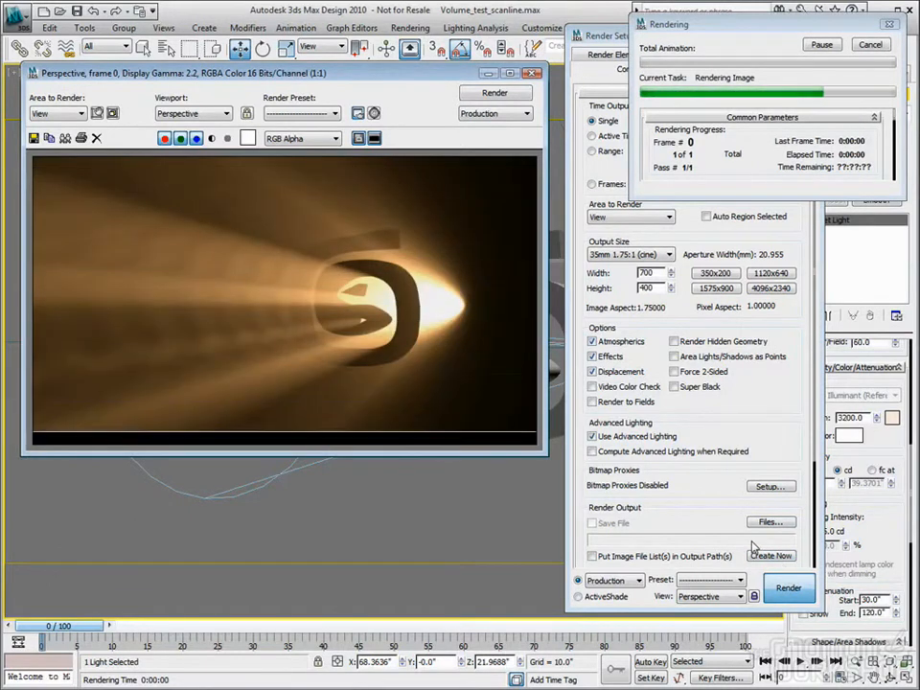
pyautogui.scroll(5, 861, 401)
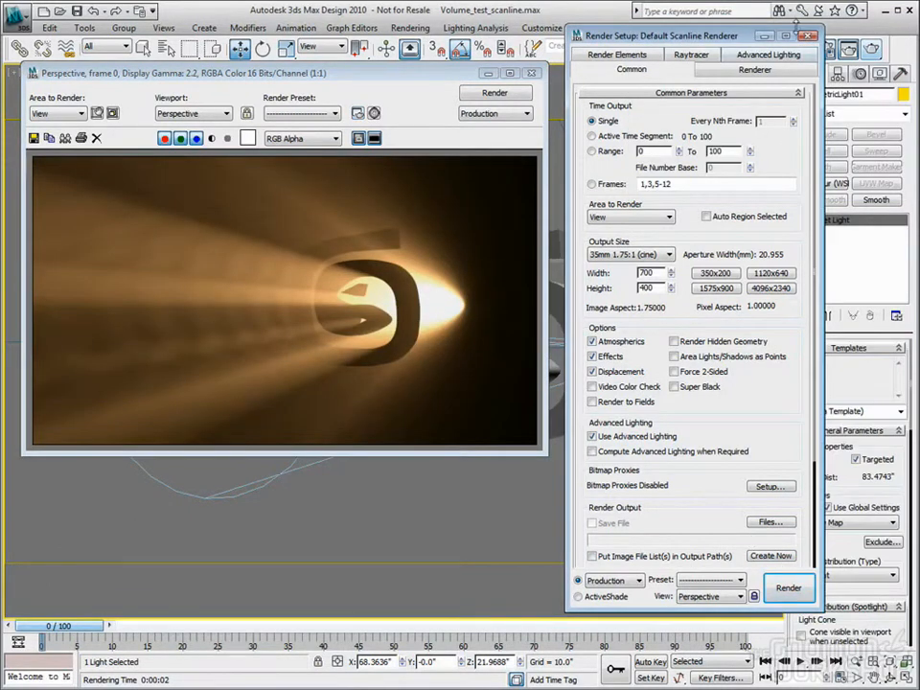
pyautogui.click(808, 35)
# Set the target light's shadow map size to 2048 and render the view again
pyautogui.scroll(-10, 820, 475)
pyautogui.scroll(-3, 820, 475)
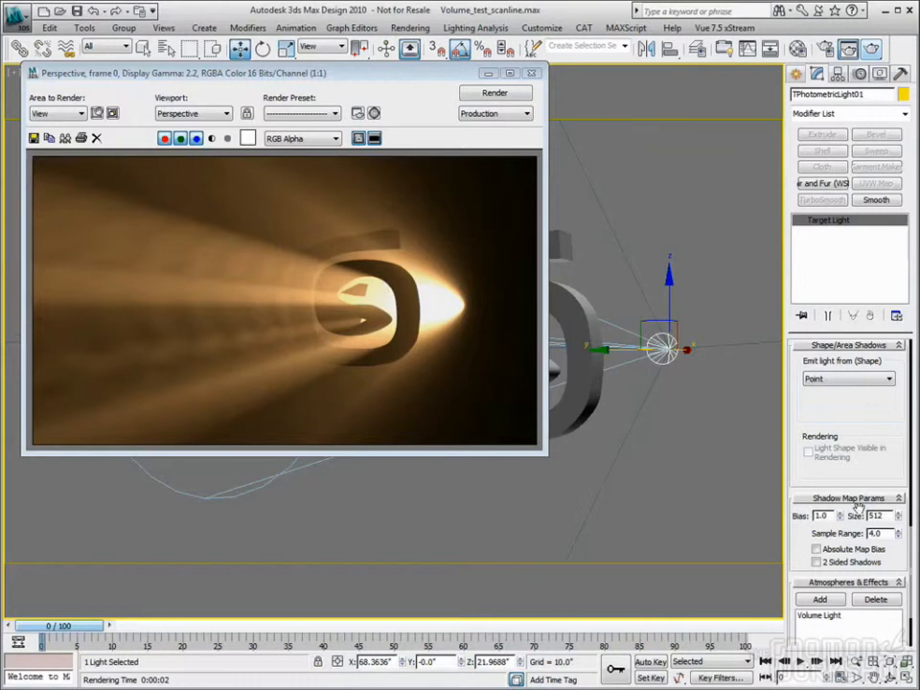
pyautogui.moveTo(888, 516); pyautogui.dragTo(807, 516)
pyautogui.press('Tab')
pyautogui.click(870, 51)
# Open the setup of the light's Volume Light effect at its shadow filtering parameters, keeping the light's Shadow Map Params accessible
pyautogui.moveTo(899, 448); pyautogui.dragTo(890, 357)
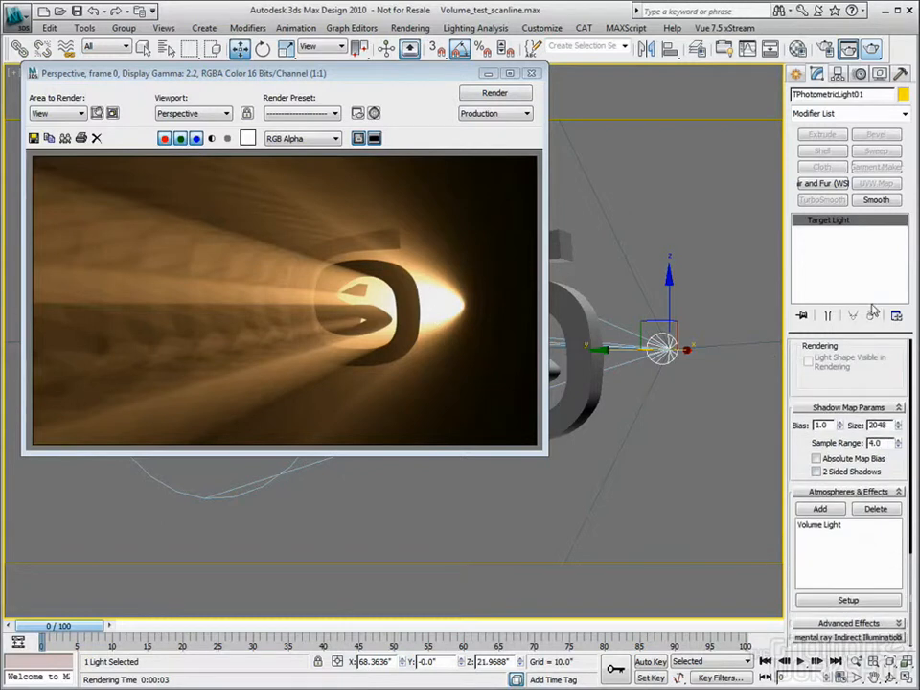
pyautogui.click(820, 526)
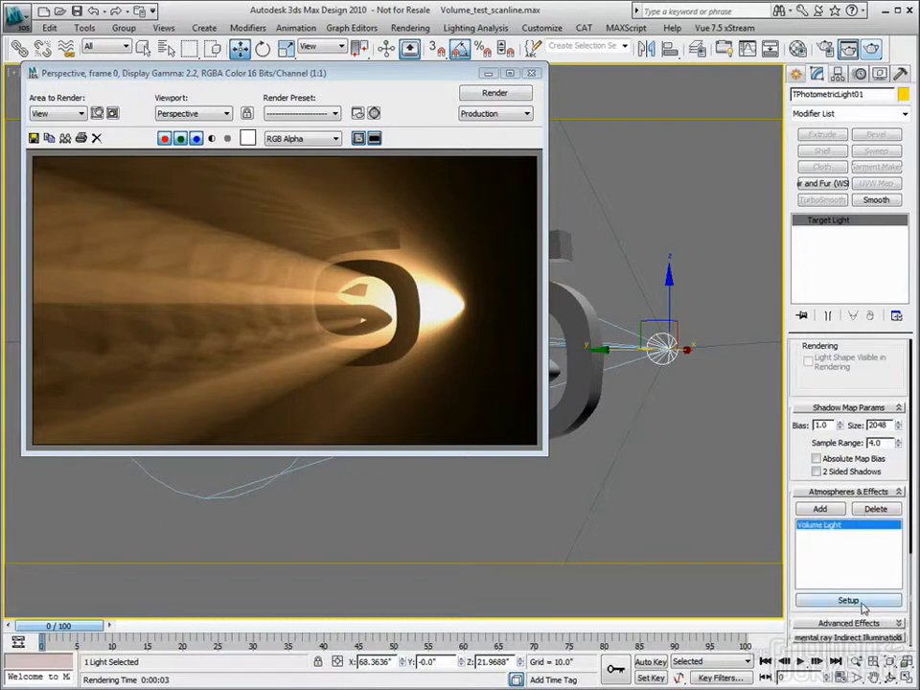
pyautogui.click(817, 600)
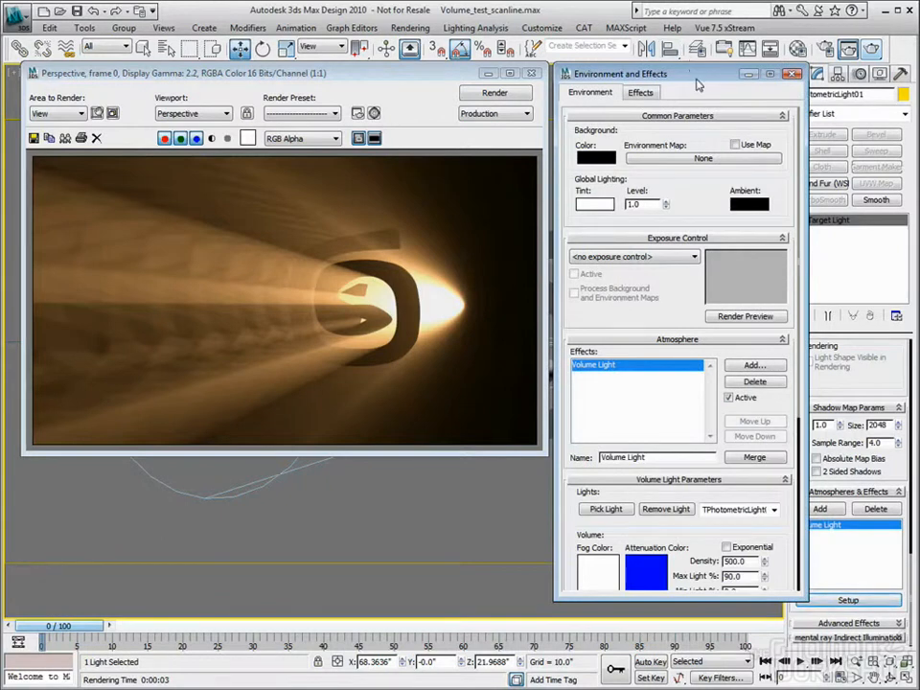
pyautogui.moveTo(785, 534); pyautogui.dragTo(777, 410)
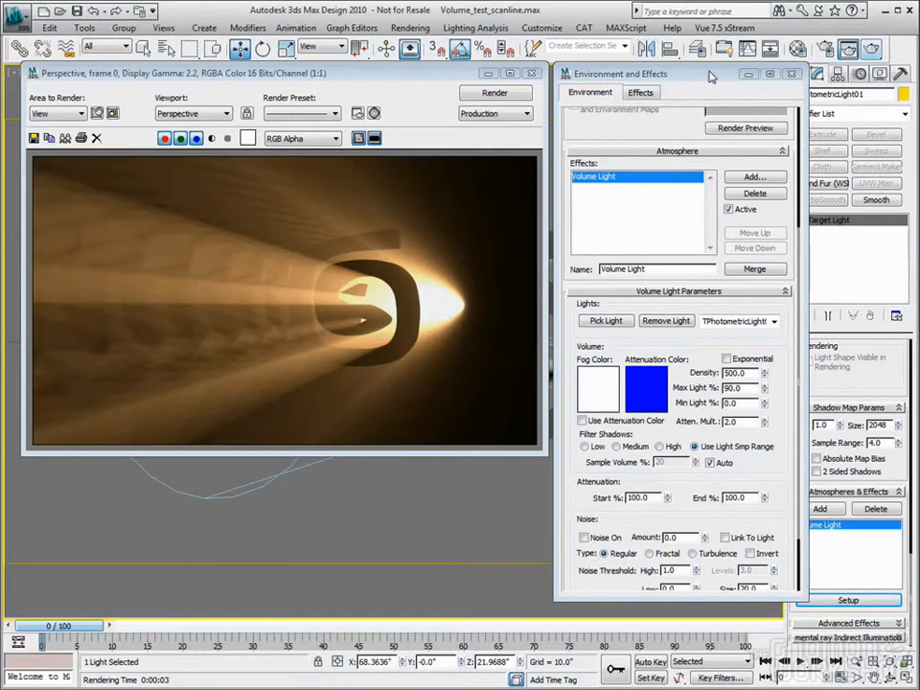
pyautogui.moveTo(709, 72); pyautogui.dragTo(699, 71)
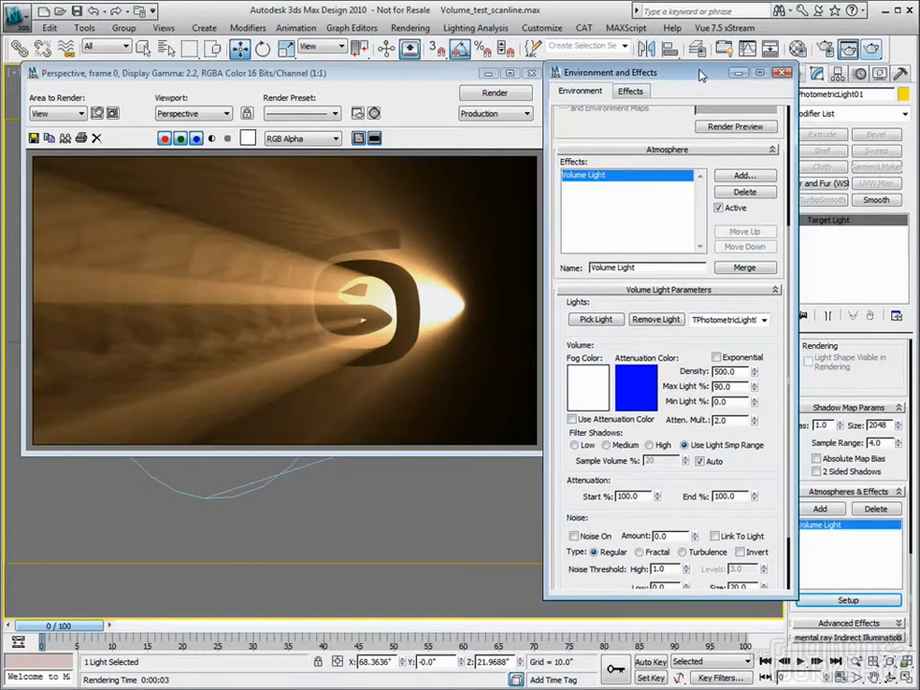
# Set the light's shadow map Sample Range to 40 and render the view
pyautogui.doubleClick(886, 443)
pyautogui.write('40')
pyautogui.press('Return')
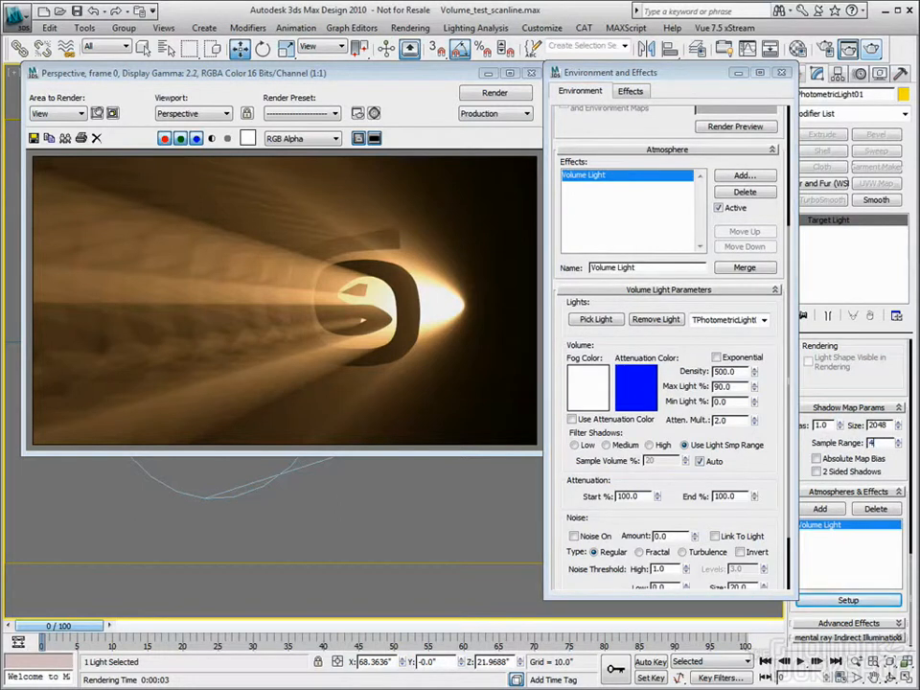
pyautogui.click(868, 52)
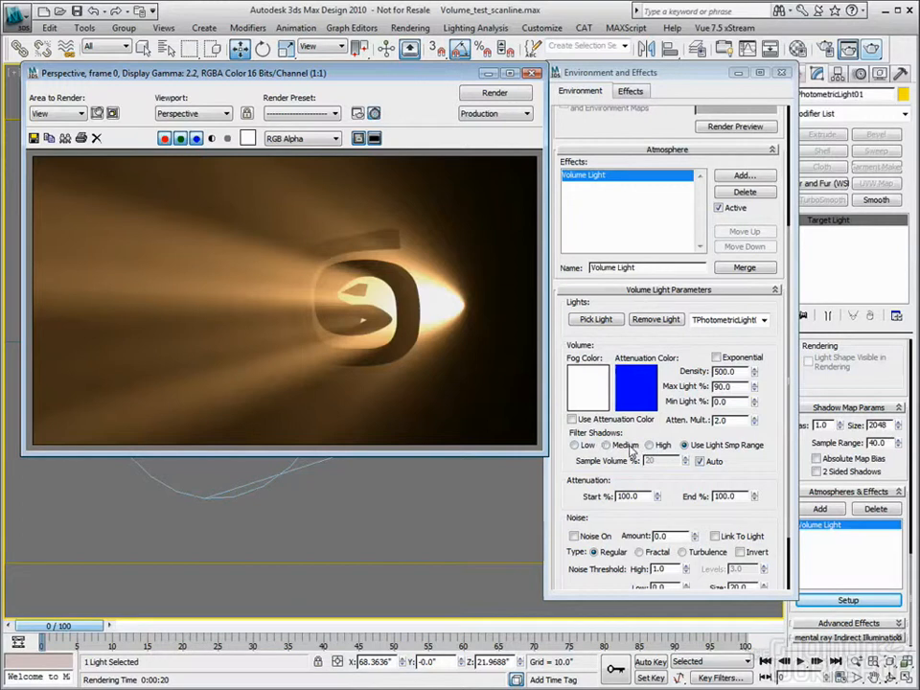
# Render the Volume Light with Filter Shadows set to Low, and again with it set to High
pyautogui.click(574, 446)
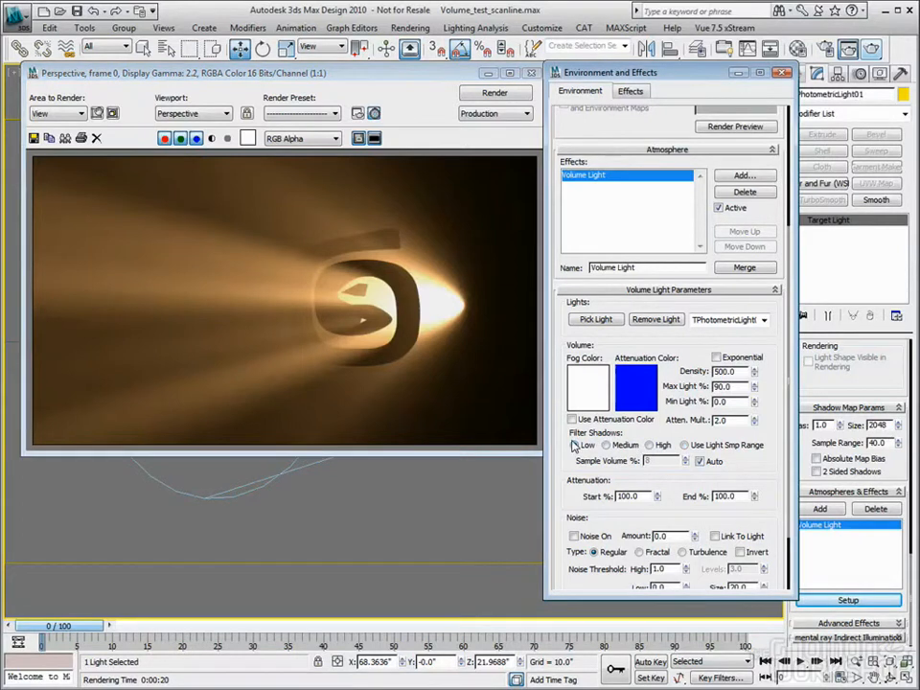
pyautogui.click(872, 49)
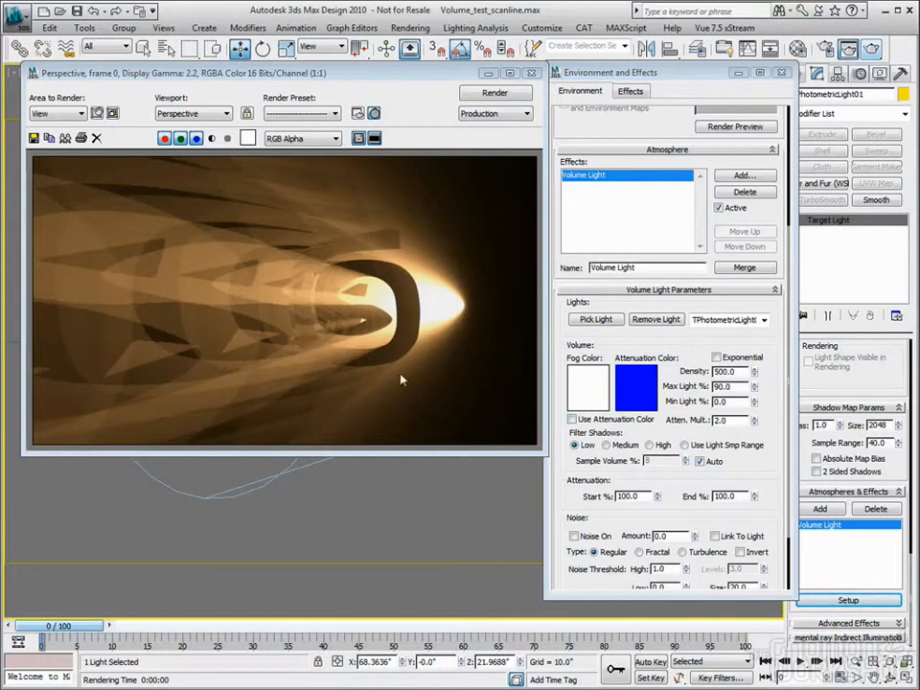
pyautogui.click(648, 445)
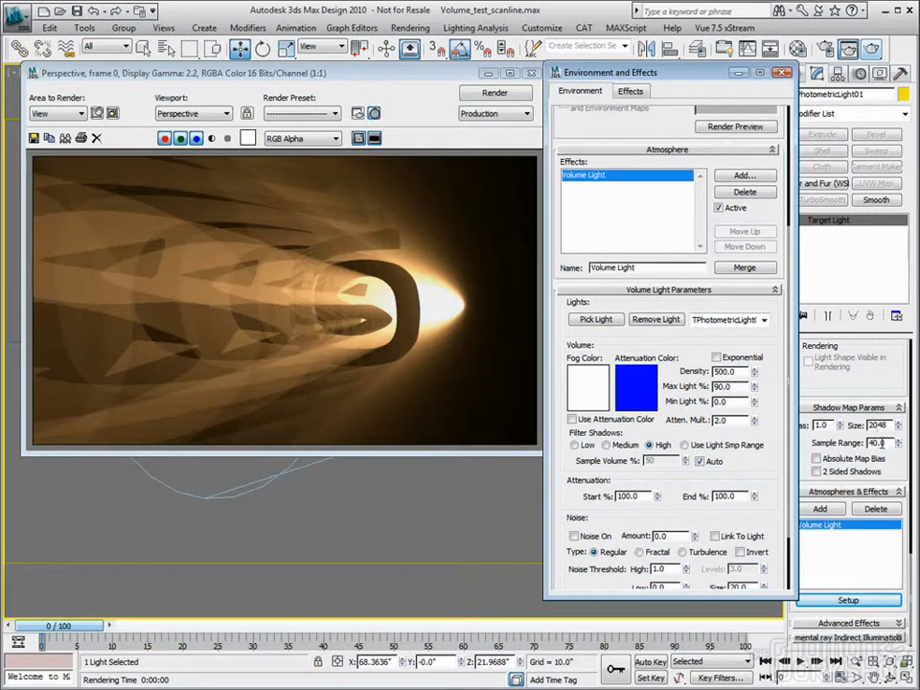
pyautogui.click(870, 50)
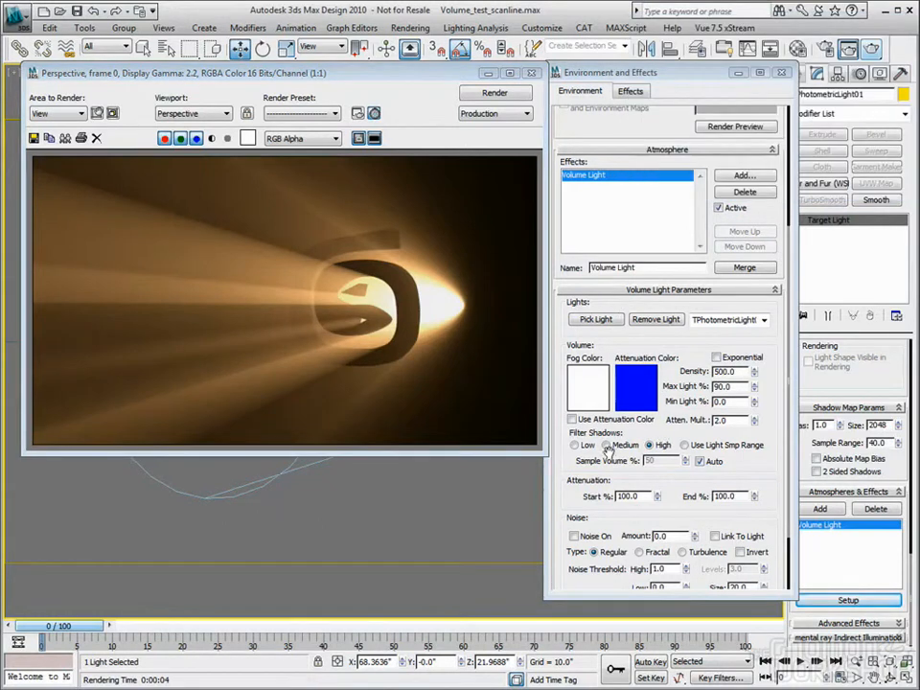
# Try manual Sample Volume entry for the Volume Light, and restore Auto sampling with Filter Shadows at High
pyautogui.click(701, 462)
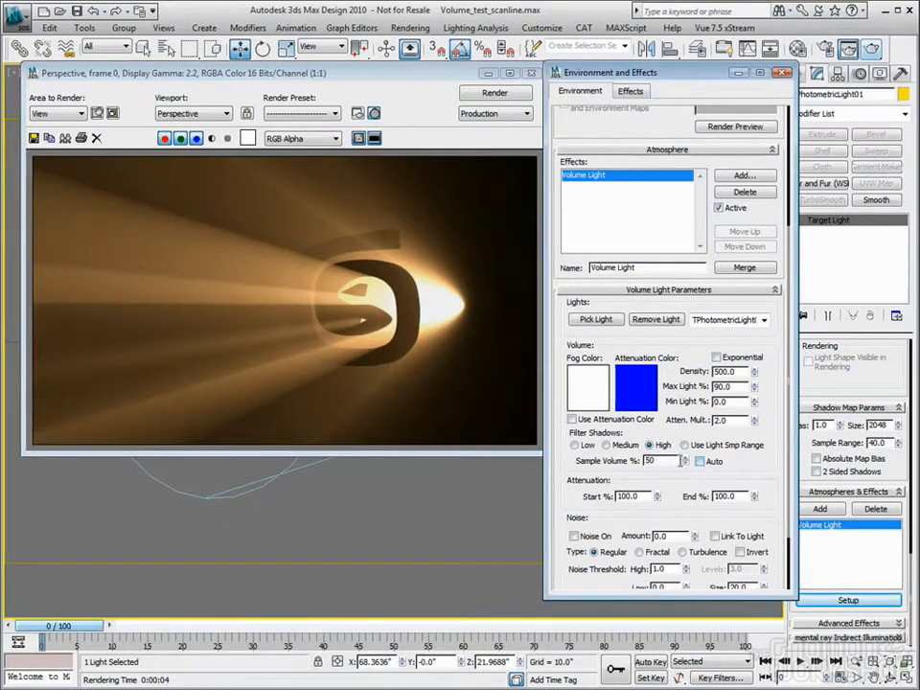
pyautogui.moveTo(659, 462); pyautogui.dragTo(597, 459)
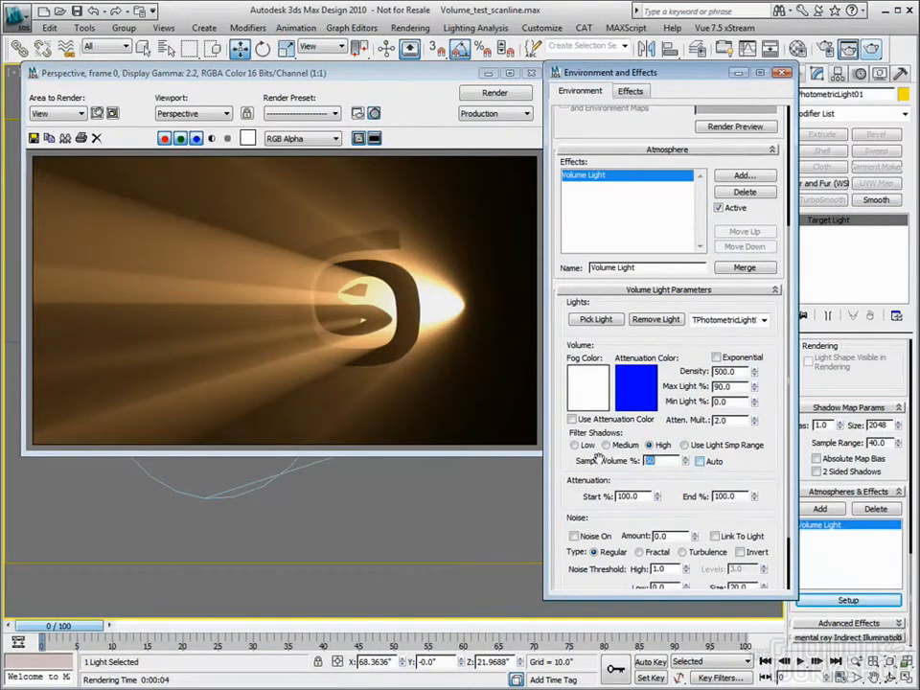
pyautogui.click(711, 464)
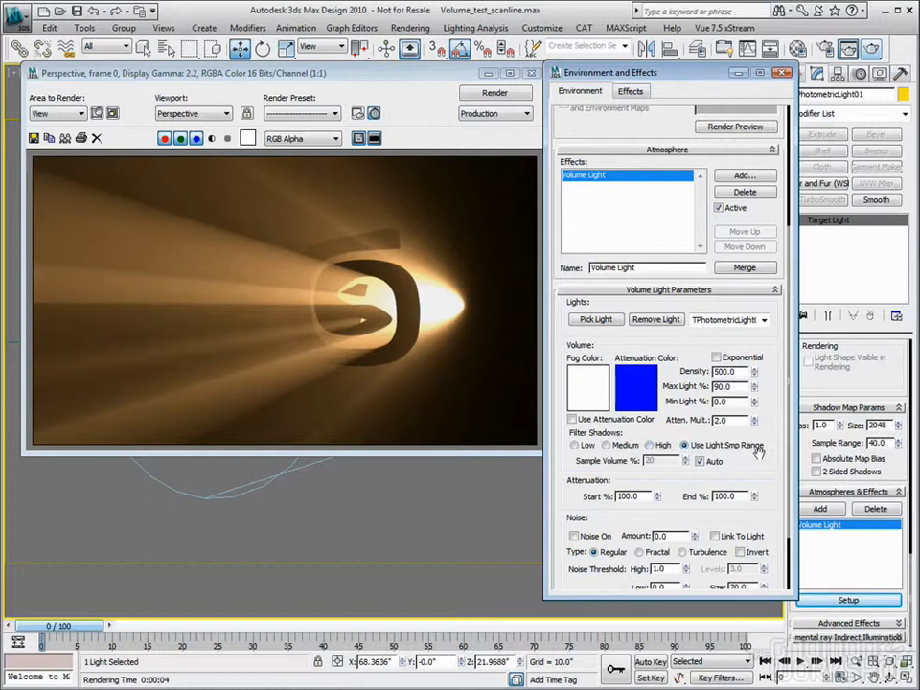
pyautogui.click(650, 445)
# Change the Volume Light's fog color to a light red and render the view
pyautogui.click(593, 399)
pyautogui.click(396, 96)
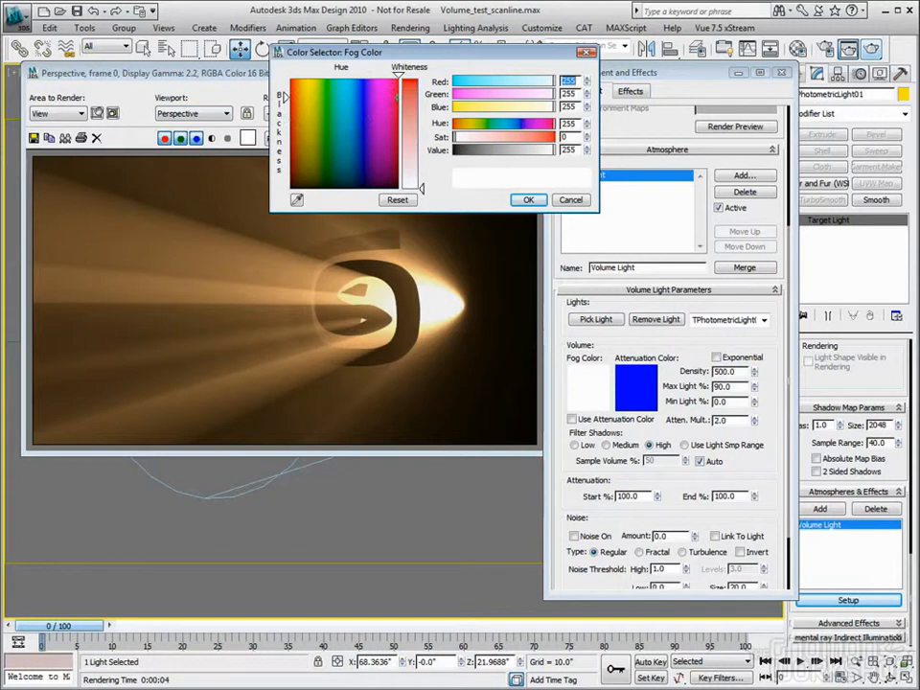
pyautogui.click(410, 86)
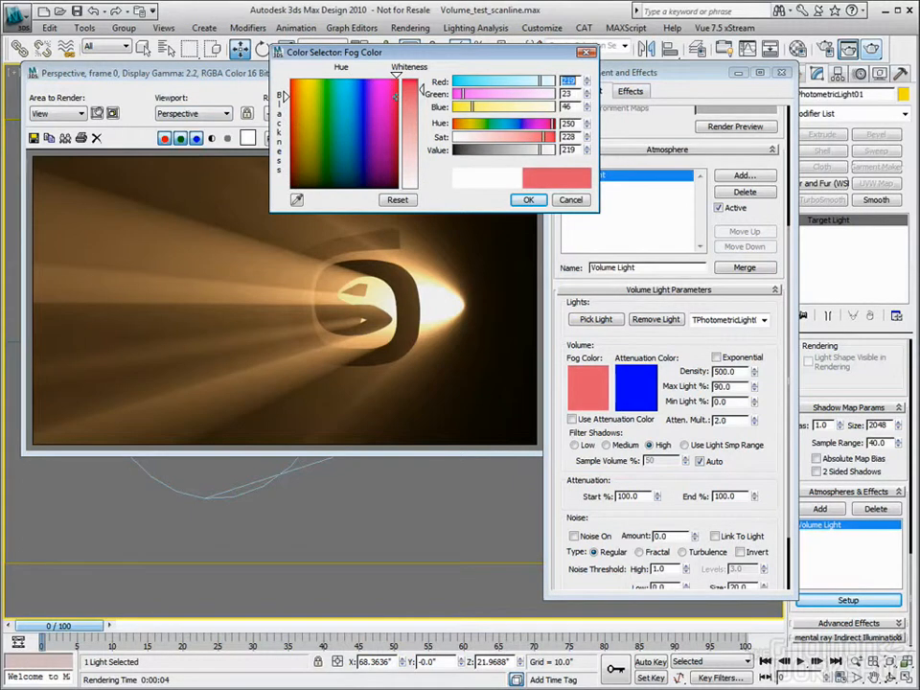
pyautogui.click(529, 199)
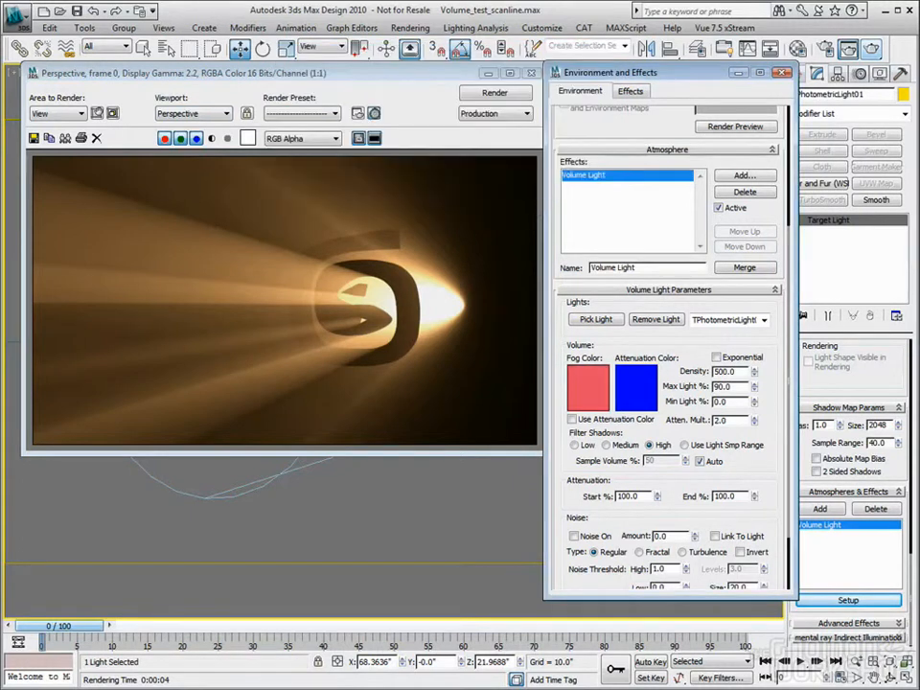
pyautogui.click(874, 49)
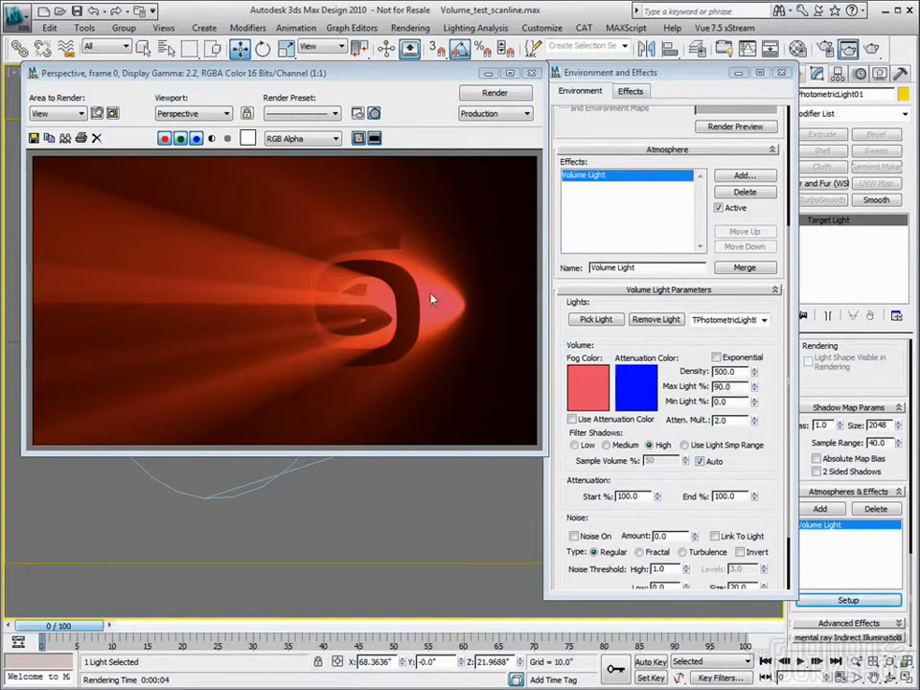
# Render the Volume Light with Max Light at 10.2%, and again with it set back to 90%
pyautogui.moveTo(755, 388); pyautogui.dragTo(804, 239)
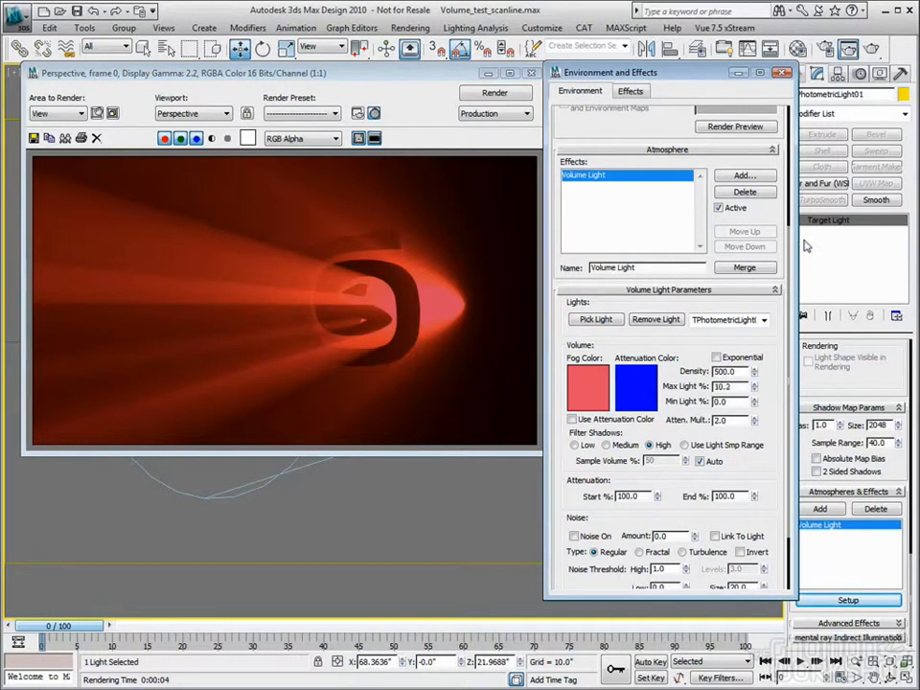
pyautogui.click(870, 49)
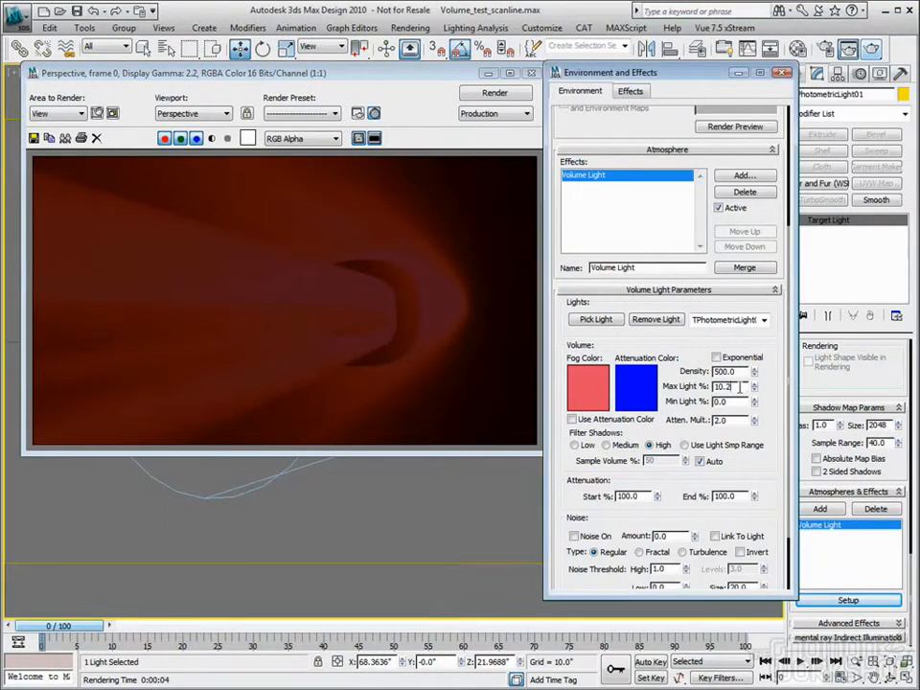
pyautogui.write('90')
pyautogui.press('Tab')
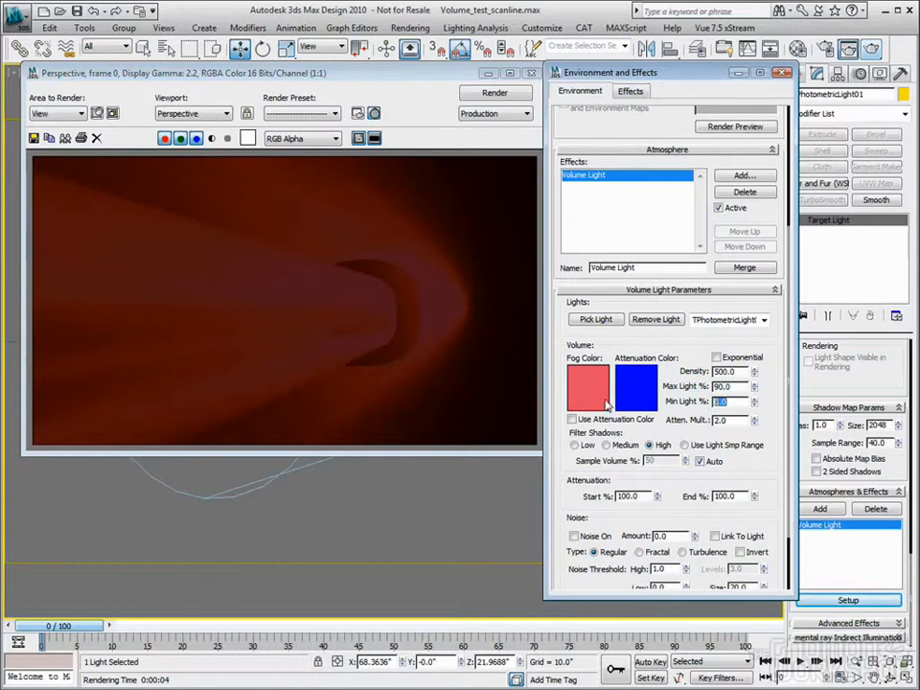
pyautogui.click(874, 49)
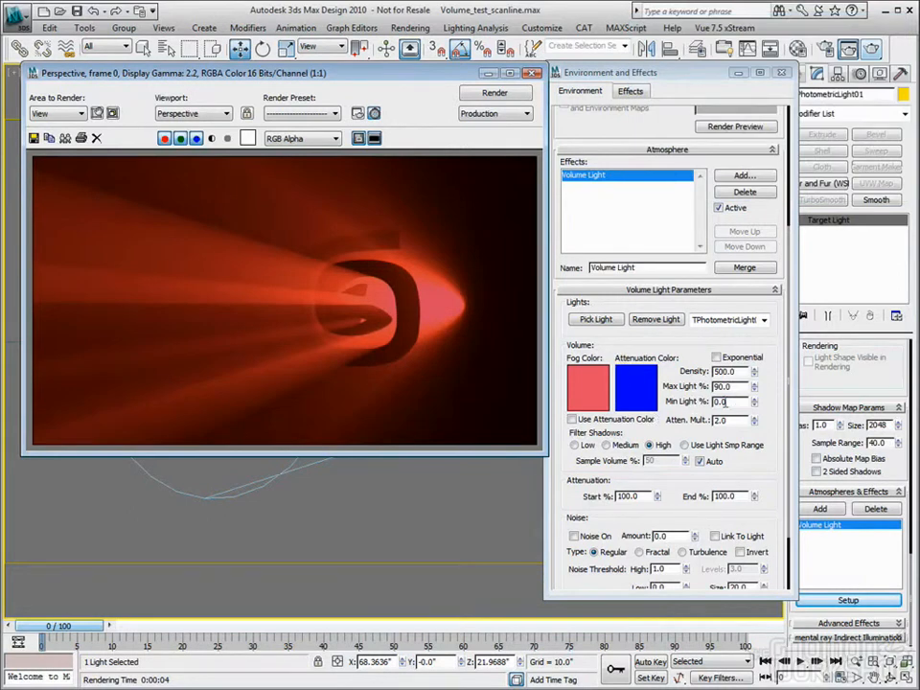
# Render the Volume Light with Min Light raised to 54.9%, and again with it lowered to 0.6%
pyautogui.moveTo(755, 402); pyautogui.dragTo(743, 107)
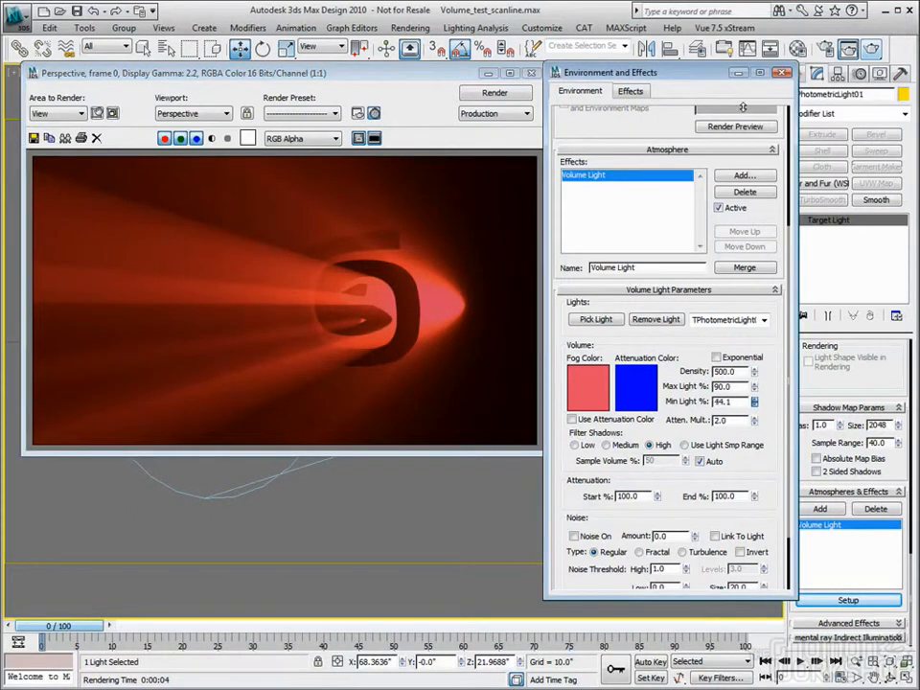
pyautogui.moveTo(725, 8); pyautogui.dragTo(726, 7)
pyautogui.click(872, 49)
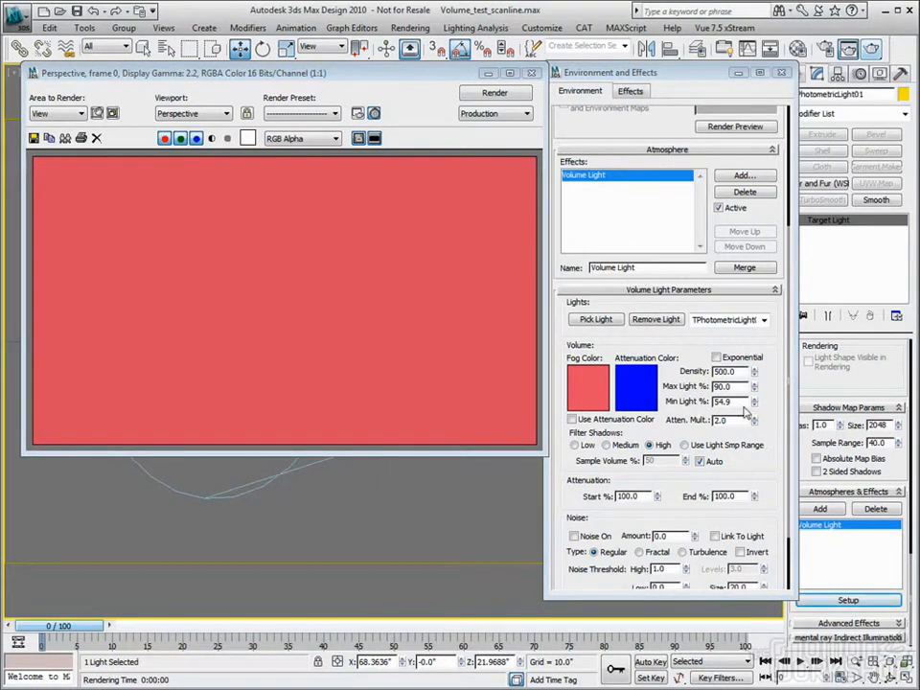
pyautogui.moveTo(756, 402); pyautogui.dragTo(568, 306)
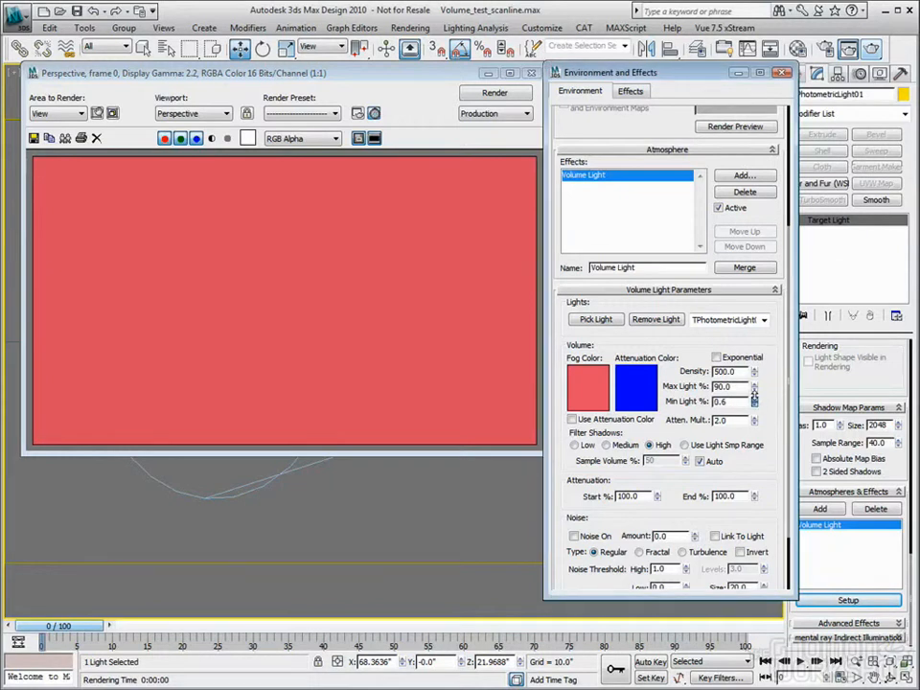
pyautogui.click(873, 49)
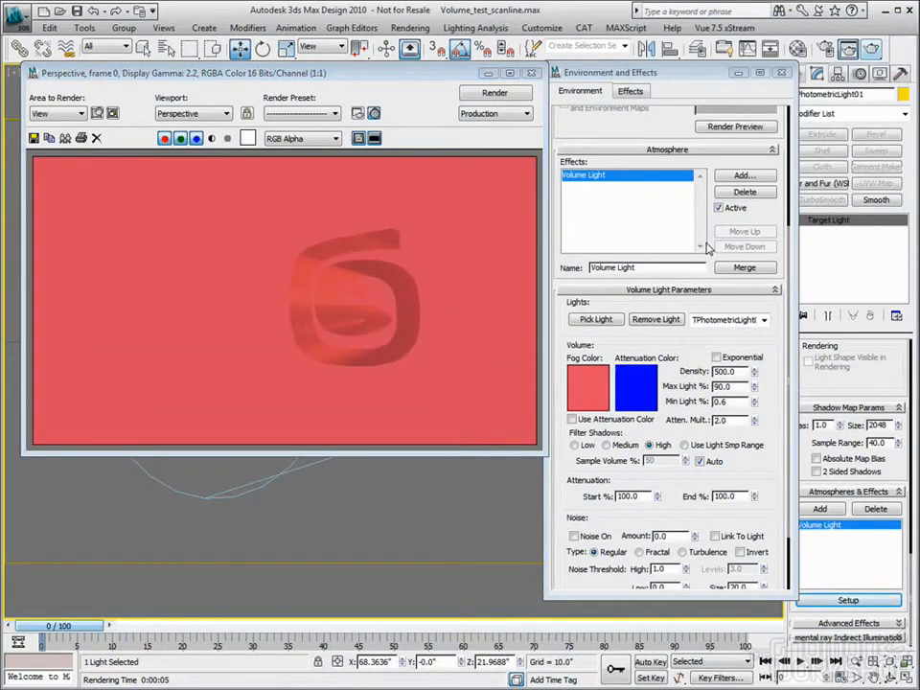
# Reset the Volume Light's Min Light percentage to 0.0 and render the view again
pyautogui.rightClick(757, 407)
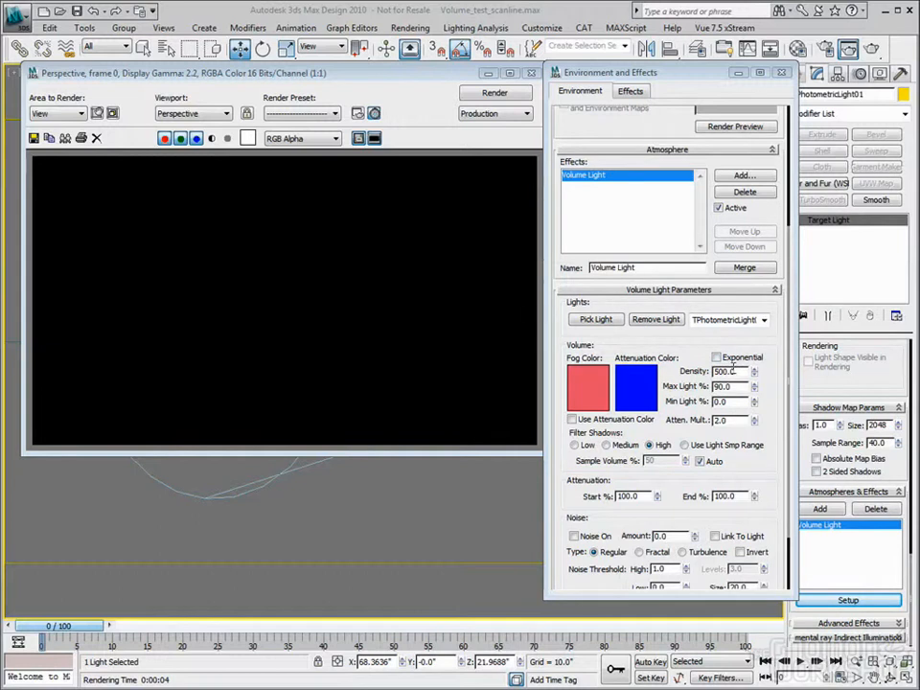
pyautogui.press('Return')
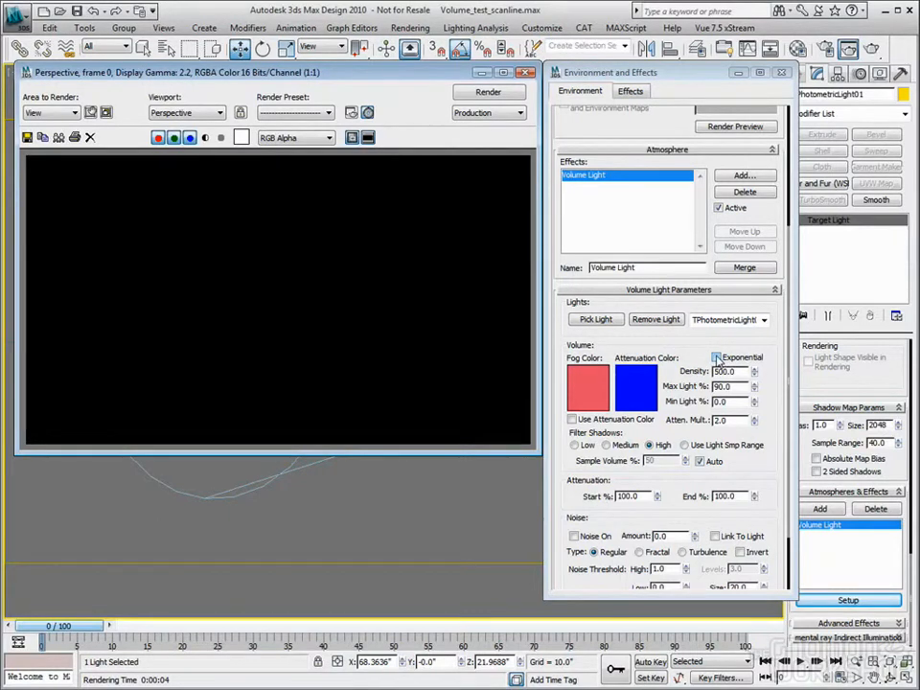
pyautogui.click(868, 52)
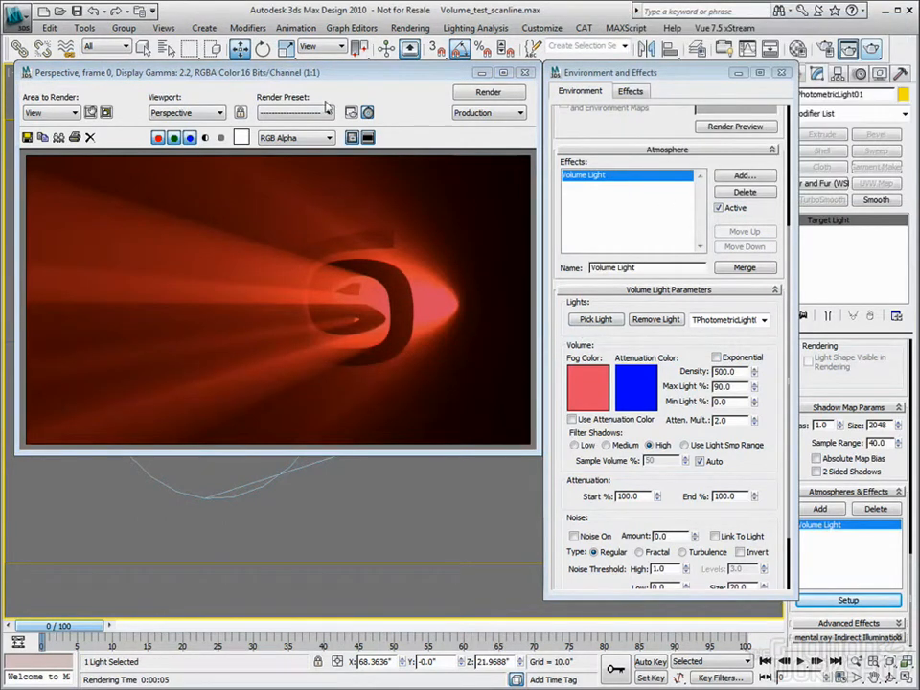
# Load the last rendered image into channel B of the RAM Player at 700 x 400
pyautogui.click(410, 27)
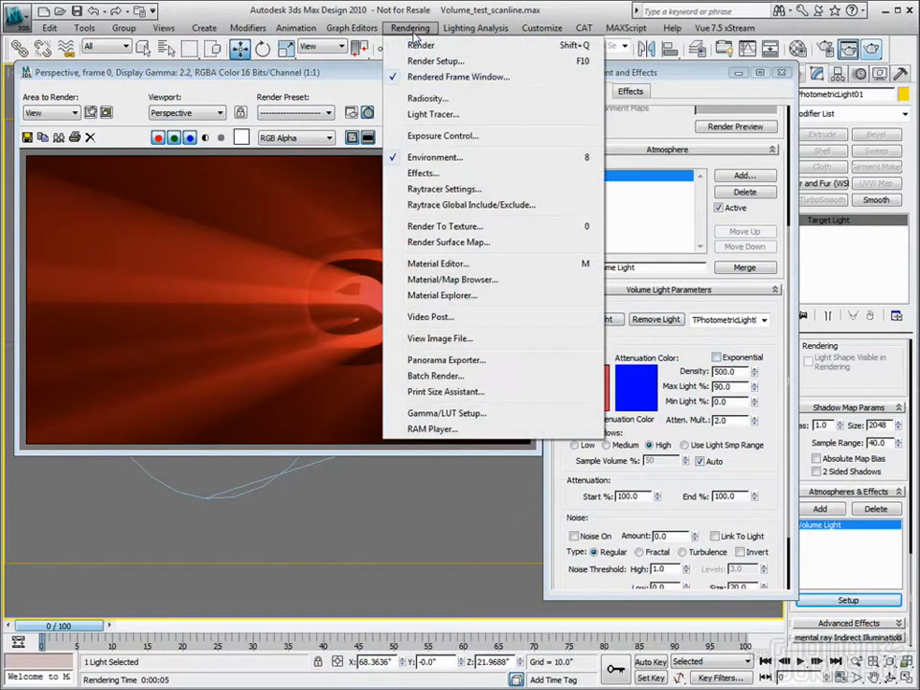
pyautogui.click(443, 430)
pyautogui.click(393, 235)
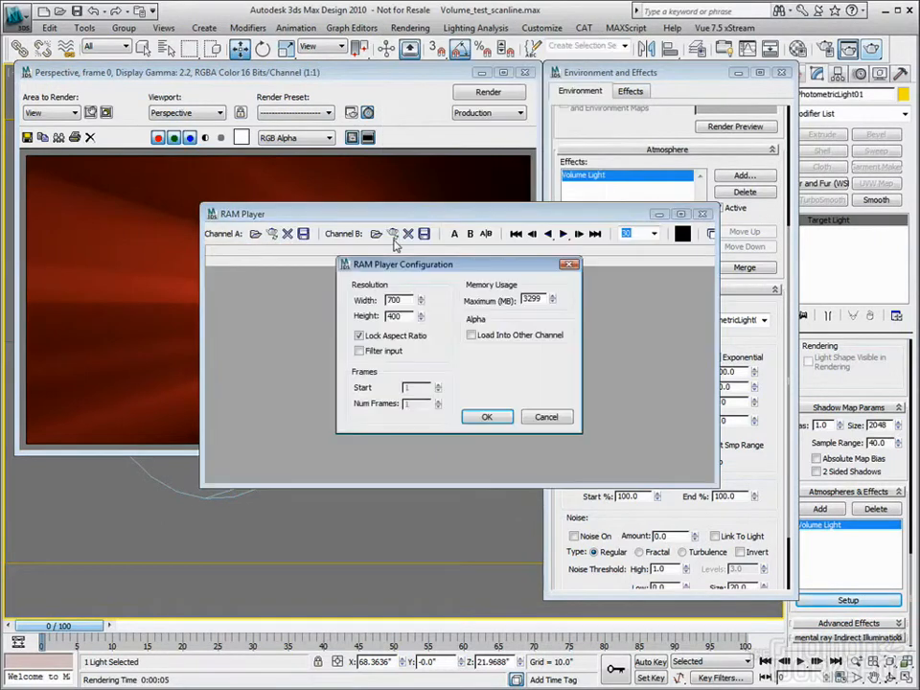
pyautogui.click(486, 417)
pyautogui.moveTo(582, 213); pyautogui.dragTo(469, 207)
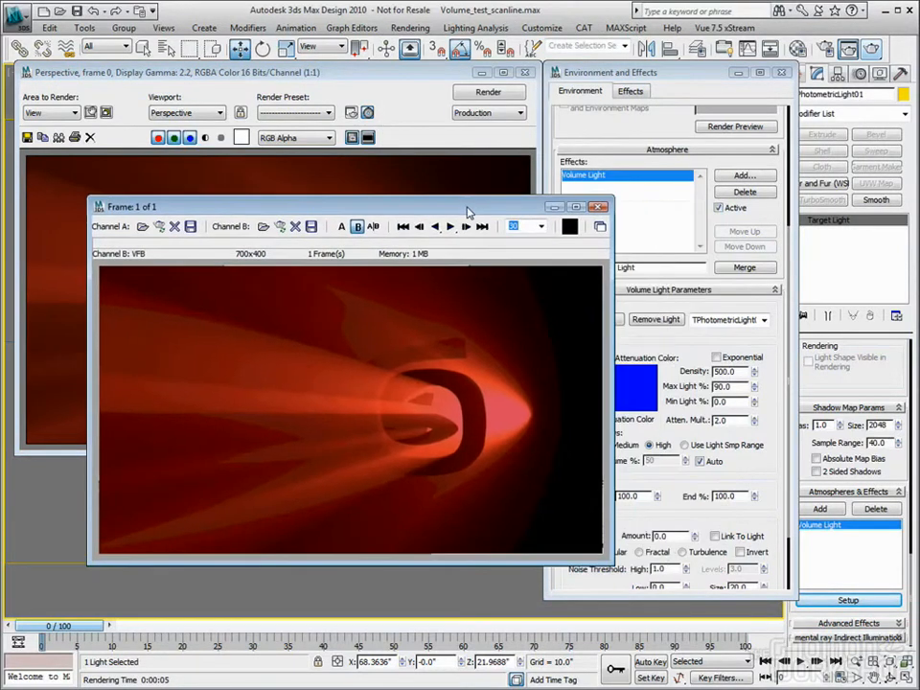
# Turn on the Exponential option for the Volume Light and render the view again
pyautogui.click(721, 358)
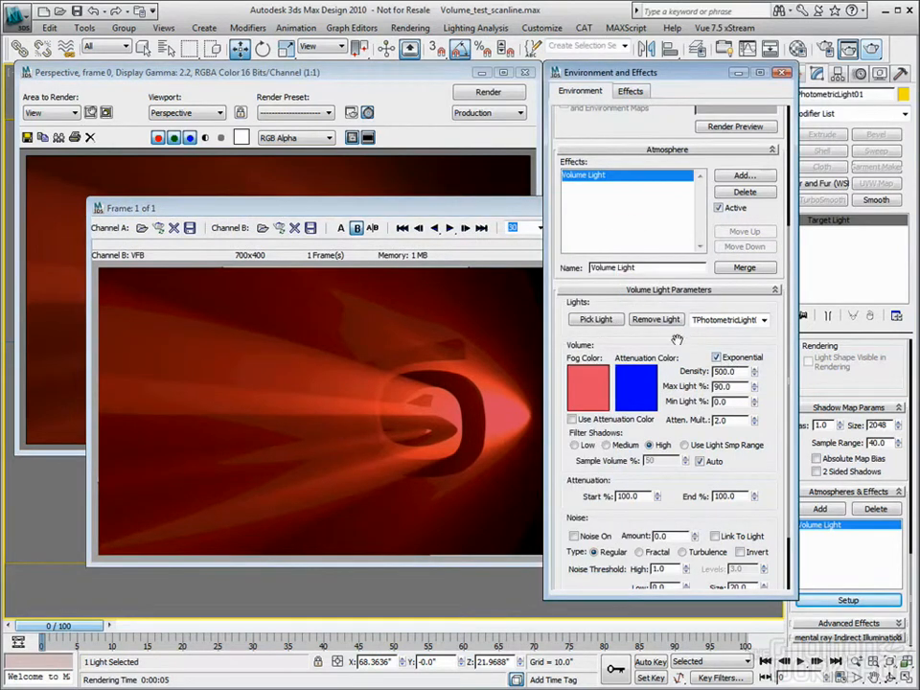
pyautogui.click(506, 92)
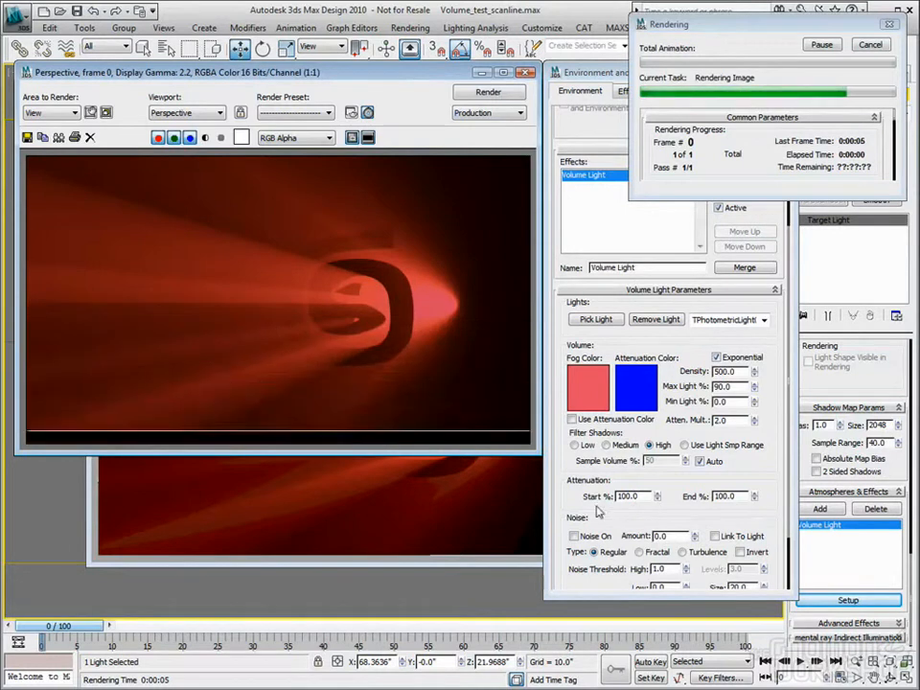
# Load the exponential render into channel A of the RAM Player, compare it with channel B by wiping between them, and close the player
pyautogui.click(505, 514)
pyautogui.moveTo(411, 208); pyautogui.dragTo(564, 207)
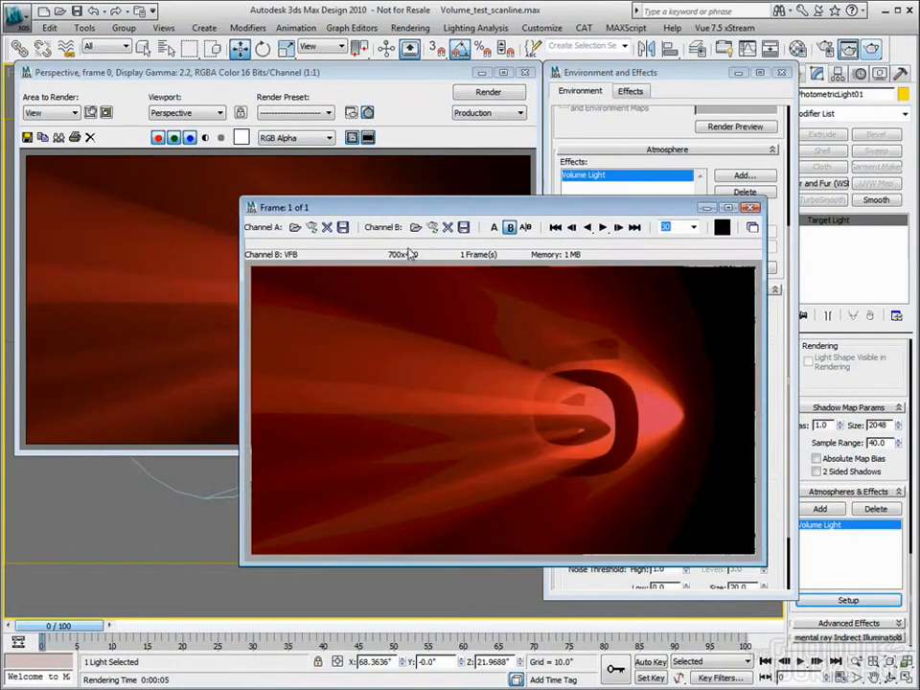
pyautogui.click(311, 228)
pyautogui.click(530, 453)
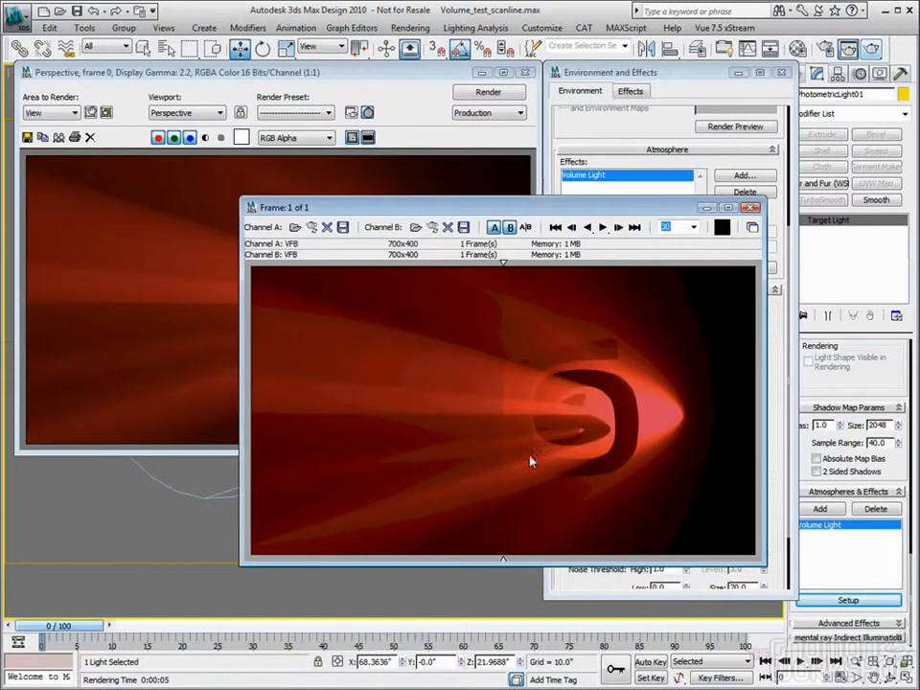
pyautogui.moveTo(501, 290); pyautogui.dragTo(484, 388)
pyautogui.click(752, 207)
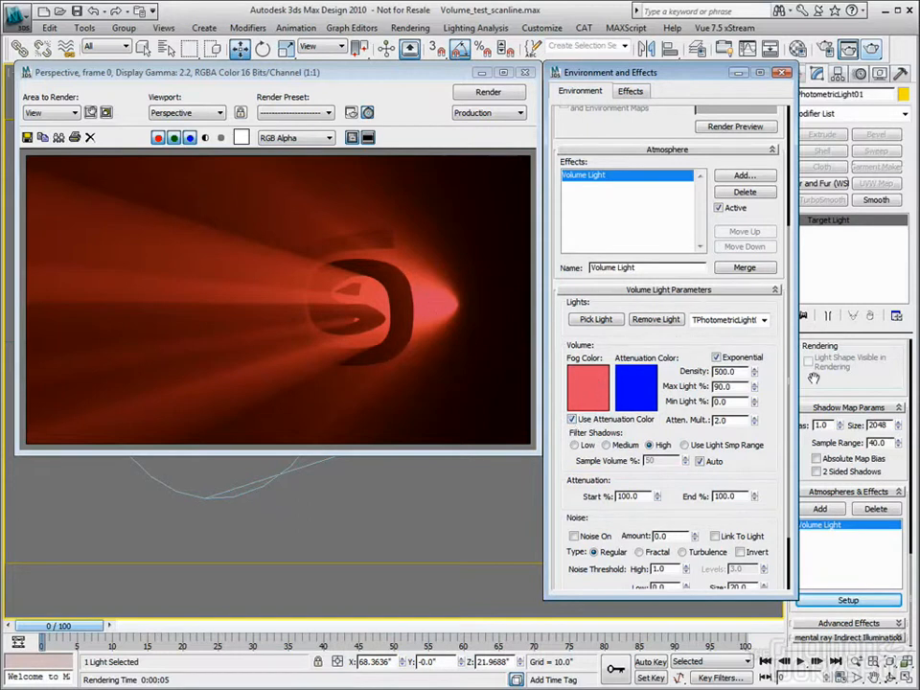
# Render the view with the Volume Light's Use Attenuation Color option enabled
pyautogui.scroll(5, 861, 384)
pyautogui.scroll(10, 861, 383)
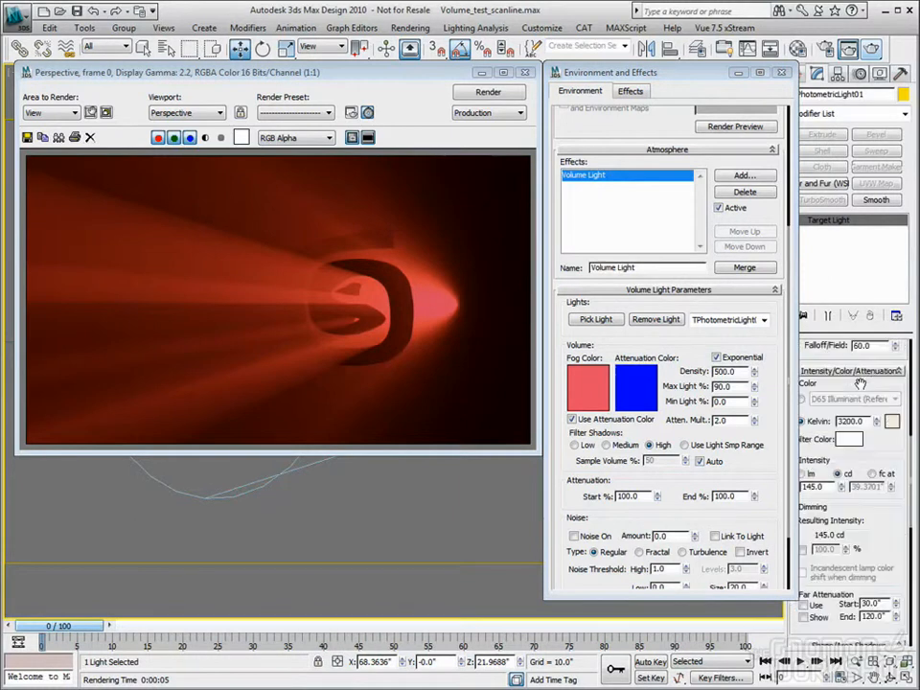
pyautogui.scroll(5, 861, 384)
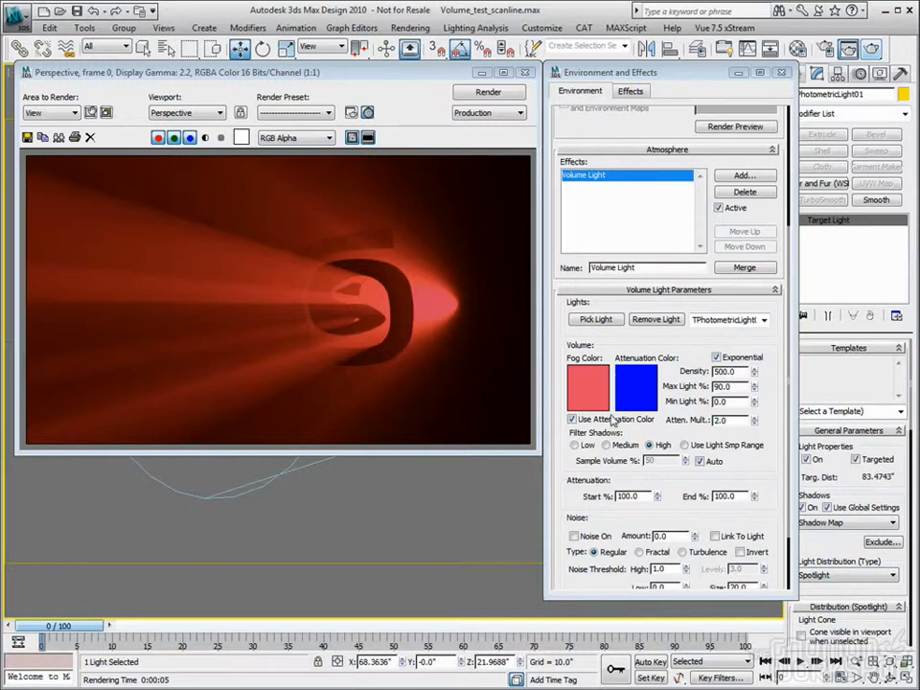
pyautogui.click(870, 49)
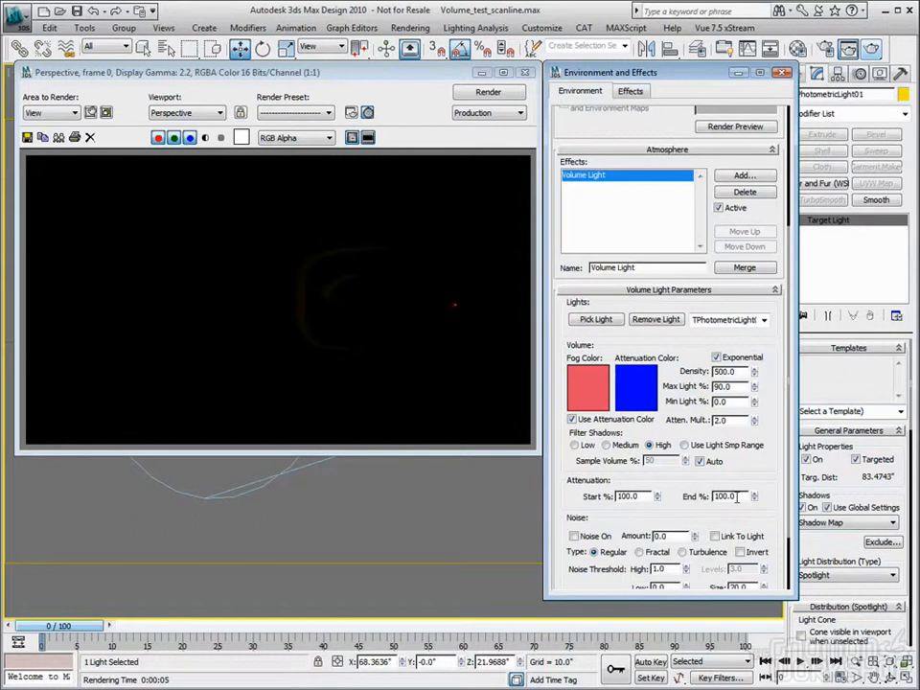
# Set the Volume Light's attenuation multiplier to 250 and render the view
pyautogui.moveTo(852, 480); pyautogui.dragTo(854, 467)
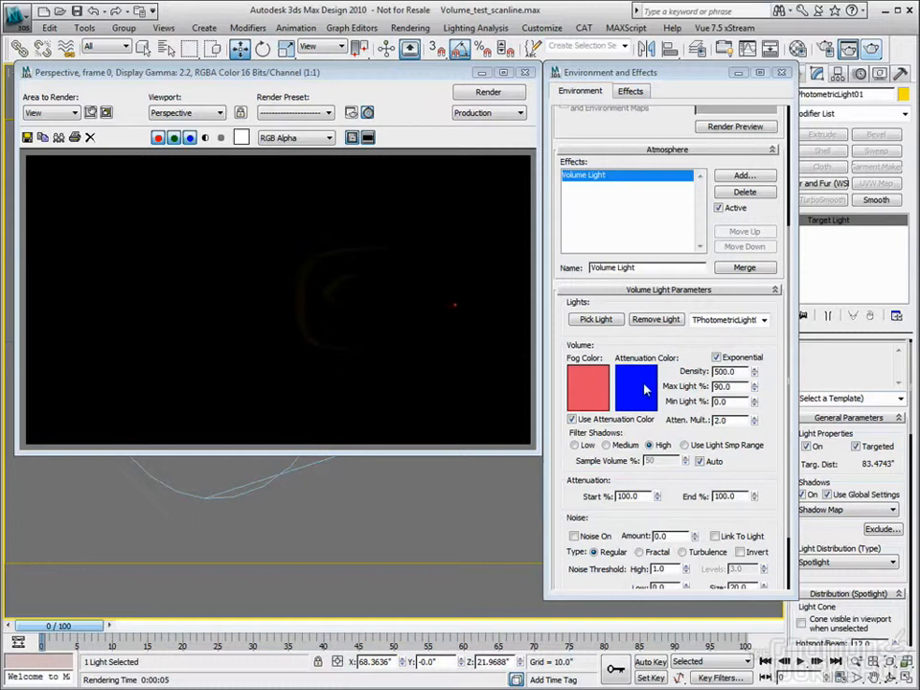
pyautogui.click(721, 420)
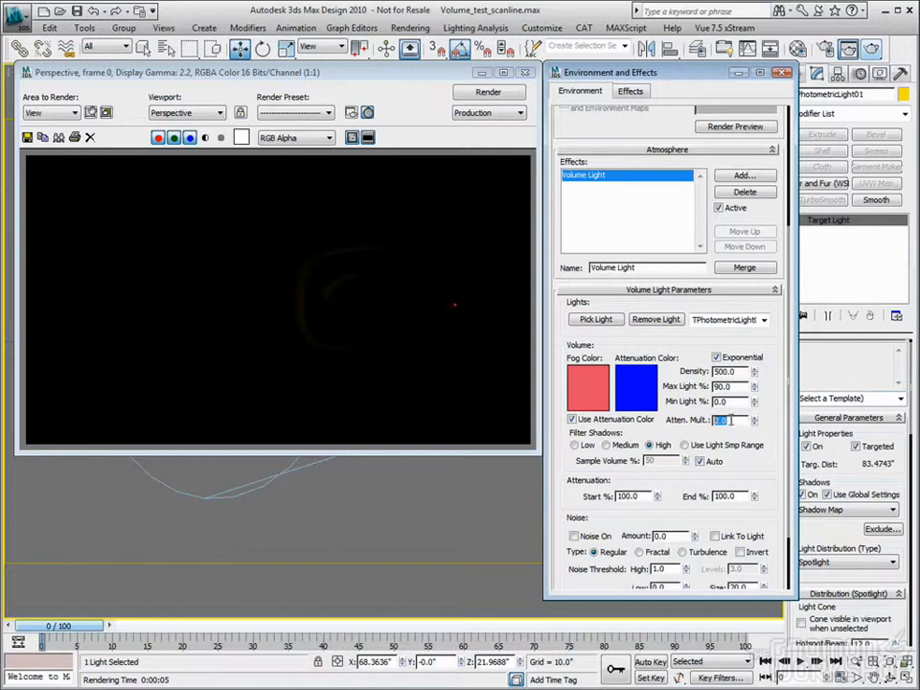
pyautogui.write('250')
pyautogui.press('Return')
pyautogui.click(875, 50)
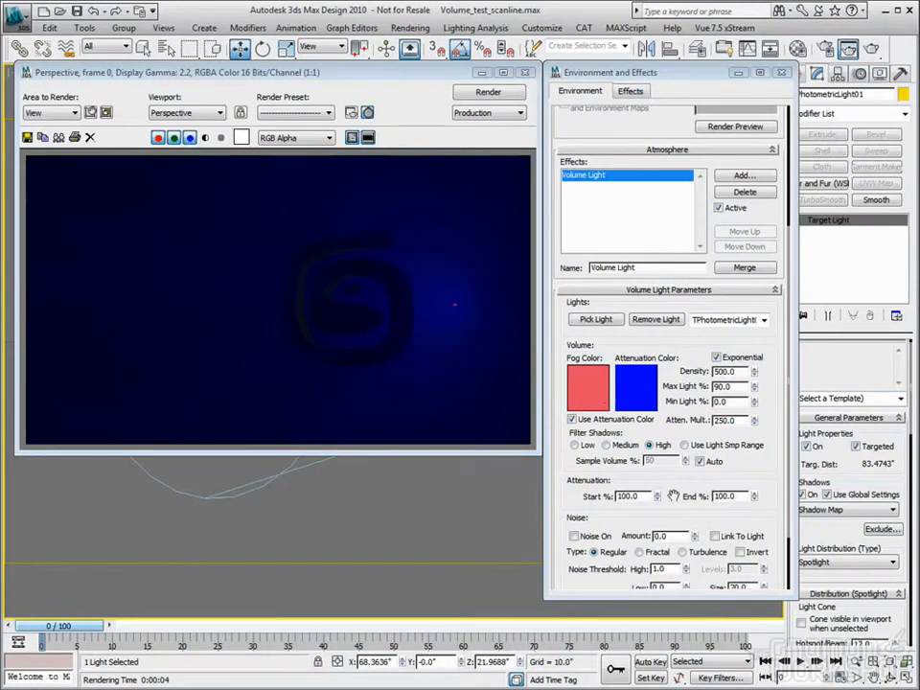
# Set the Volume Light's attenuation End percentage to 5000 and render the view
pyautogui.doubleClick(738, 496)
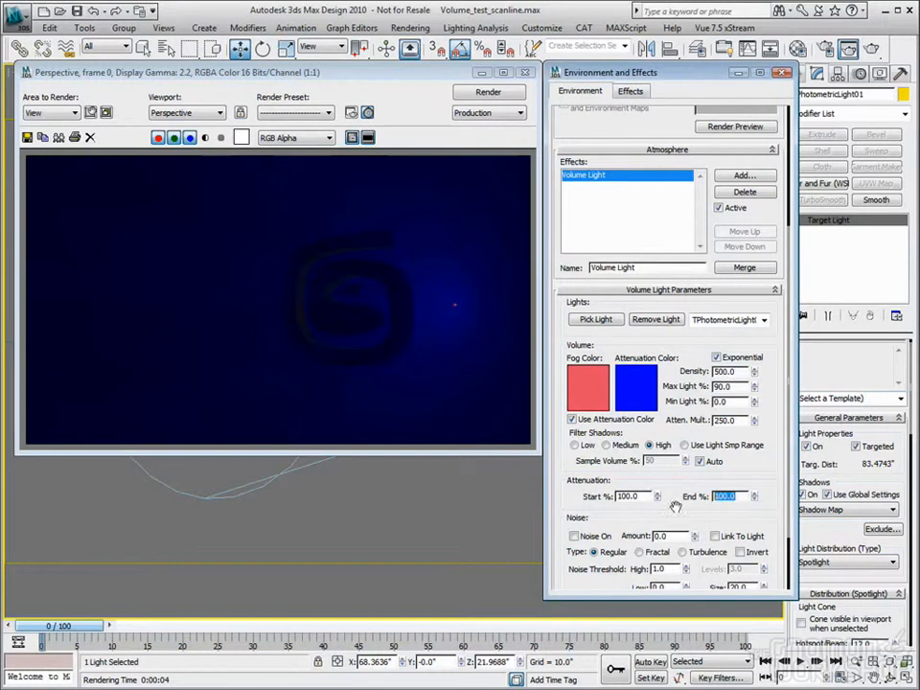
pyautogui.write('5000')
pyautogui.press('Return')
pyautogui.click(871, 49)
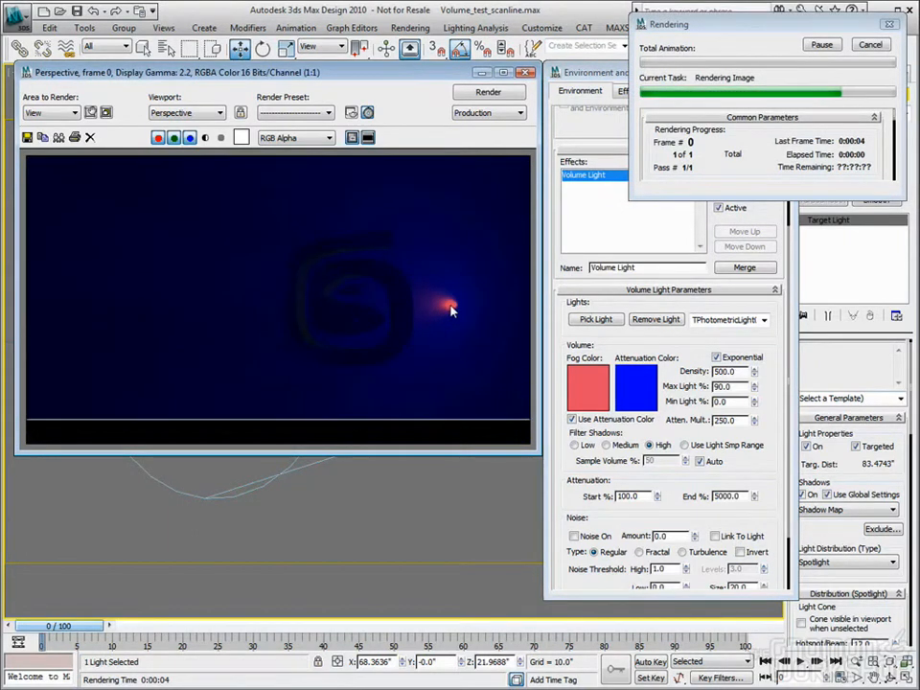
# Raise the Volume Light's attenuation End percentage to 50000 and render the view
pyautogui.doubleClick(731, 497)
pyautogui.write('50000')
pyautogui.press('Return')
pyautogui.click(872, 49)
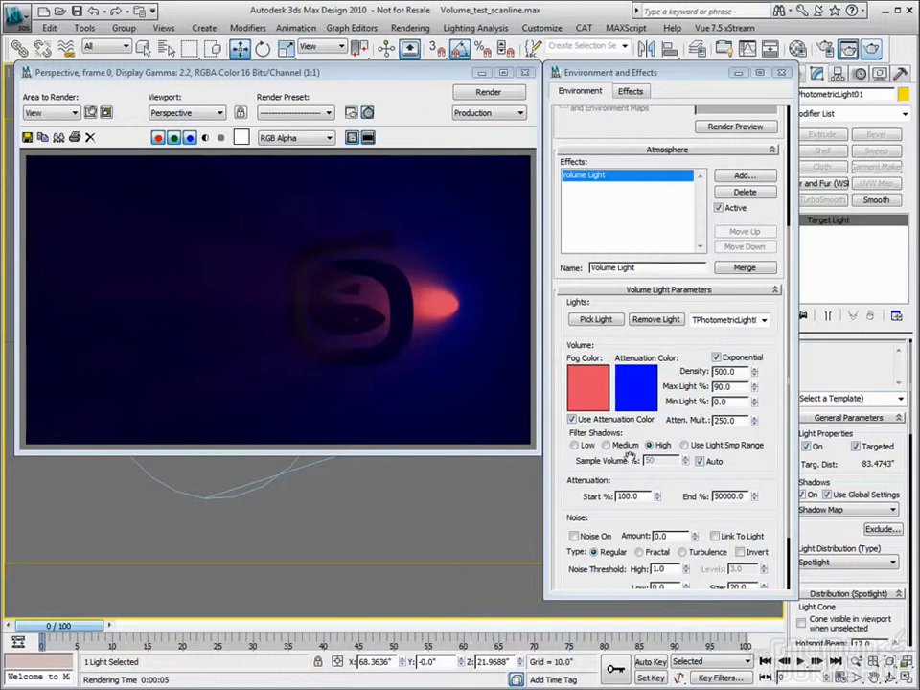
# Increase the Volume Light's attenuation End percentage to 500000 and render the view
pyautogui.click(718, 496)
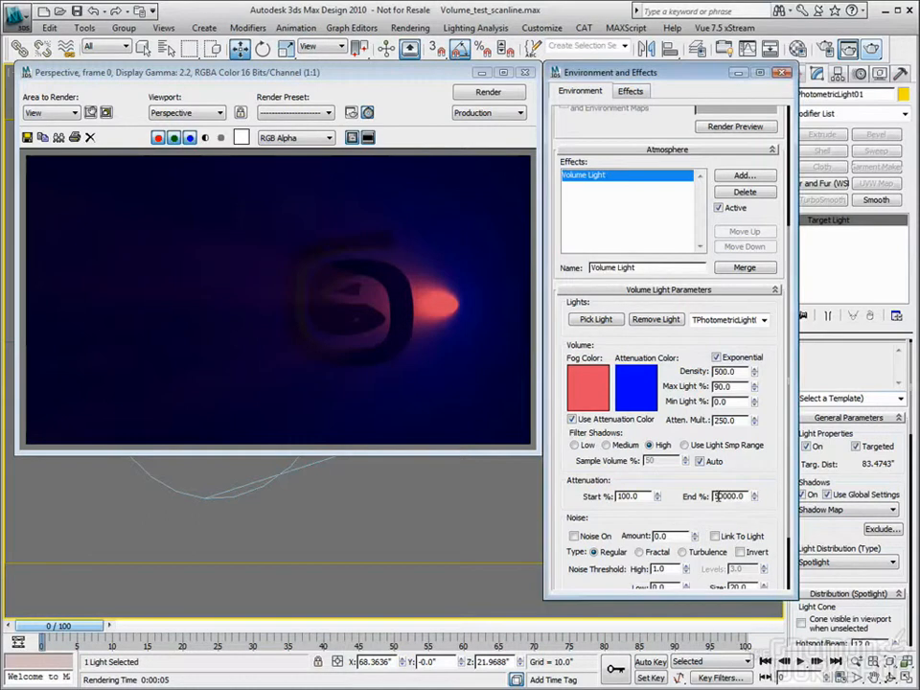
pyautogui.write('0')
pyautogui.click(869, 48)
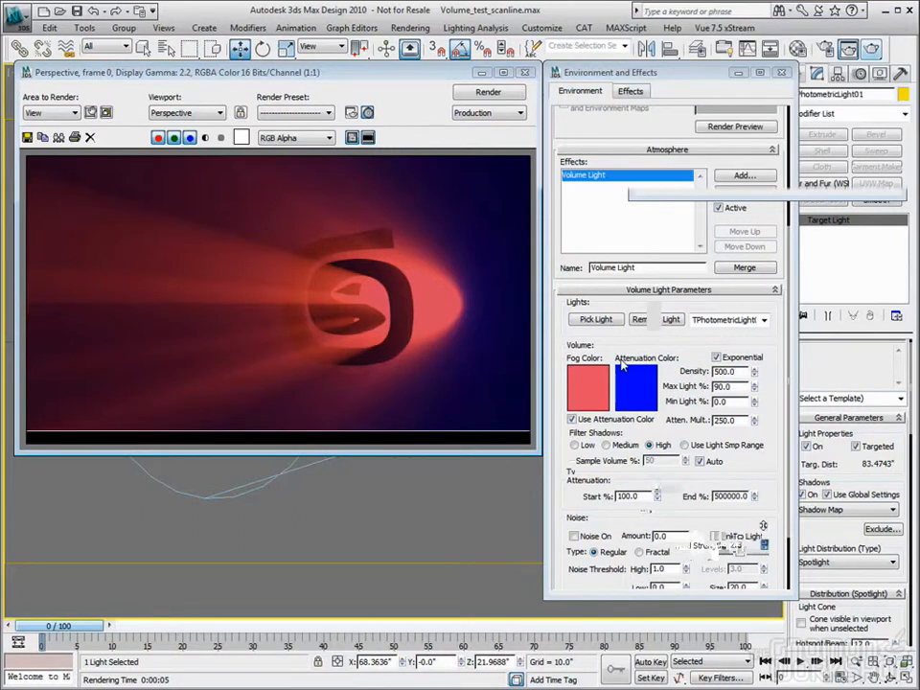
pyautogui.scroll(-3, 572, 397)
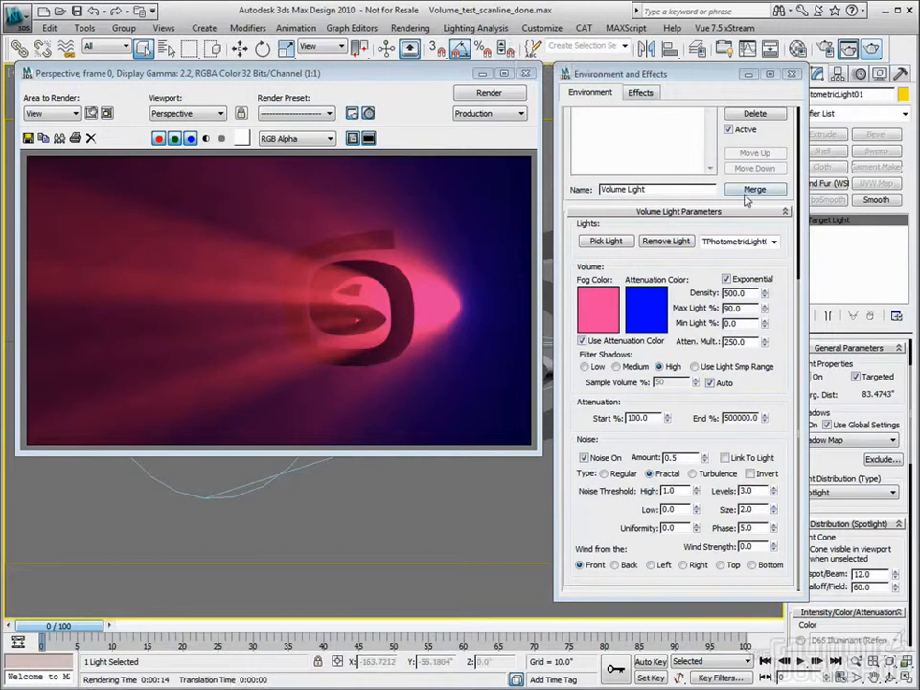
# Change the photometric spotlight's shadow type to mental ray Shadow Map
pyautogui.moveTo(716, 75); pyautogui.dragTo(706, 77)
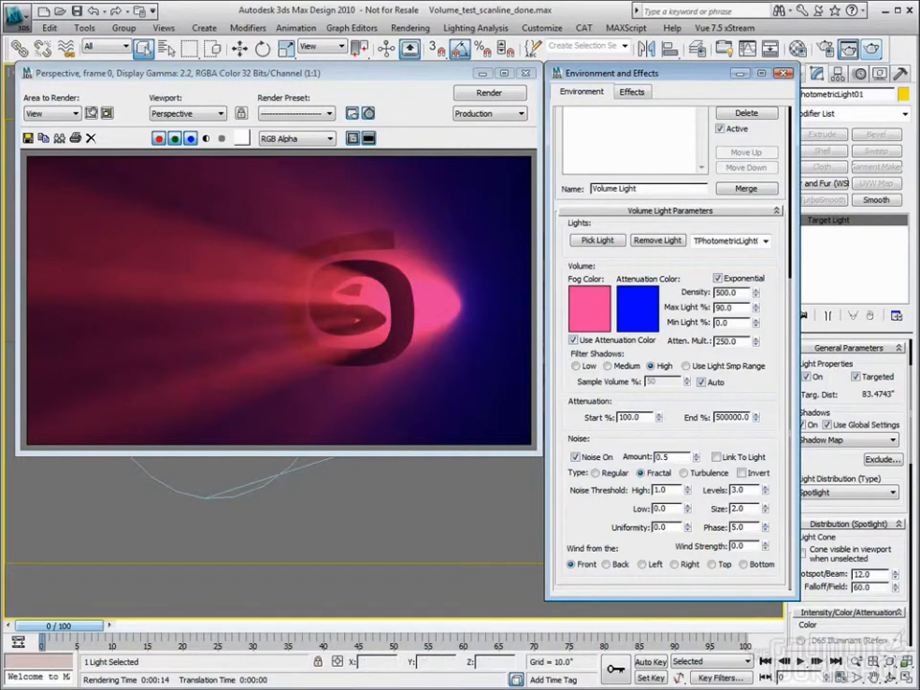
pyautogui.moveTo(899, 414); pyautogui.dragTo(900, 398)
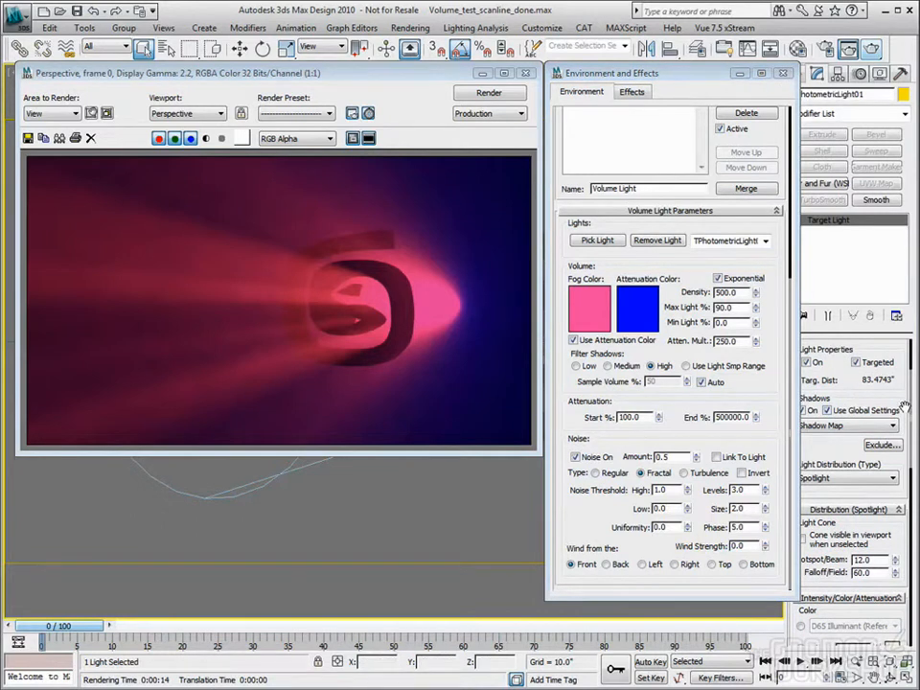
pyautogui.click(893, 425)
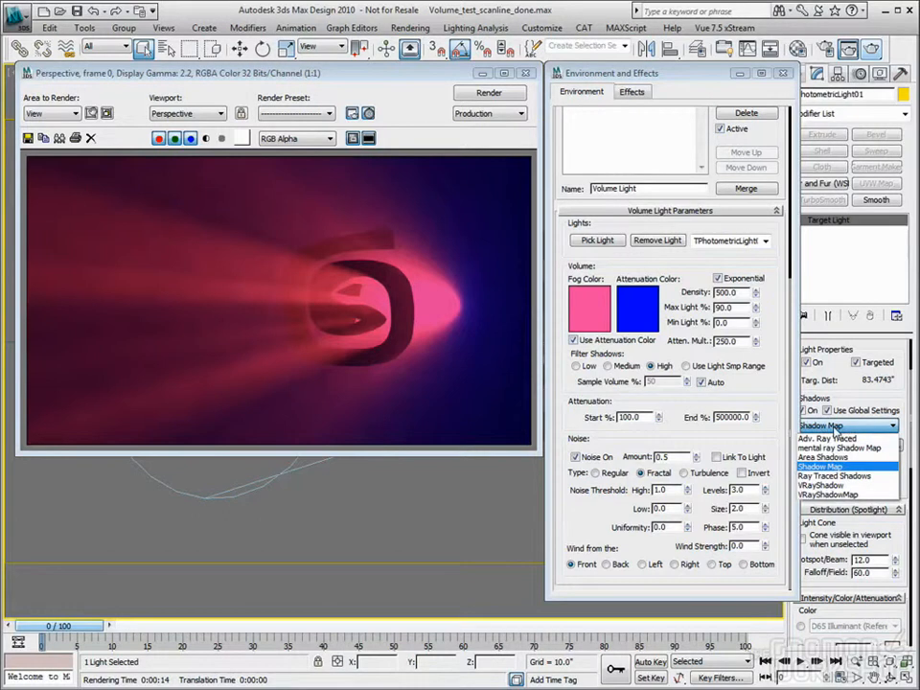
pyautogui.click(848, 449)
# Assign the mental ray Renderer as the production renderer in the render setup
pyautogui.press('F10')
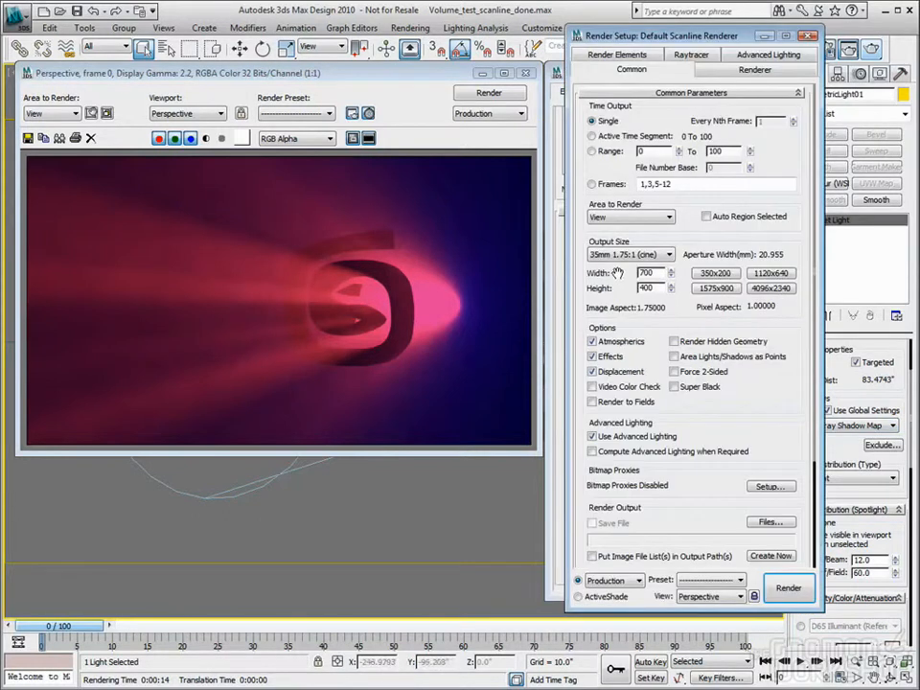
pyautogui.scroll(-5, 772, 396)
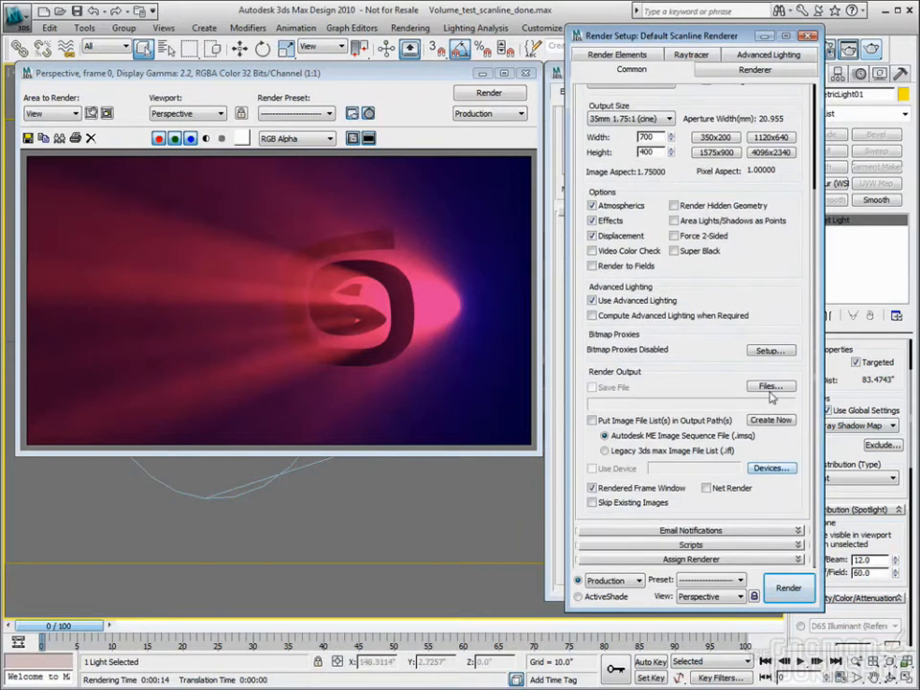
pyautogui.click(748, 559)
pyautogui.click(765, 500)
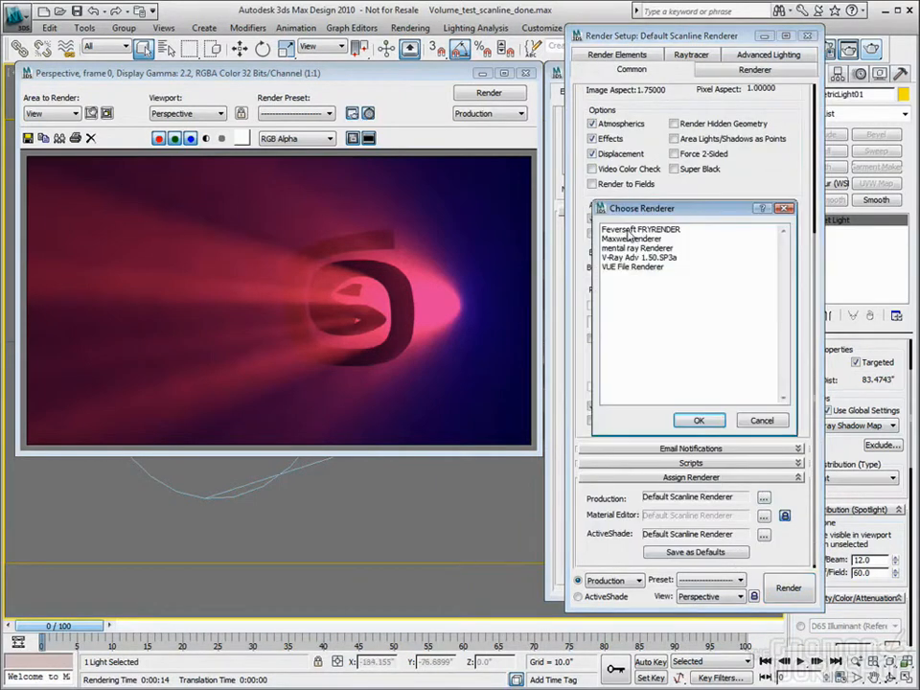
pyautogui.doubleClick(633, 247)
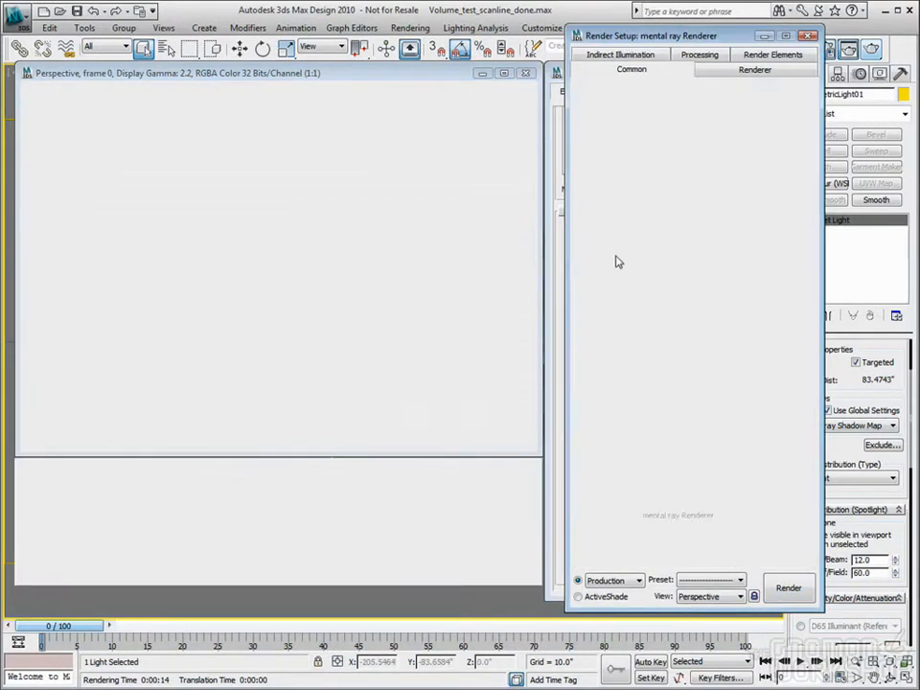
# Disable Final Gather in the mental ray indirect illumination settings and close the render setup
pyautogui.click(628, 55)
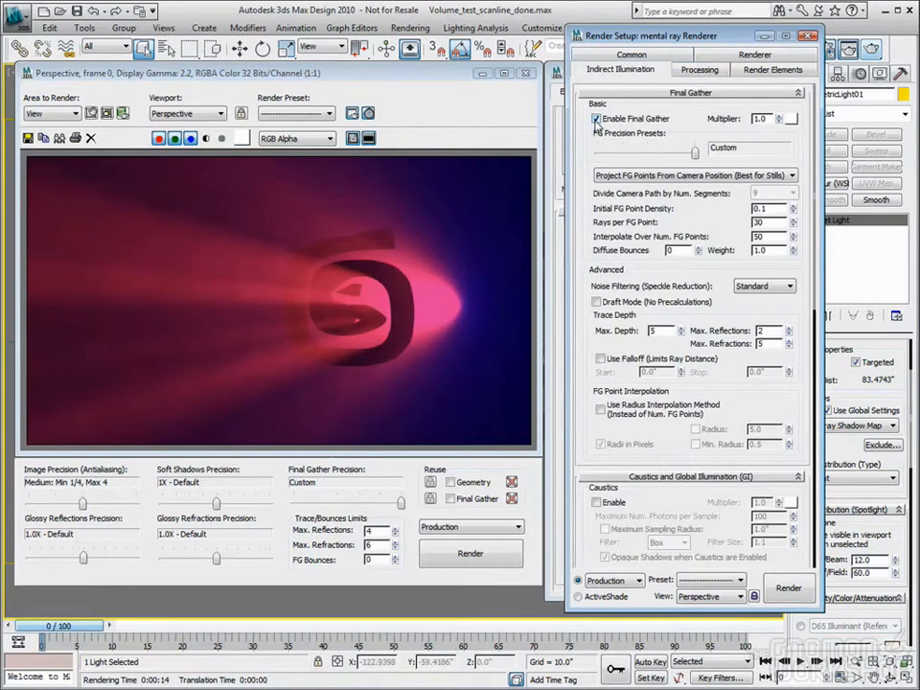
pyautogui.click(602, 119)
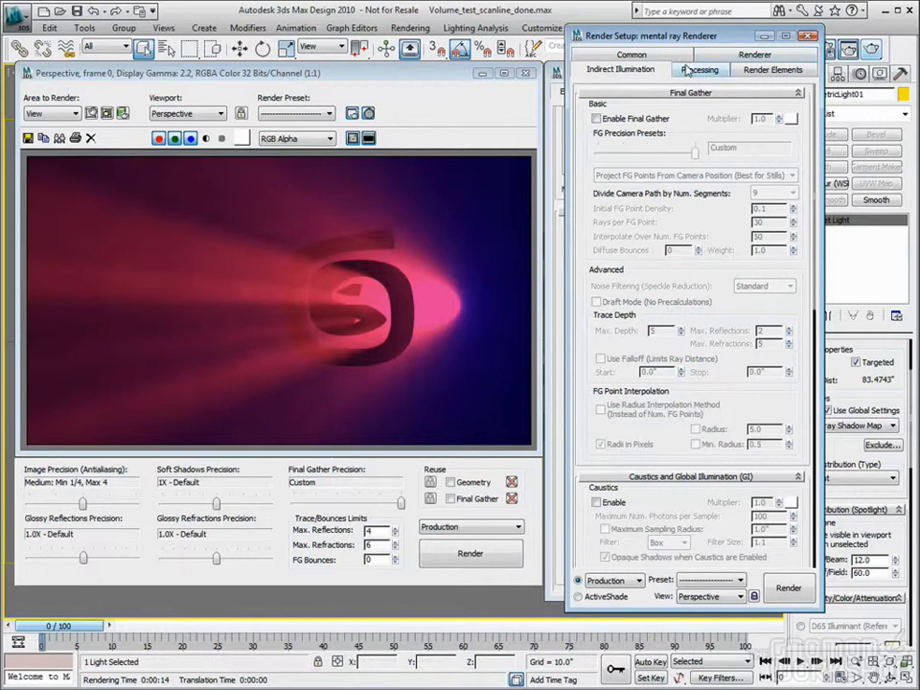
pyautogui.click(808, 37)
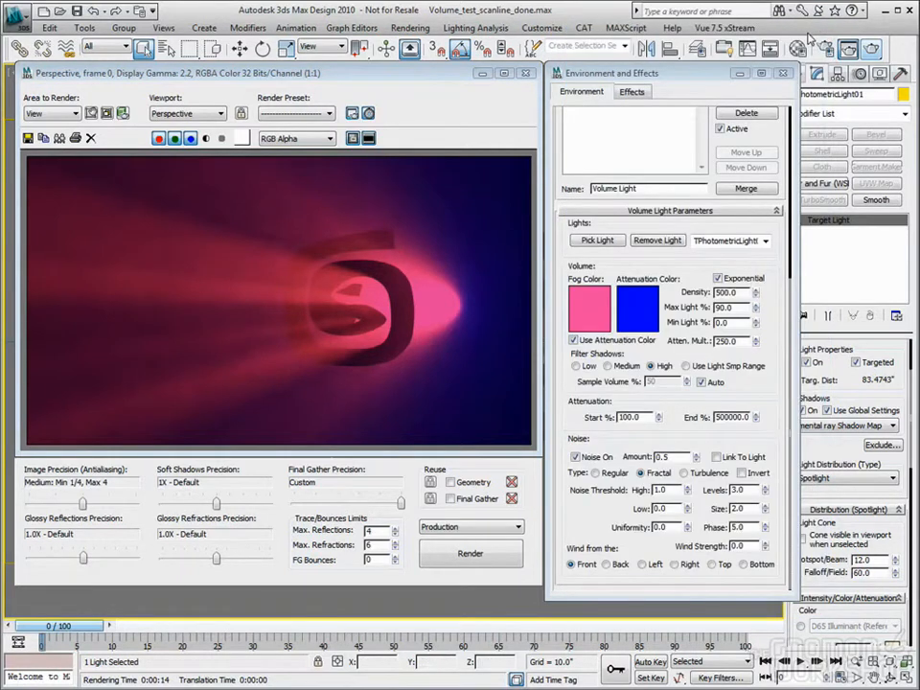
# Render the volume light with mental ray, then close the render setup, environment and rendered frame windows
pyautogui.click(871, 48)
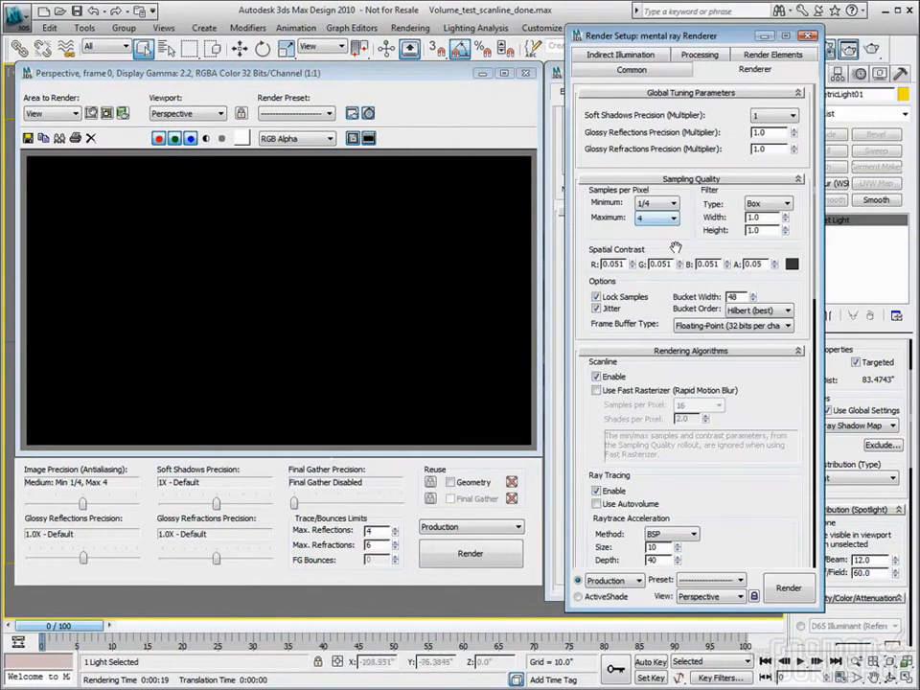
pyautogui.click(807, 36)
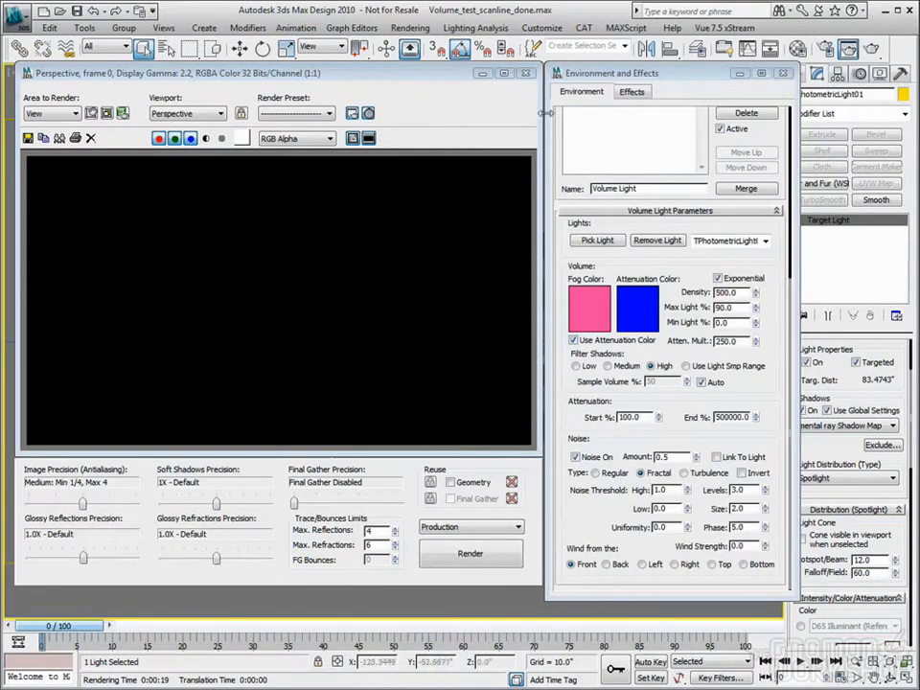
pyautogui.click(785, 74)
pyautogui.click(526, 76)
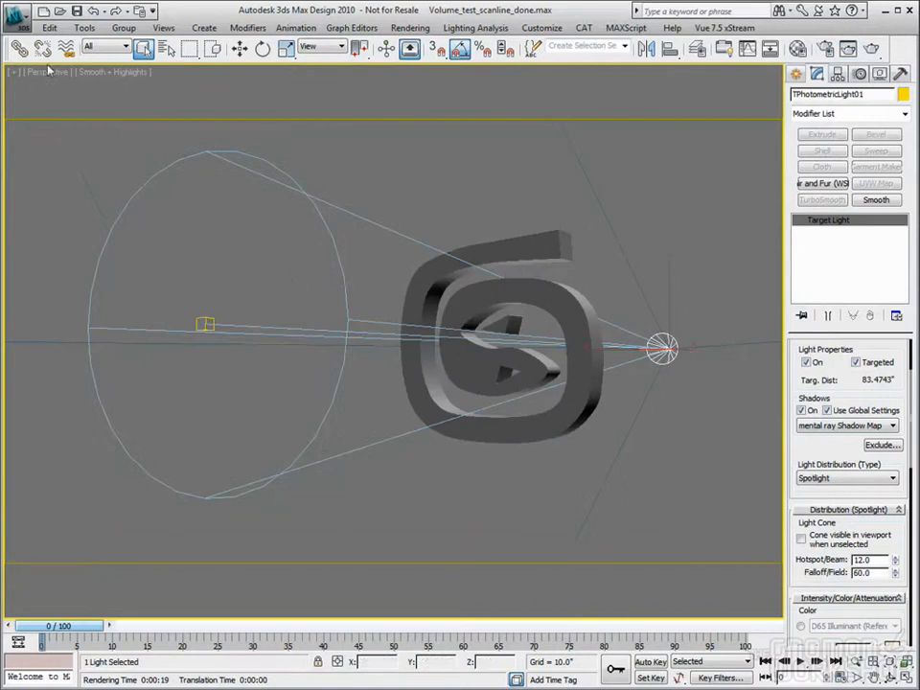
# Open the scene Volume_test_02.max from the 016_Volumetrics folder
pyautogui.click(21, 27)
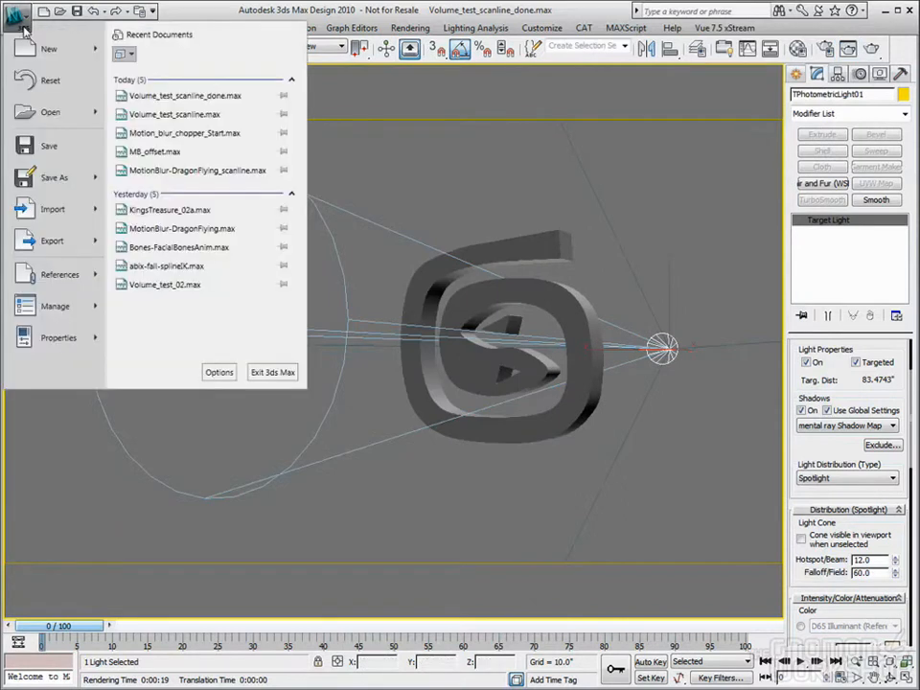
pyautogui.click(55, 115)
pyautogui.click(469, 412)
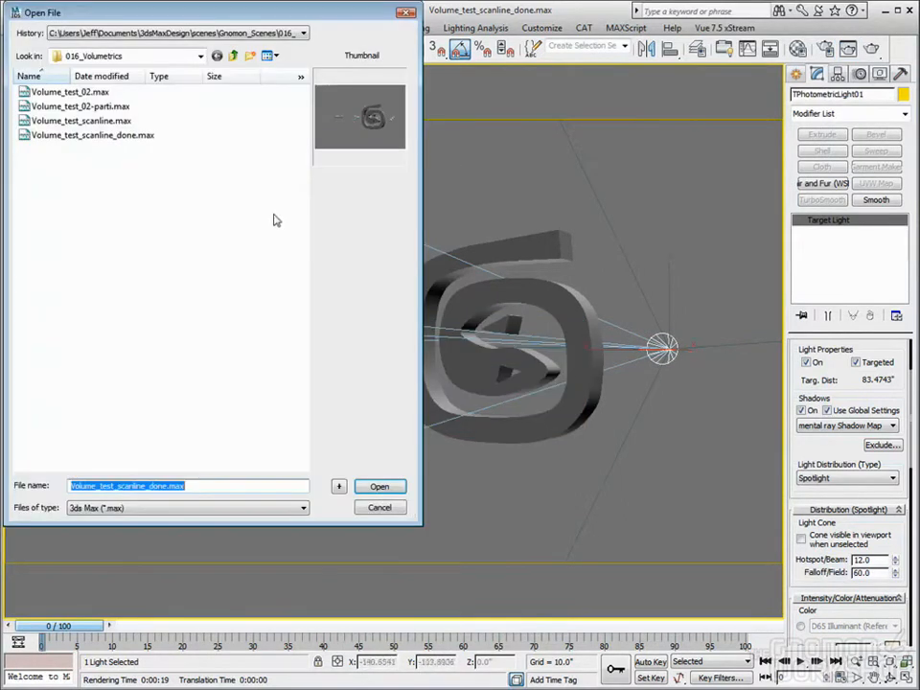
pyautogui.click(68, 93)
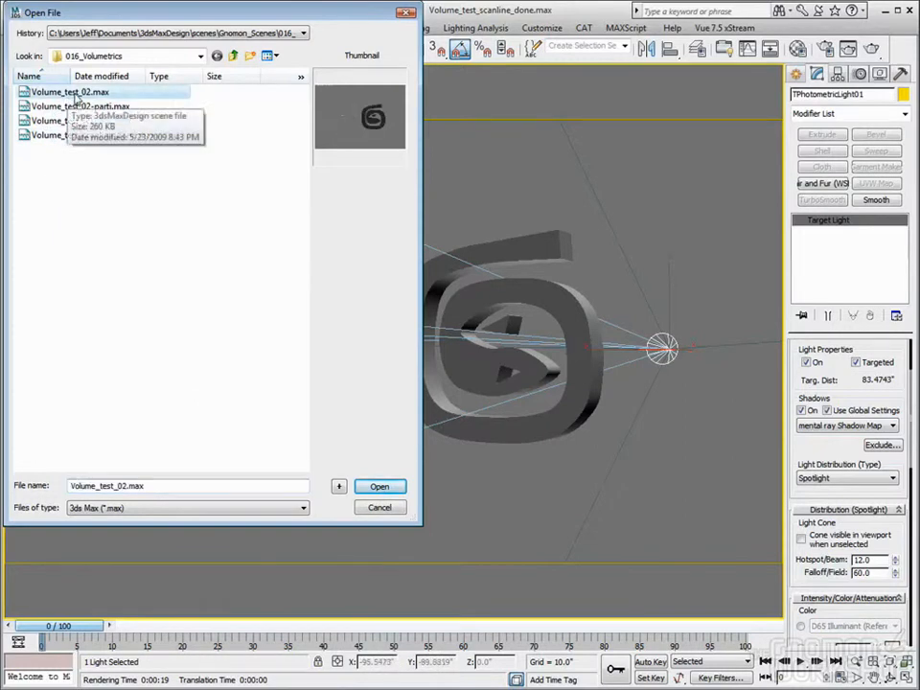
pyautogui.click(380, 486)
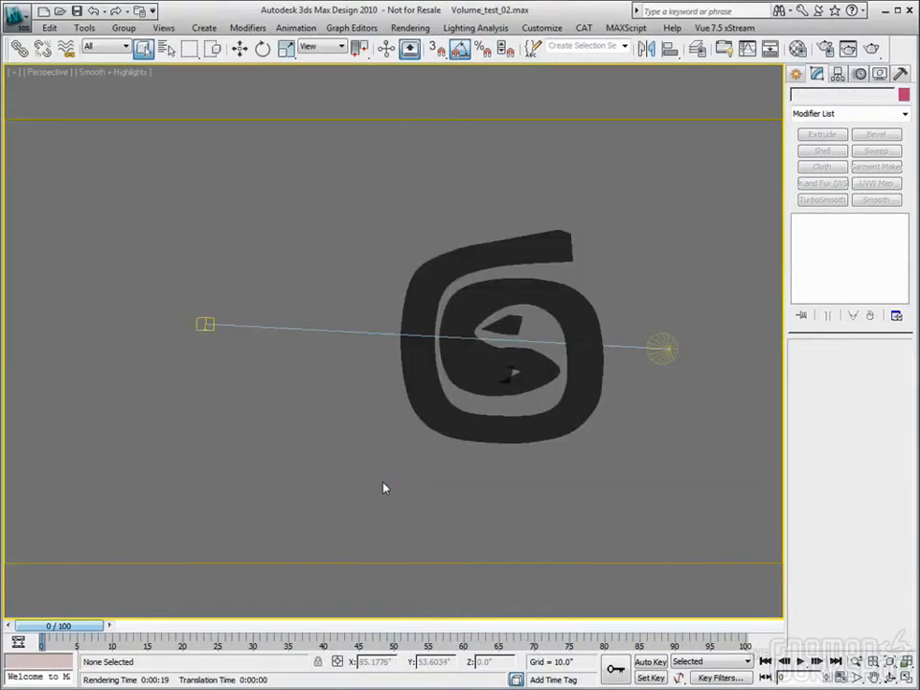
# Select the photometric spotlight and review its shadow, intensity and mental ray Shadow Map settings
pyautogui.click(663, 349)
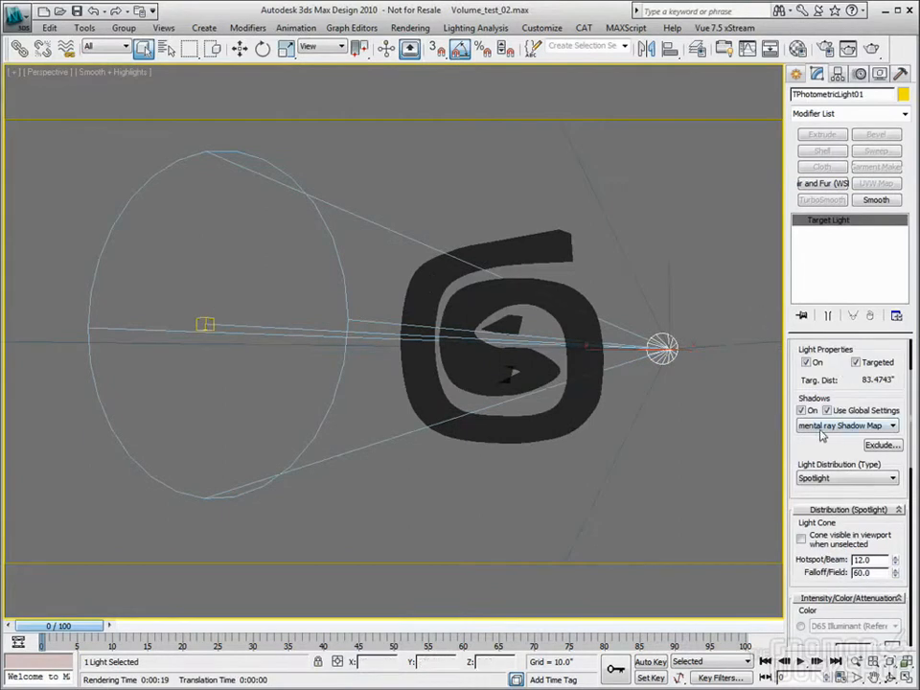
pyautogui.moveTo(890, 450); pyautogui.dragTo(889, 384)
pyautogui.scroll(-10, 889, 432)
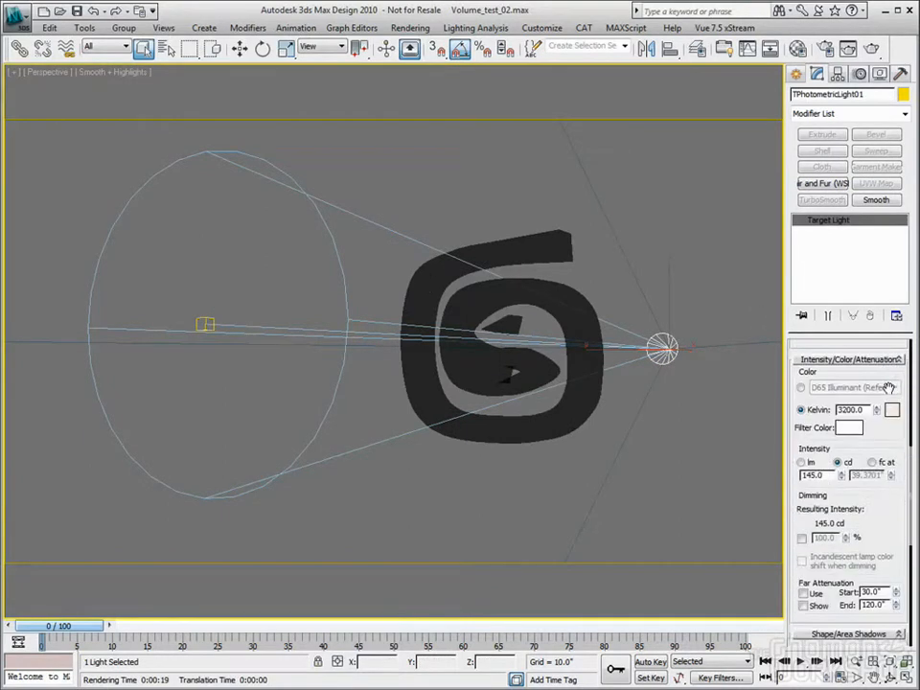
pyautogui.click(890, 486)
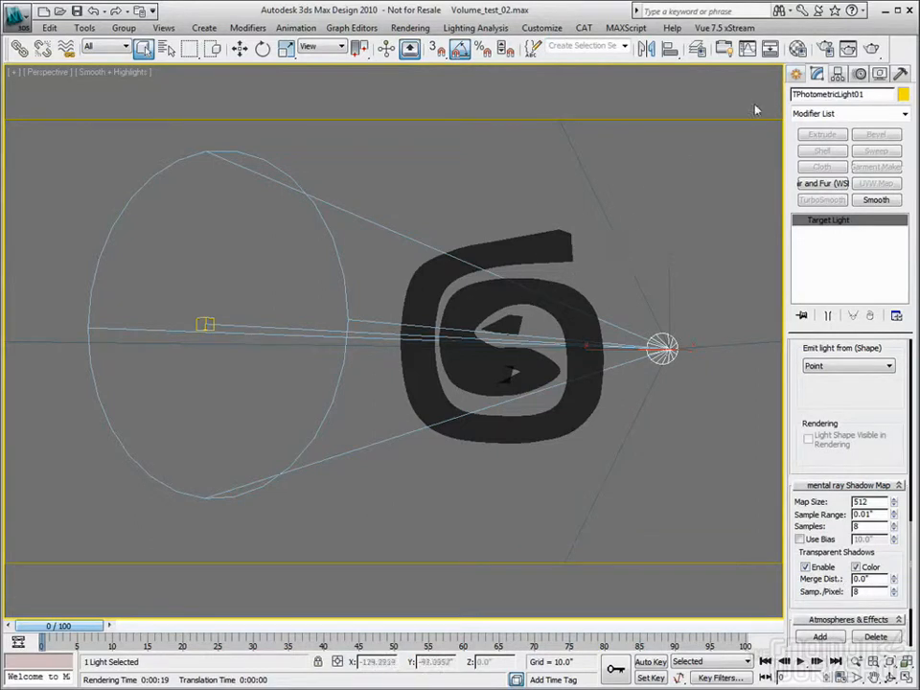
# Review the refraction and advanced rendering settings of the logo's Glass material, then close the Material Editor
pyautogui.press('m')
pyautogui.click(548, 251)
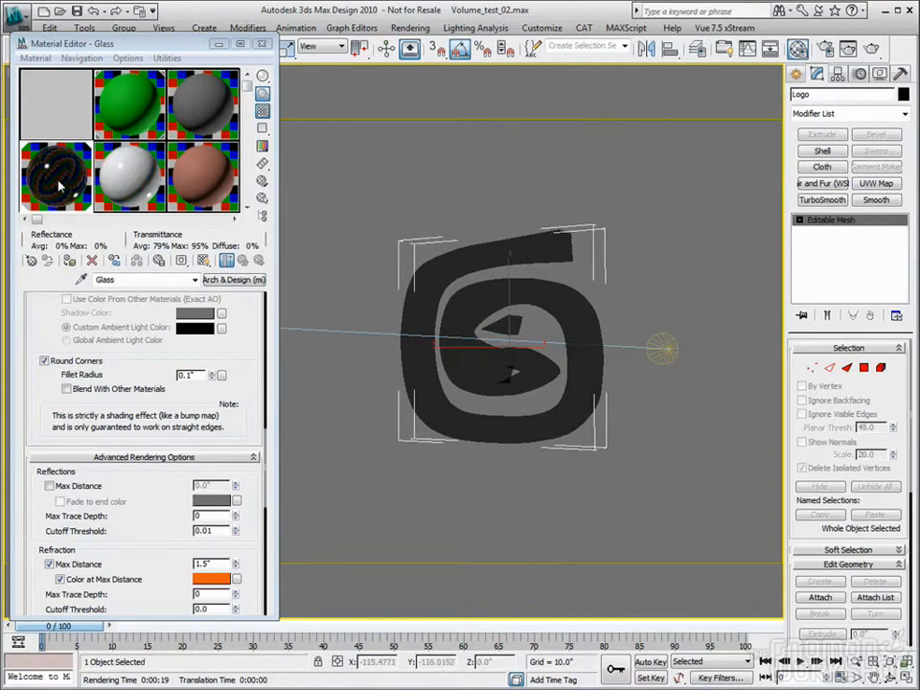
pyautogui.scroll(10, 192, 316)
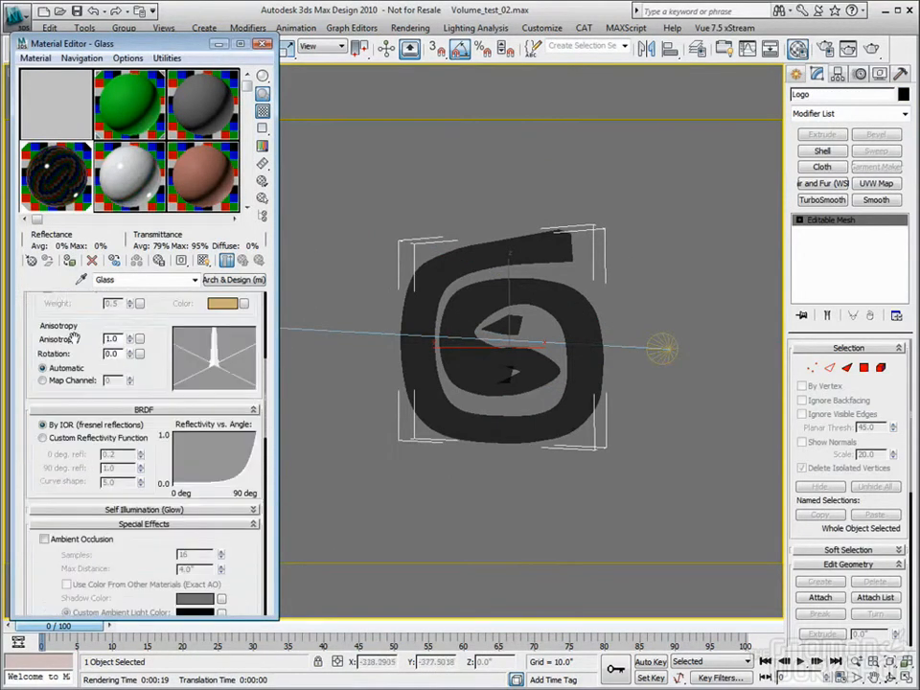
pyautogui.scroll(4, 134, 295)
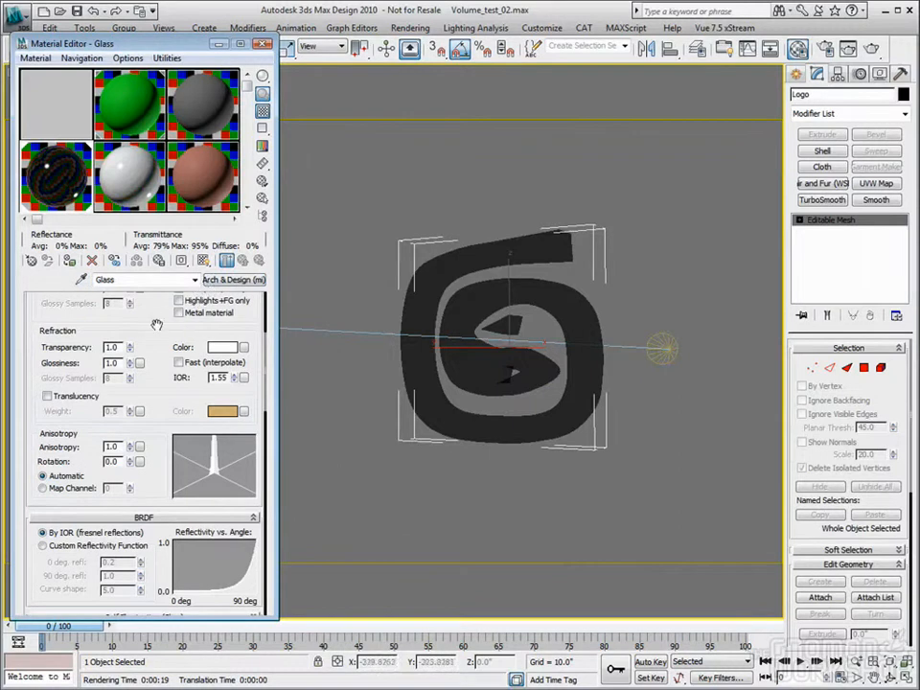
pyautogui.scroll(-10, 153, 305)
pyautogui.scroll(-5, 161, 307)
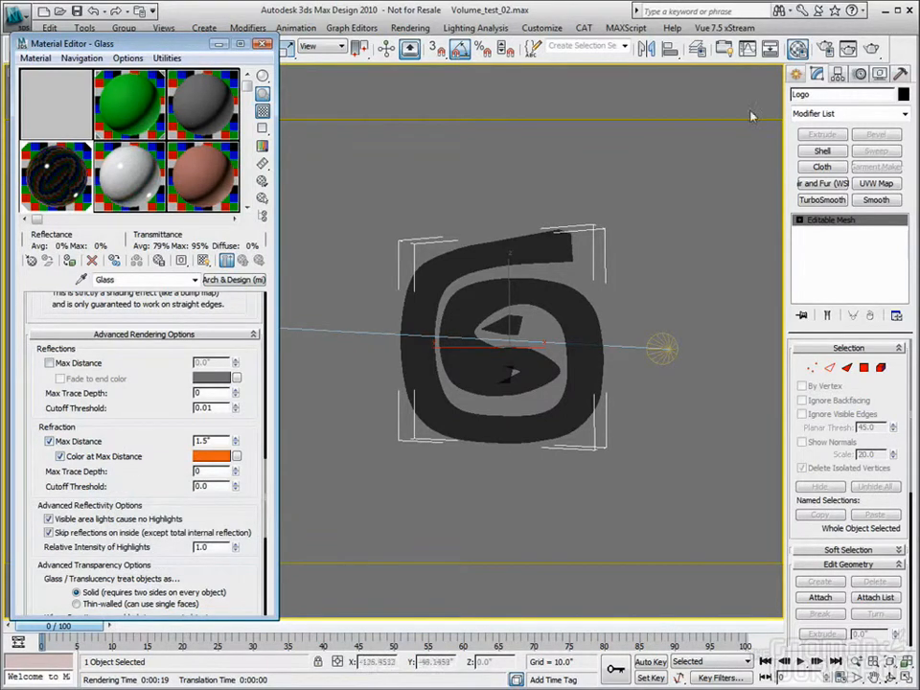
pyautogui.click(264, 46)
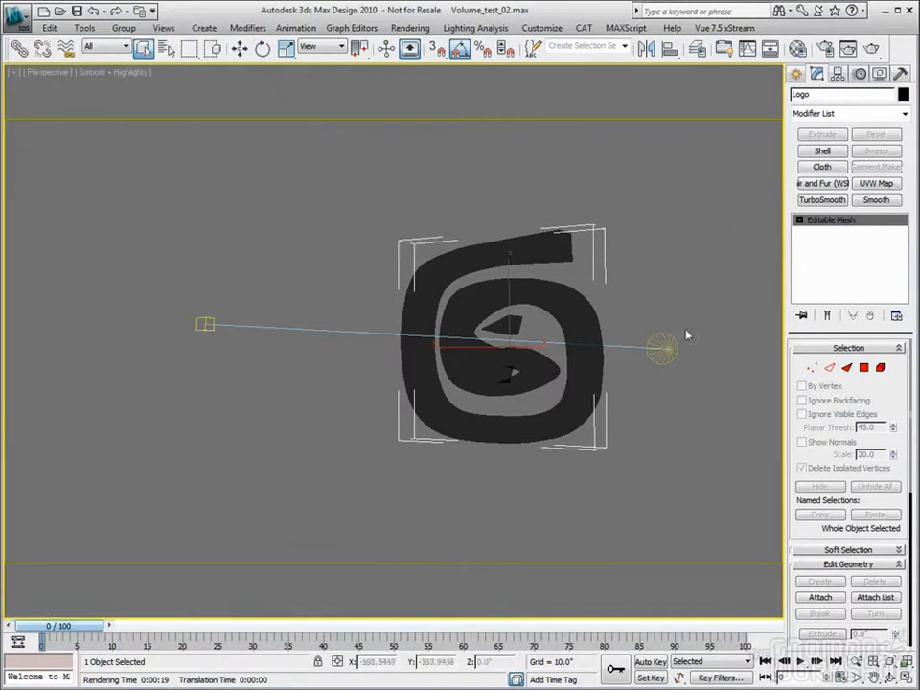
# Open the setup of the spotlight's Volume Light effect and review its fog, attenuation and noise parameters
pyautogui.click(661, 348)
pyautogui.scroll(-5, 879, 376)
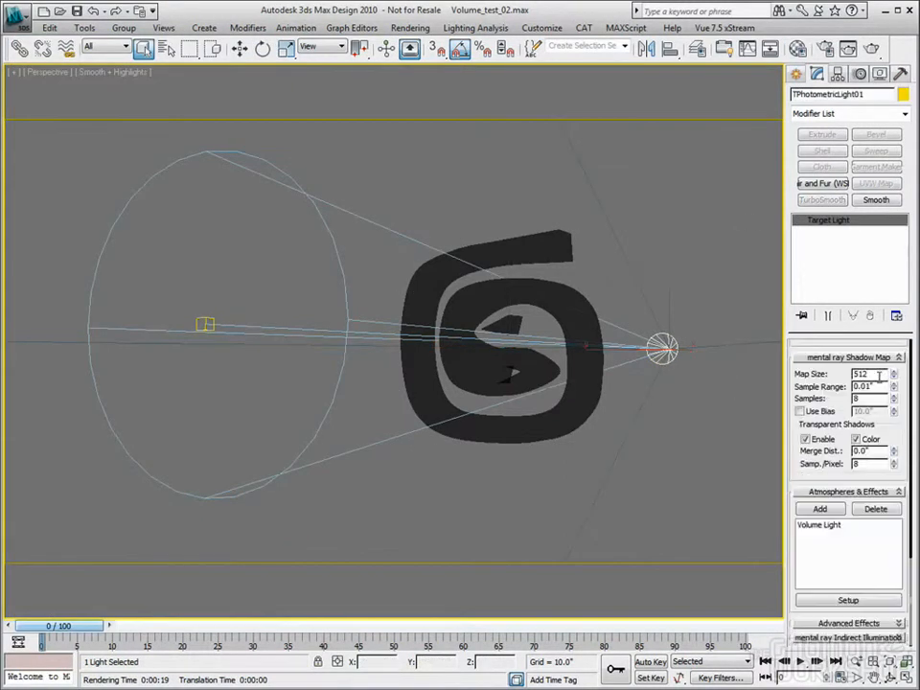
pyautogui.click(818, 527)
pyautogui.click(846, 602)
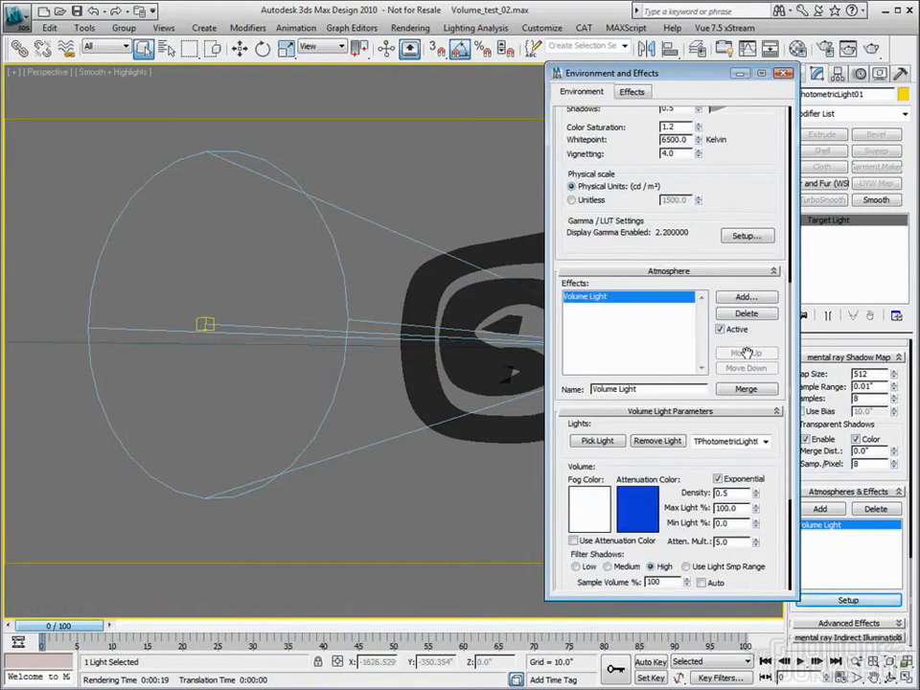
pyautogui.scroll(-3, 747, 354)
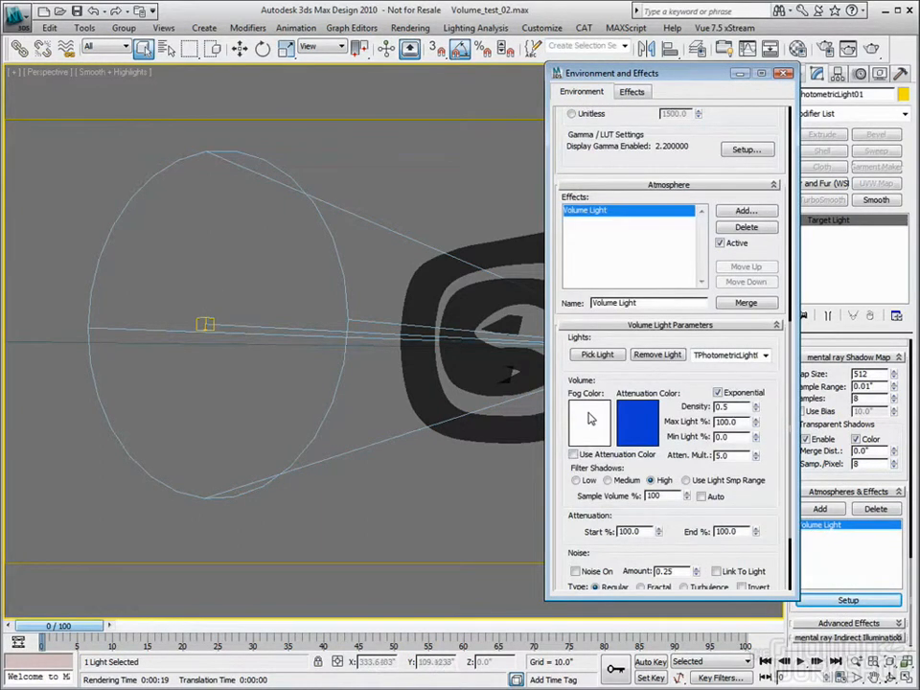
pyautogui.scroll(-2, 585, 393)
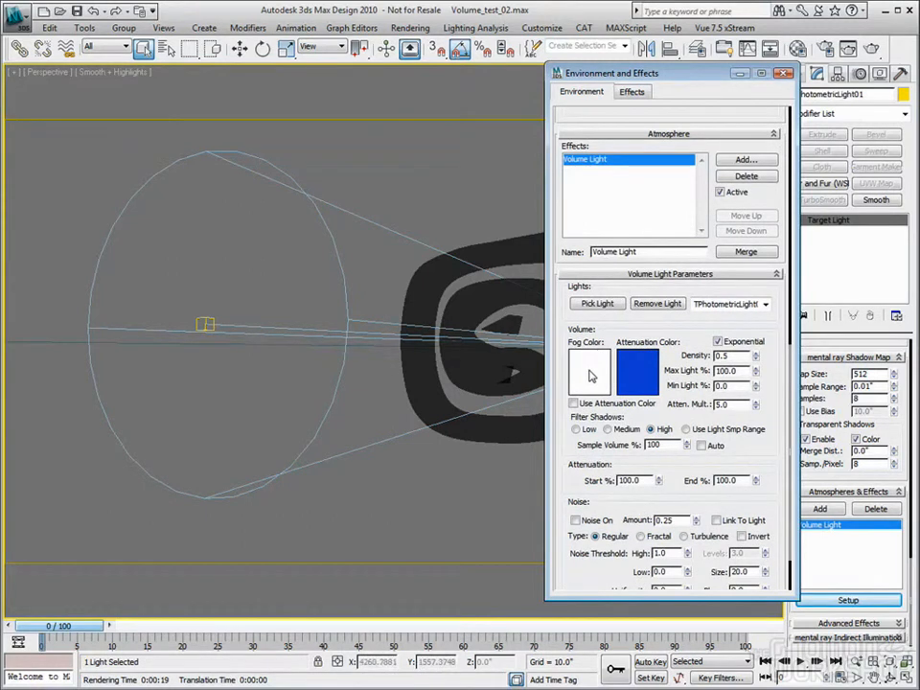
# Close the environment settings and render the Perspective view with mental ray, dismissing the rendered frame when done
pyautogui.click(784, 73)
pyautogui.hotkey('shift', 'q')
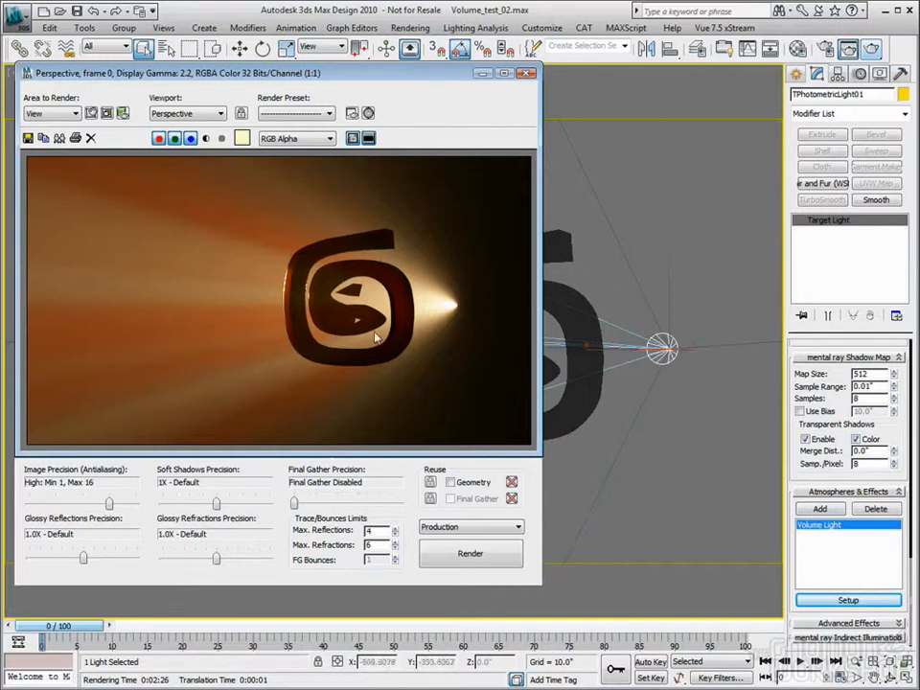
pyautogui.click(526, 76)
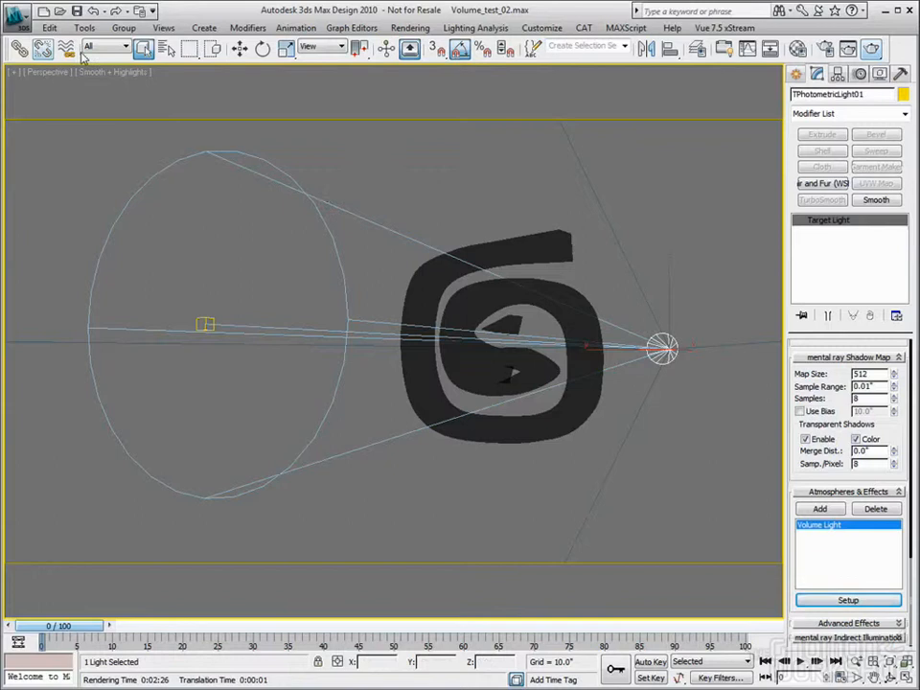
# Open the scene Volume_test_02-parti.max from the 016_Volumetrics folder
pyautogui.click(19, 19)
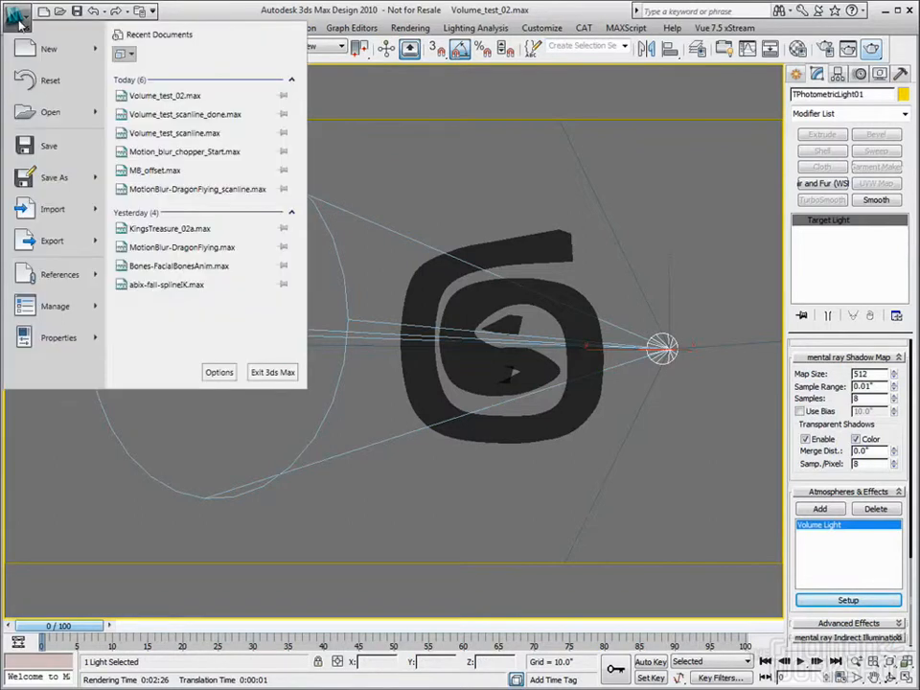
pyautogui.click(46, 112)
pyautogui.click(471, 413)
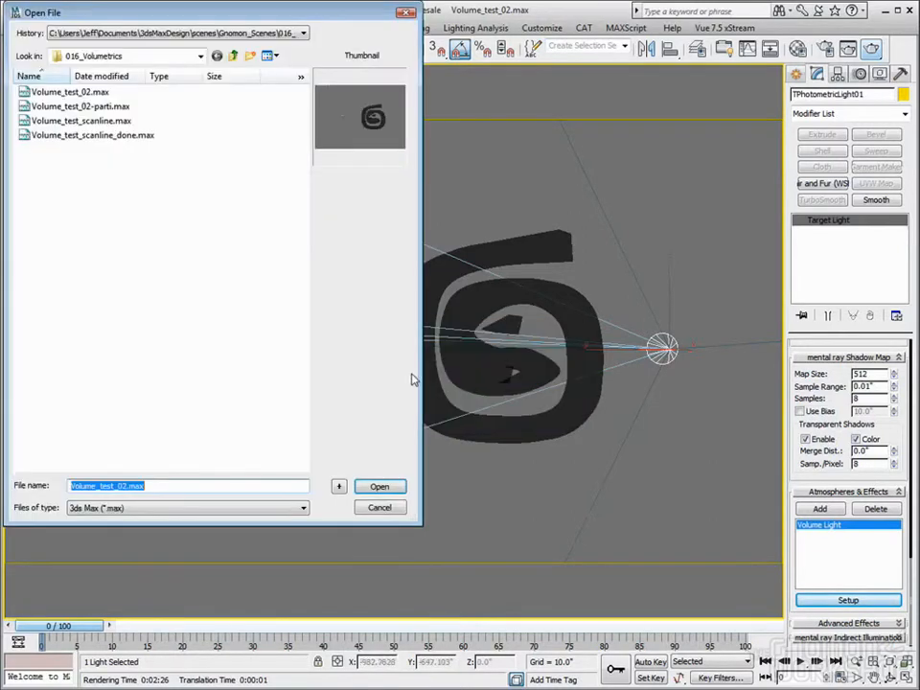
pyautogui.click(85, 106)
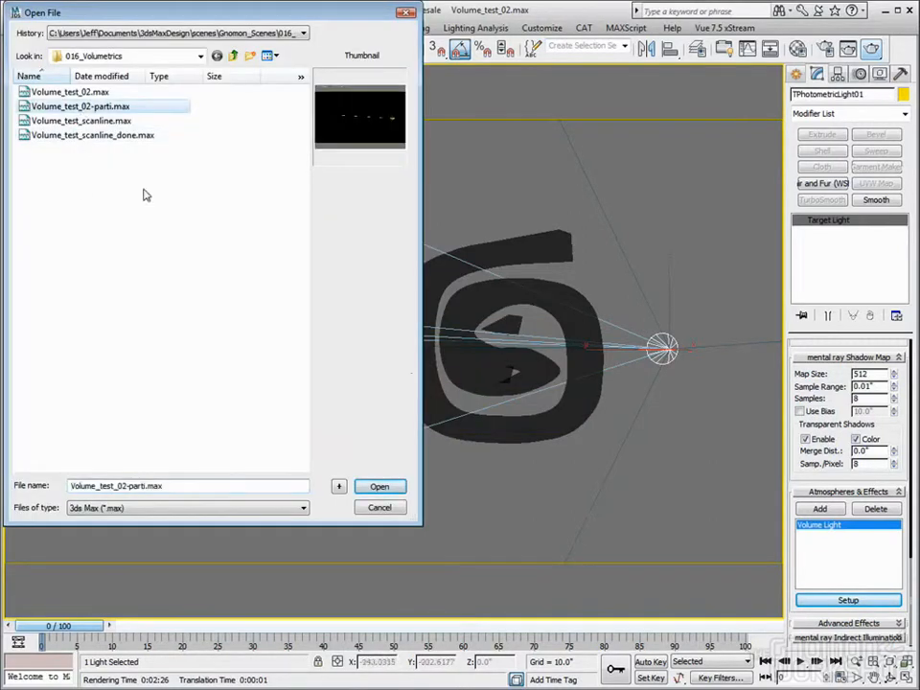
pyautogui.click(380, 487)
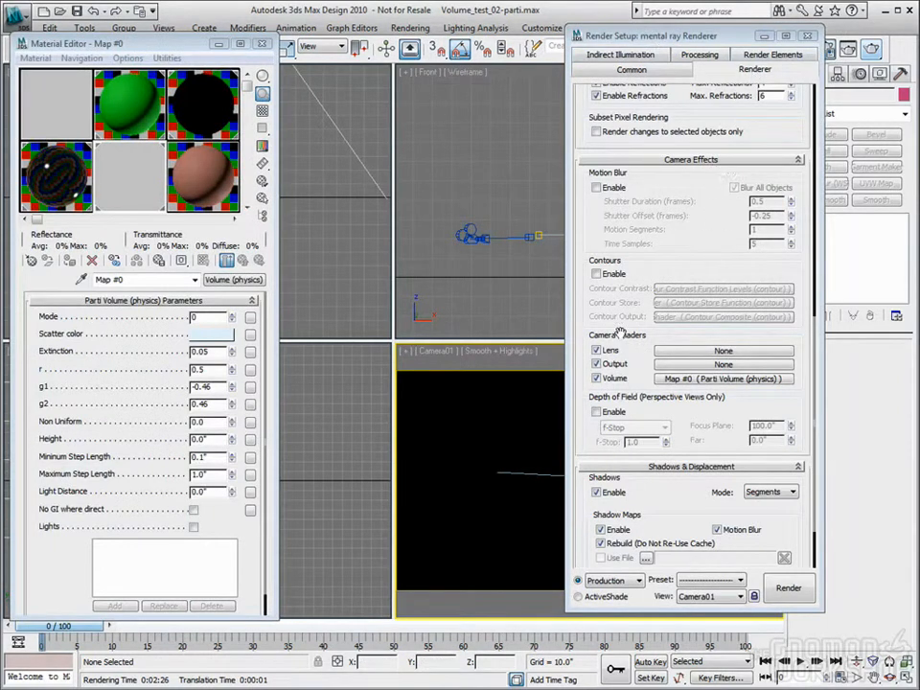
# Review the mental ray Camera Effects settings with the Parti Volume camera shader, then close the render setup
pyautogui.moveTo(711, 222); pyautogui.dragTo(755, 235)
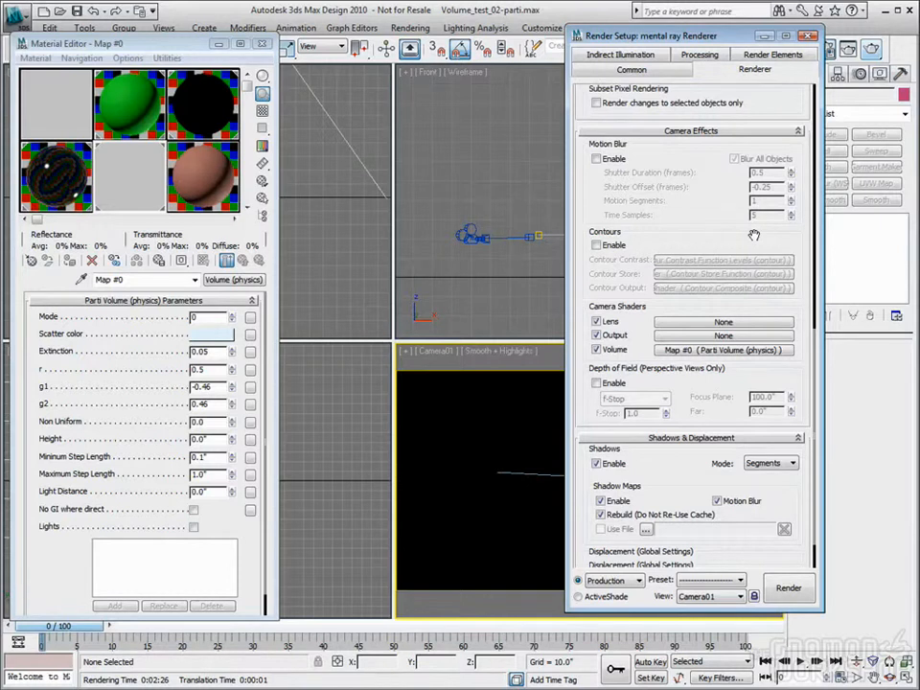
pyautogui.moveTo(754, 235); pyautogui.dragTo(750, 223)
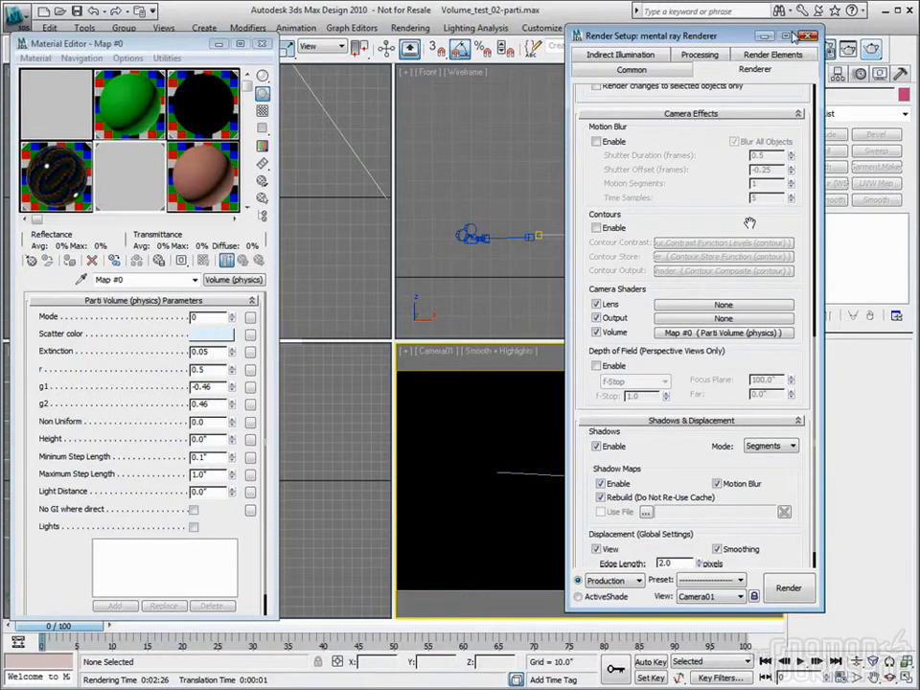
pyautogui.click(808, 37)
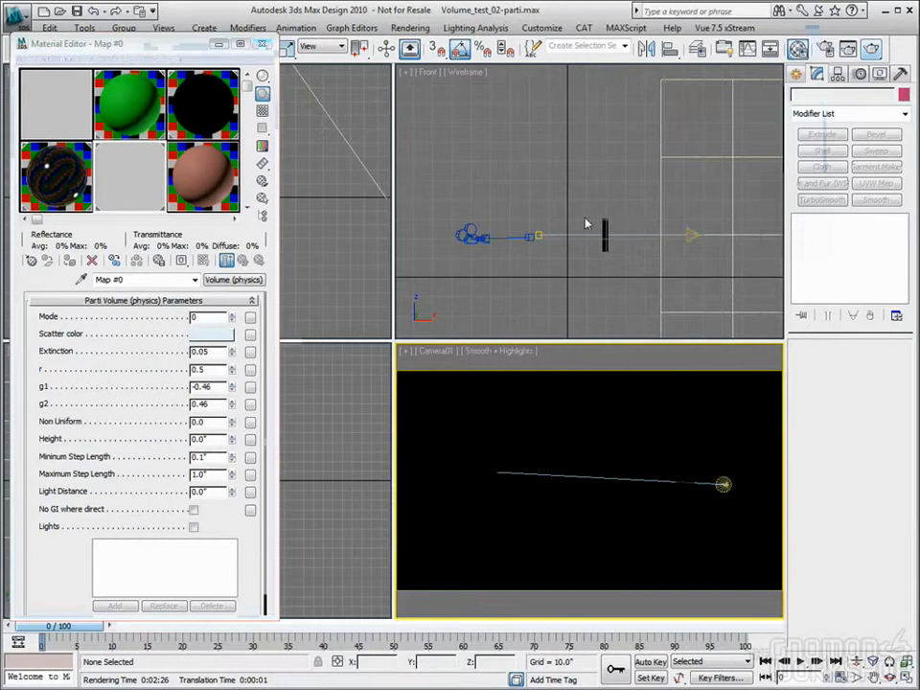
# Set the Parti Volume shader's Height to 16" and Mode to 0, then close the Material Editor
pyautogui.click(605, 222)
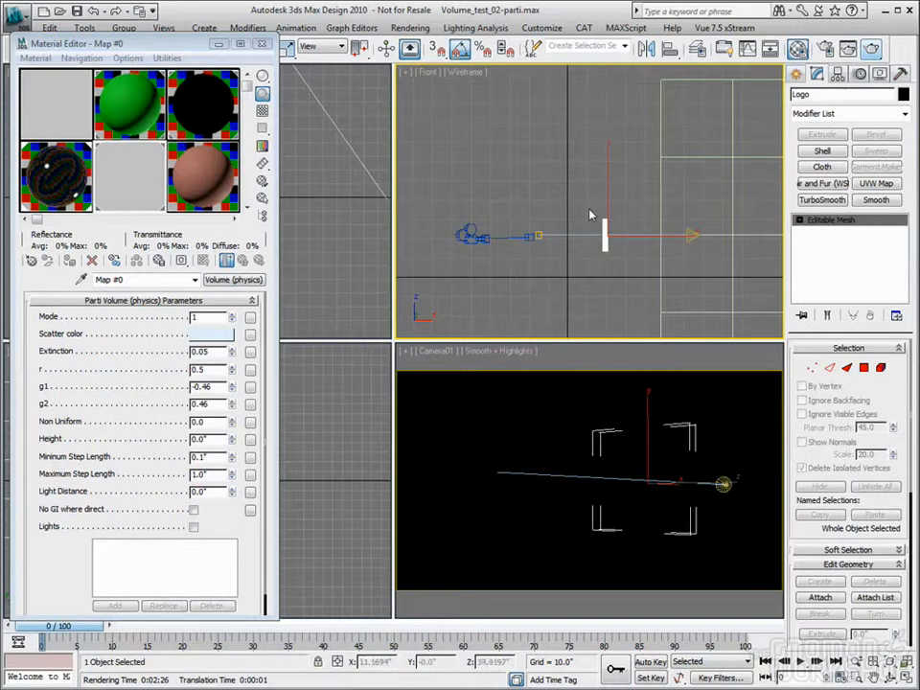
pyautogui.doubleClick(221, 440)
pyautogui.write('16')
pyautogui.press('Tab')
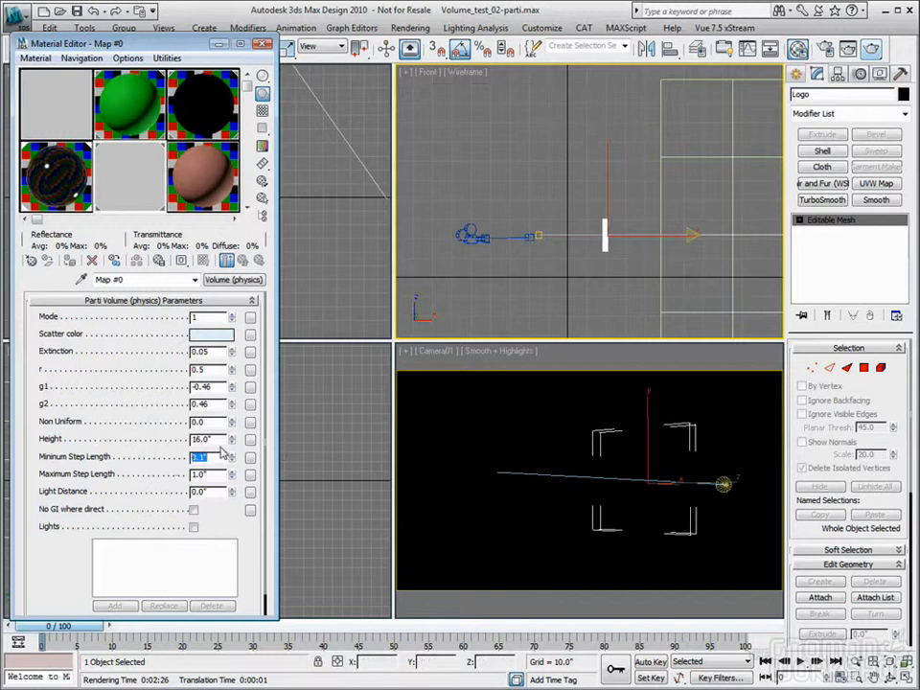
pyautogui.click(231, 320)
pyautogui.rightClick(530, 436)
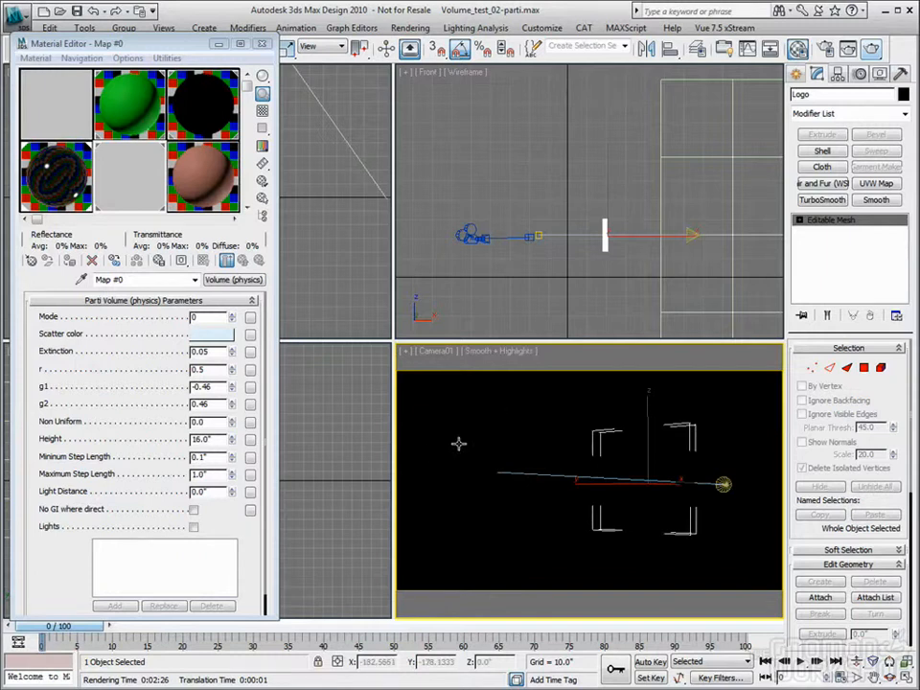
pyautogui.doubleClick(209, 474)
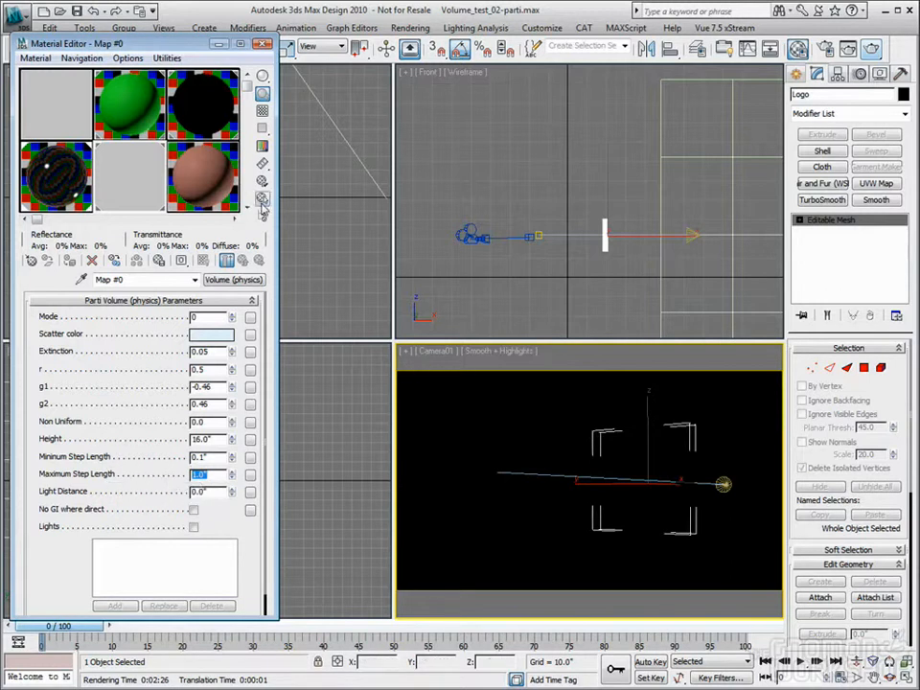
pyautogui.click(263, 44)
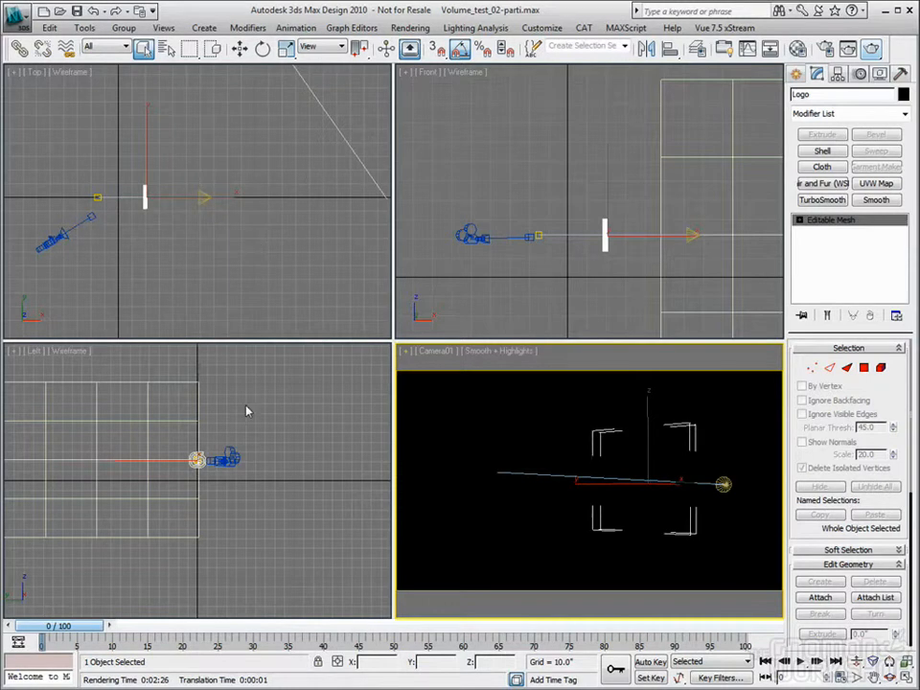
# Select the large plane Plane02 in the Left view and hide it
pyautogui.rightClick(317, 435)
pyautogui.scroll(-2, 274, 429)
pyautogui.moveTo(222, 429); pyautogui.dragTo(232, 443, button='middle')
pyautogui.click(192, 418)
pyautogui.rightClick(192, 418)
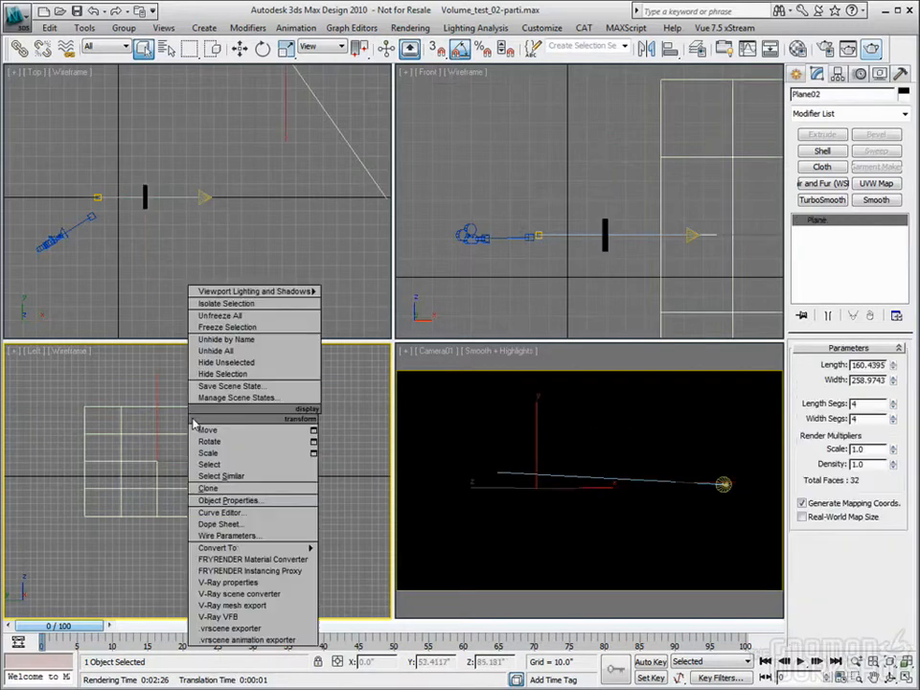
pyautogui.click(220, 290)
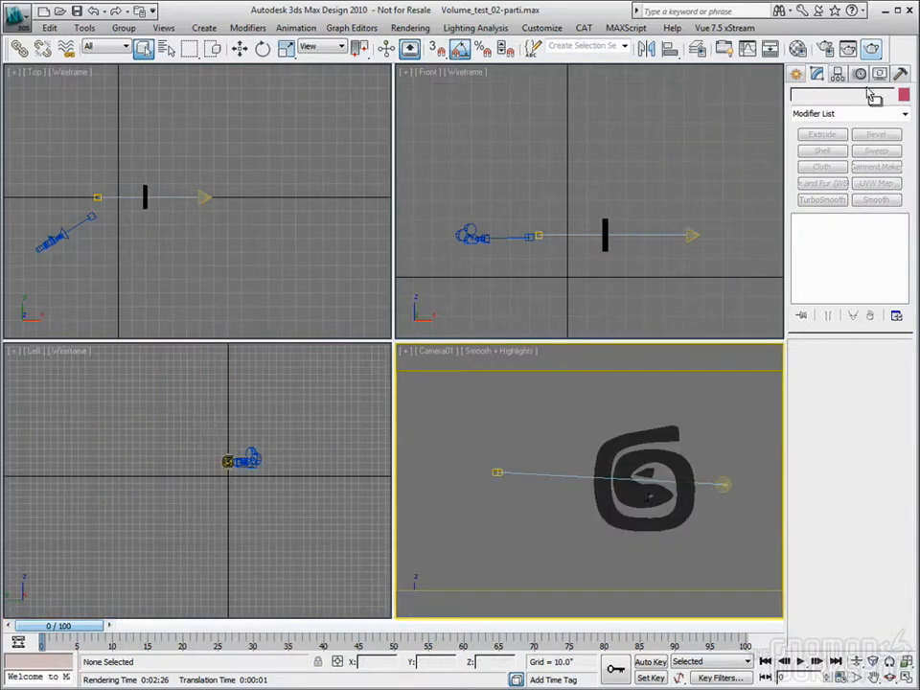
# Render the Camera01 view without the surrounding plane, then close the rendered frame and activate the Top view
pyautogui.click(870, 48)
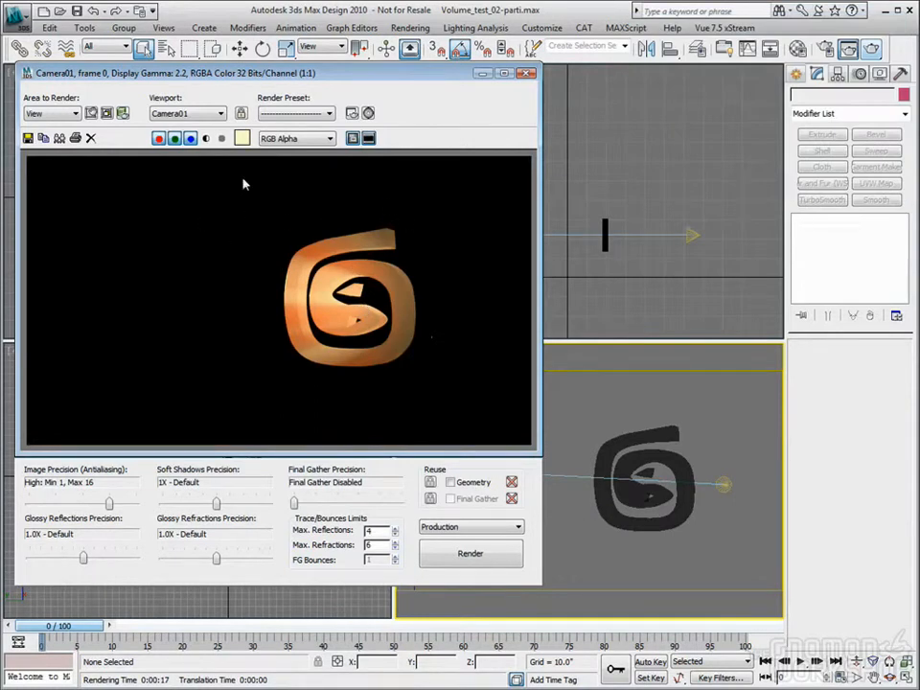
pyautogui.click(528, 72)
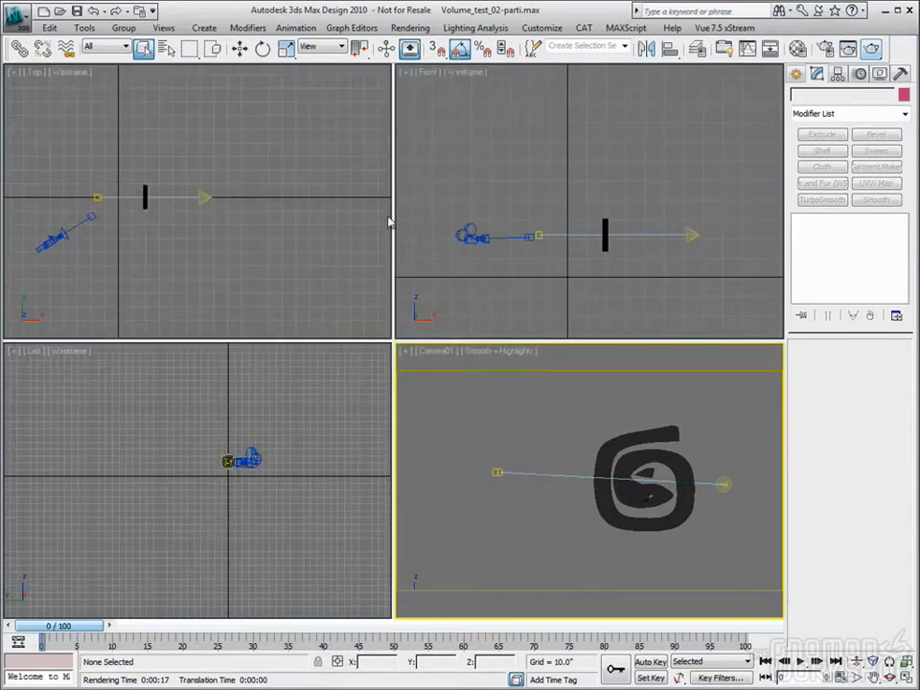
pyautogui.click(249, 235)
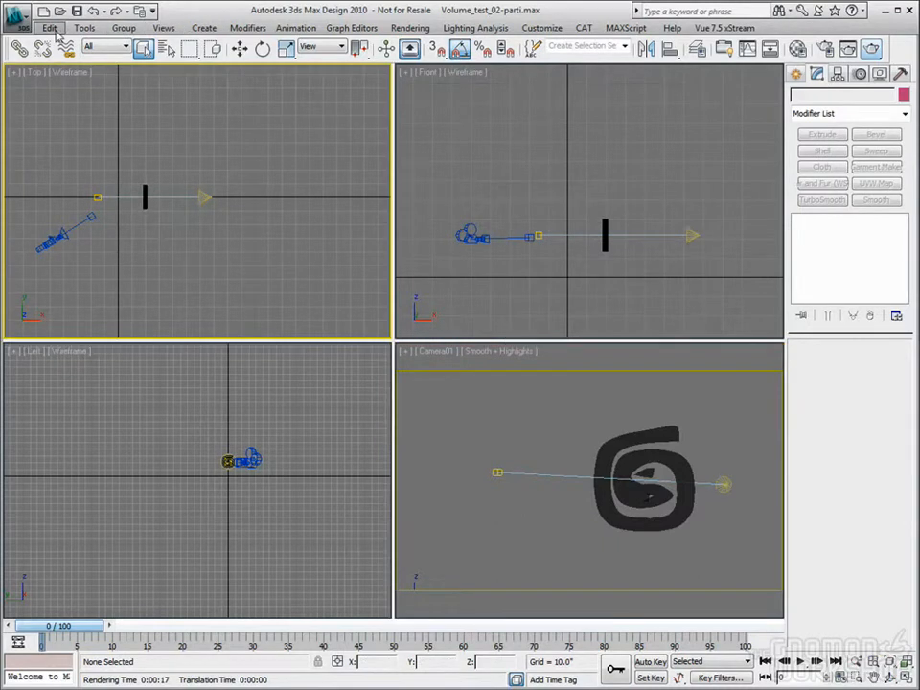
# Undo the hiding of the large plane Plane02, select it in the Top view, and render the Camera01 view with it
pyautogui.hotkey('ctrl', 'z')
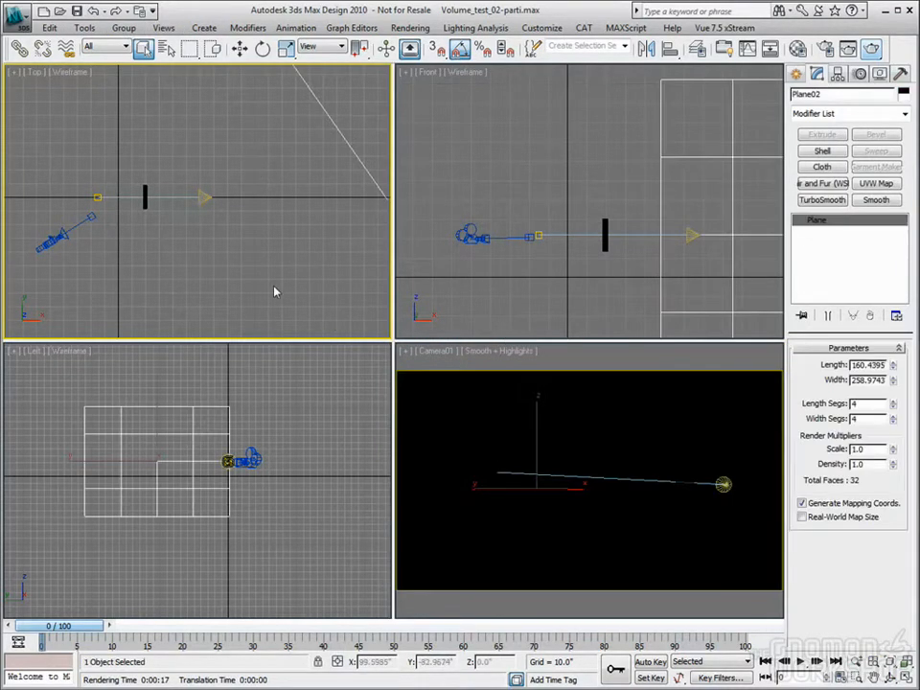
pyautogui.click(185, 181)
pyautogui.scroll(-4, 185, 181)
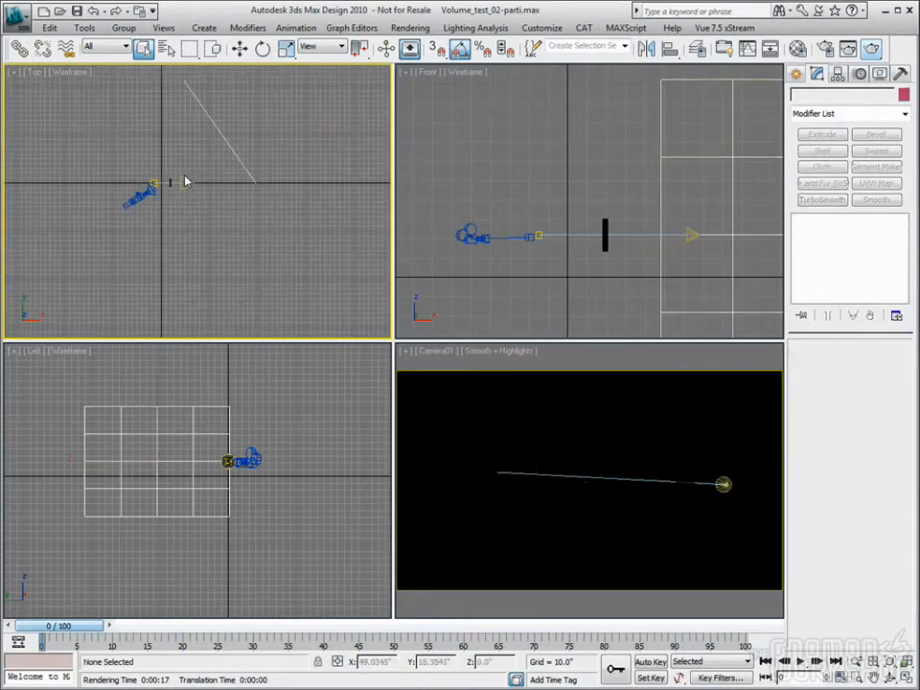
pyautogui.click(230, 147)
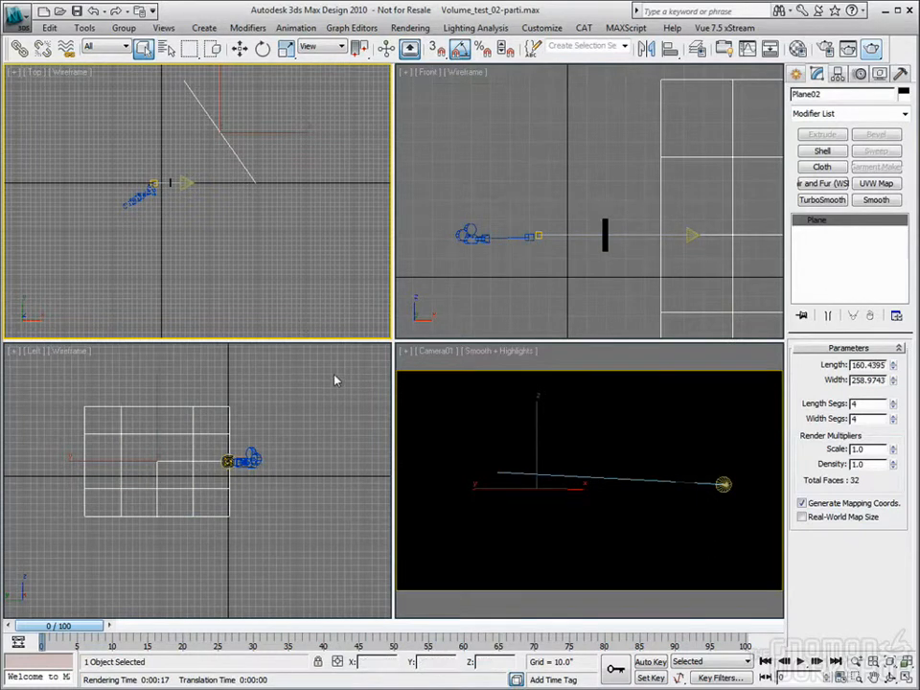
pyautogui.rightClick(532, 417)
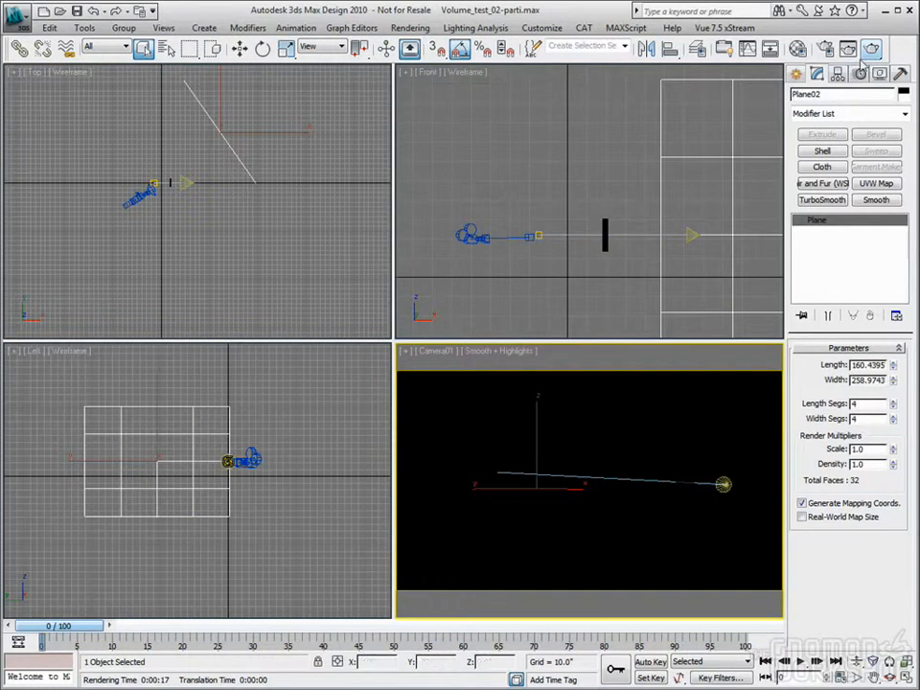
pyautogui.click(868, 51)
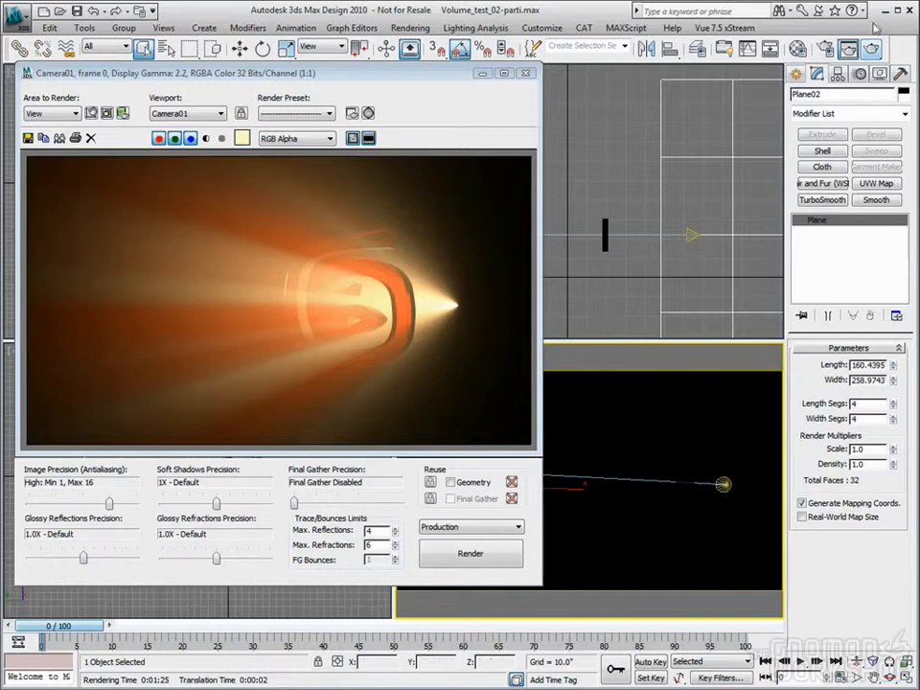
# Review the Parti Volume camera shader in the render setup and its parameters in the Material Editor, with the mental ray Documentation alongside
pyautogui.click(826, 50)
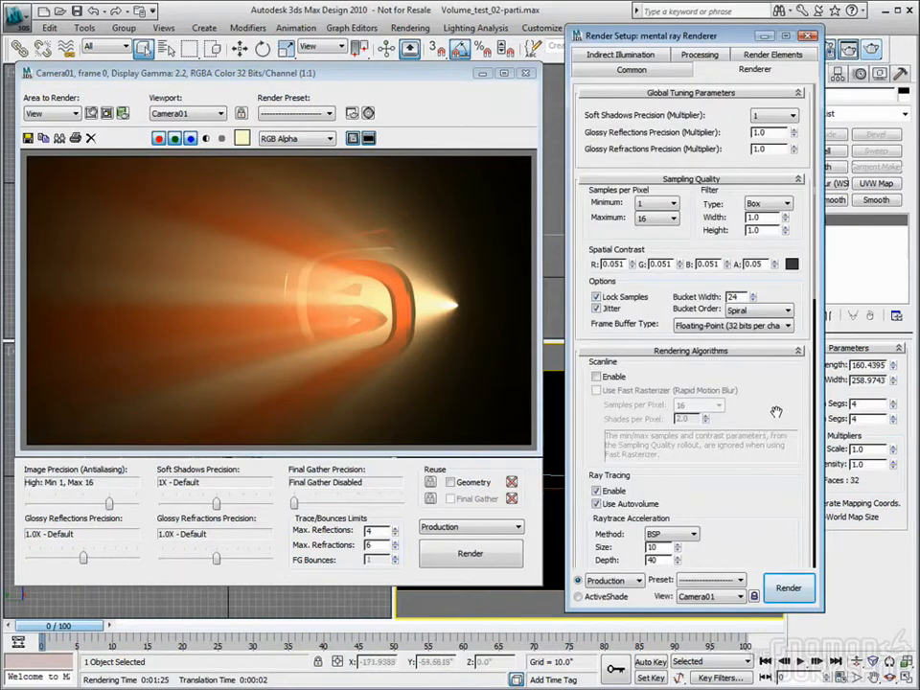
pyautogui.scroll(-10, 735, 248)
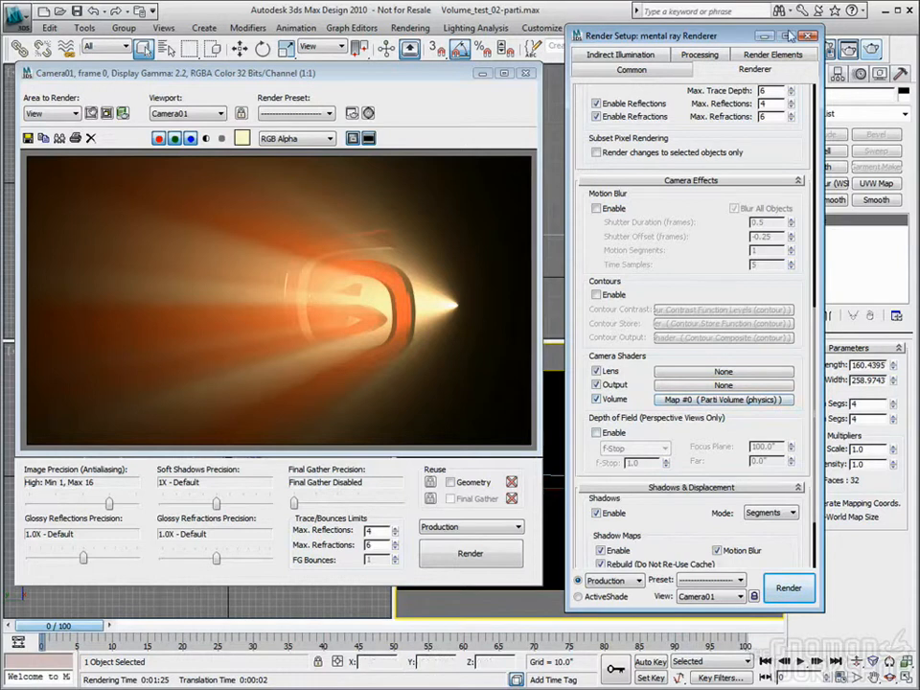
pyautogui.moveTo(575, 36); pyautogui.dragTo(544, 40)
pyautogui.press('m')
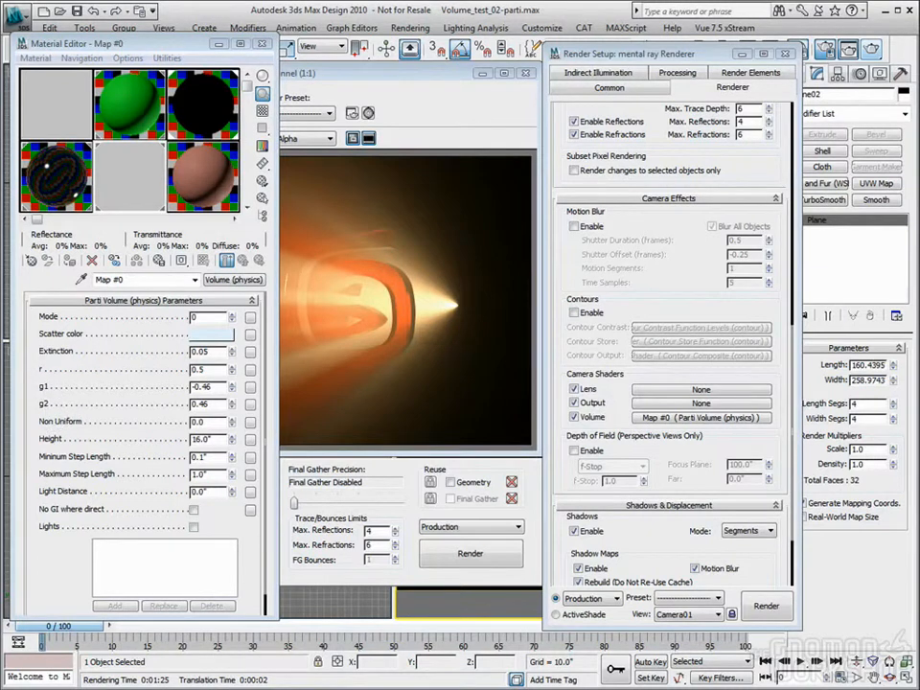
pyautogui.moveTo(919, 70); pyautogui.dragTo(495, 45)
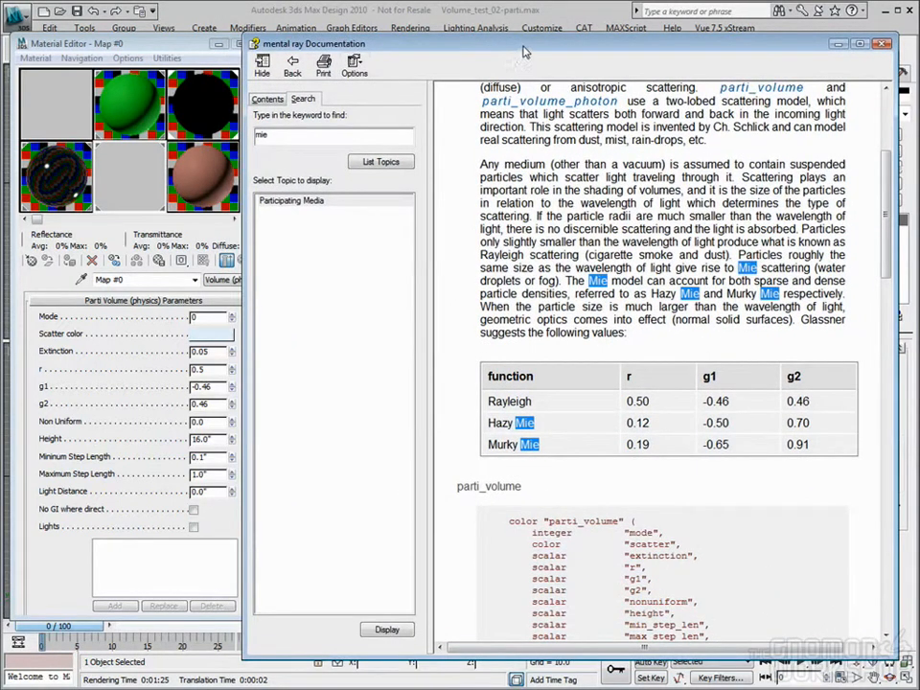
pyautogui.moveTo(526, 52); pyautogui.dragTo(506, 62)
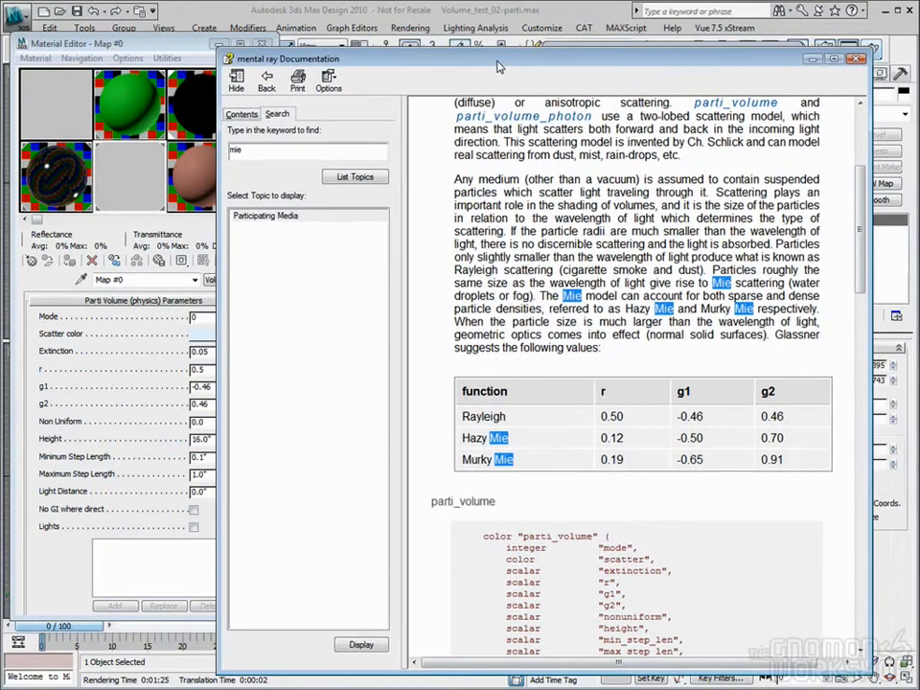
# Open the mental ray Reference from the additional help and search it for "mie"
pyautogui.click(672, 28)
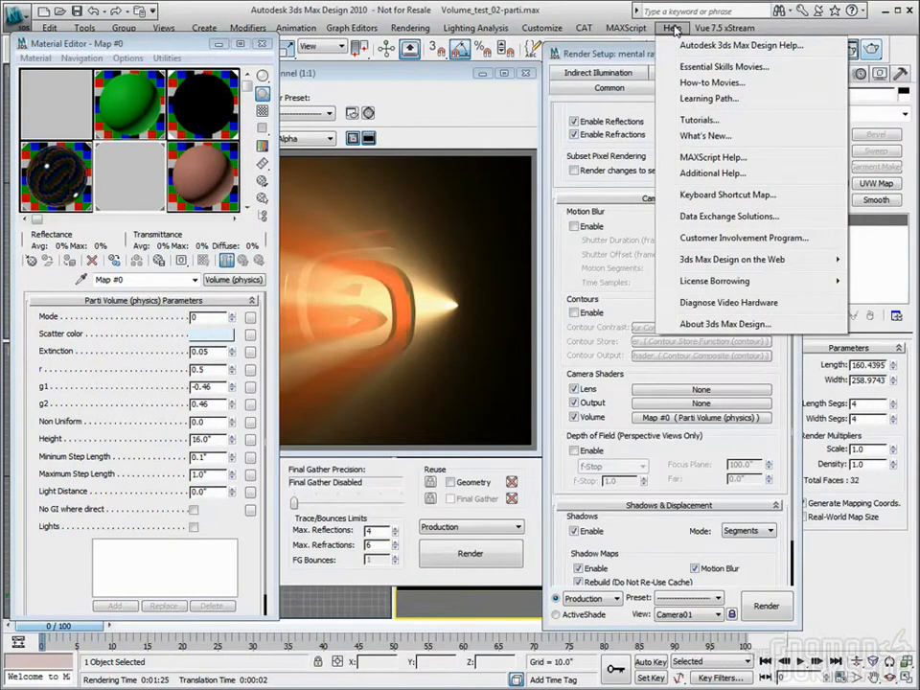
pyautogui.click(712, 174)
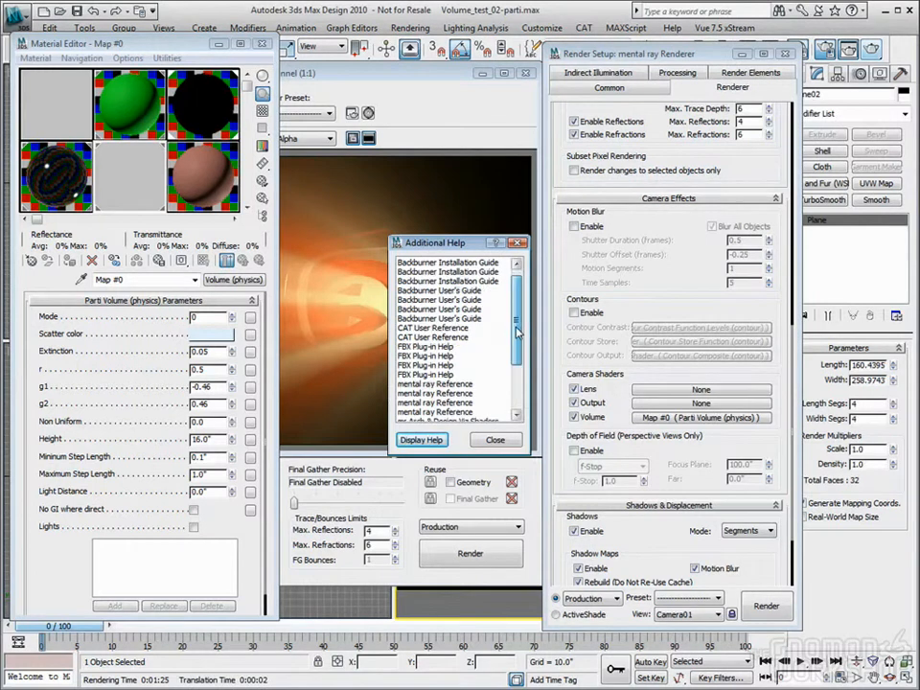
pyautogui.doubleClick(447, 384)
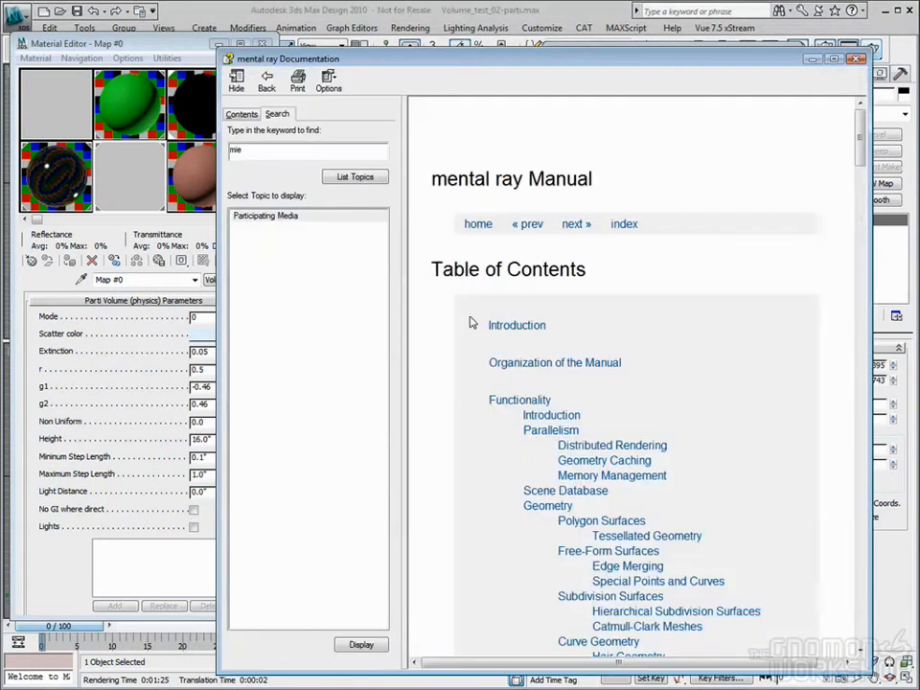
pyautogui.doubleClick(282, 151)
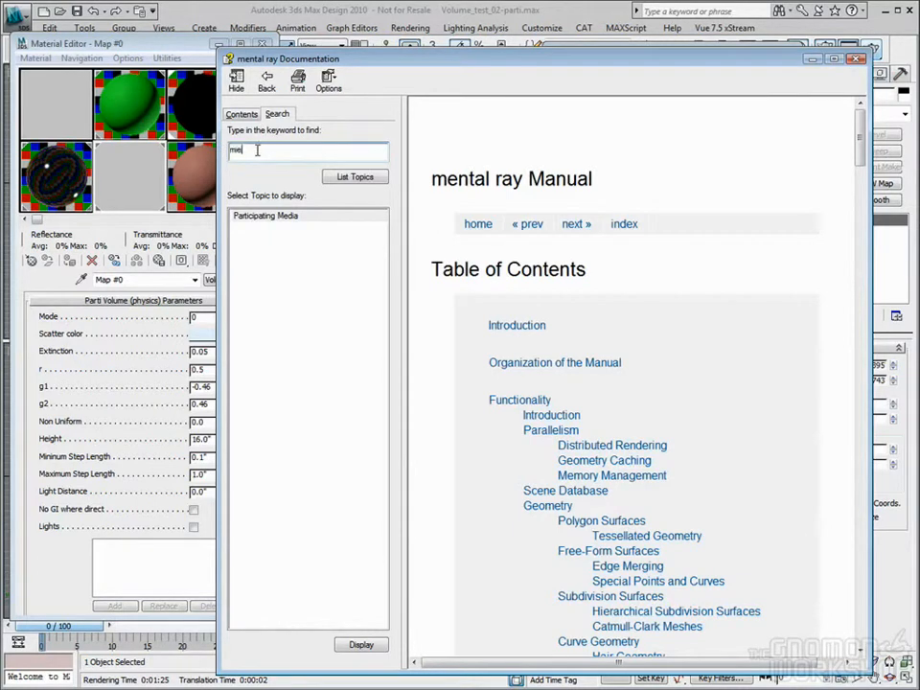
pyautogui.moveTo(468, 60); pyautogui.dragTo(441, 48)
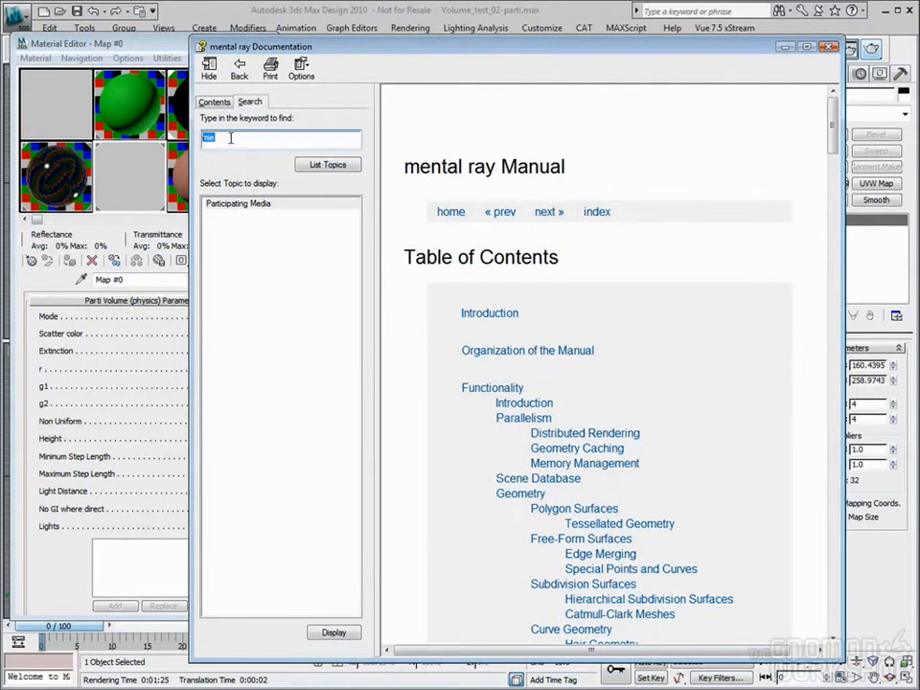
pyautogui.click(335, 168)
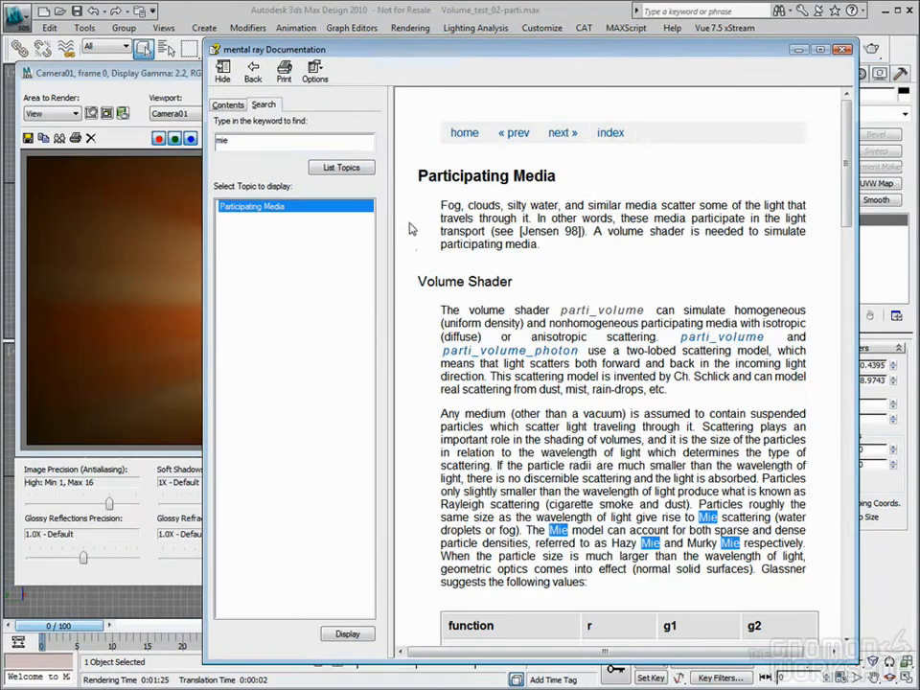
# Compare the Participating Media topic's r, g1 and g2 table with the Parti Volume shader's r value in the Material Editor
pyautogui.click(675, 262)
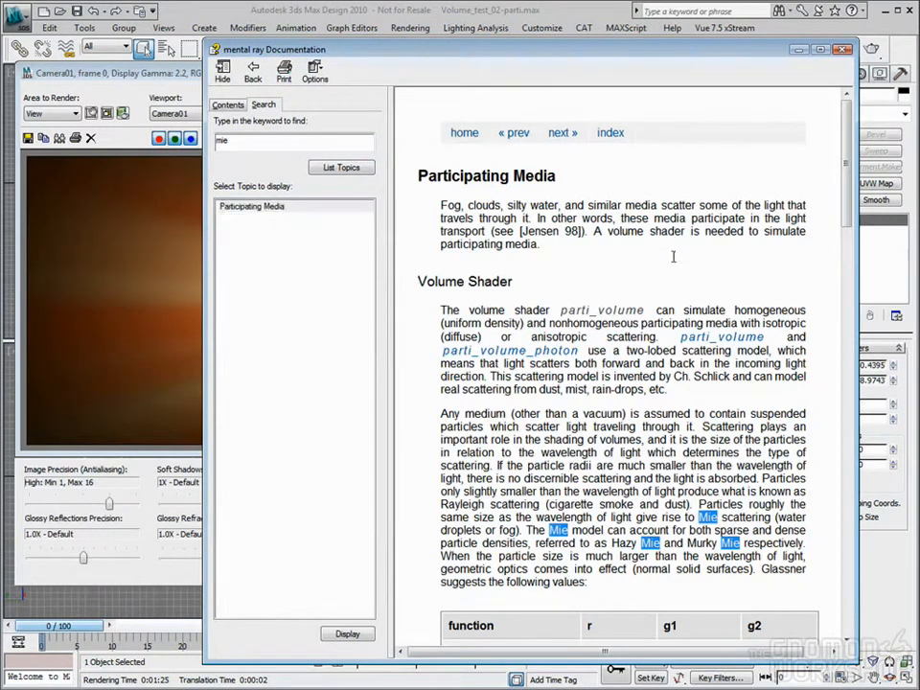
pyautogui.scroll(-2, 849, 189)
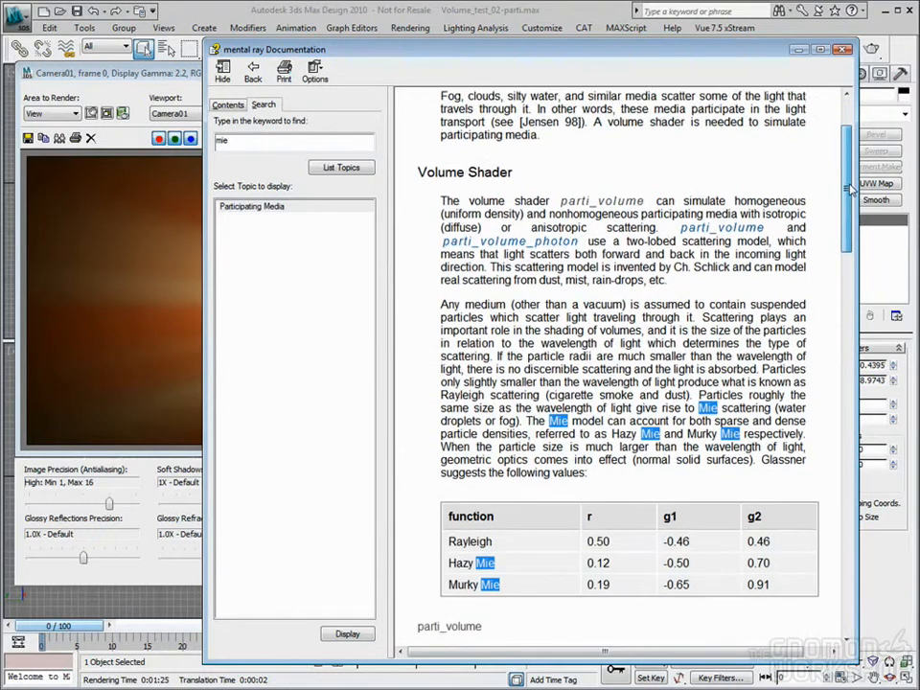
pyautogui.scroll(-1, 849, 189)
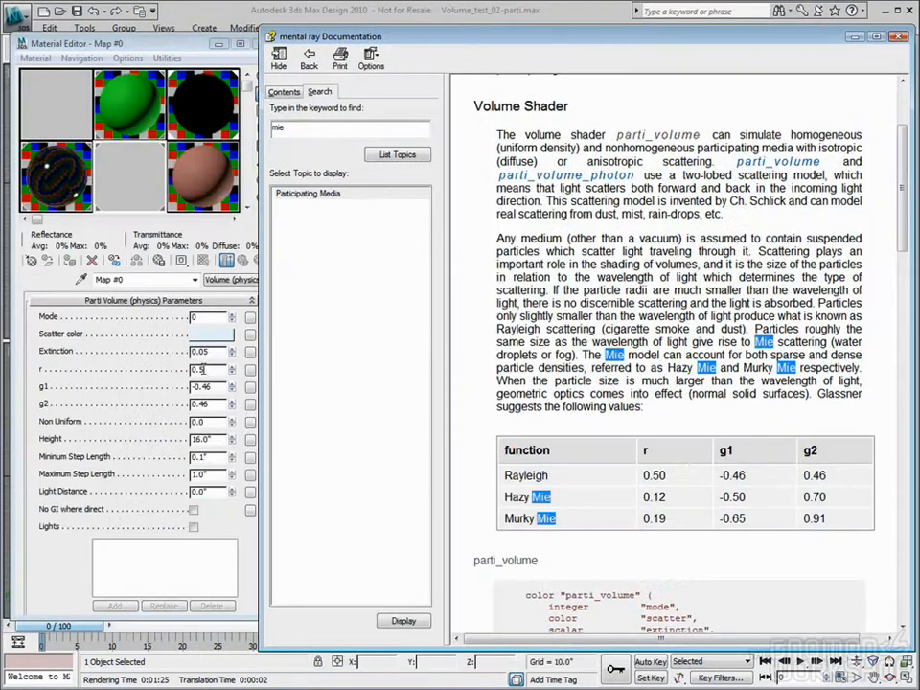
pyautogui.moveTo(207, 371); pyautogui.dragTo(185, 375)
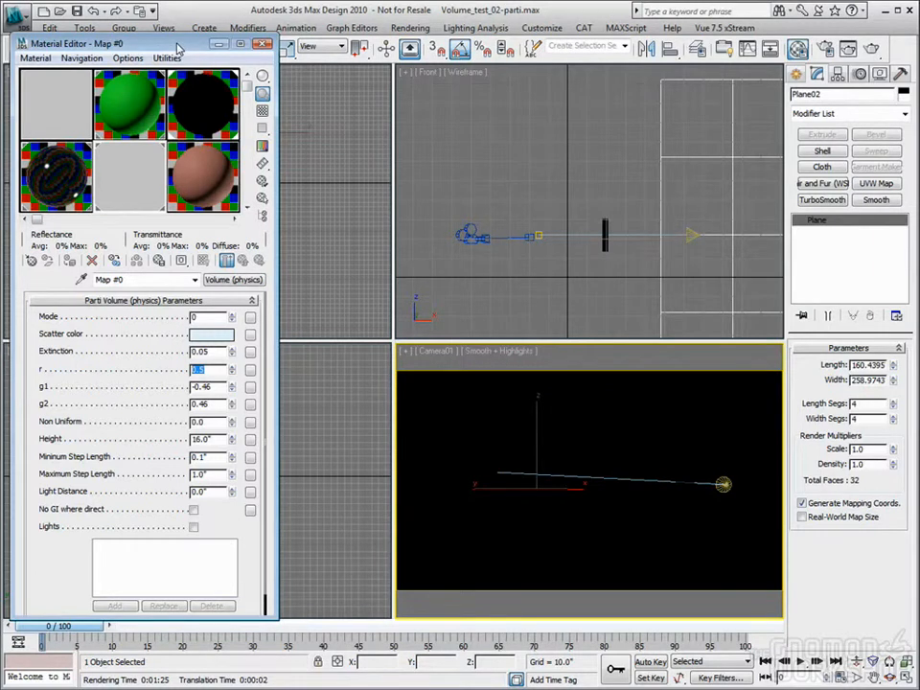
# Switch back to the mental ray Documentation, highlight "cigarette smoke and dust" in the Rayleigh scattering description, and close the documentation
pyautogui.hotkey('alt', 'Tab')
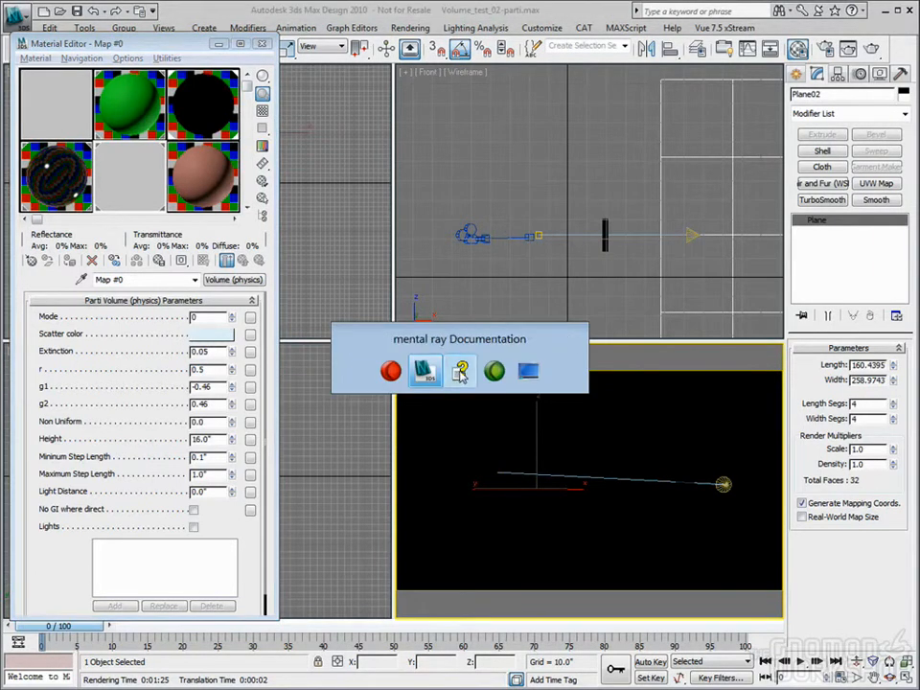
pyautogui.click(461, 372)
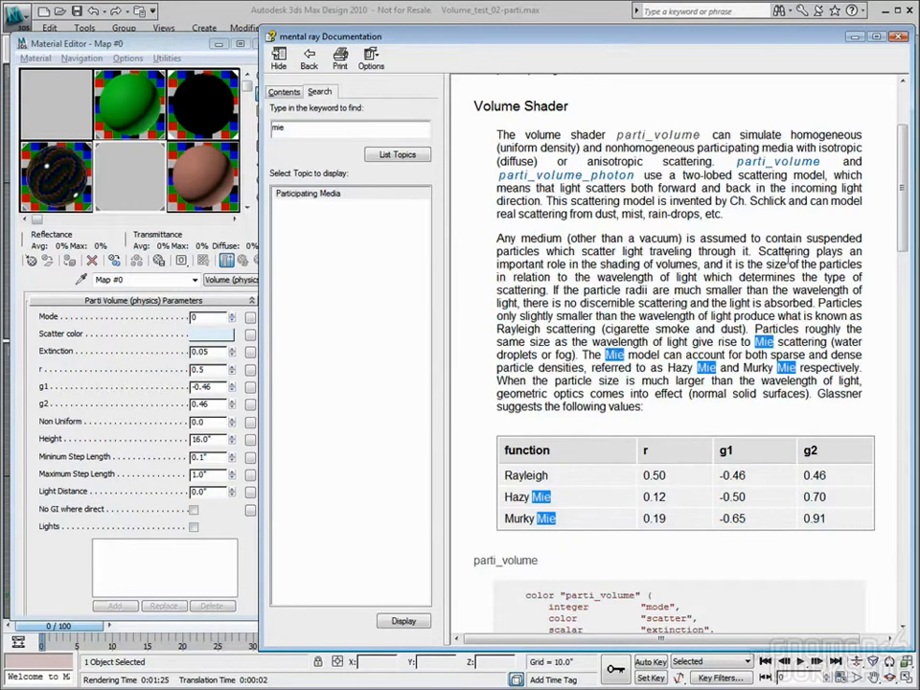
pyautogui.moveTo(905, 221); pyautogui.dragTo(905, 231)
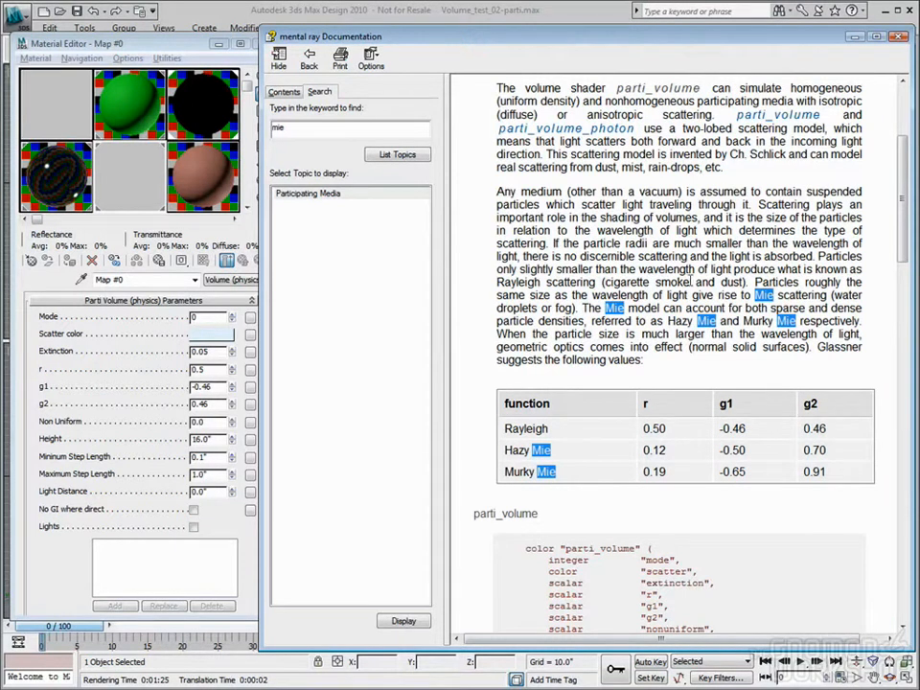
pyautogui.moveTo(742, 282); pyautogui.dragTo(604, 282)
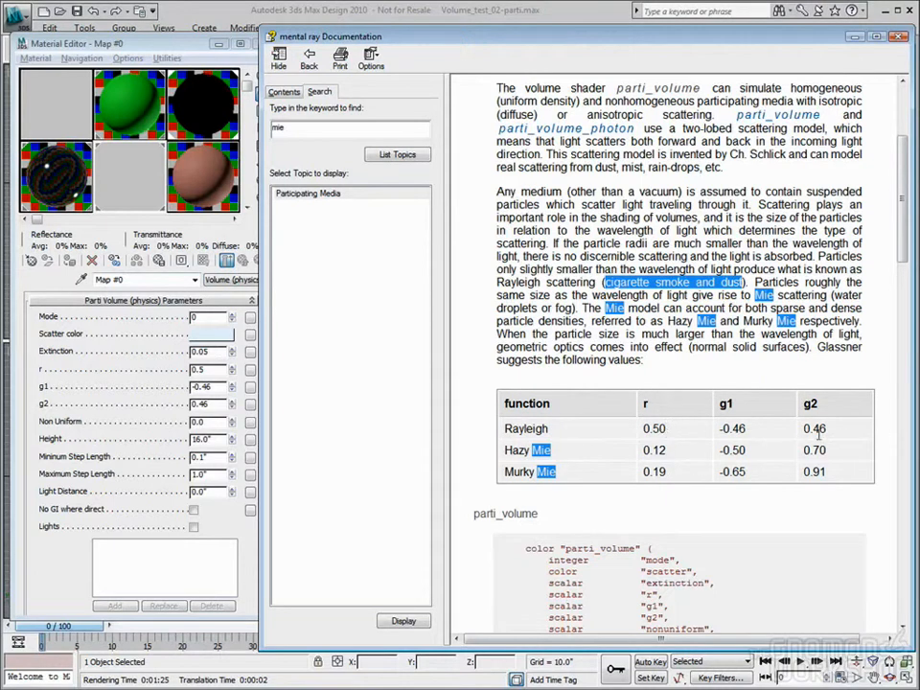
pyautogui.click(898, 37)
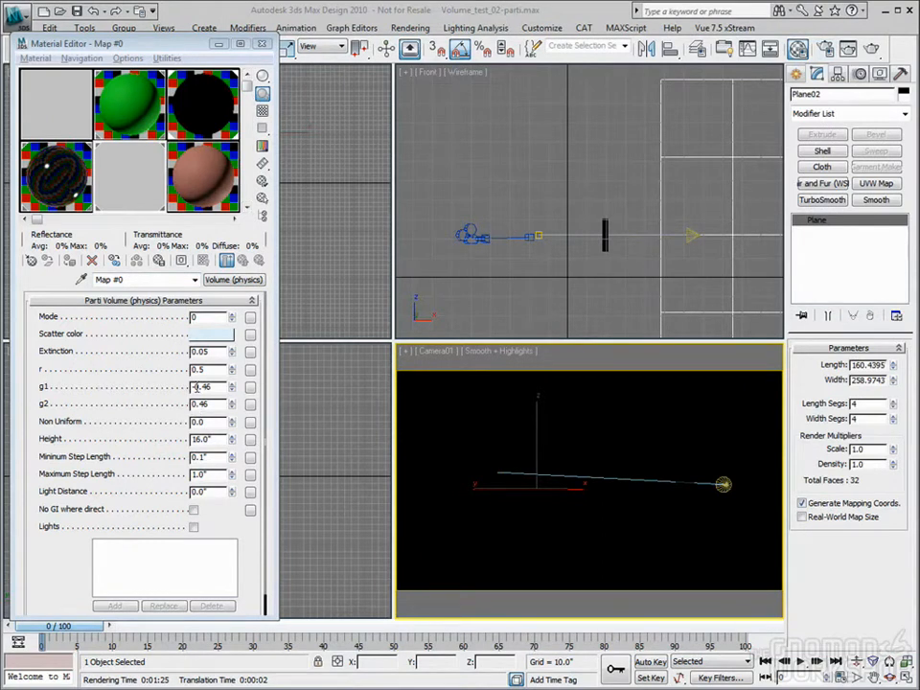
# Examine the Parti Volume shader's r, g1 and g2 scattering parameters in the Material Editor
pyautogui.moveTo(216, 369); pyautogui.dragTo(184, 392)
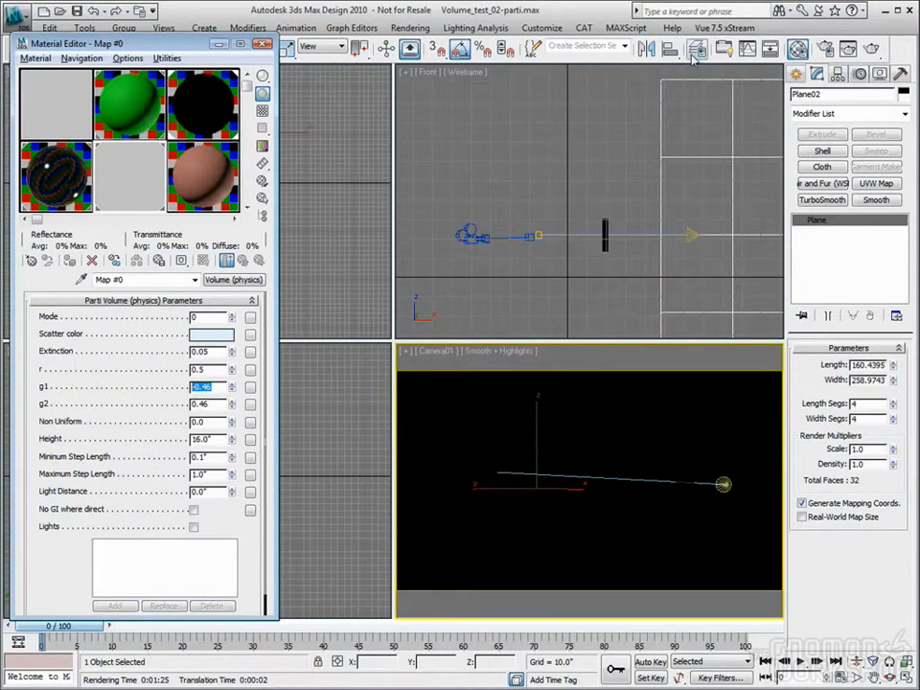
pyautogui.click(490, 235)
pyautogui.moveTo(210, 406); pyautogui.dragTo(174, 388)
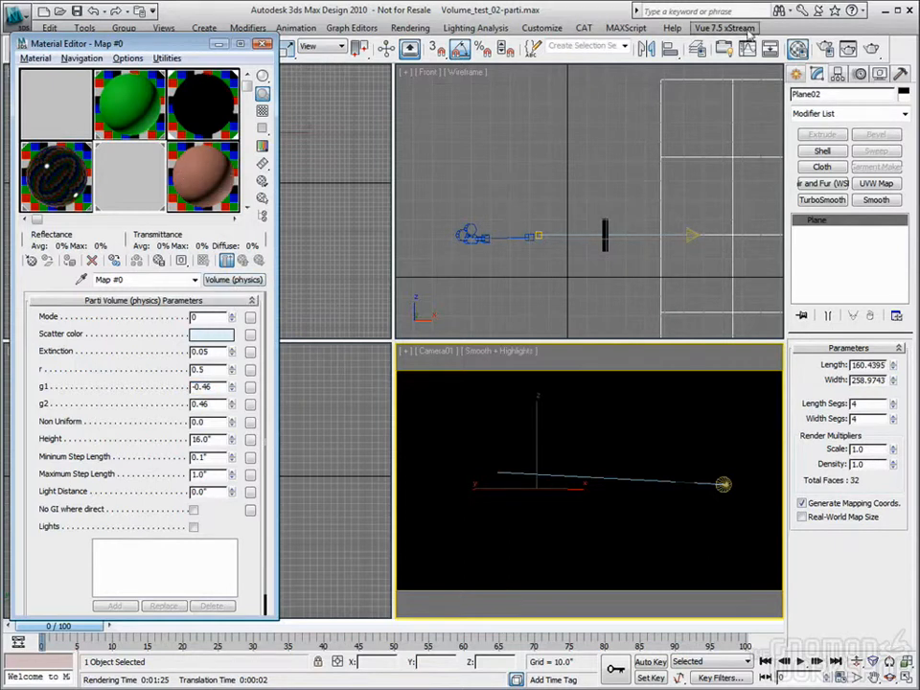
# Replace the Volume camera shader with Beam (lume) and load it as an instance into a Material Editor slot
pyautogui.click(827, 50)
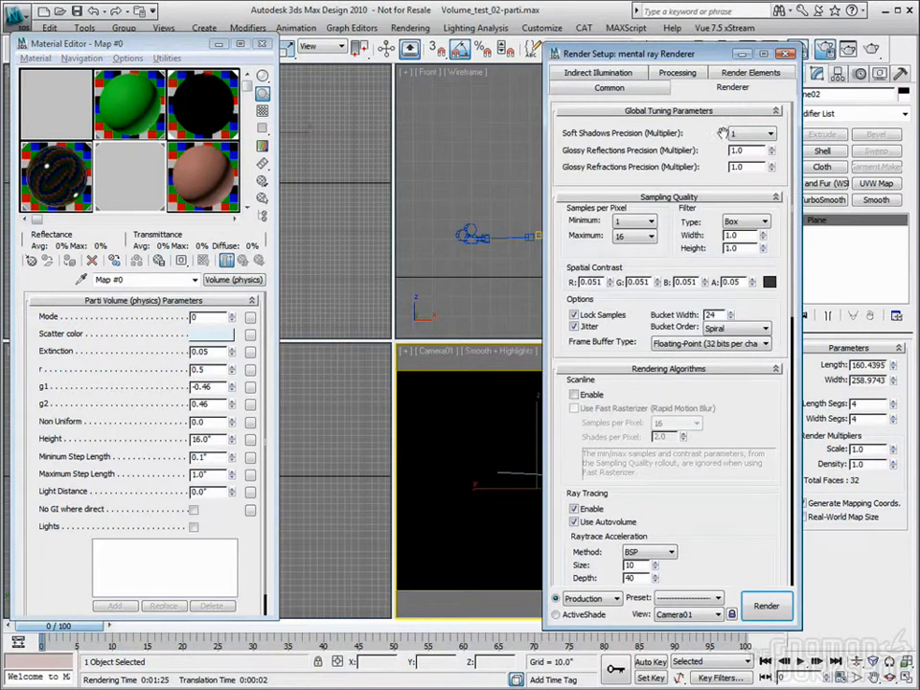
pyautogui.scroll(-10, 738, 277)
pyautogui.scroll(-3, 737, 277)
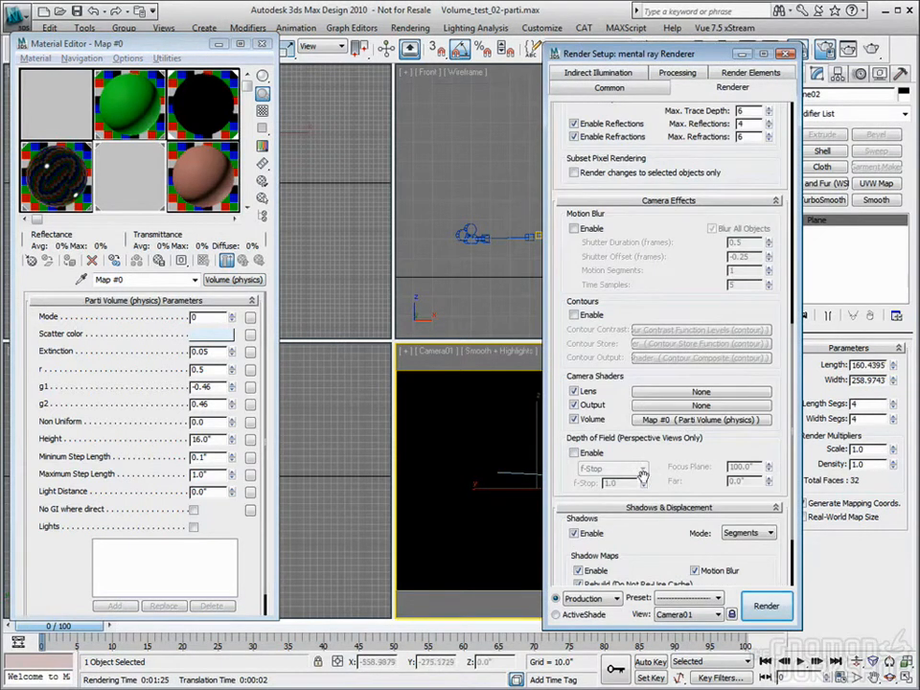
pyautogui.click(702, 420)
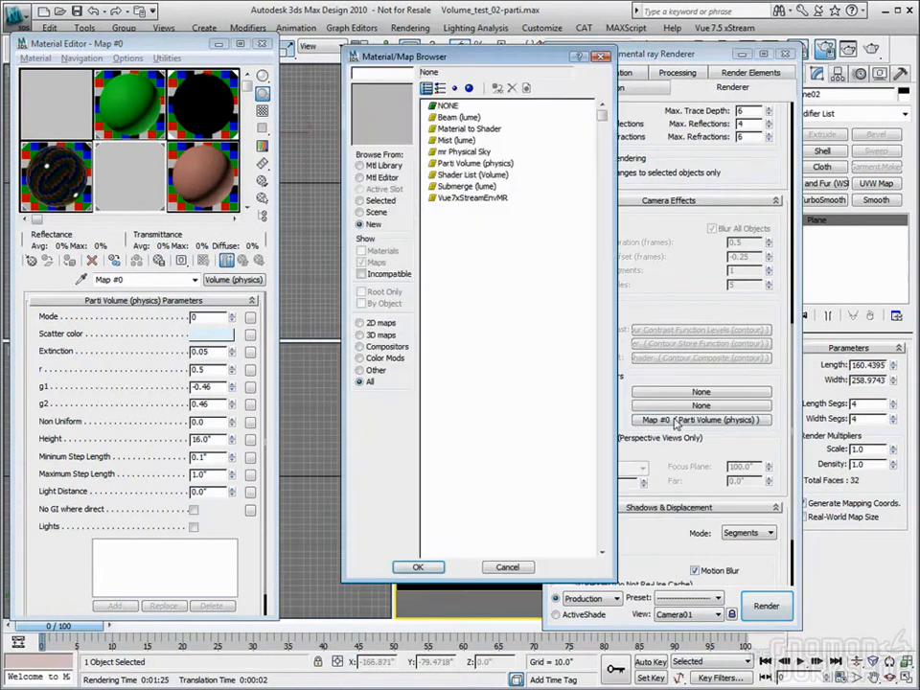
pyautogui.doubleClick(451, 118)
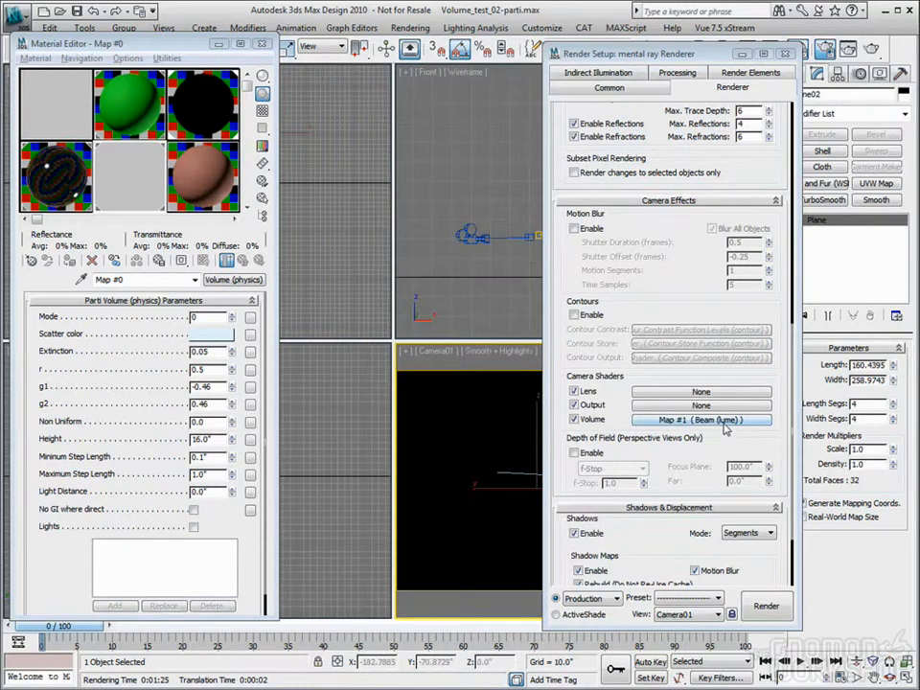
pyautogui.moveTo(726, 422); pyautogui.dragTo(191, 181)
pyautogui.click(117, 372)
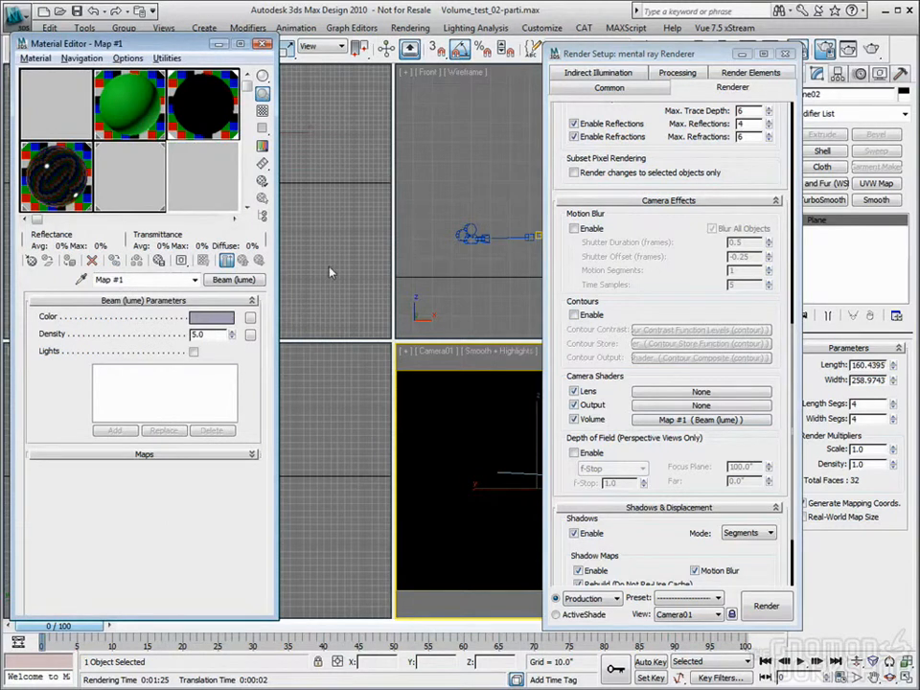
# Close the render setup, render the Camera01 view with the Beam shader, and close the rendered frame
pyautogui.click(785, 55)
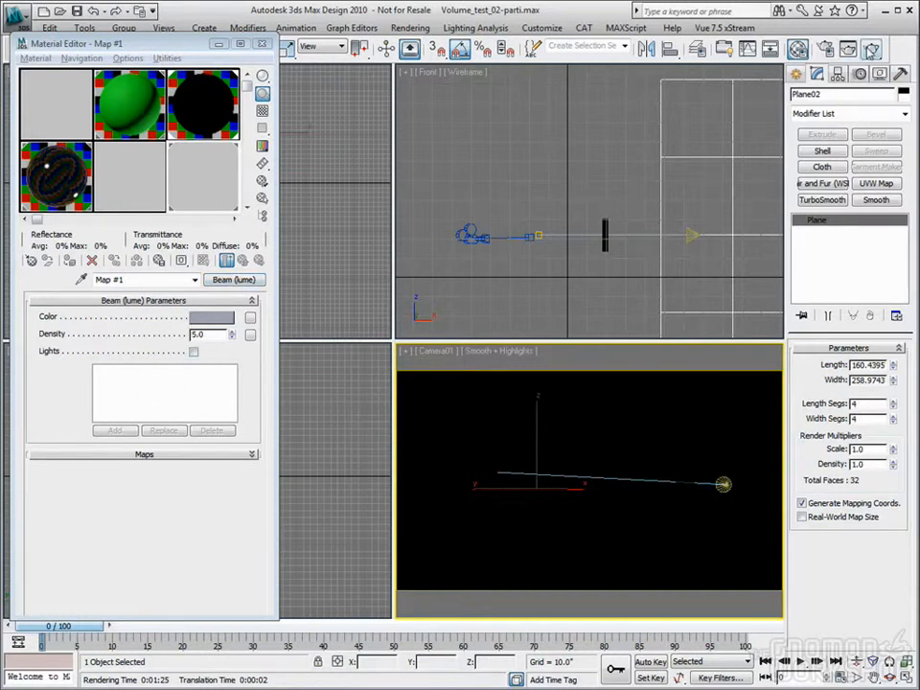
pyautogui.click(870, 49)
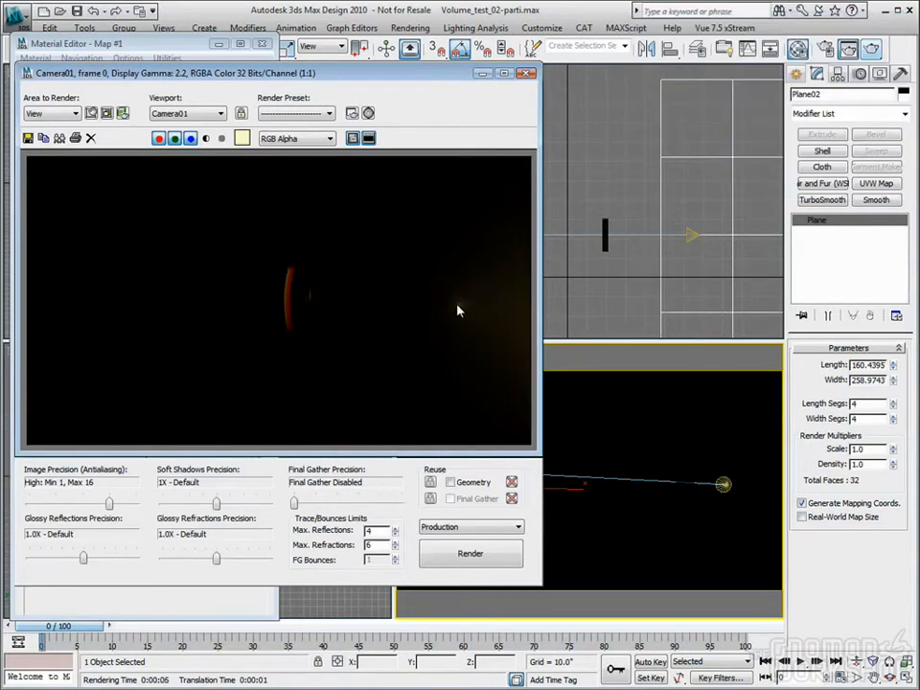
pyautogui.click(526, 74)
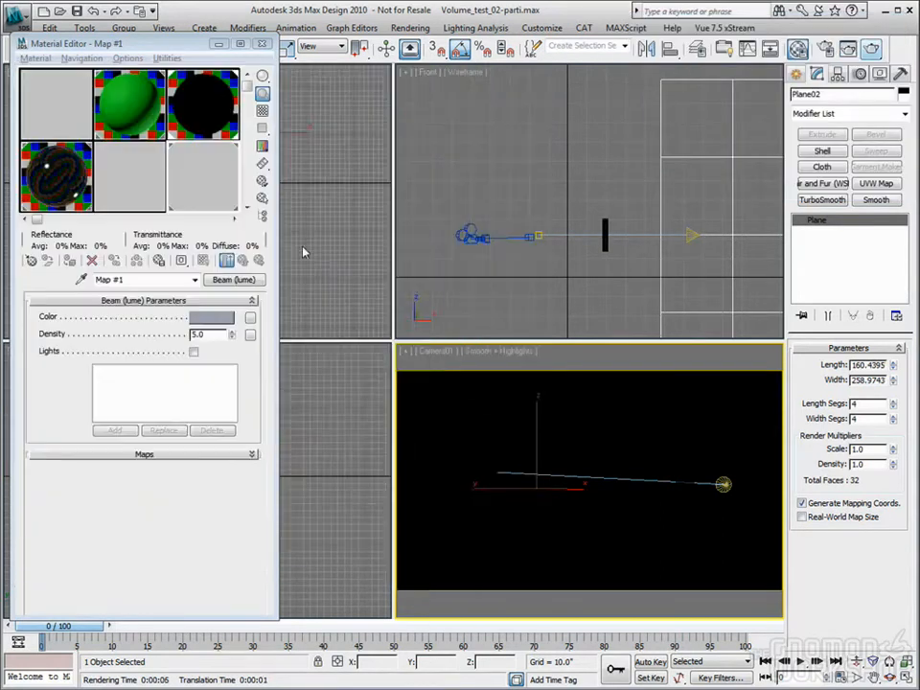
# Set the Beam (lume) shader's color to a very pale blue
pyautogui.click(209, 319)
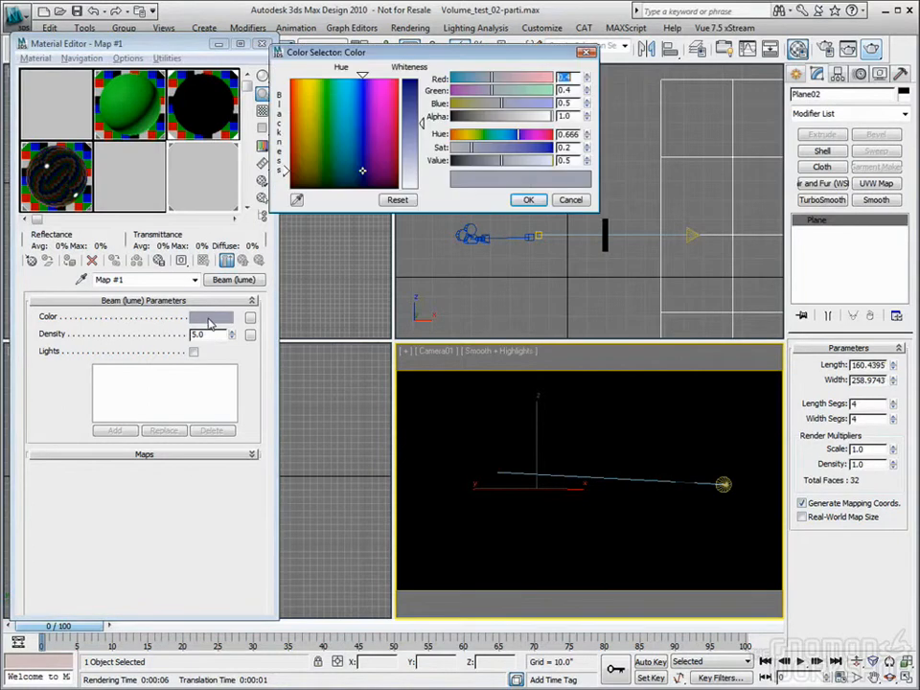
pyautogui.moveTo(343, 96); pyautogui.dragTo(355, 85)
pyautogui.moveTo(413, 141); pyautogui.dragTo(413, 151)
pyautogui.click(528, 199)
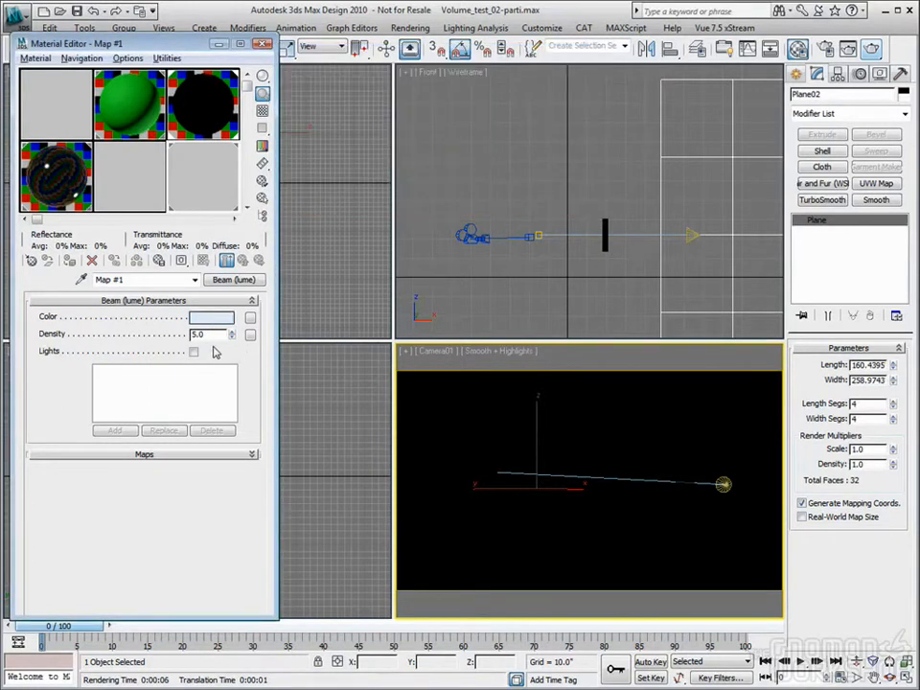
# Set the Beam shader's density to 50, render the Camera01 view, and close the rendered frame
pyautogui.moveTo(217, 334); pyautogui.dragTo(133, 338)
pyautogui.write('50')
pyautogui.press('Return')
pyautogui.click(870, 48)
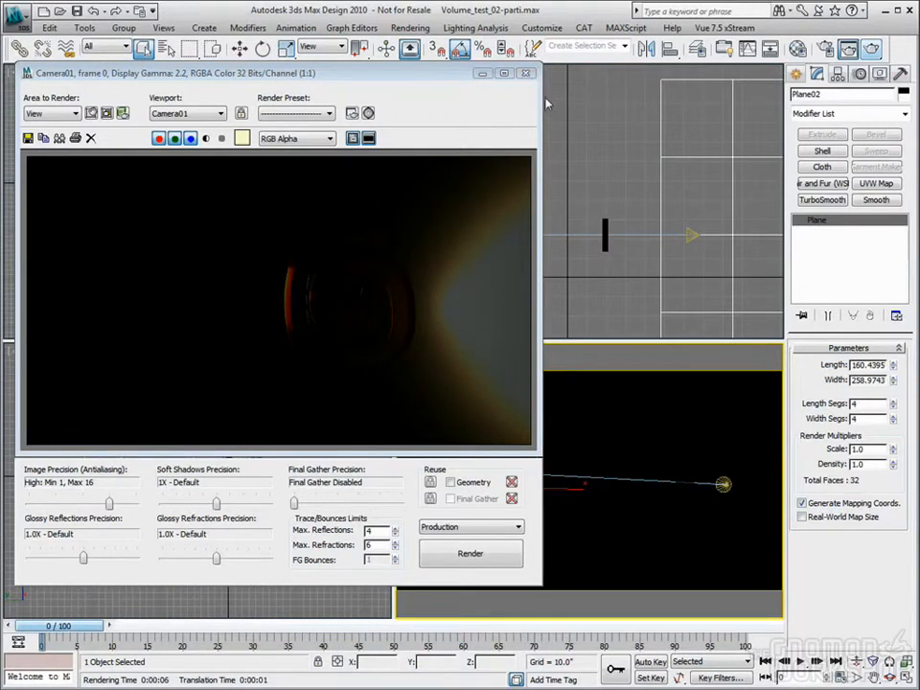
pyautogui.click(526, 75)
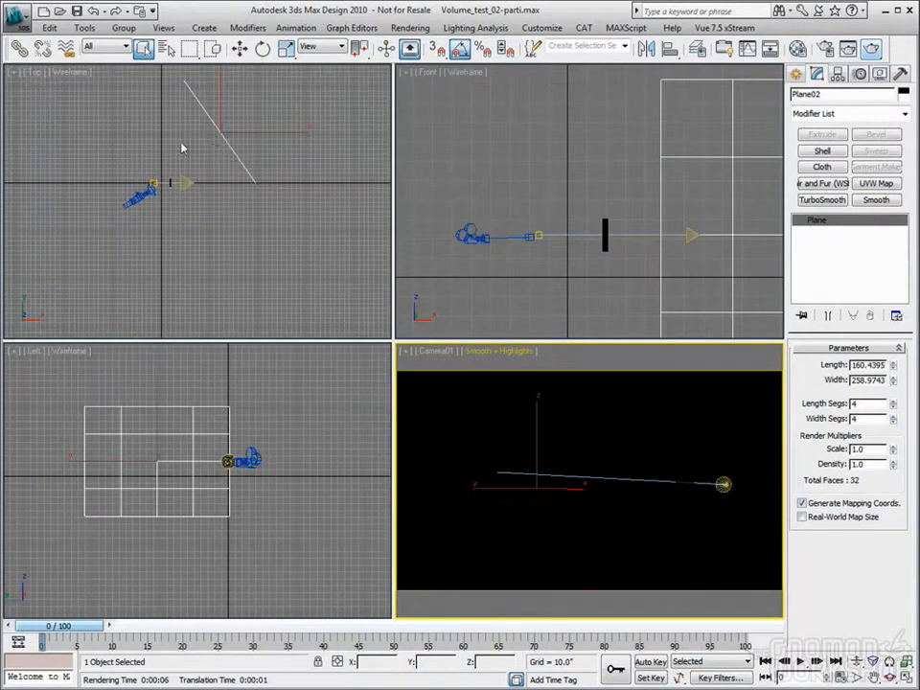
# Hide the selected background plane Plane02 and render the Camera01 view again
pyautogui.press('w')
pyautogui.rightClick(314, 213)
pyautogui.rightClick(282, 157)
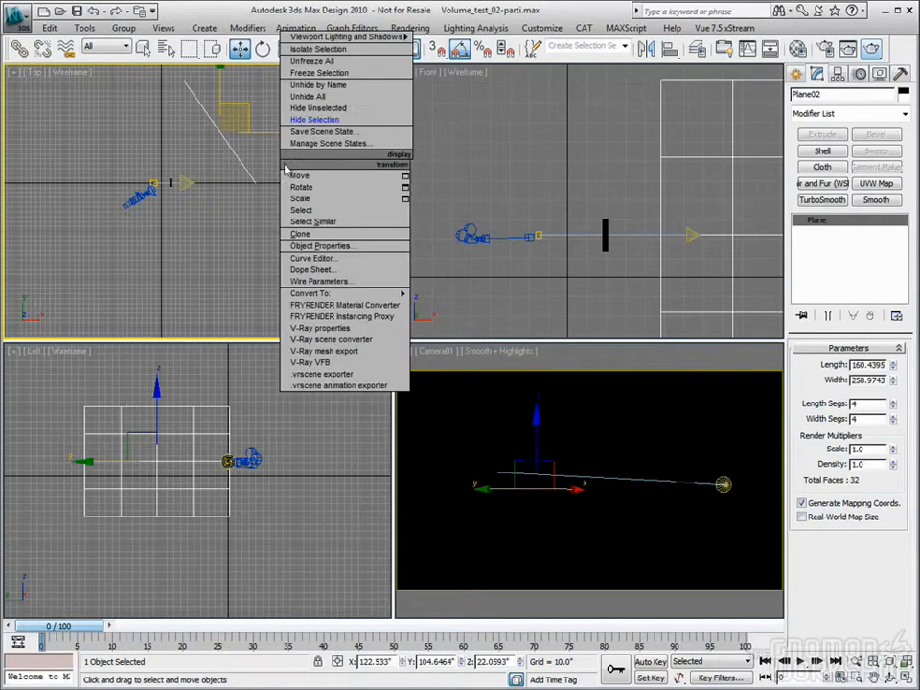
pyautogui.click(302, 120)
pyautogui.rightClick(489, 396)
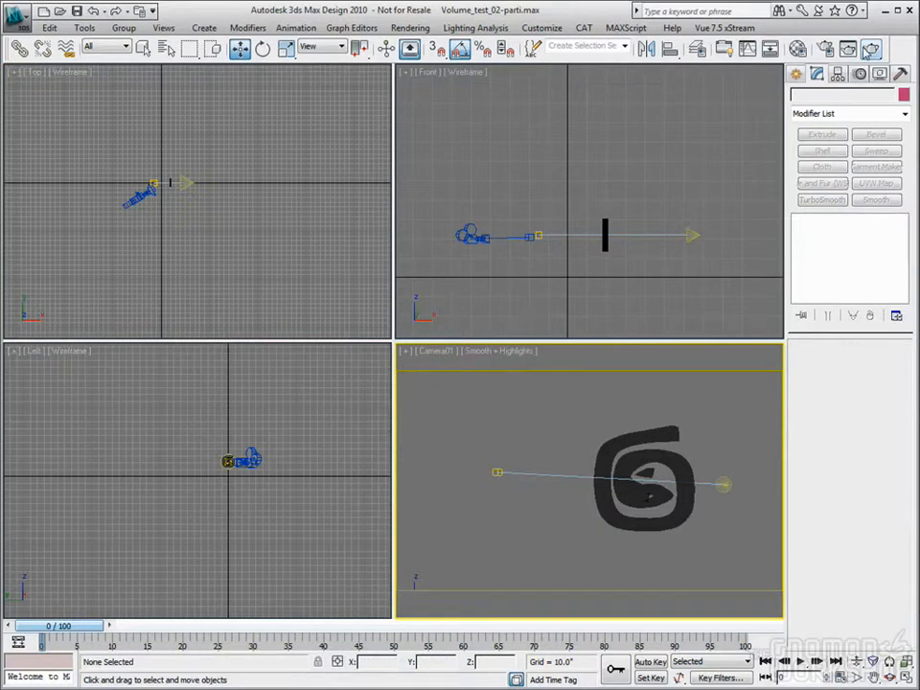
pyautogui.click(871, 50)
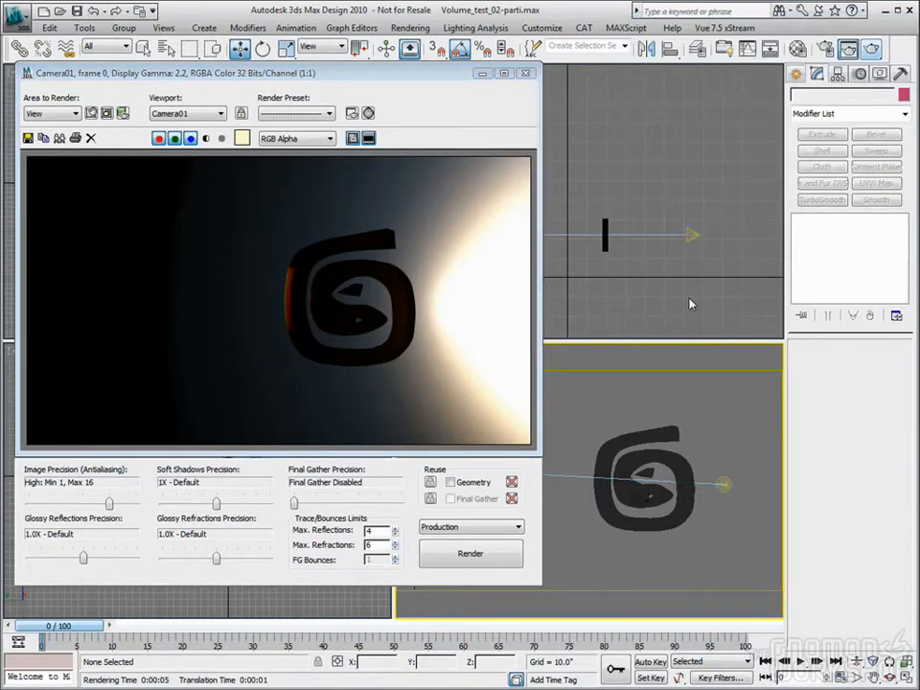
# Lower the Beam shader's density to 10, re-render the Camera01 view, and close the rendered frame and Material Editor
pyautogui.press('m')
pyautogui.moveTo(210, 334); pyautogui.dragTo(147, 347)
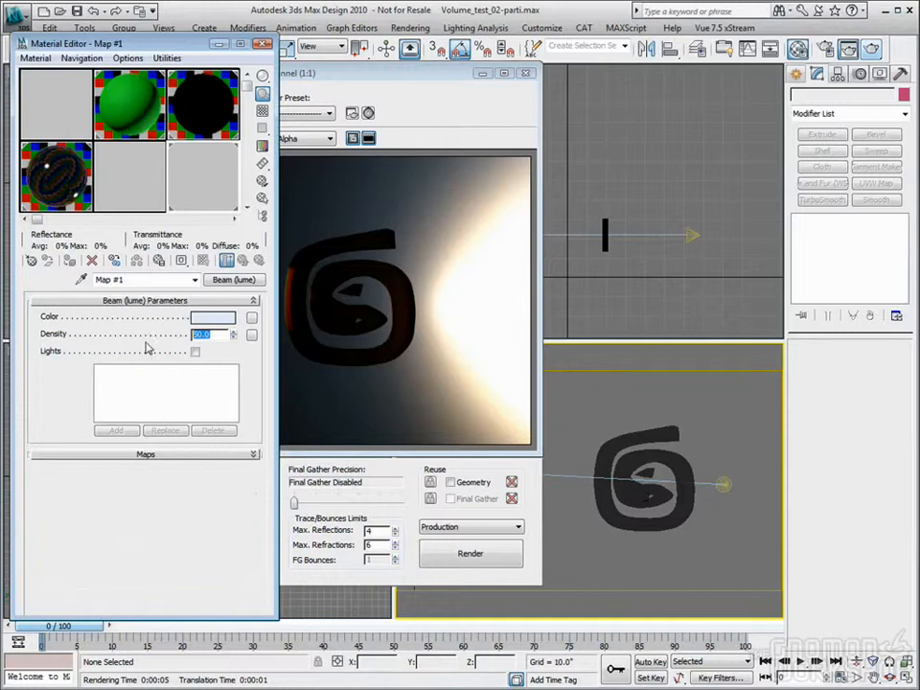
pyautogui.click(869, 53)
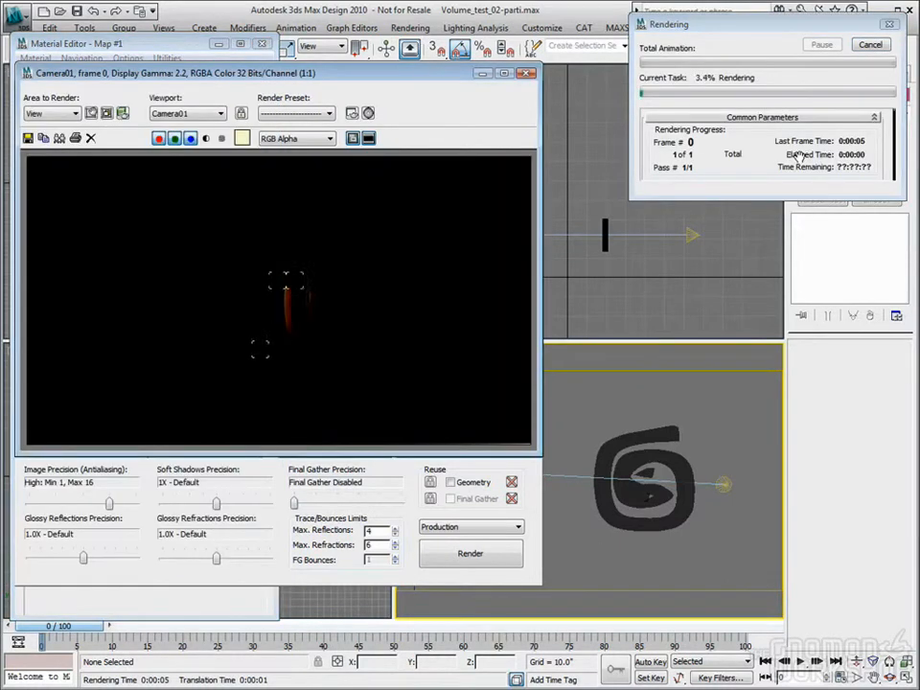
pyautogui.click(523, 74)
pyautogui.click(265, 47)
pyautogui.click(265, 47)
# Change the Camera01 viewport to a Perspective view, select the target photometric light, and maximize the viewport
pyautogui.click(139, 197)
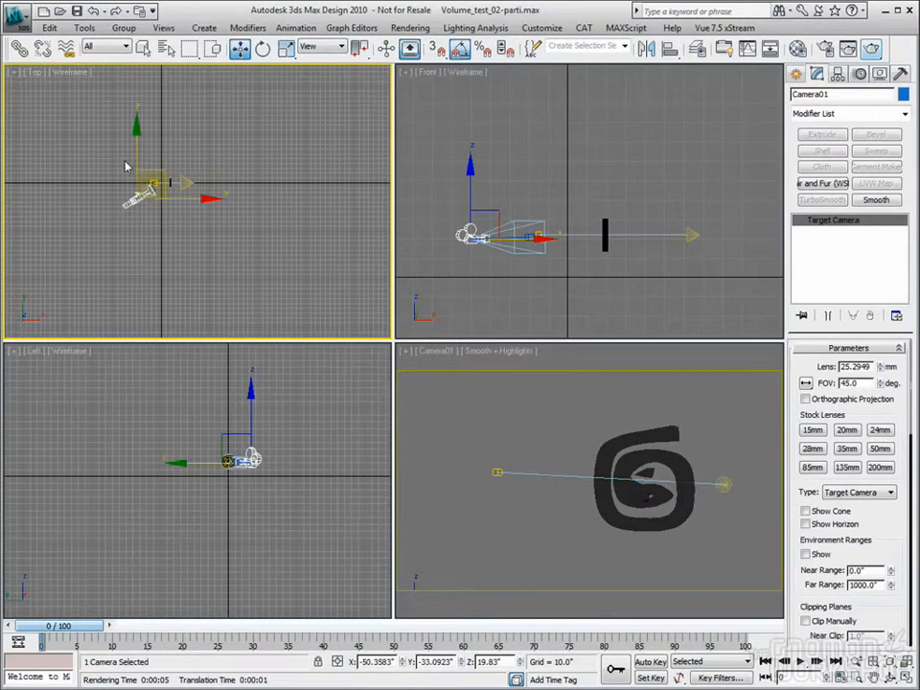
pyautogui.click(494, 421)
pyautogui.press('p')
pyautogui.click(730, 491)
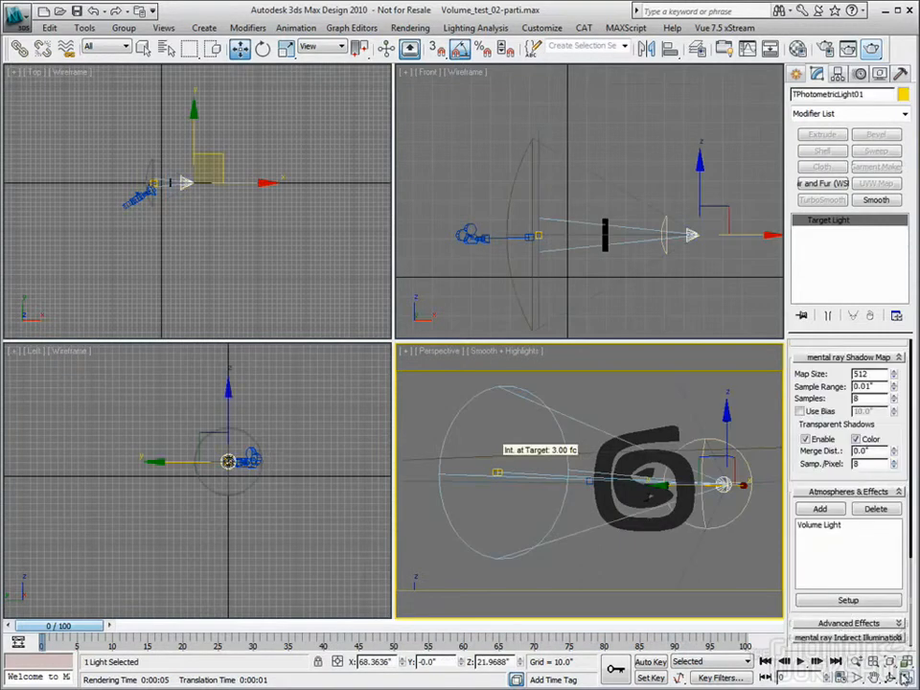
pyautogui.hotkey('alt', 'w')
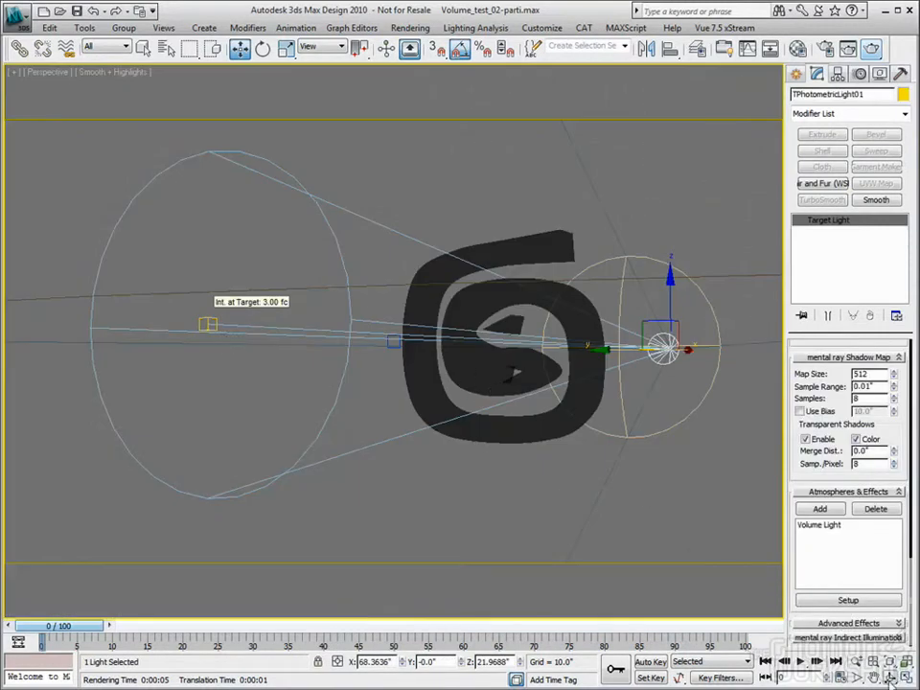
# Orbit the Perspective view to look toward the light through the spiral logo, and render it
pyautogui.hotkey('ctrl', 'r')
pyautogui.moveTo(209, 331); pyautogui.dragTo(235, 344)
pyautogui.moveTo(506, 376); pyautogui.dragTo(374, 383)
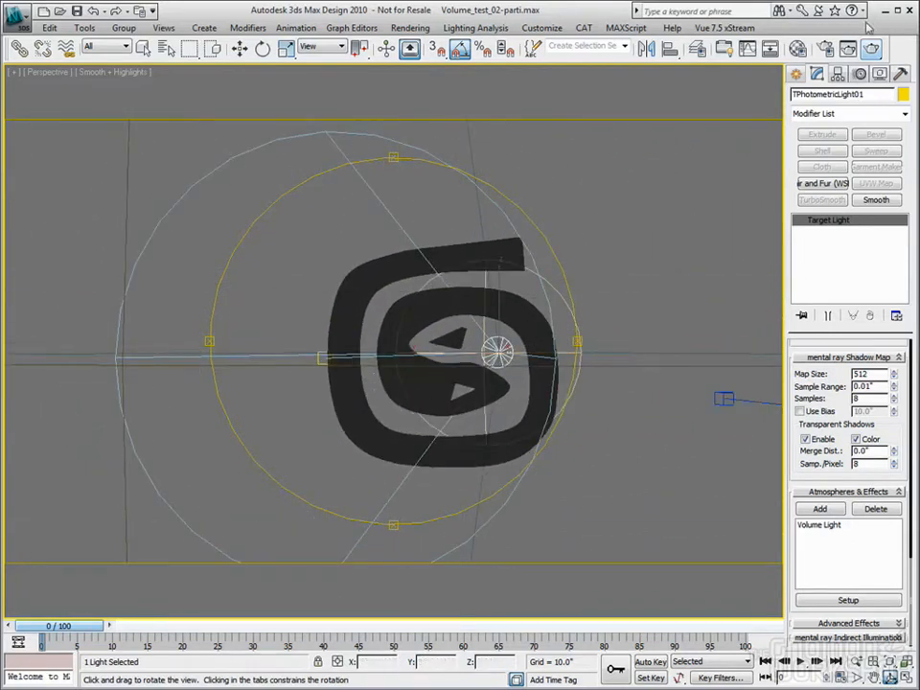
pyautogui.hotkey('shift', 'q')
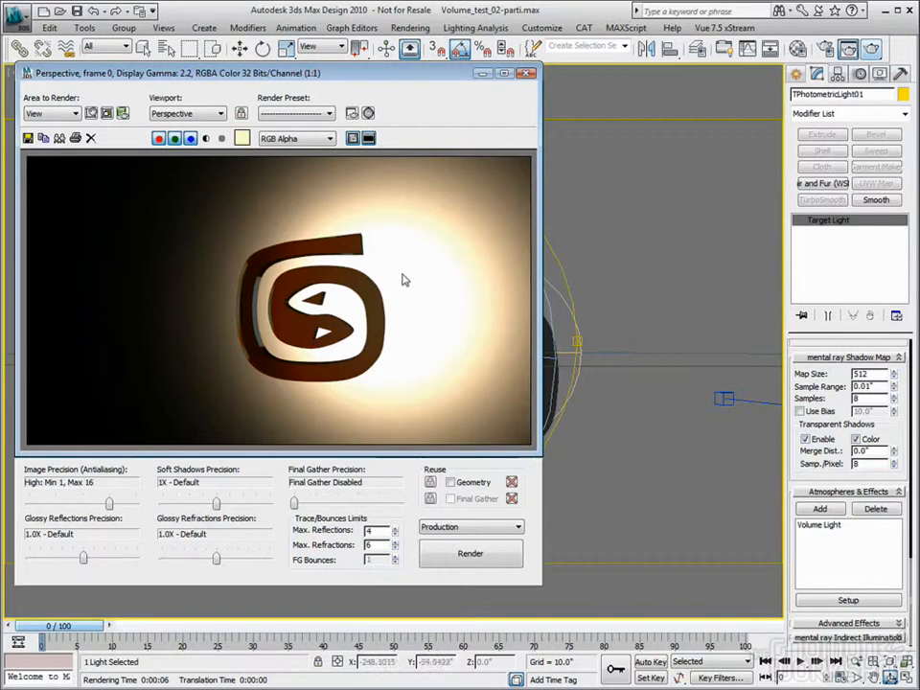
# Set the Beam shader's density to 2, render the Perspective view, and close the rendered frame
pyautogui.click(802, 50)
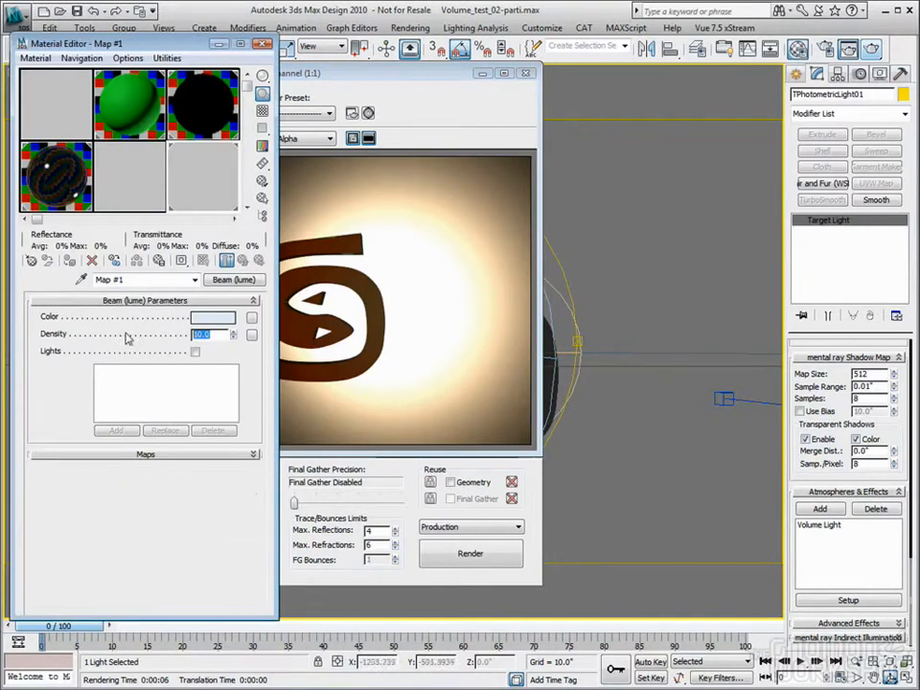
pyautogui.write('2')
pyautogui.press('Return')
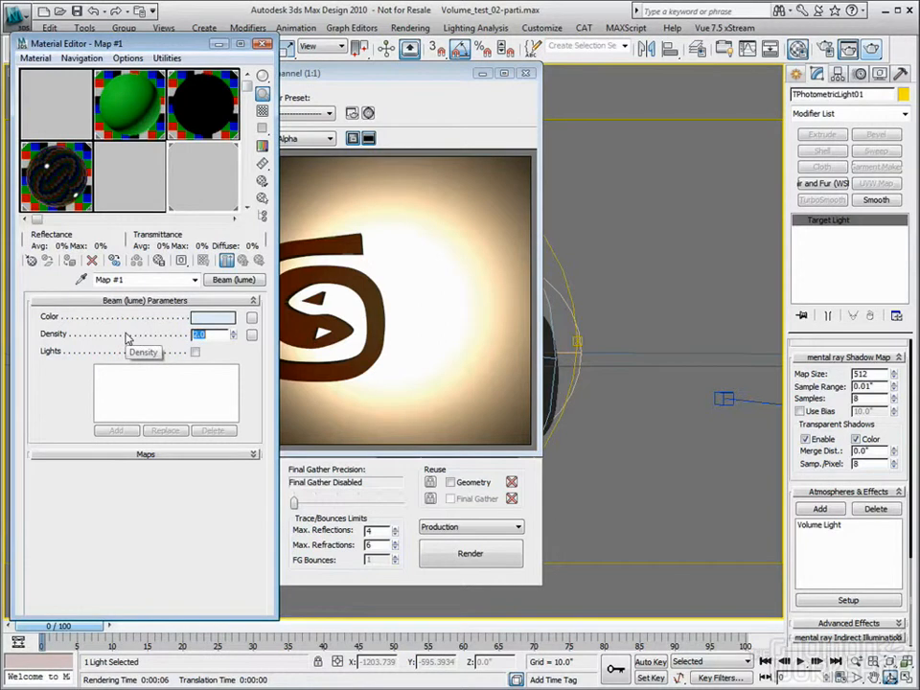
pyautogui.click(871, 48)
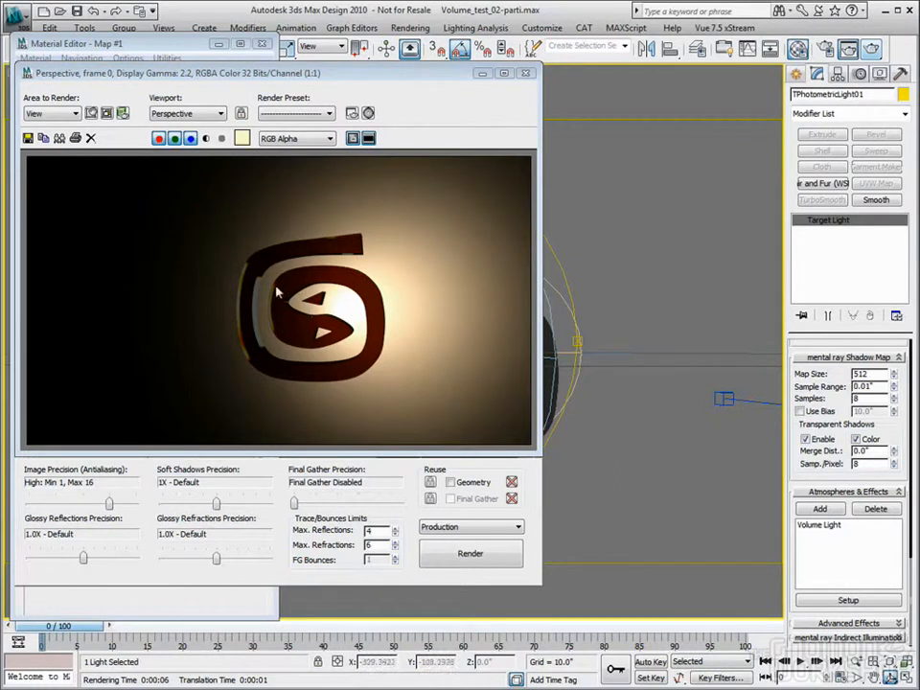
pyautogui.click(524, 74)
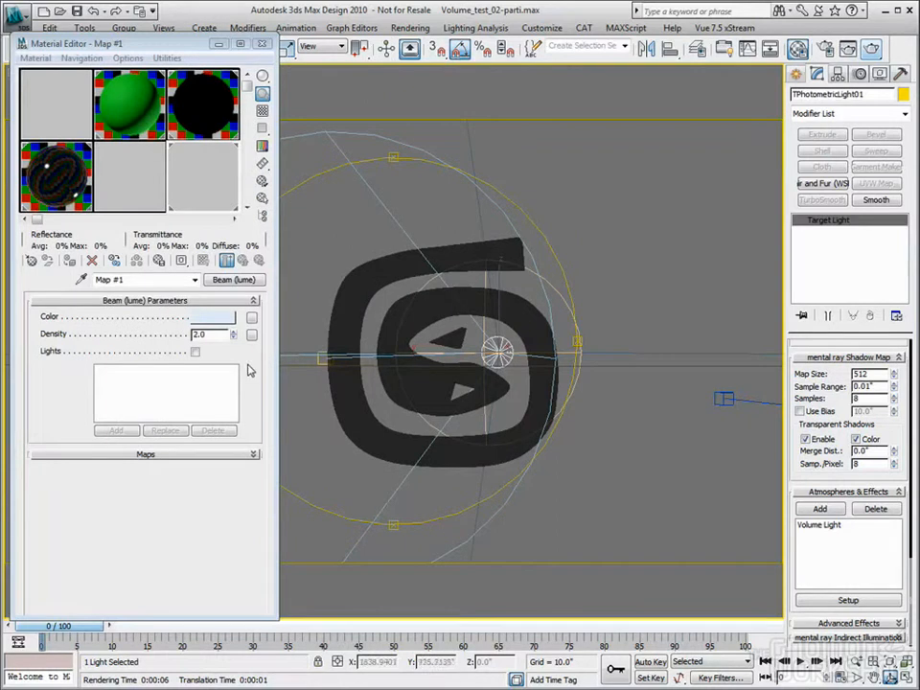
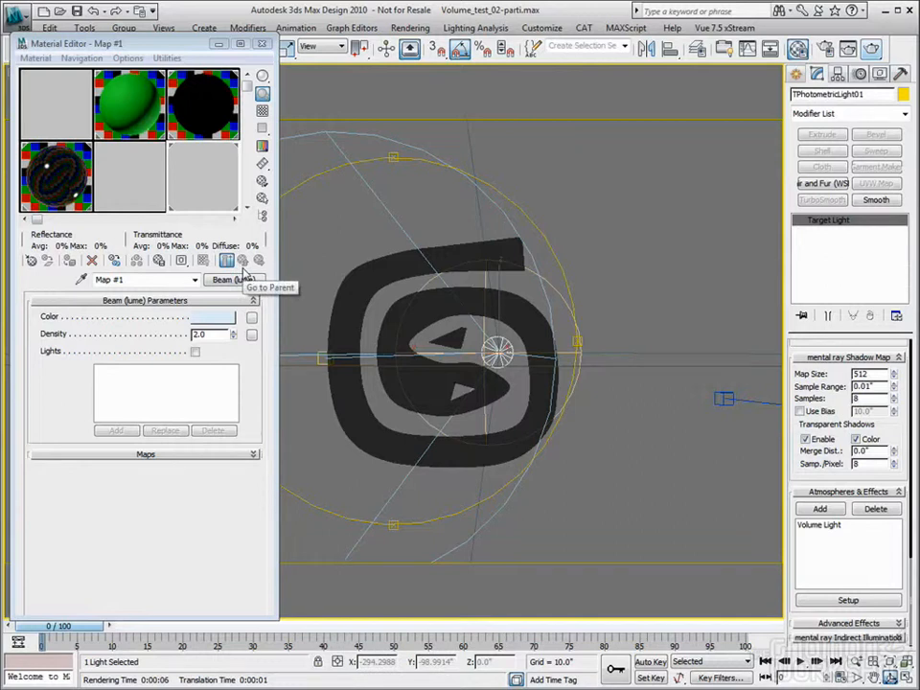
# Set the Beam shader's density to 0.5, render the Perspective view, and close the rendered frame
pyautogui.click(203, 334)
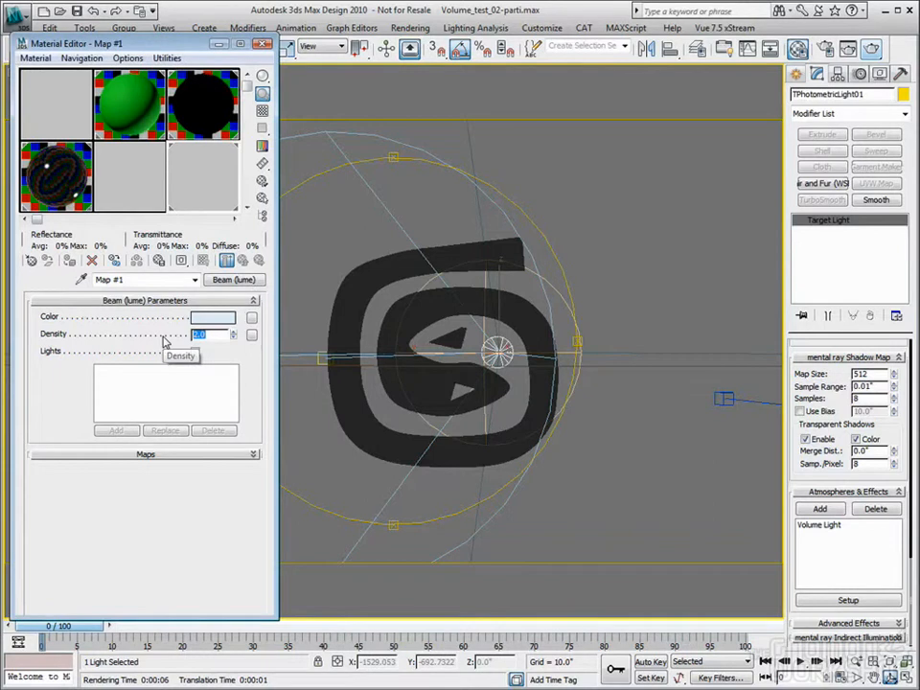
pyautogui.write('0.5')
pyautogui.hotkey('shift', 'q')
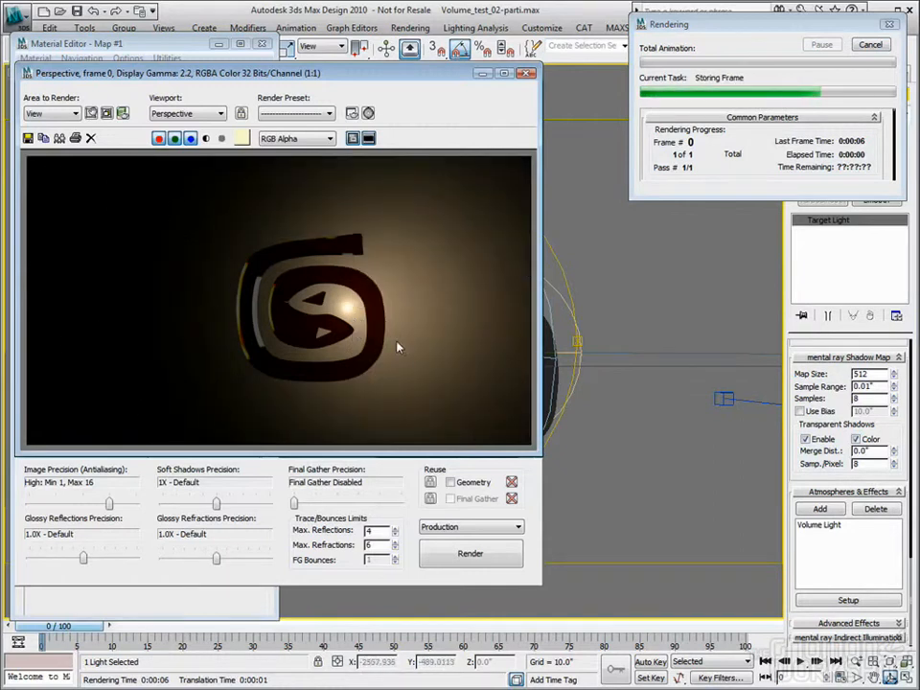
pyautogui.click(530, 75)
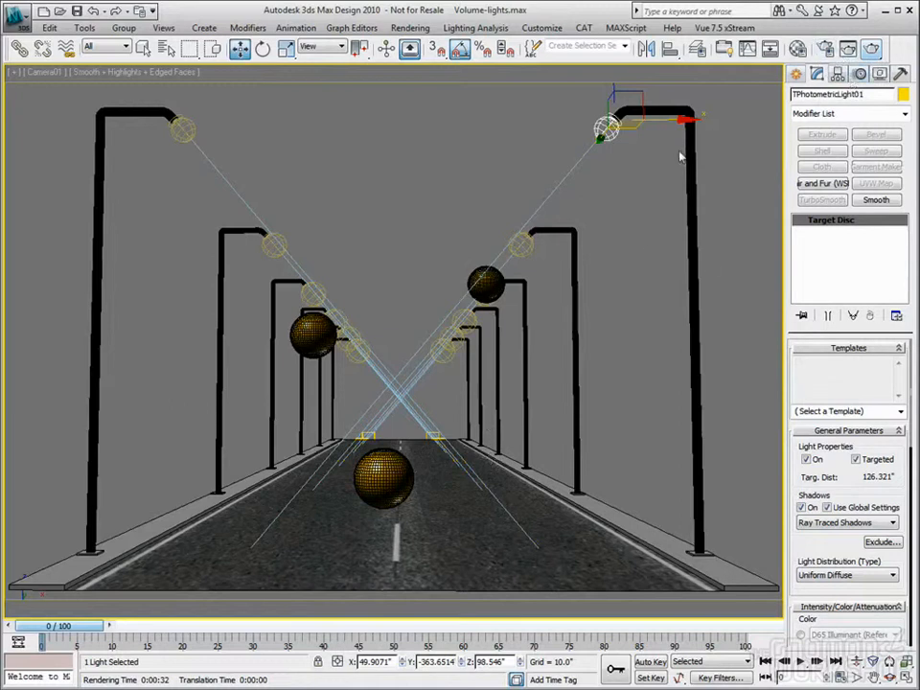
# Enable the Volume camera shader in the mental ray render setup and instance its Beam (lume) map into the first Material Editor slot
pyautogui.click(827, 50)
pyautogui.moveTo(767, 57); pyautogui.dragTo(739, 46)
pyautogui.press('m')
pyautogui.scroll(-10, 704, 350)
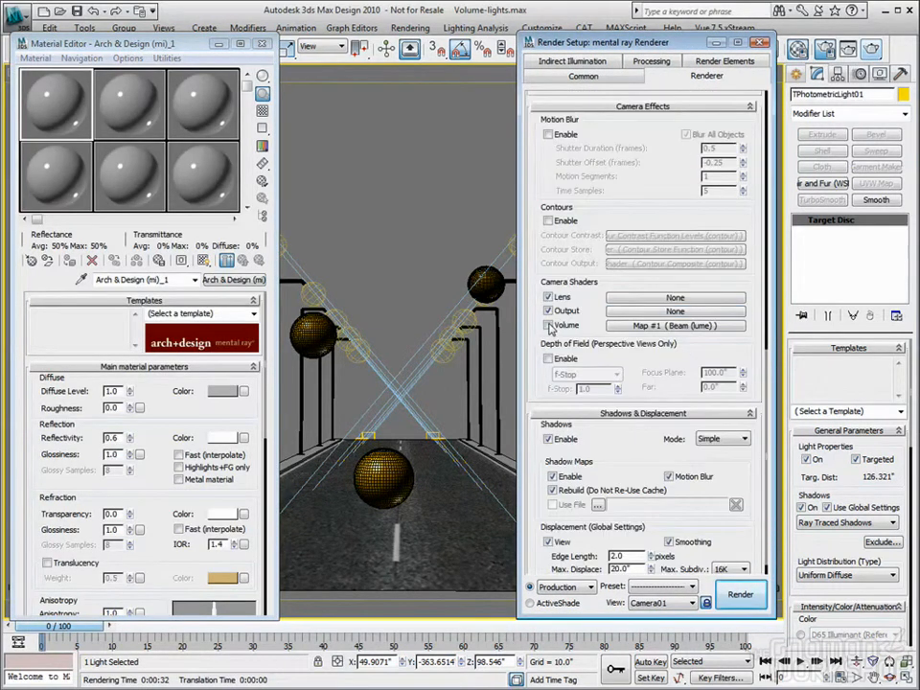
pyautogui.click(550, 326)
pyautogui.moveTo(676, 330); pyautogui.dragTo(50, 91)
pyautogui.click(111, 373)
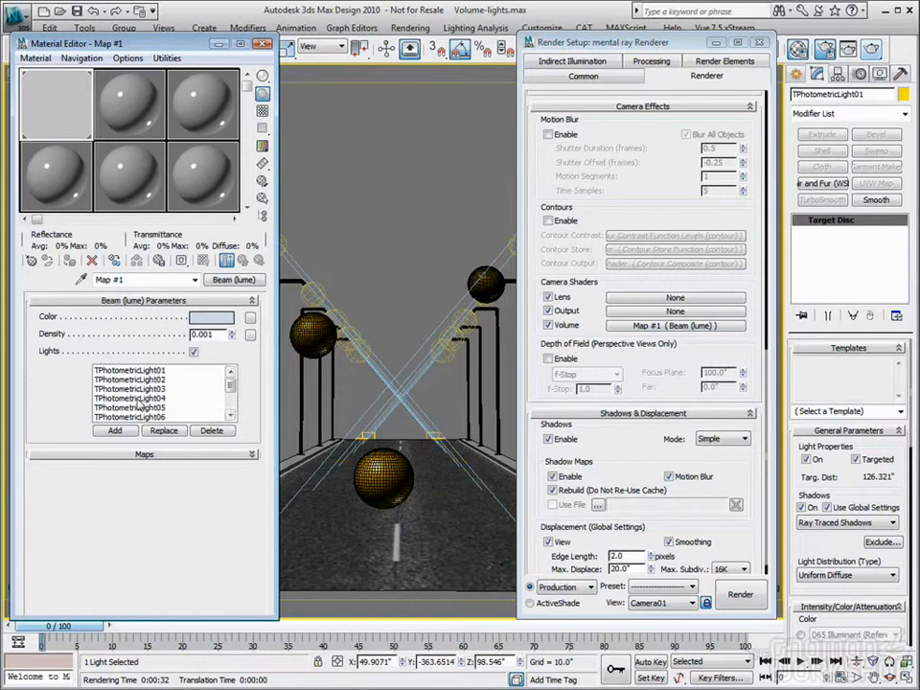
# Turn off the Beam shader's Lights list, close the Material Editor, and render the Camera01 view
pyautogui.click(194, 352)
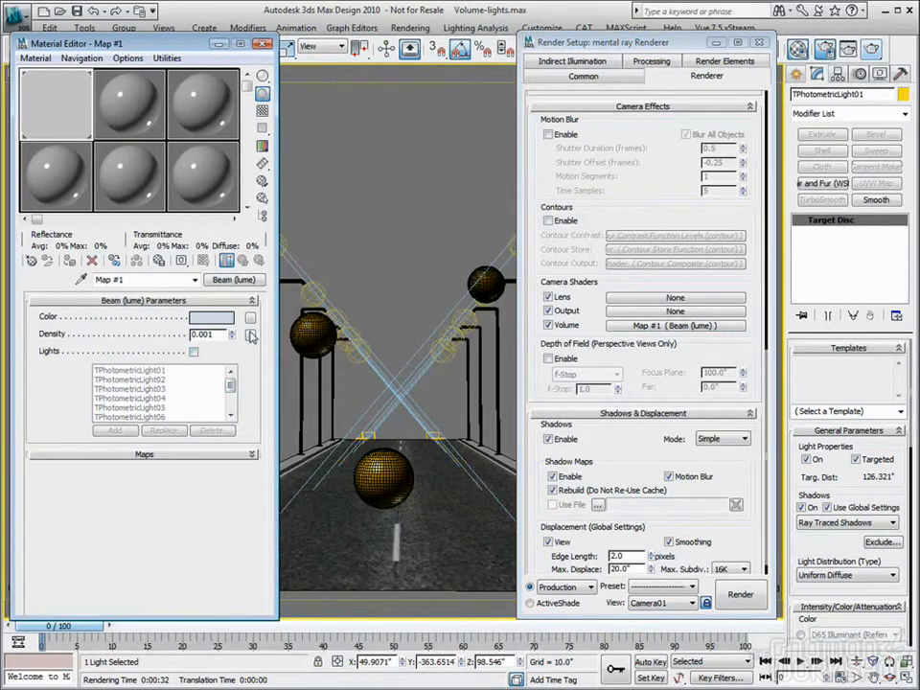
pyautogui.click(194, 353)
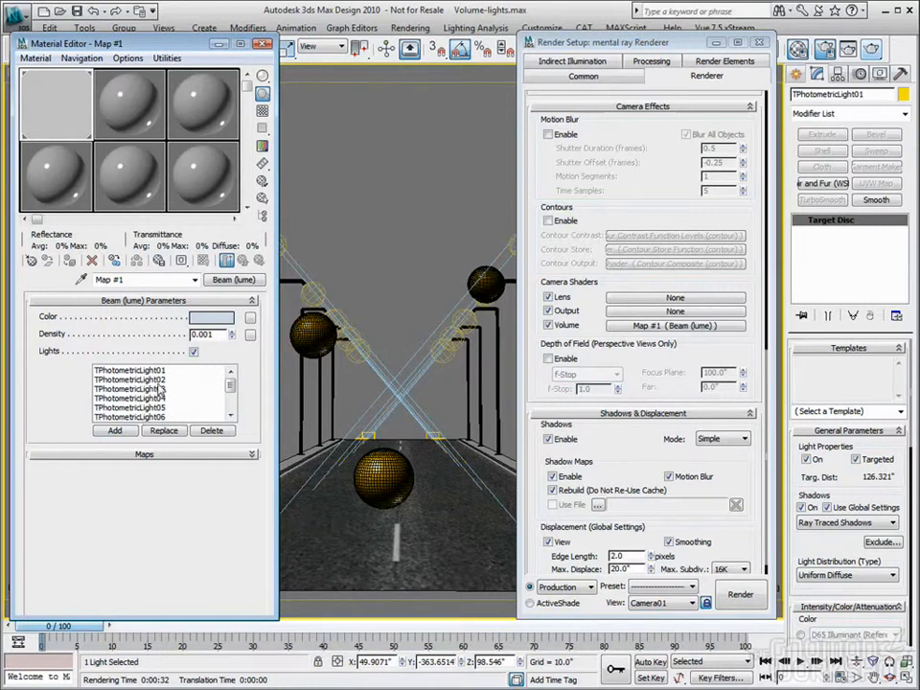
pyautogui.click(193, 353)
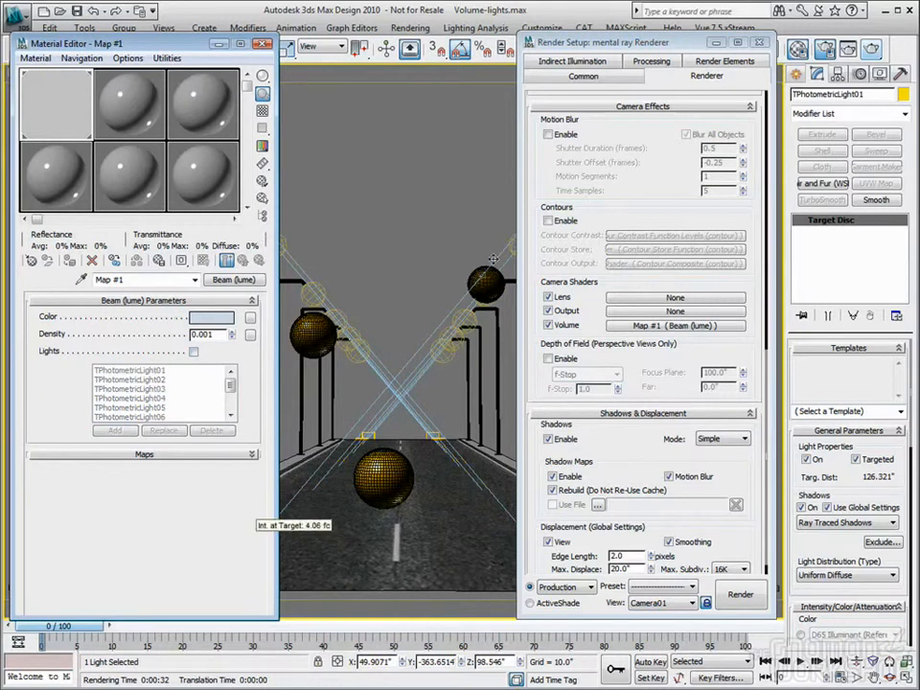
pyautogui.click(267, 44)
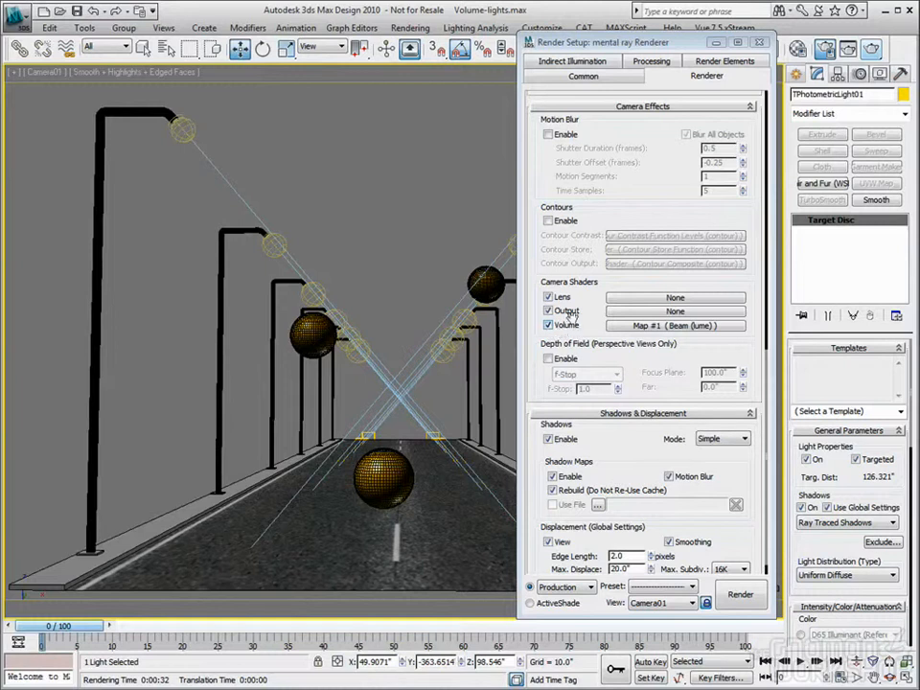
pyautogui.click(864, 49)
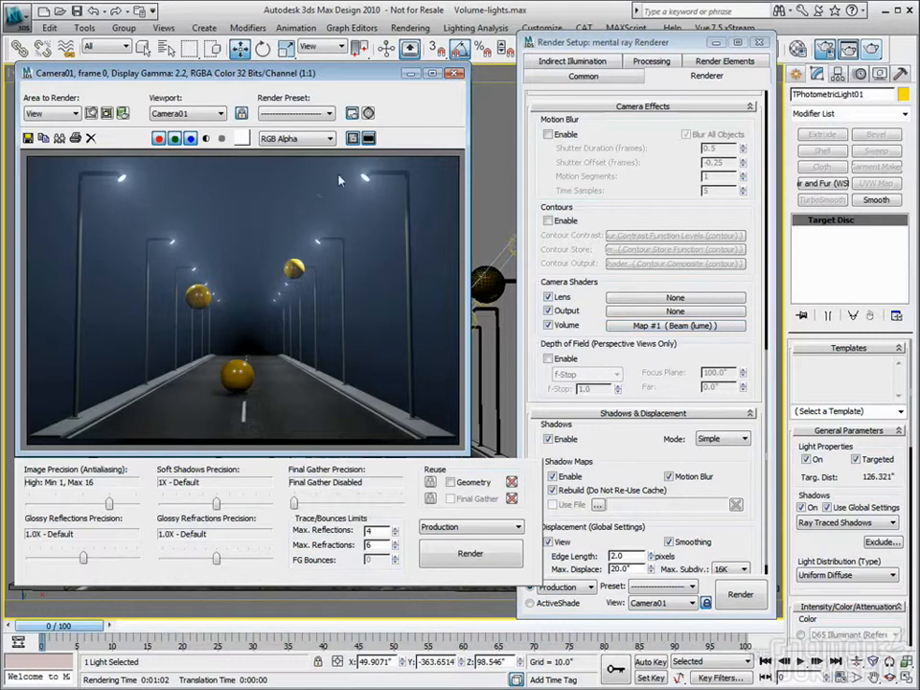
# Load the last Camera01 render into channel B of the RAM Player
pyautogui.click(410, 27)
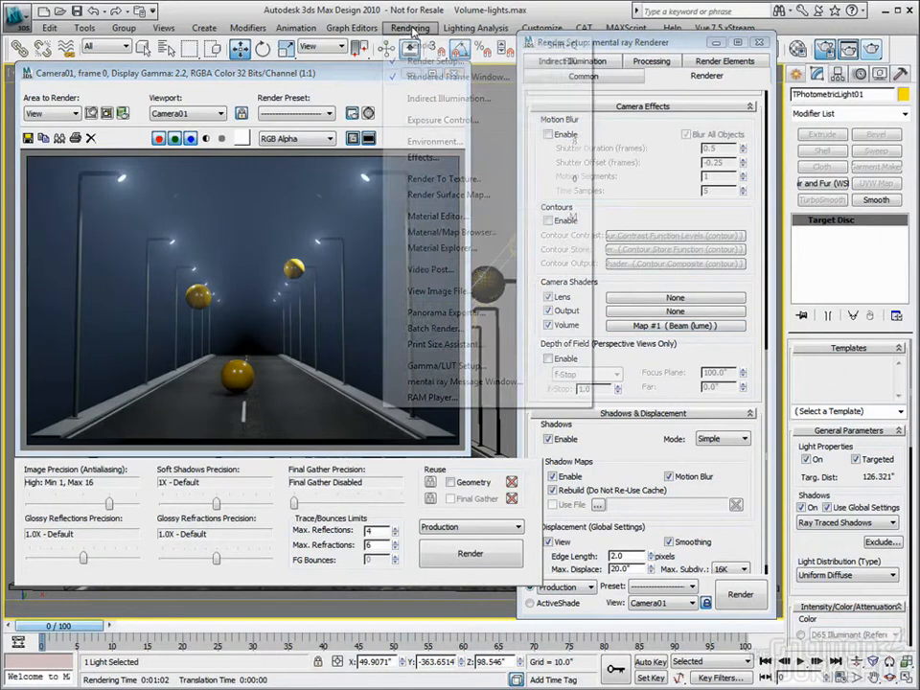
pyautogui.click(466, 399)
pyautogui.click(392, 234)
pyautogui.click(486, 417)
pyautogui.moveTo(518, 214); pyautogui.dragTo(404, 247)
# Disable the Volume camera shader and re-render the Camera01 view
pyautogui.click(557, 327)
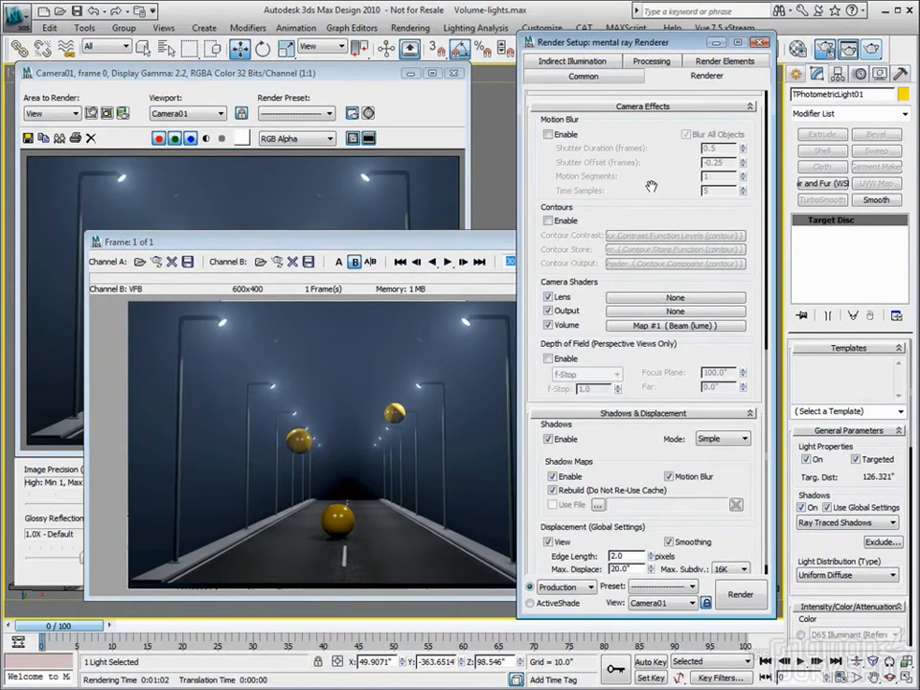
pyautogui.moveTo(351, 243); pyautogui.dragTo(505, 258)
pyautogui.click(395, 100)
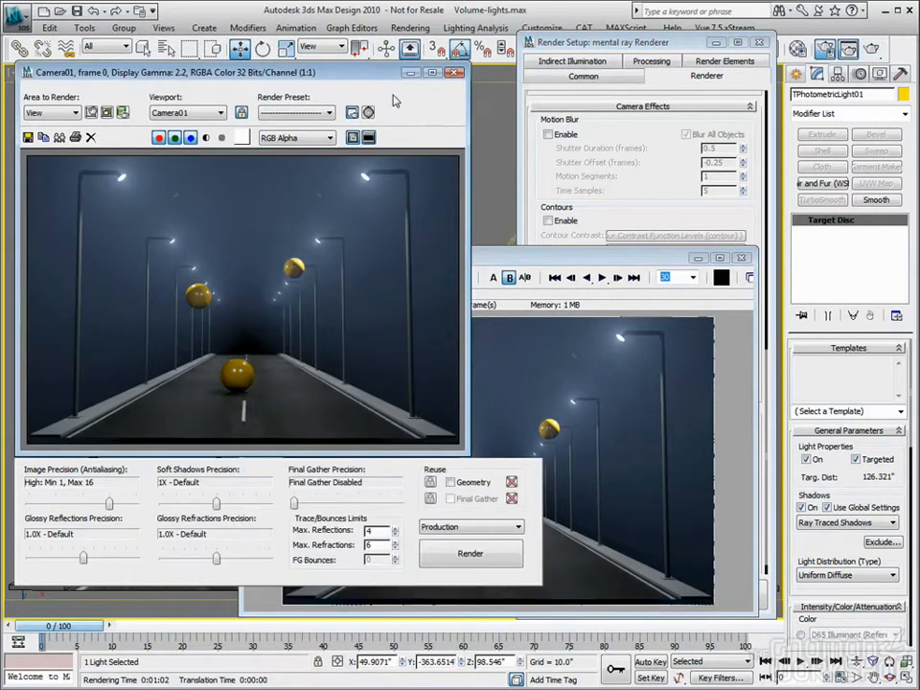
pyautogui.click(466, 556)
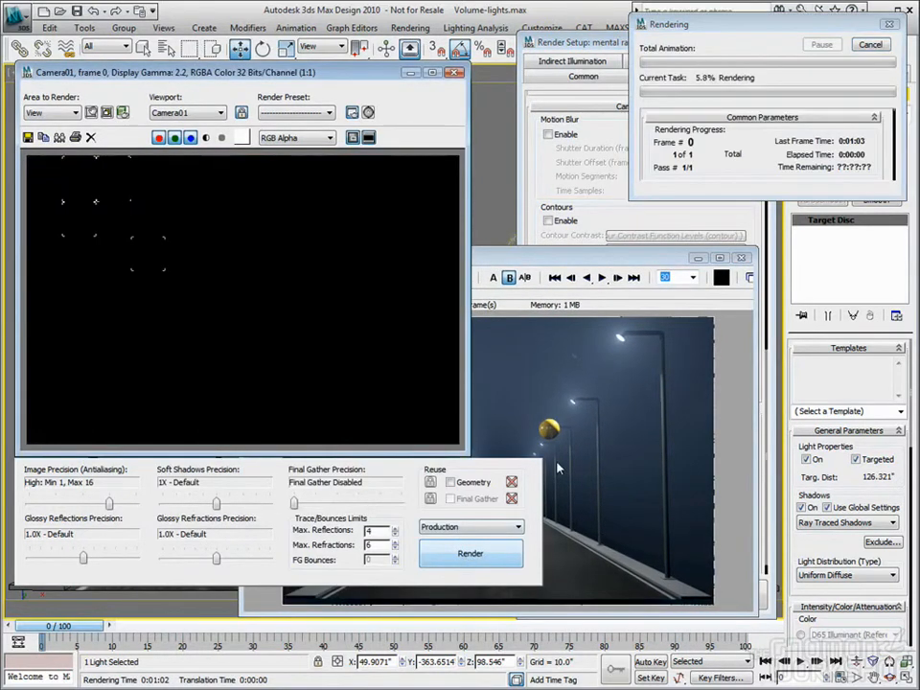
# Load the new render into RAM Player channel A, compare it with channel B, and close the player and rendered frame
pyautogui.click(566, 284)
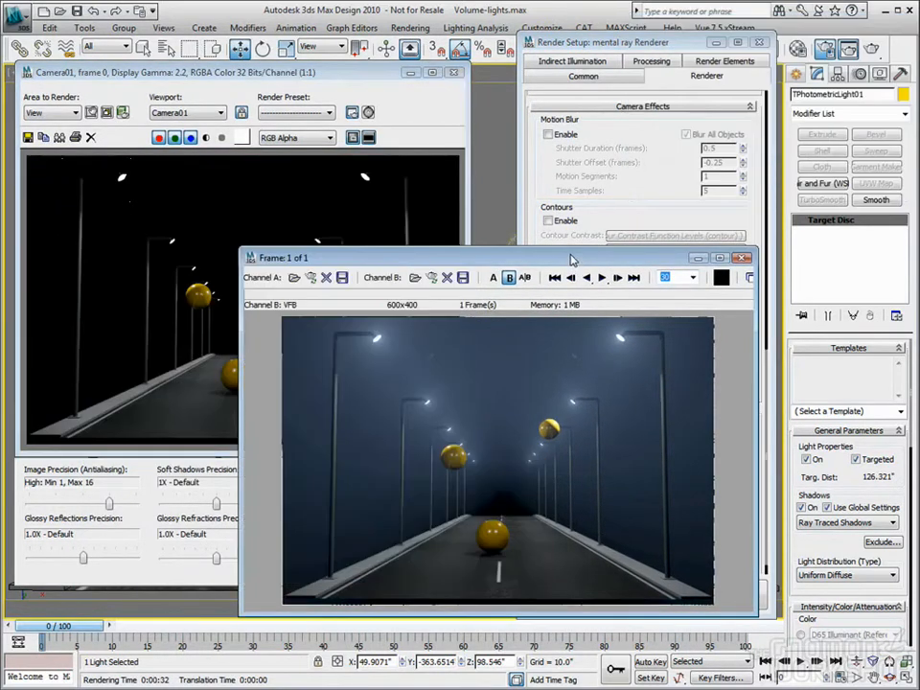
pyautogui.click(312, 278)
pyautogui.click(524, 505)
pyautogui.moveTo(497, 316); pyautogui.dragTo(471, 332)
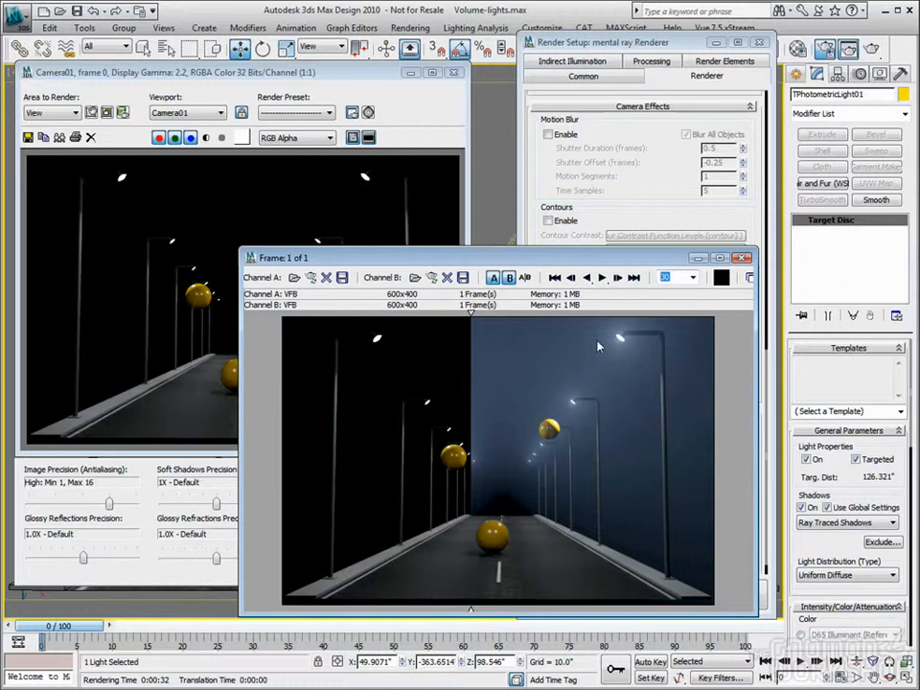
pyautogui.moveTo(696, 253); pyautogui.dragTo(685, 250)
pyautogui.click(735, 256)
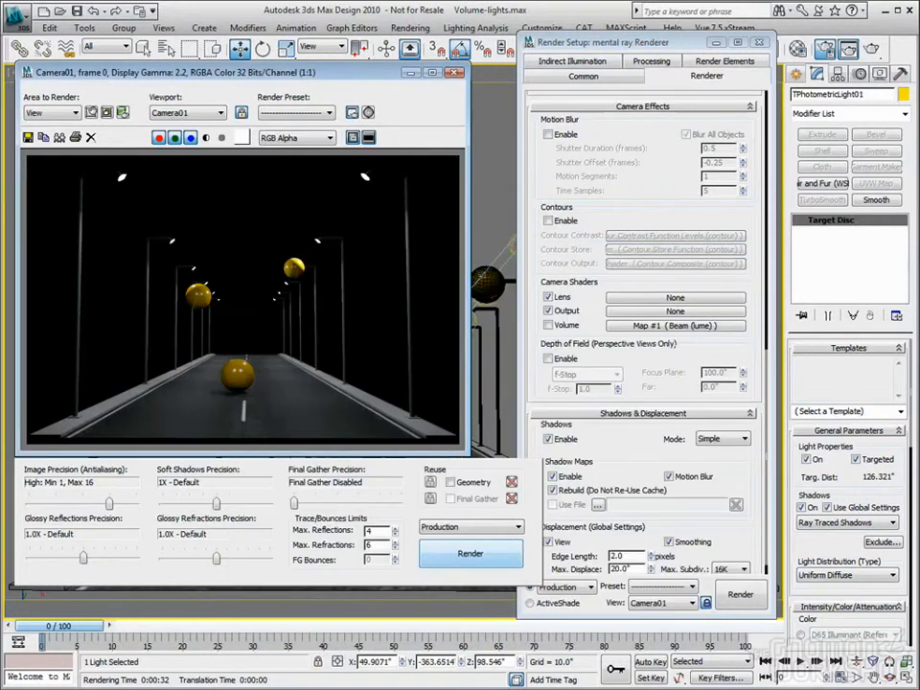
pyautogui.click(453, 73)
# Replace the Volume camera shader with Mist (lume), instance it into the first Material Editor slot, and enable the shader
pyautogui.scroll(-1, 628, 300)
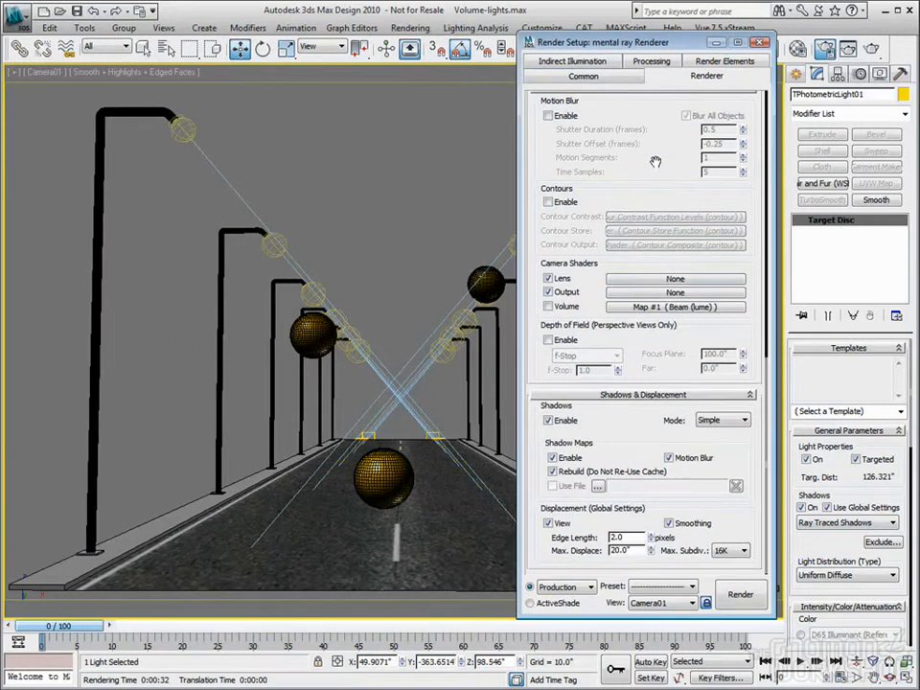
pyautogui.click(629, 306)
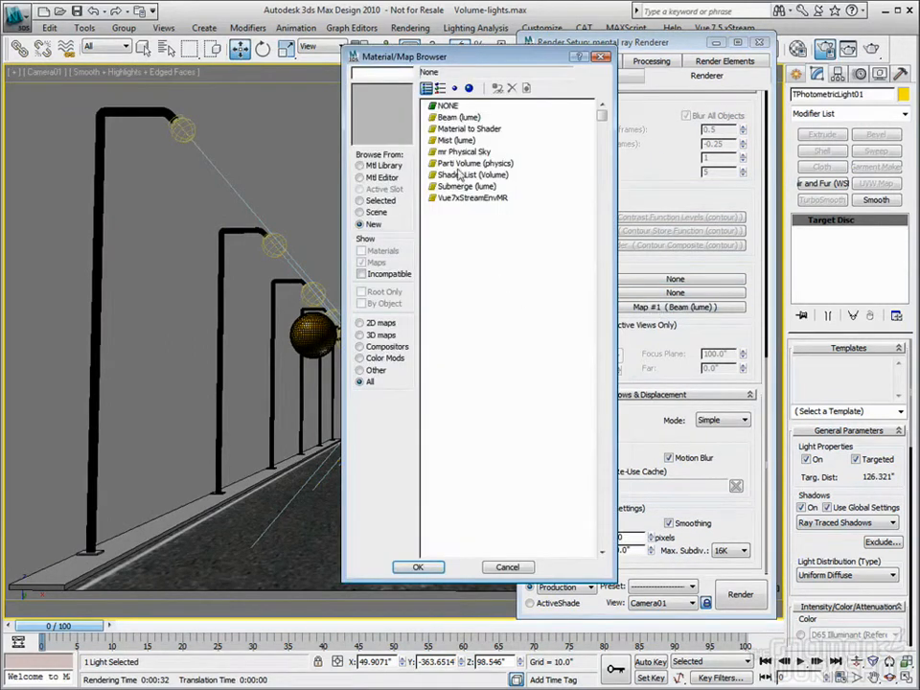
pyautogui.doubleClick(450, 141)
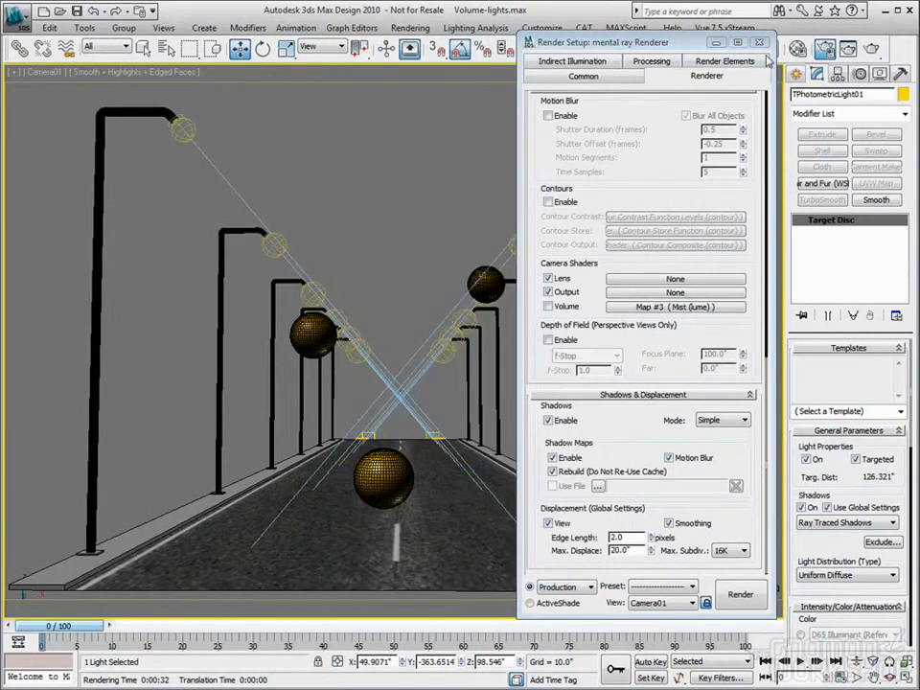
pyautogui.press('m')
pyautogui.moveTo(668, 308); pyautogui.dragTo(54, 92)
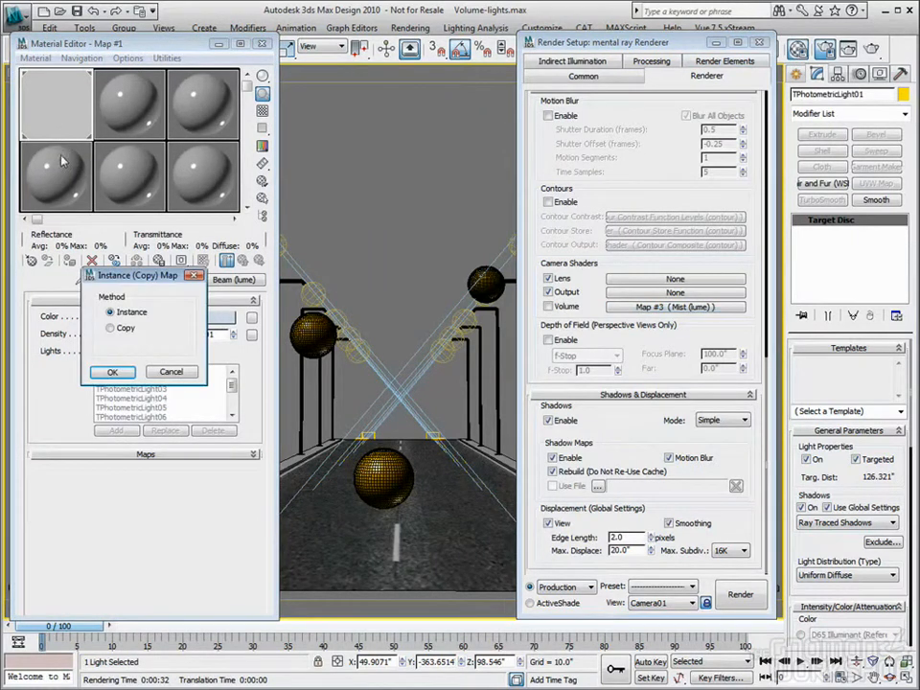
pyautogui.click(114, 371)
pyautogui.click(554, 306)
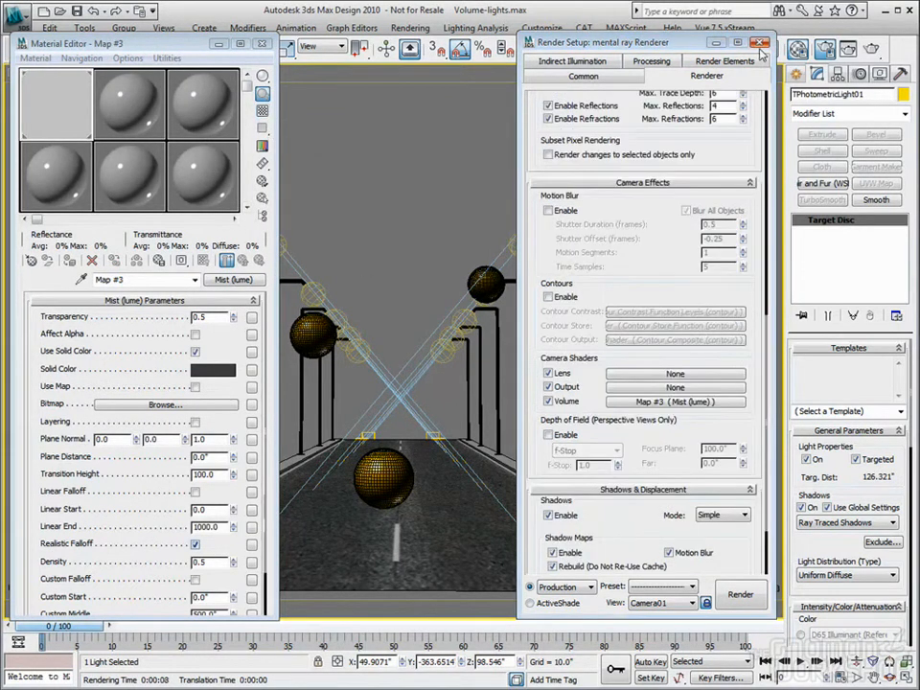
# Render Camera01 with the Mist shader, and re-render it with a different Whitepoint in the mr Photographic Exposure Control
pyautogui.click(759, 44)
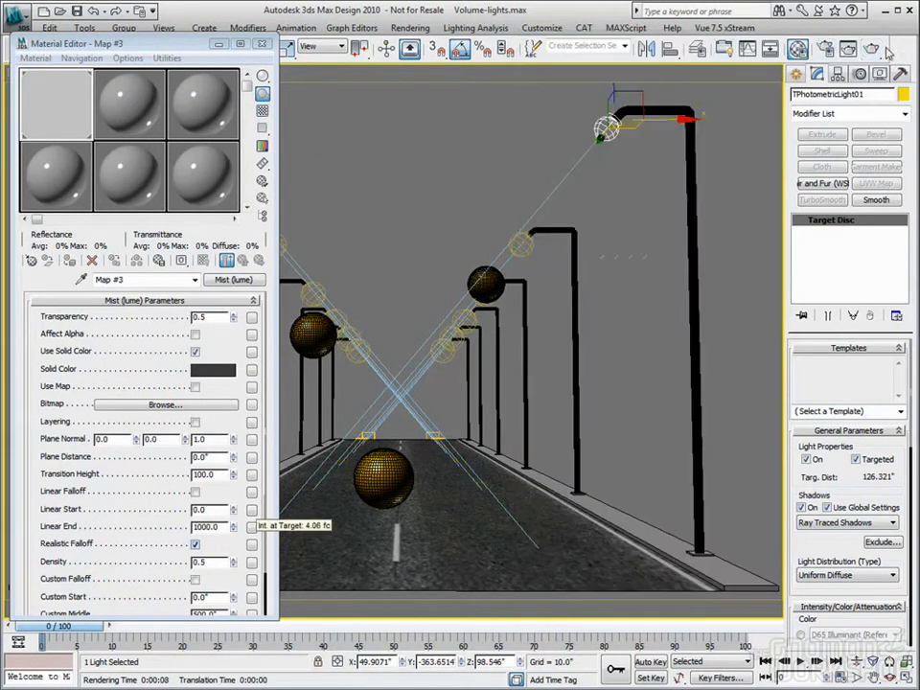
pyautogui.hotkey('shift', 'q')
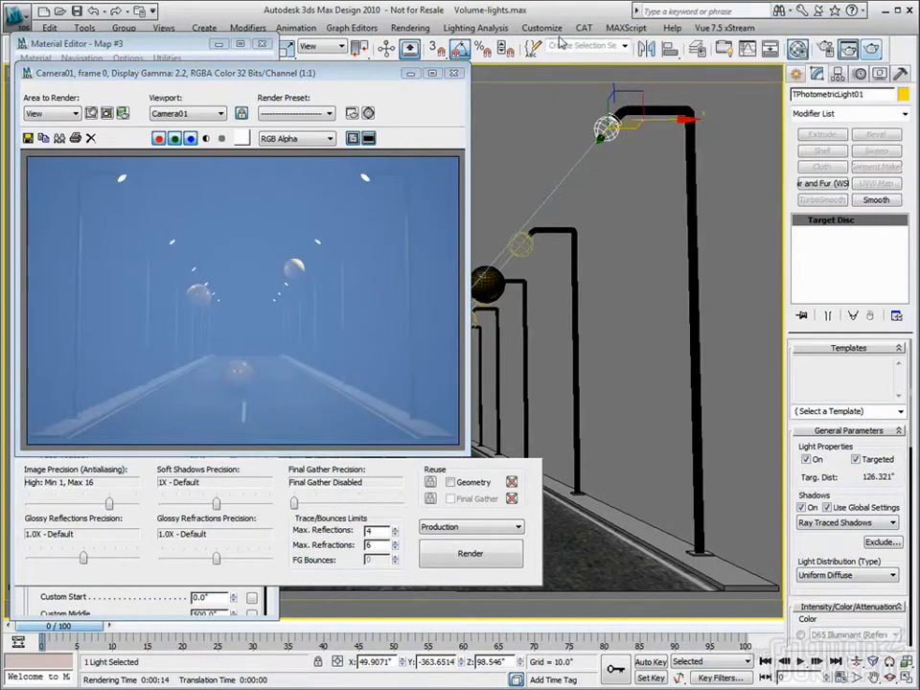
pyautogui.press('8')
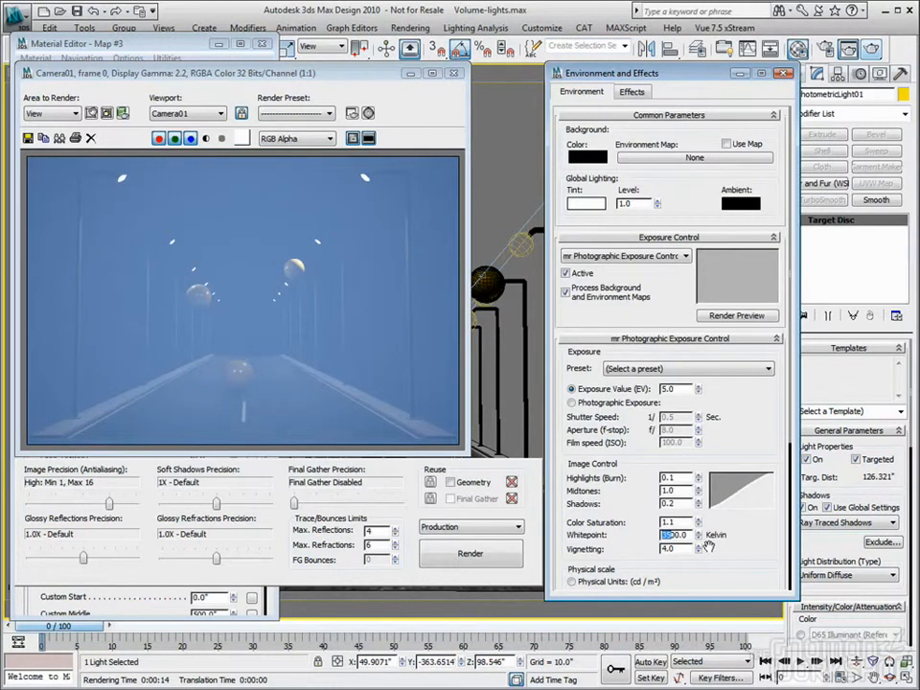
pyautogui.click(873, 50)
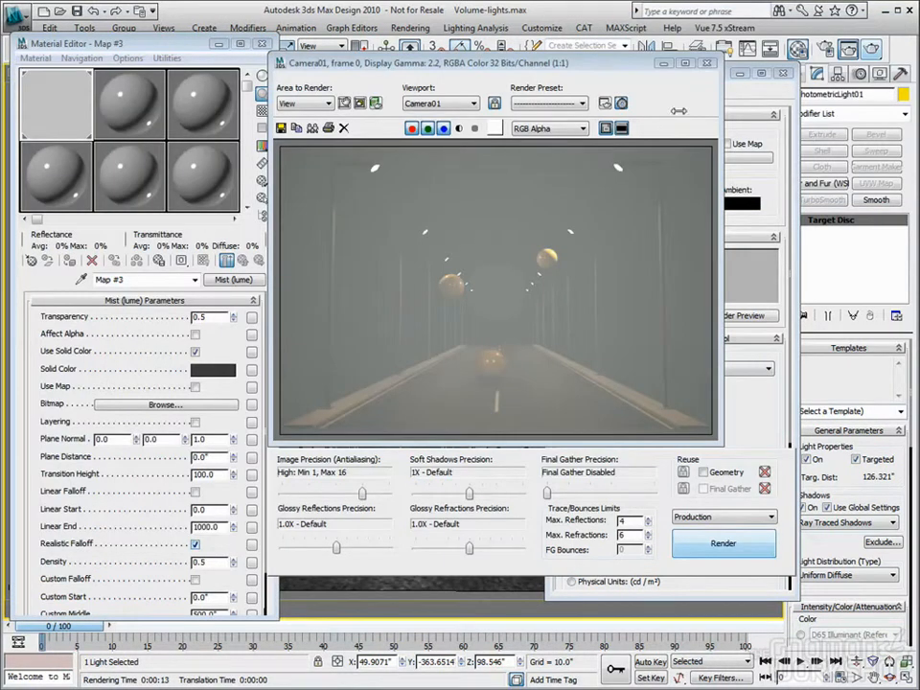
# Test a green Solid Color on the Mist shader with a partial Camera01 render, and paste the original dark gray back
pyautogui.click(204, 371)
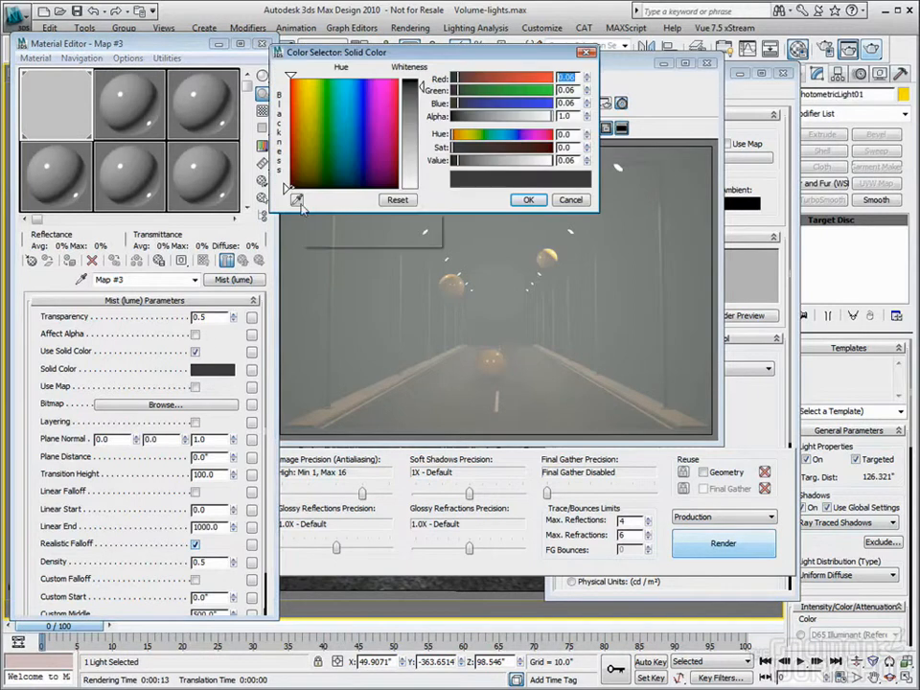
pyautogui.click(326, 96)
pyautogui.moveTo(326, 97); pyautogui.dragTo(325, 118)
pyautogui.click(529, 200)
pyautogui.hotkey('shift', 'q')
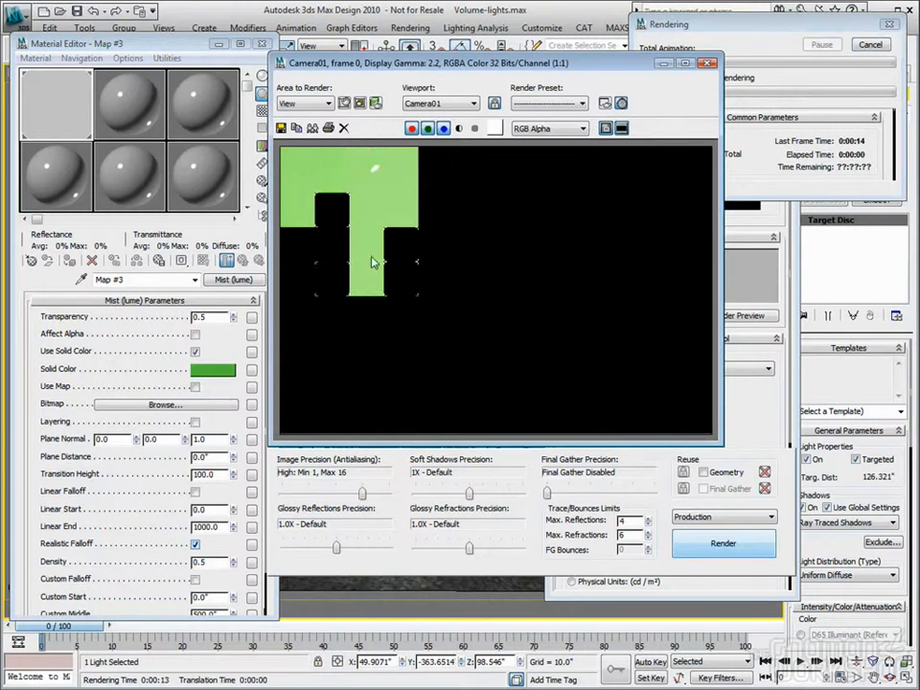
pyautogui.click(871, 45)
pyautogui.hotkey('shift', 'q')
pyautogui.press('Escape')
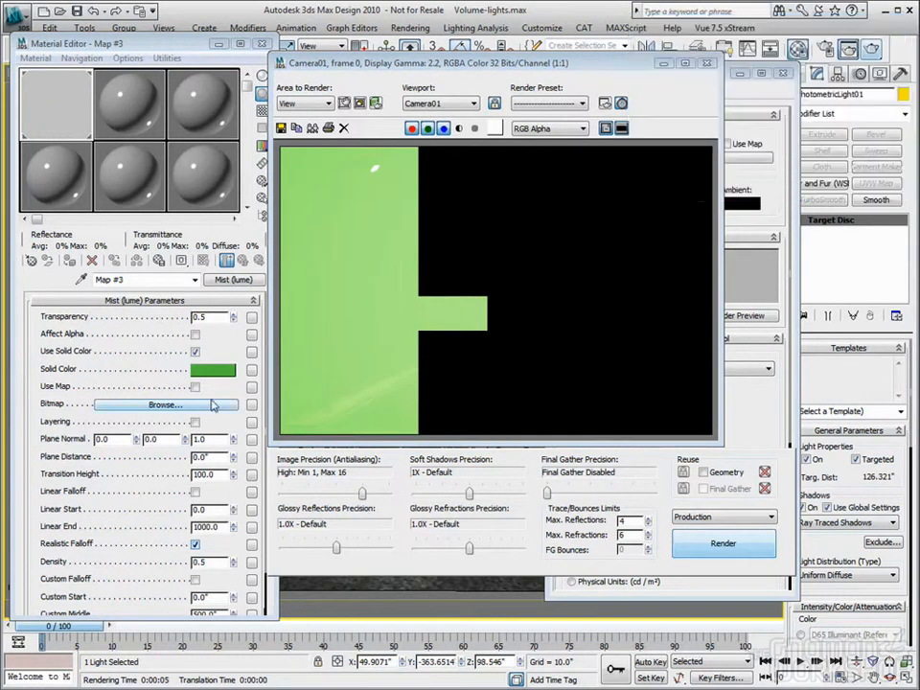
pyautogui.rightClick(201, 374)
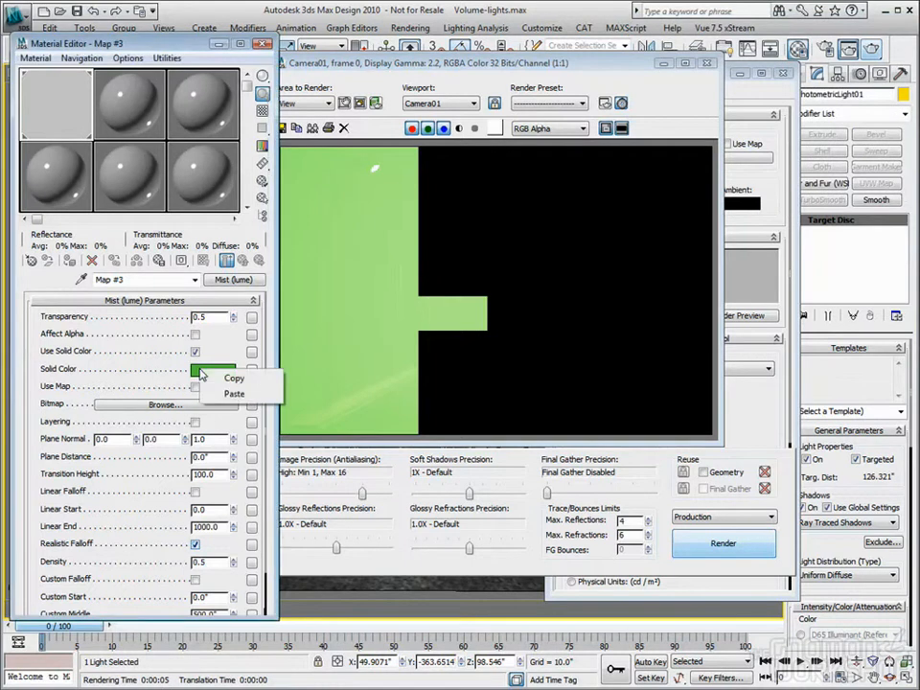
pyautogui.click(228, 394)
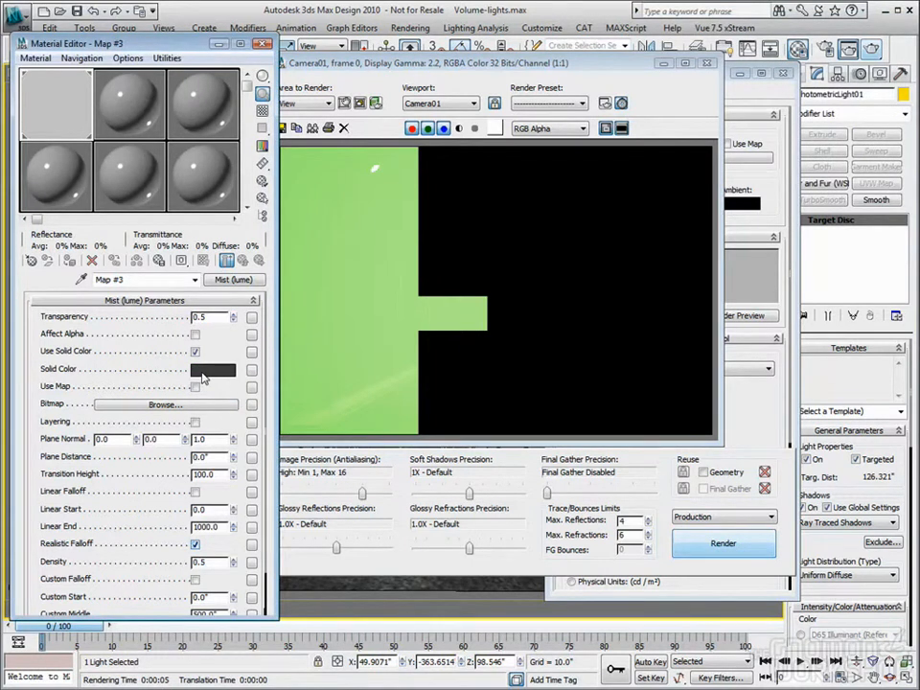
# Set the Mist shader's Transparency to 1.0 and start a test render of Camera01
pyautogui.moveTo(234, 318); pyautogui.dragTo(186, 140)
pyautogui.moveTo(233, 318); pyautogui.dragTo(300, 154)
pyautogui.hotkey('shift', 'q')
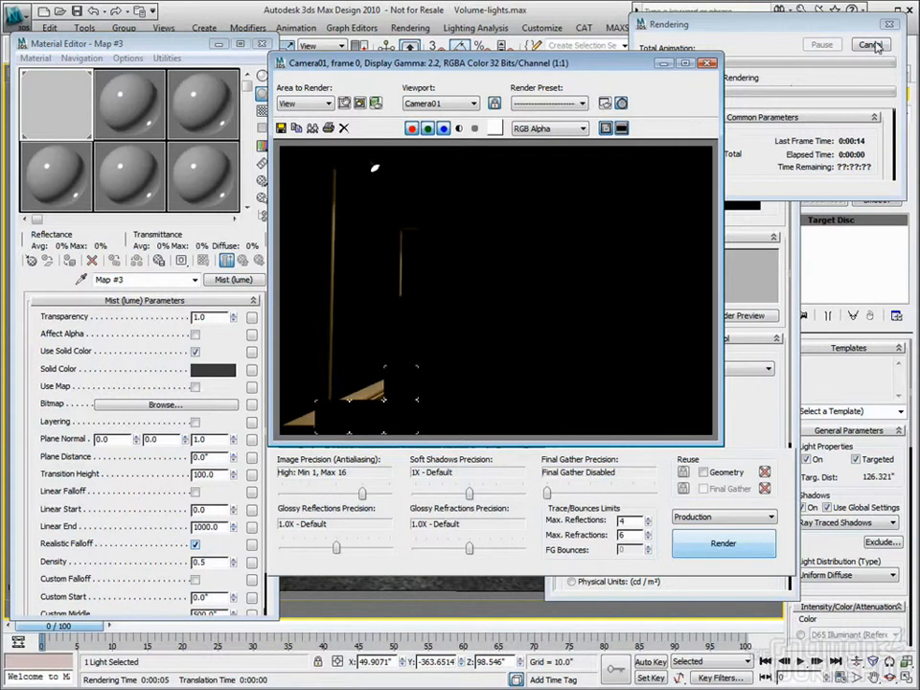
# Reset the Mist shader's Transparency to 0.0 and render the Camera01 view
pyautogui.rightClick(234, 322)
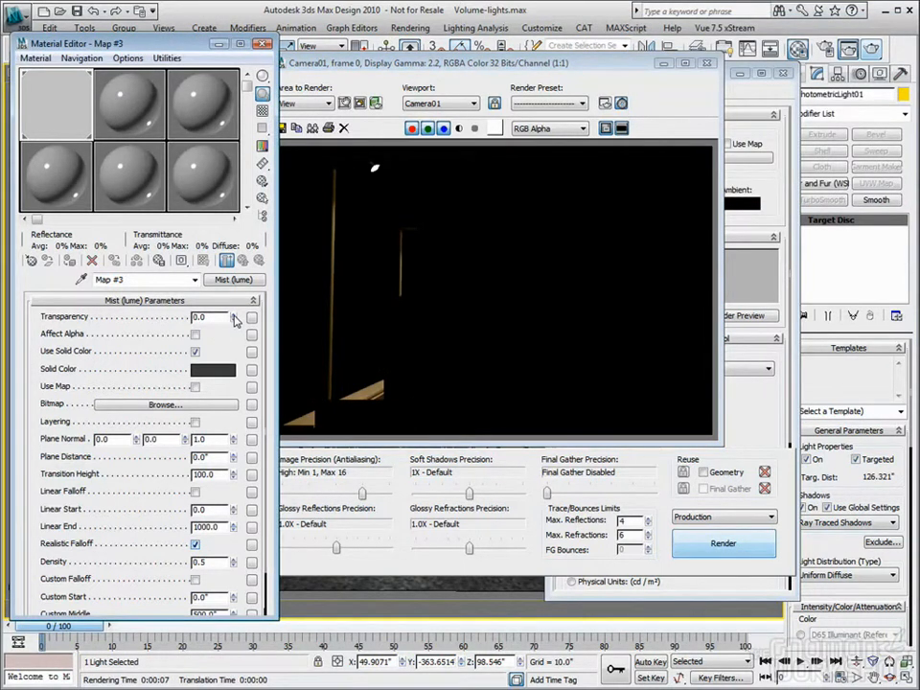
pyautogui.click(873, 51)
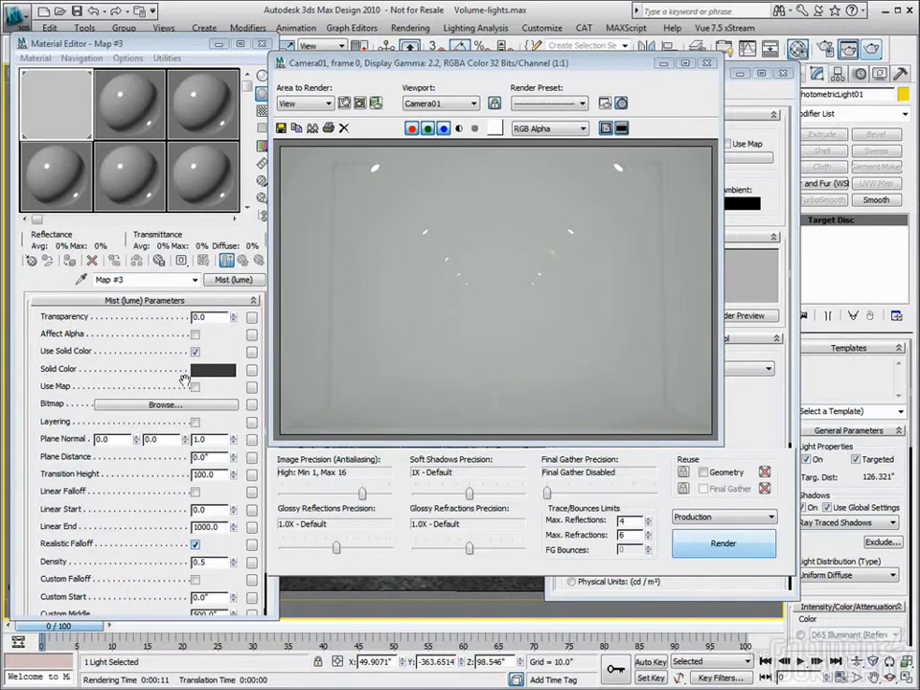
pyautogui.moveTo(234, 391)
pyautogui.mouseDown()
pyautogui.moveTo(231, 377)
pyautogui.moveTo(231, 391)
pyautogui.mouseUp()
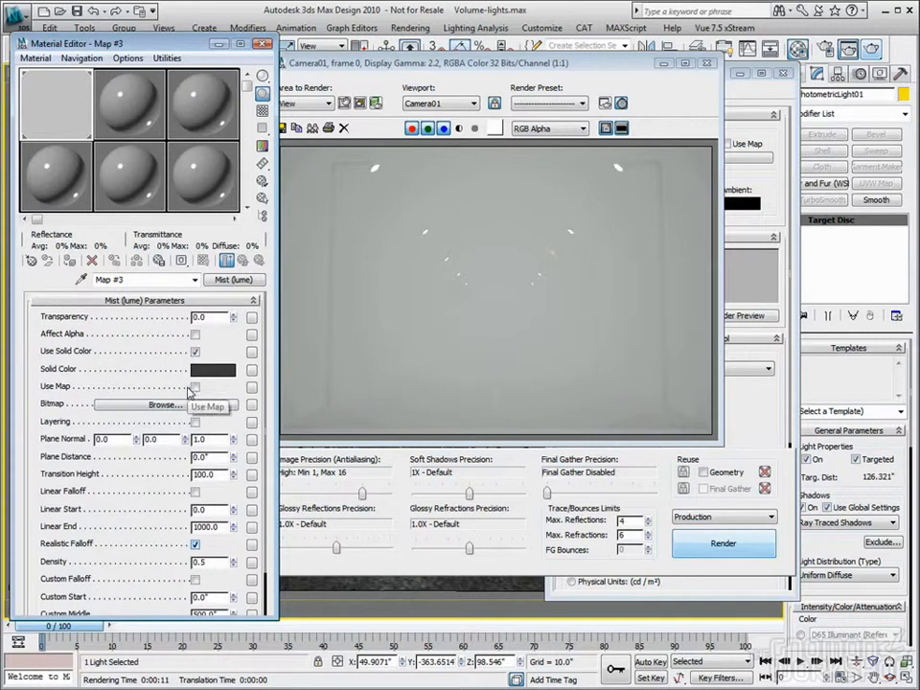
# Raise the Mist shader's Density to 19.8 and render the Camera01 view
pyautogui.moveTo(229, 391)
pyautogui.mouseDown()
pyautogui.moveTo(226, 368)
pyautogui.moveTo(226, 394)
pyautogui.mouseUp()
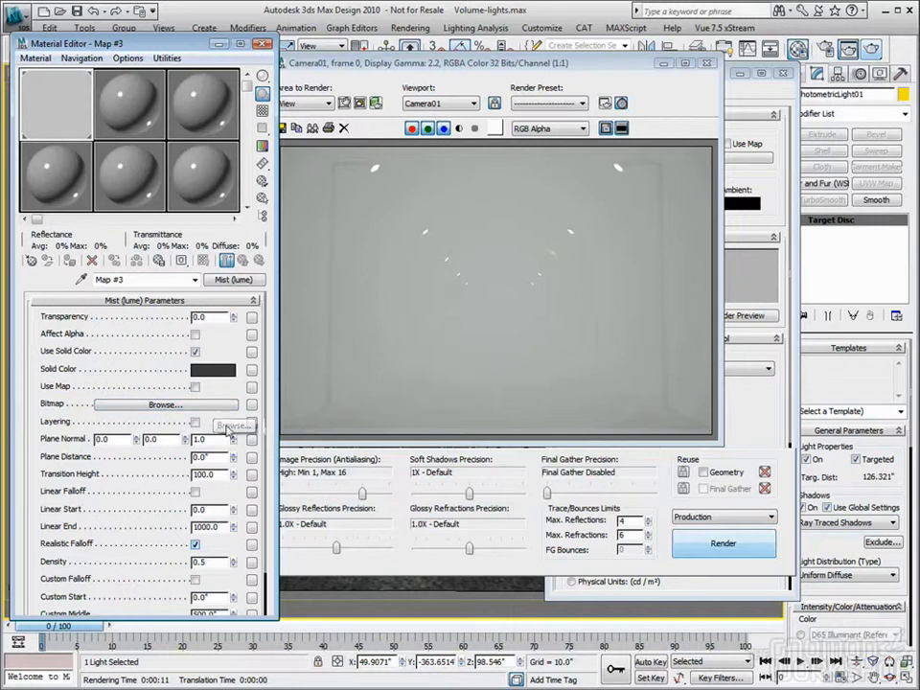
pyautogui.scroll(-2, 233, 426)
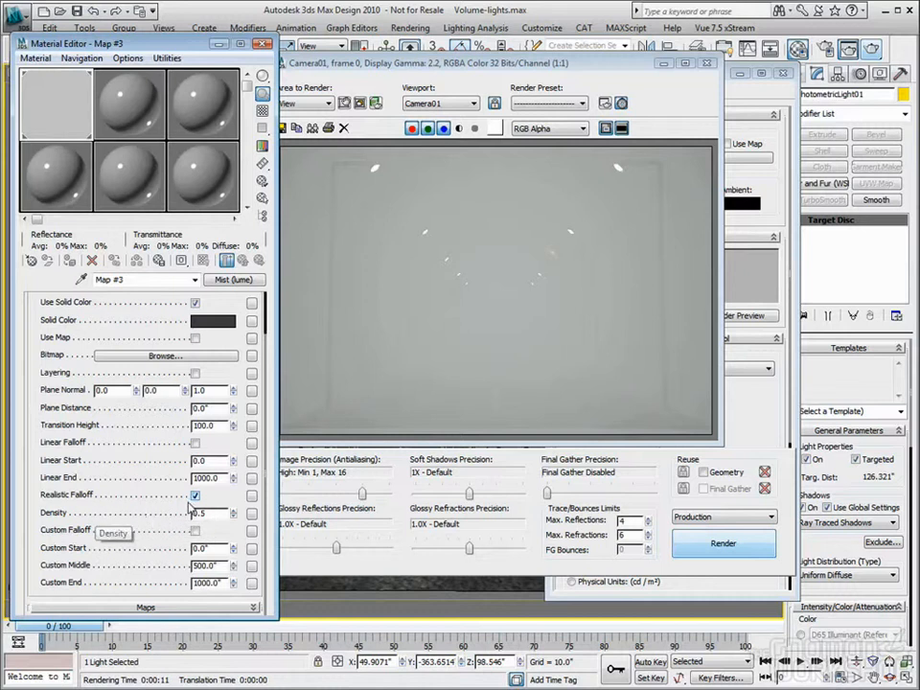
pyautogui.moveTo(235, 515); pyautogui.dragTo(226, 328)
pyautogui.moveTo(260, 600); pyautogui.dragTo(414, 655)
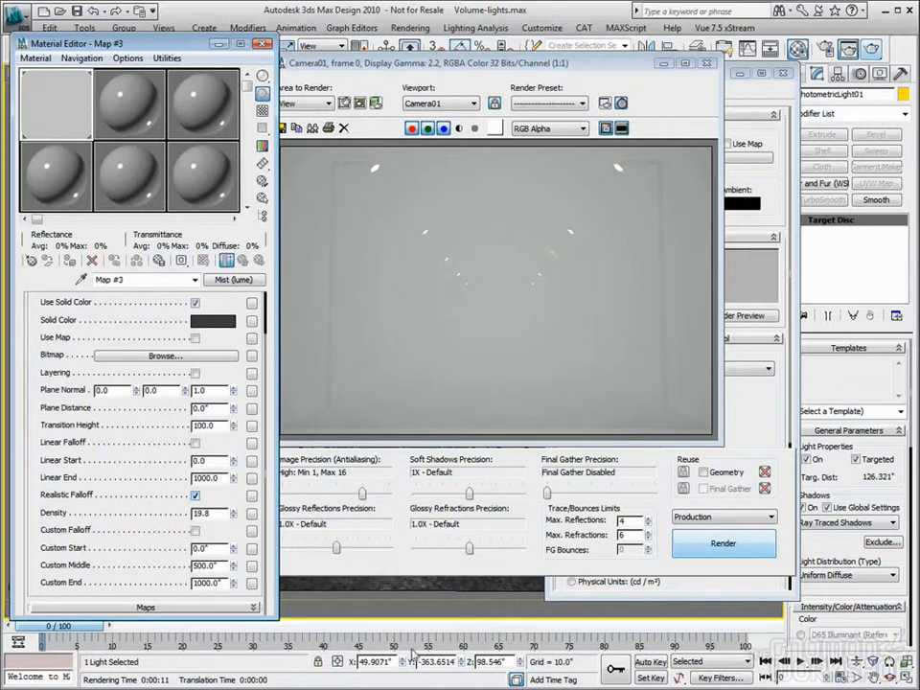
pyautogui.click(864, 46)
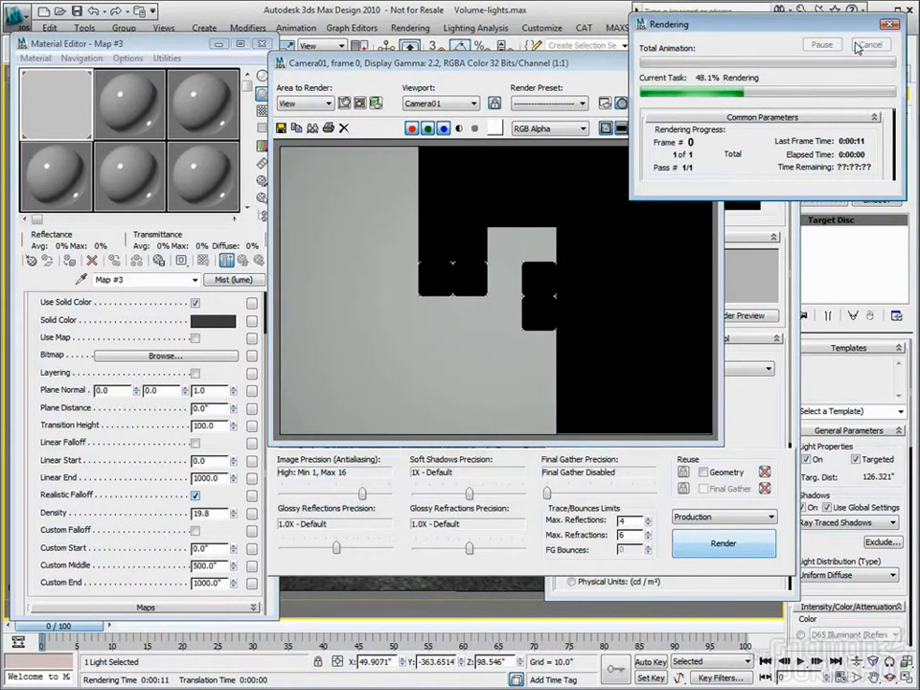
# Lower the Mist shader's Density to 0.15, render Camera01 again, and review the shader's parameters
pyautogui.rightClick(233, 515)
pyautogui.moveTo(233, 515); pyautogui.dragTo(239, 501)
pyautogui.click(871, 50)
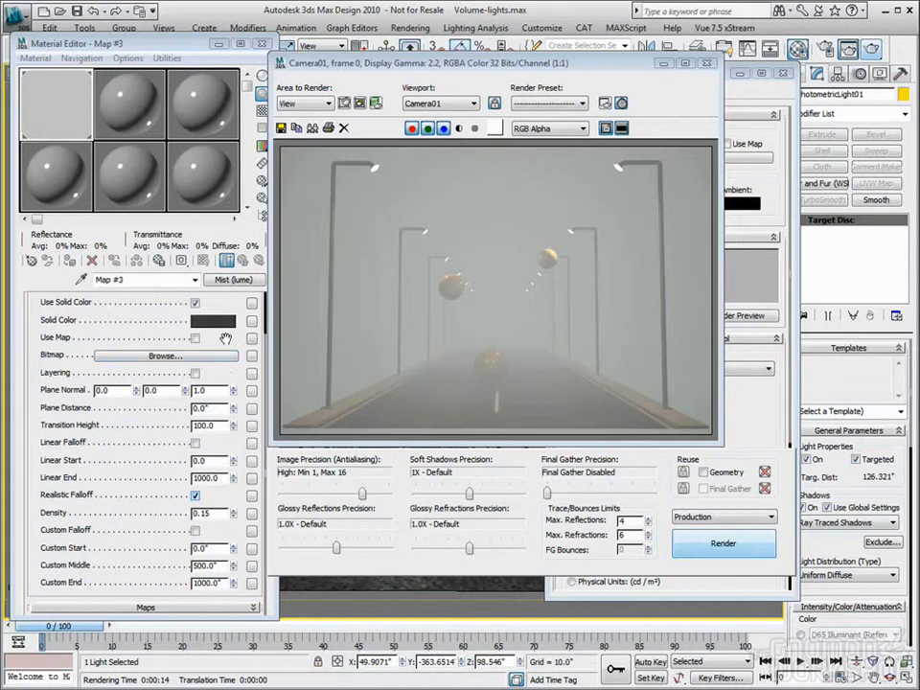
pyautogui.moveTo(227, 339); pyautogui.dragTo(219, 421)
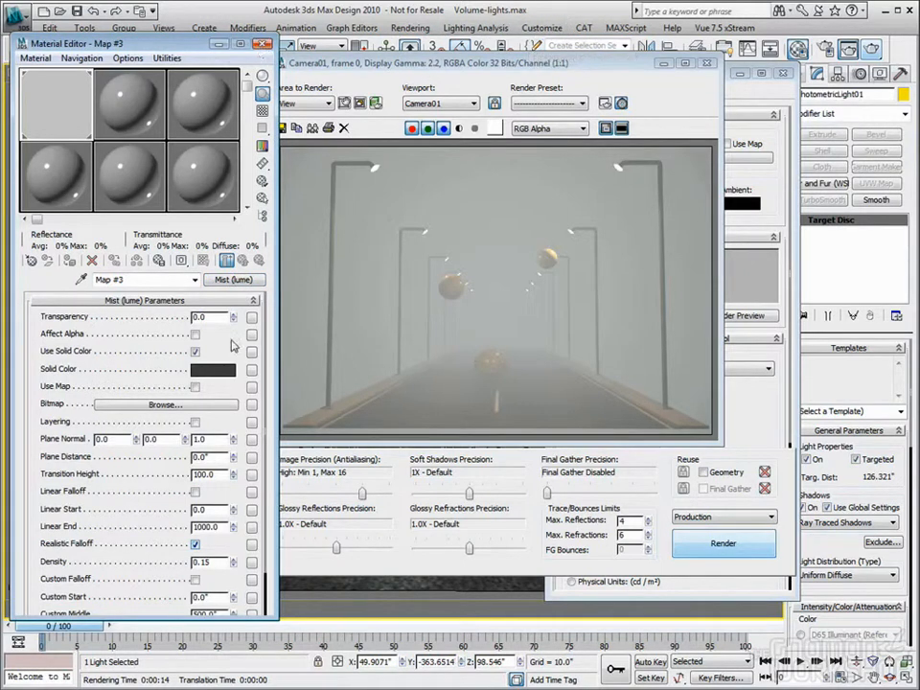
pyautogui.scroll(-2, 257, 447)
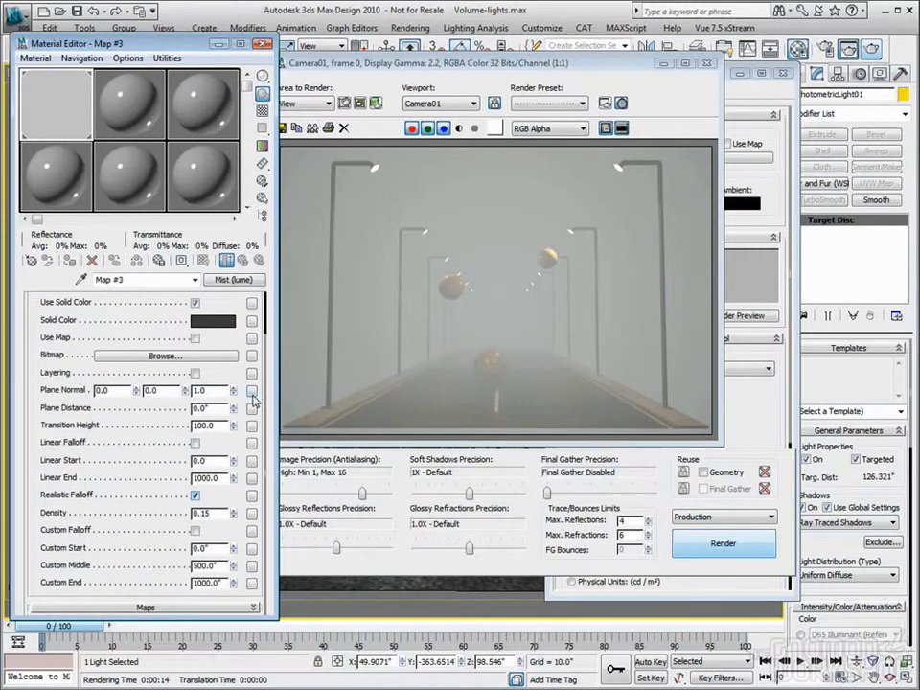
# Clear the Mist shader from the Volume camera shader slot in the mental ray render setup, and close the open dialogs
pyautogui.click(261, 44)
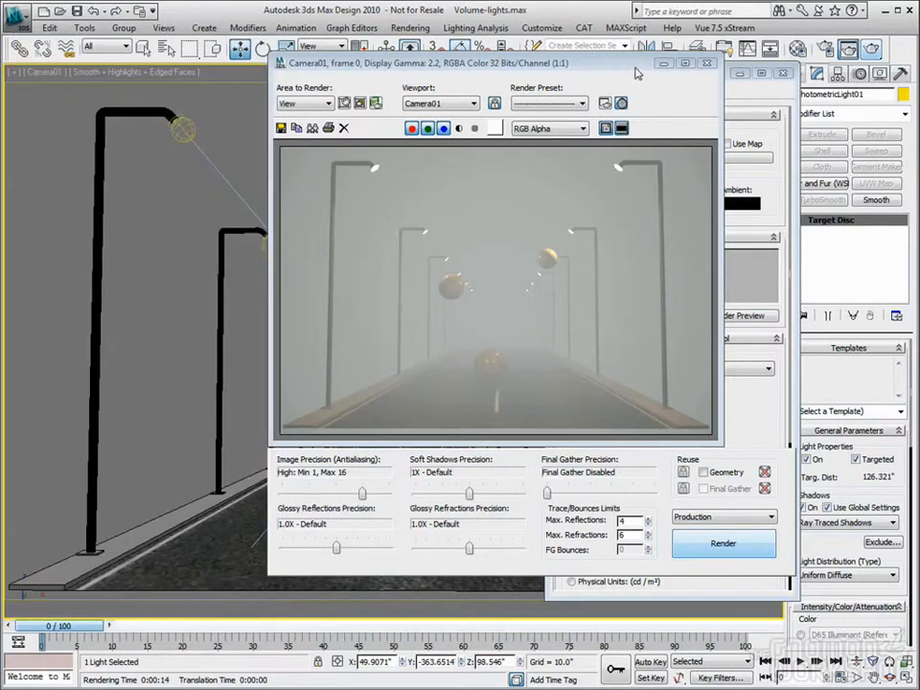
pyautogui.moveTo(635, 65); pyautogui.dragTo(435, 67)
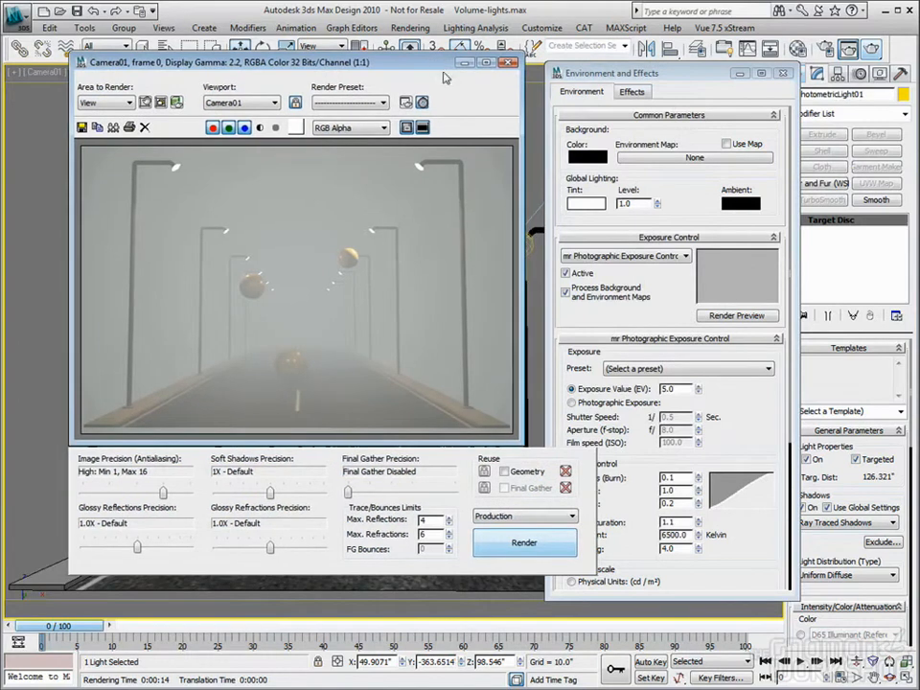
pyautogui.click(784, 74)
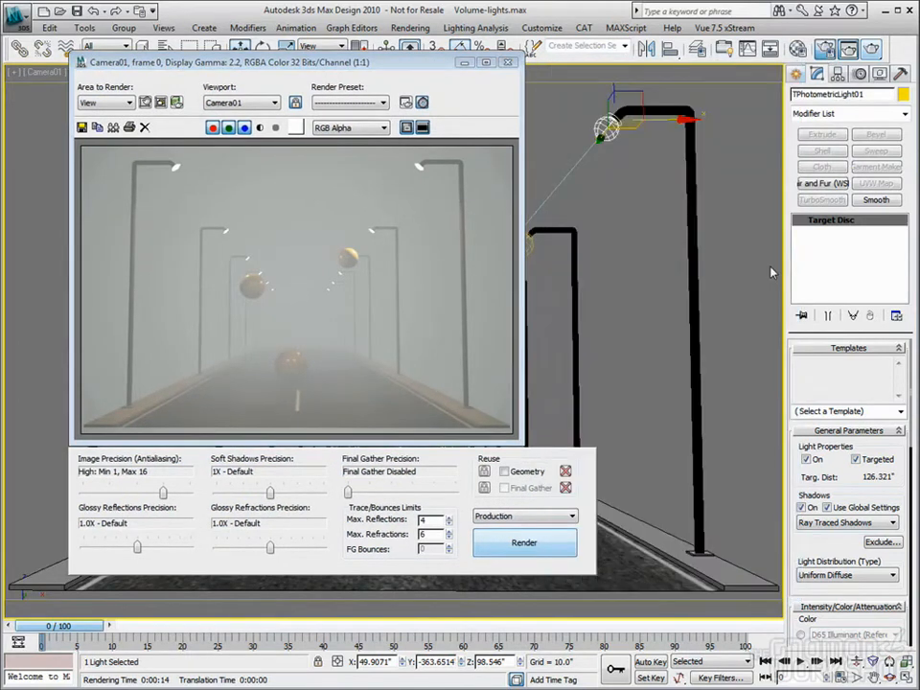
pyautogui.press('F10')
pyautogui.scroll(-10, 681, 484)
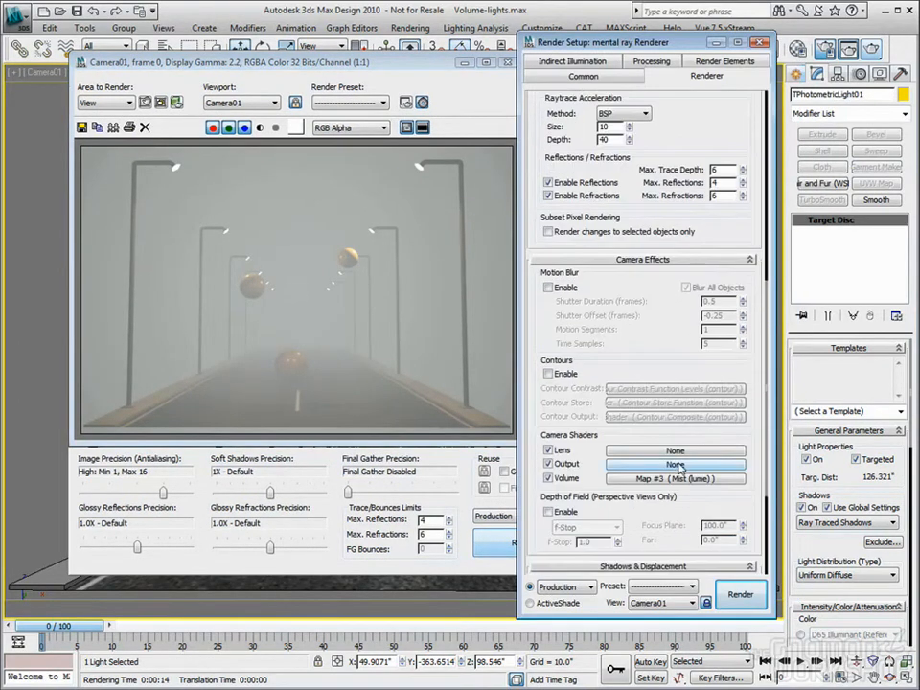
pyautogui.rightClick(681, 484)
pyautogui.click(715, 518)
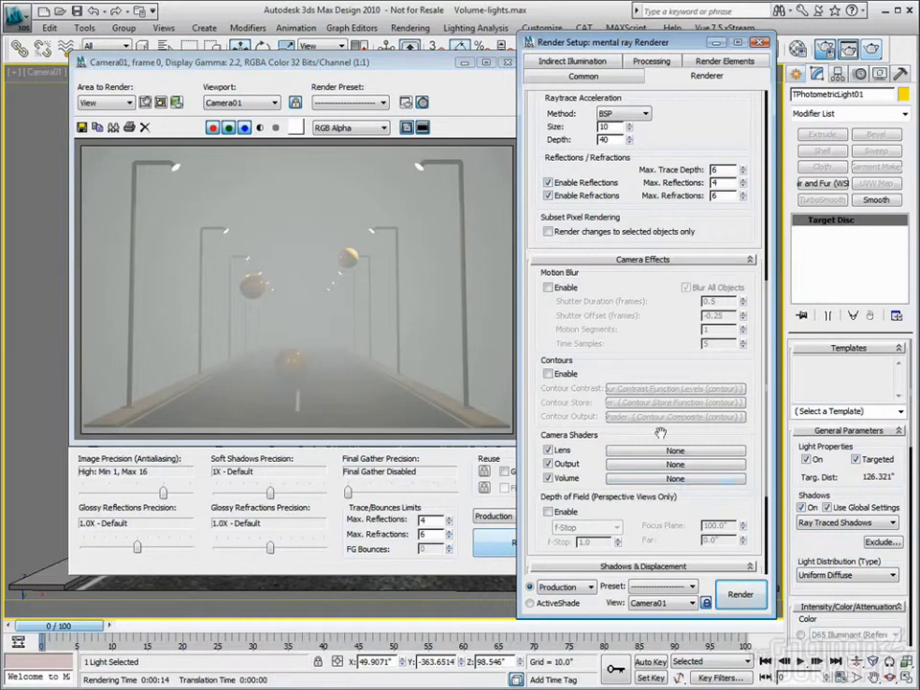
pyautogui.click(759, 42)
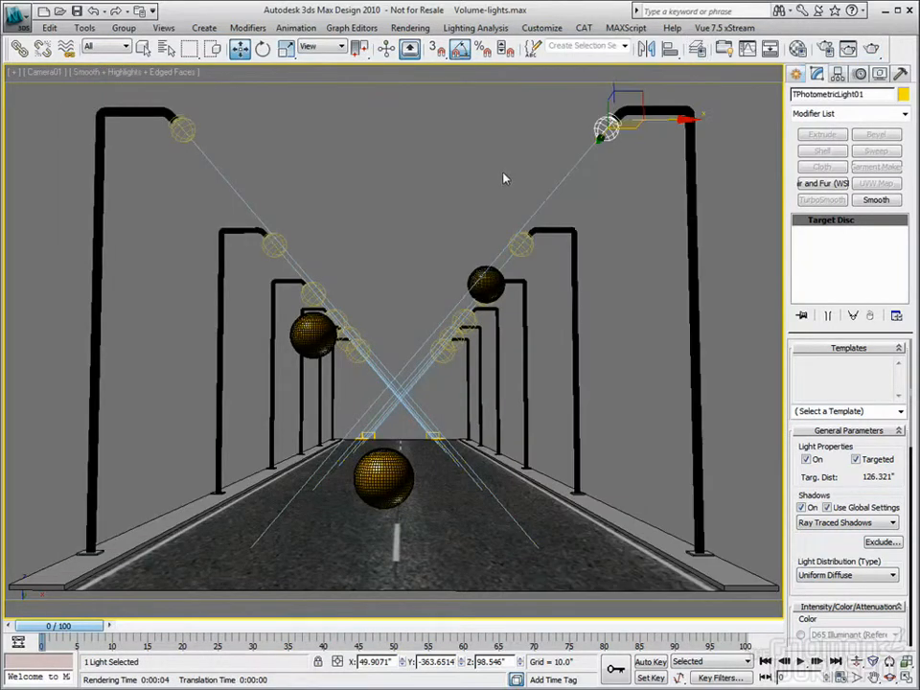
# Add a Fog atmospheric effect to the scene's environment
pyautogui.click(410, 28)
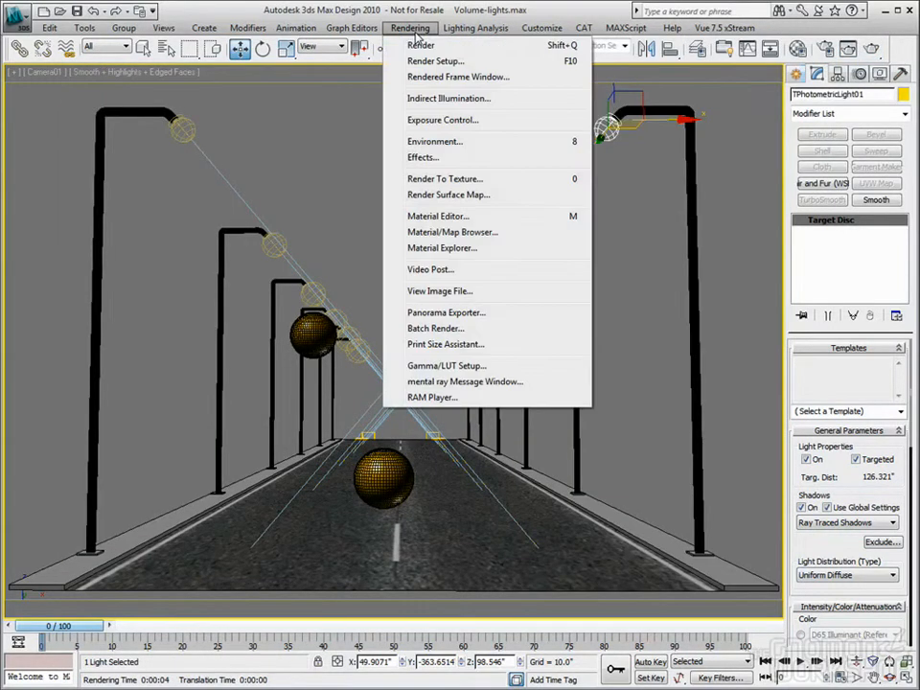
pyautogui.click(436, 143)
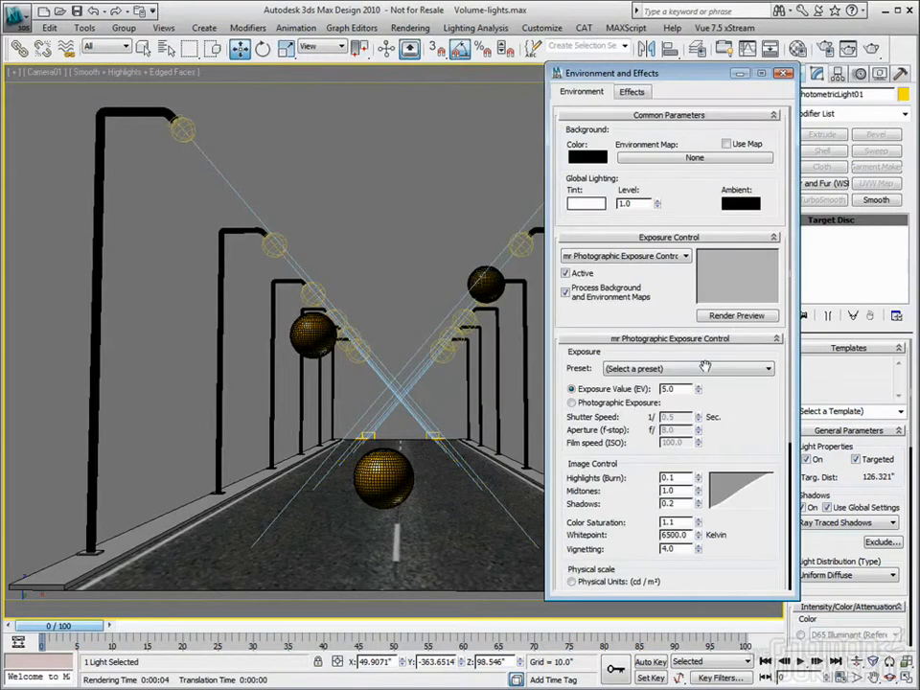
pyautogui.scroll(-5, 764, 433)
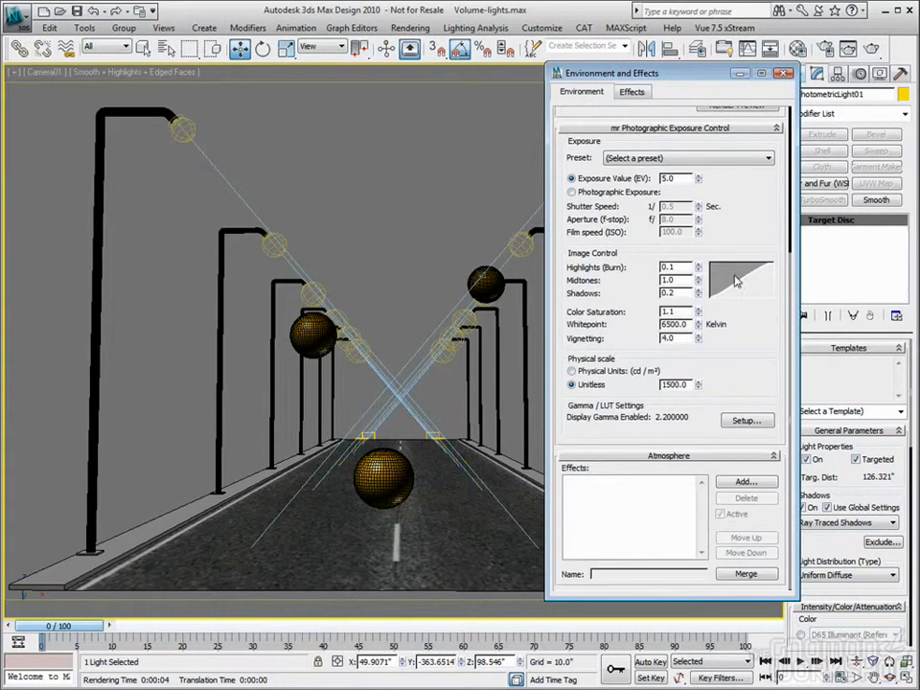
pyautogui.click(742, 483)
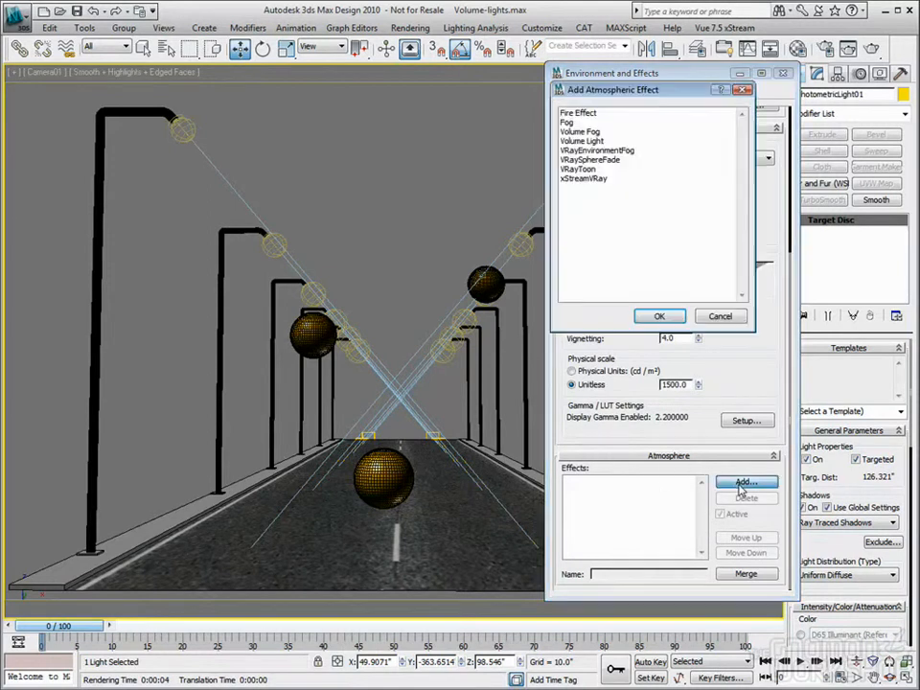
pyautogui.click(579, 133)
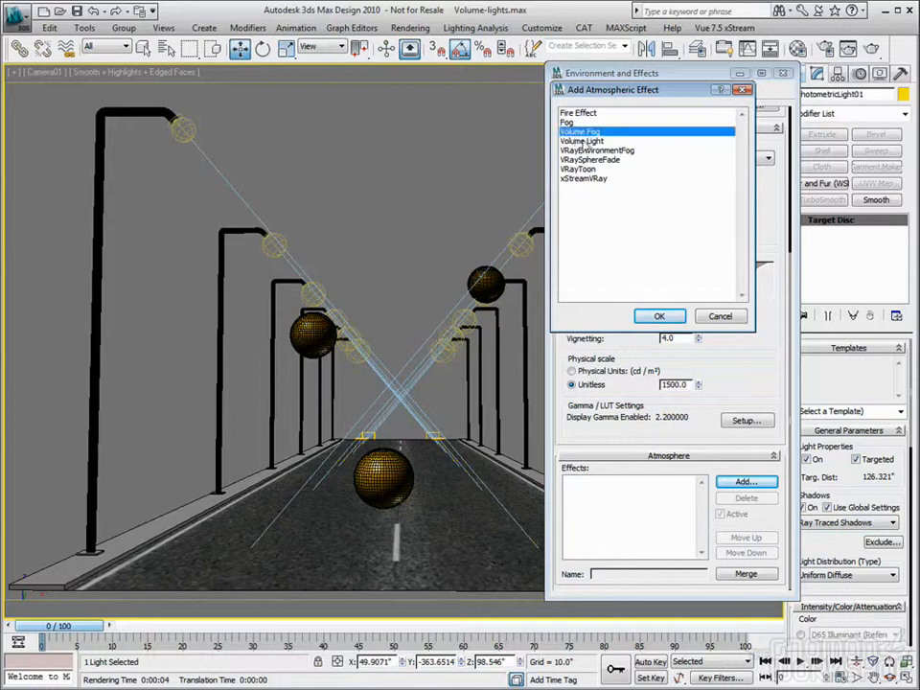
pyautogui.click(570, 124)
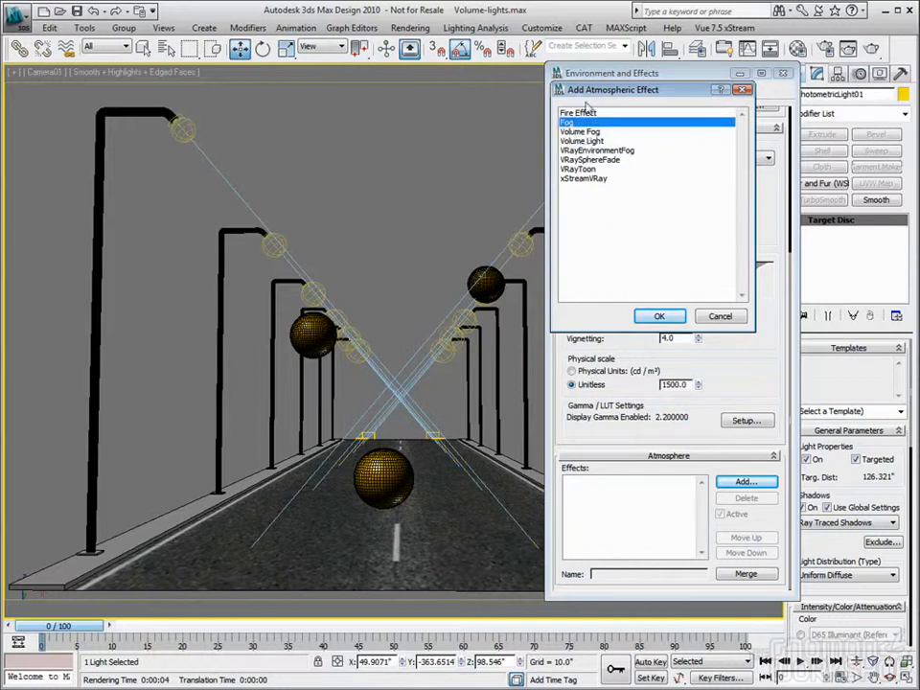
pyautogui.click(660, 316)
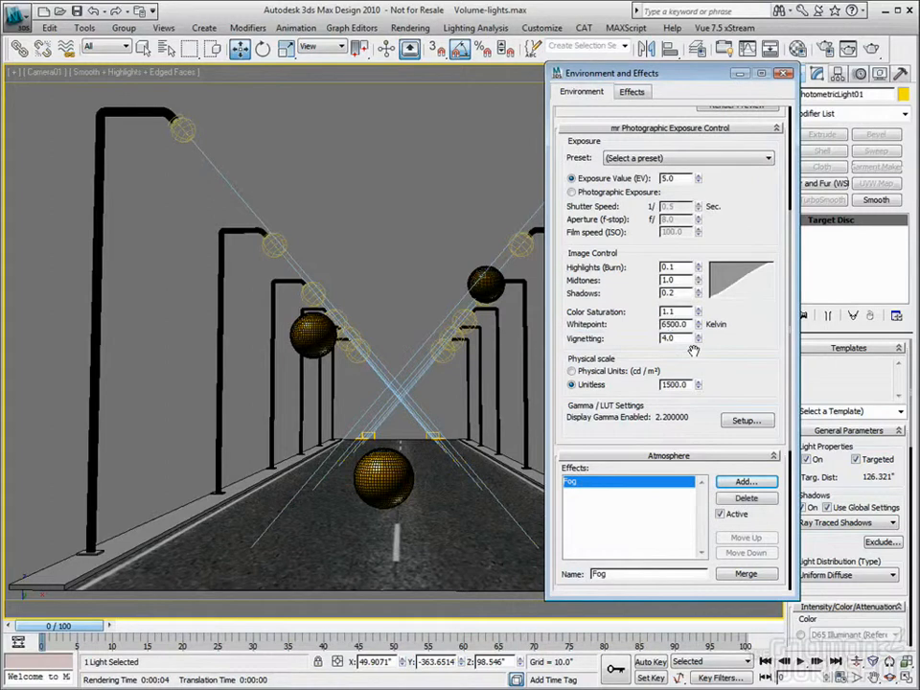
# Render the Camera01 view using the Fog effect's default settings
pyautogui.scroll(-6, 700, 345)
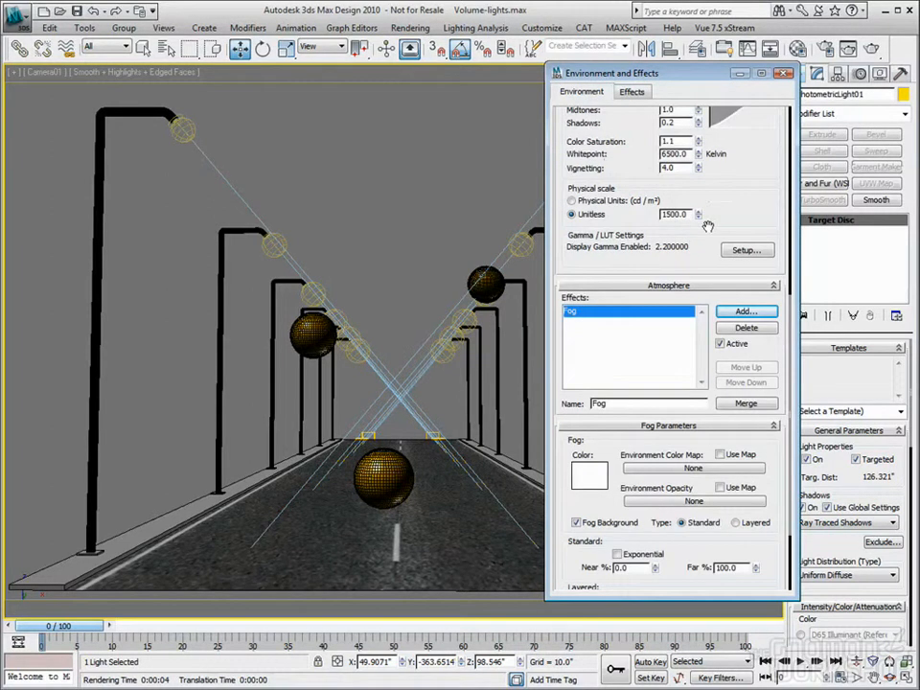
pyautogui.click(872, 49)
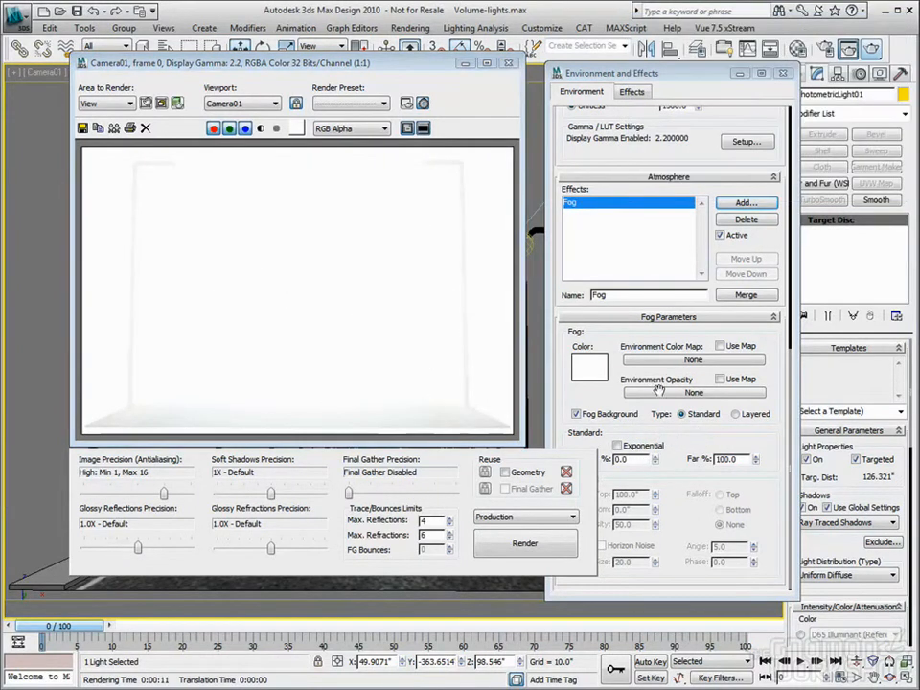
pyautogui.click(693, 447)
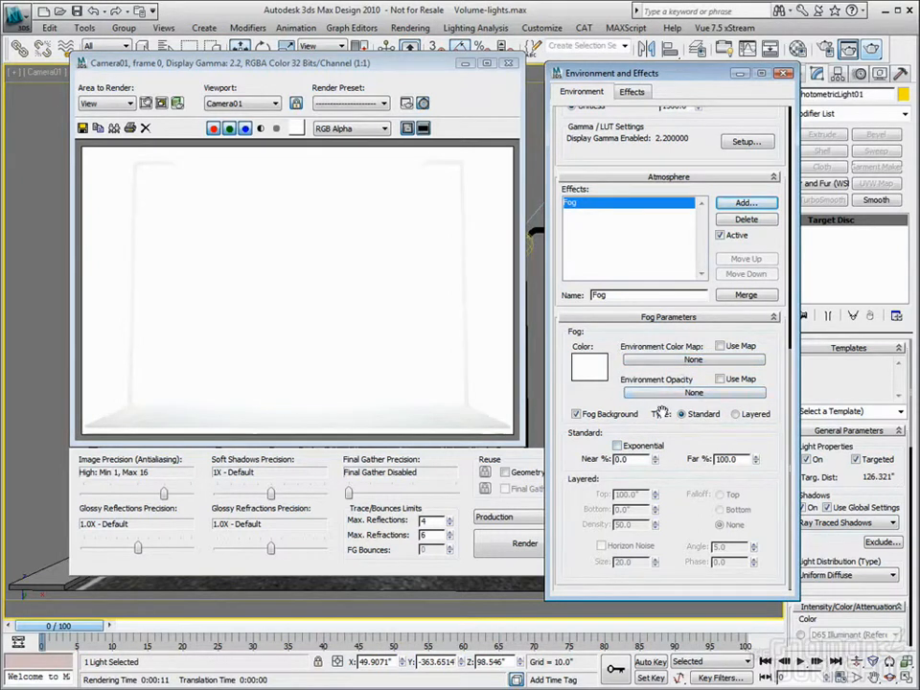
# Set the Fog color to a medium gray of RGB 82 and test it with a partial Camera01 render
pyautogui.click(589, 374)
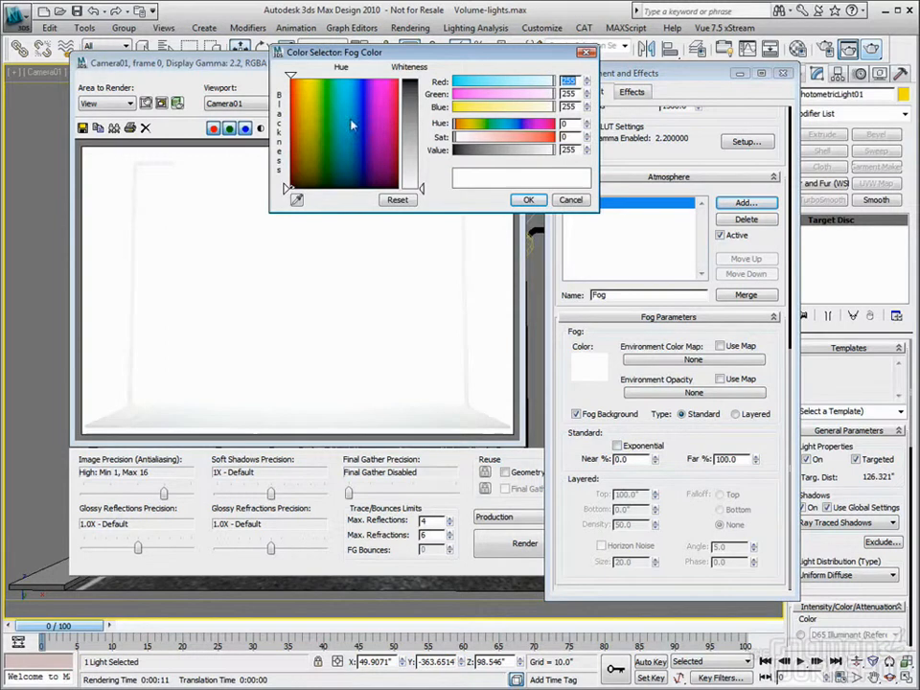
pyautogui.moveTo(409, 119); pyautogui.dragTo(409, 115)
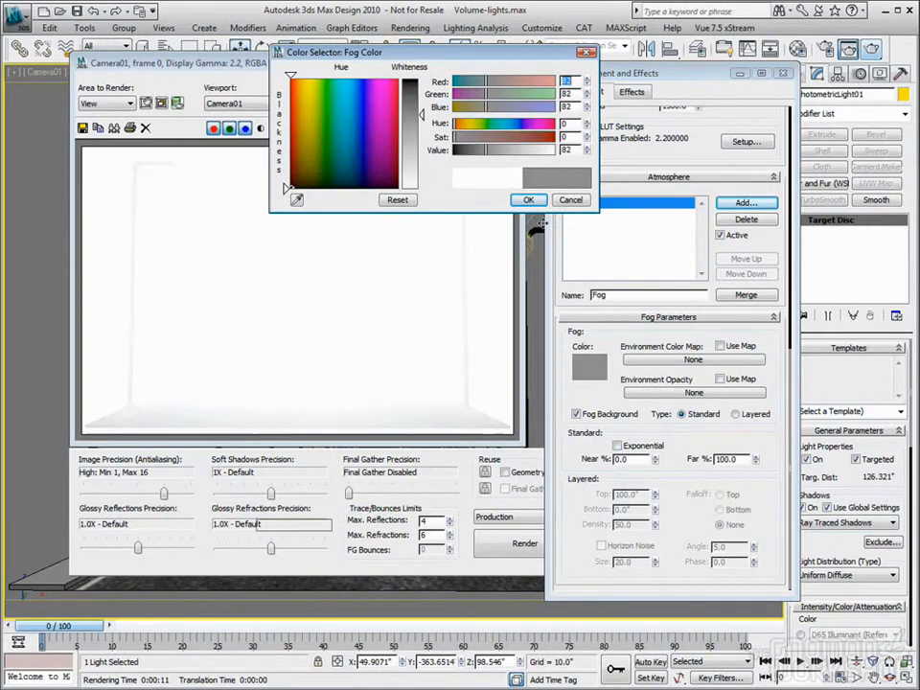
pyautogui.click(529, 201)
pyautogui.click(878, 56)
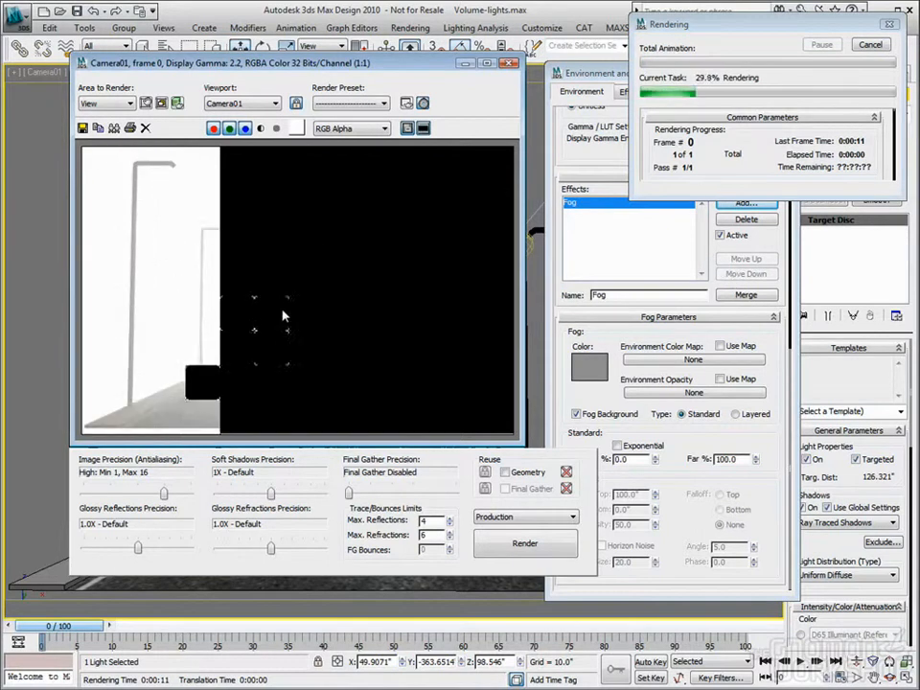
pyautogui.click(870, 45)
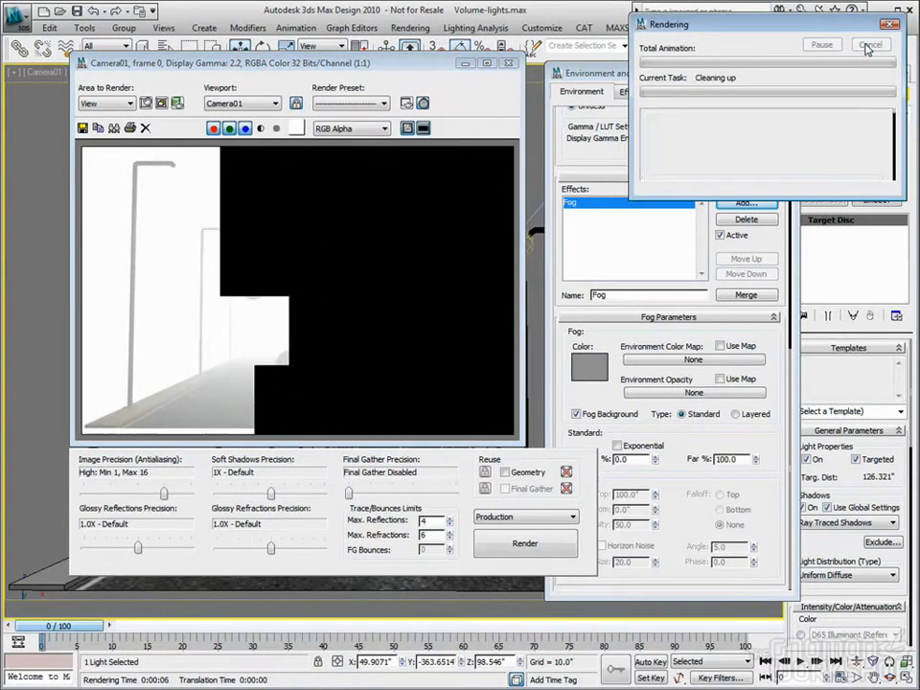
# Turn off Fog Background for the Fog effect and render the Camera01 view
pyautogui.click(691, 431)
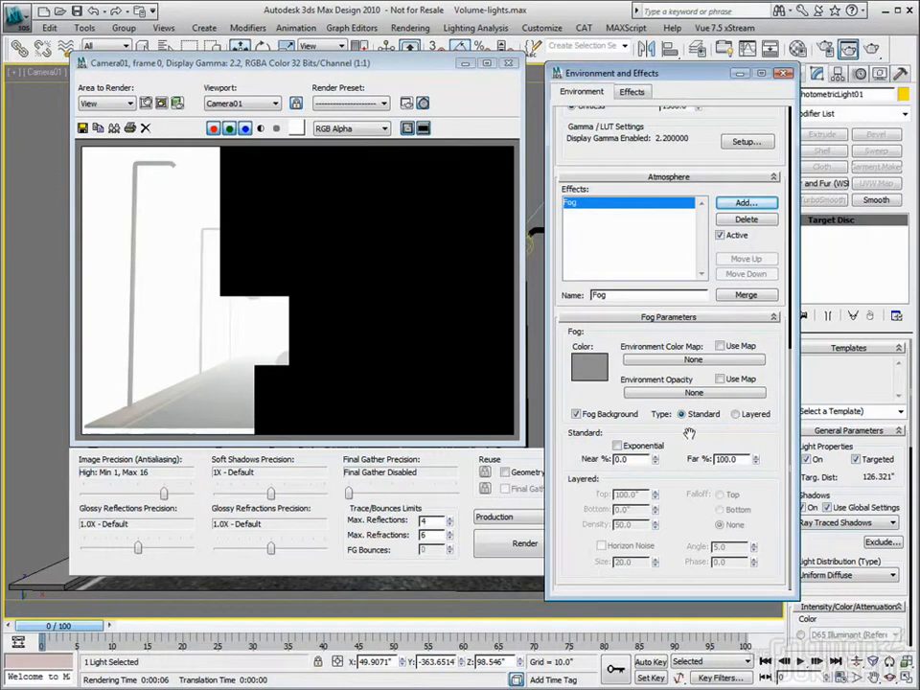
pyautogui.click(576, 415)
pyautogui.click(872, 48)
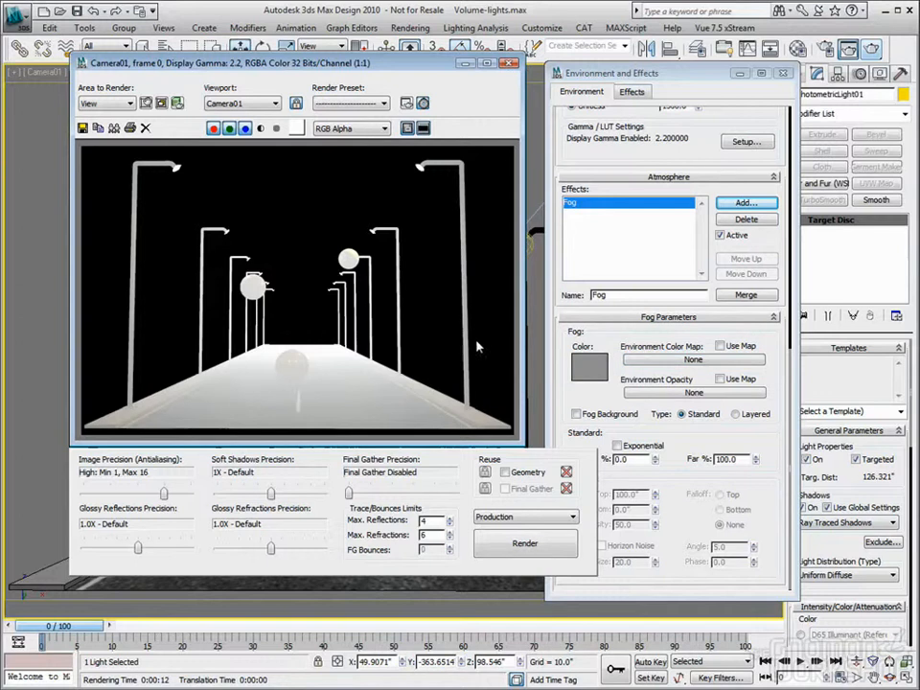
# Assign a Checker map as the Fog's Environment Color Map, and instance it into the second Material Editor sample slot
pyautogui.click(687, 393)
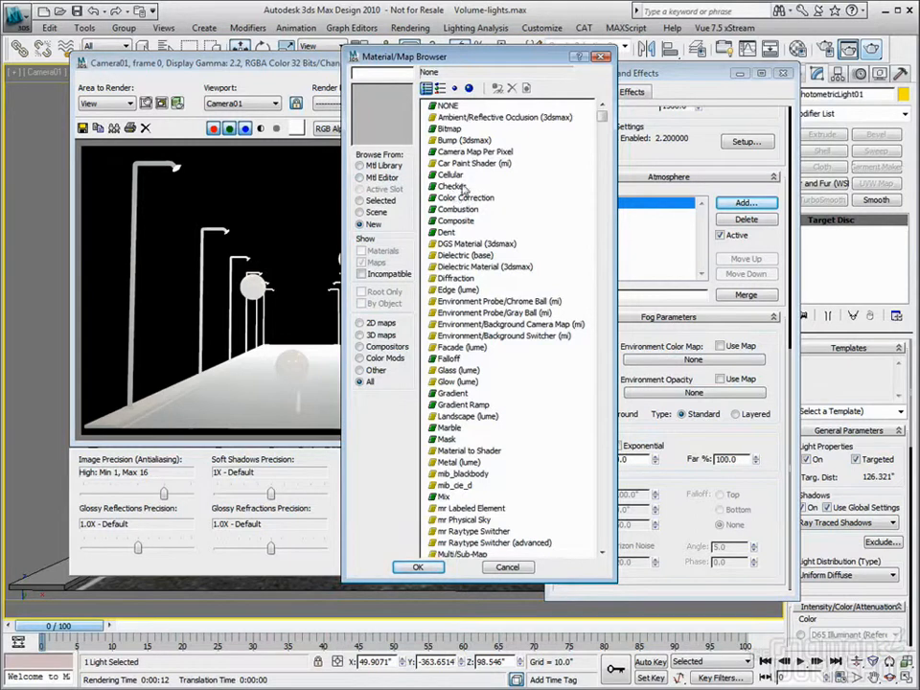
pyautogui.doubleClick(458, 188)
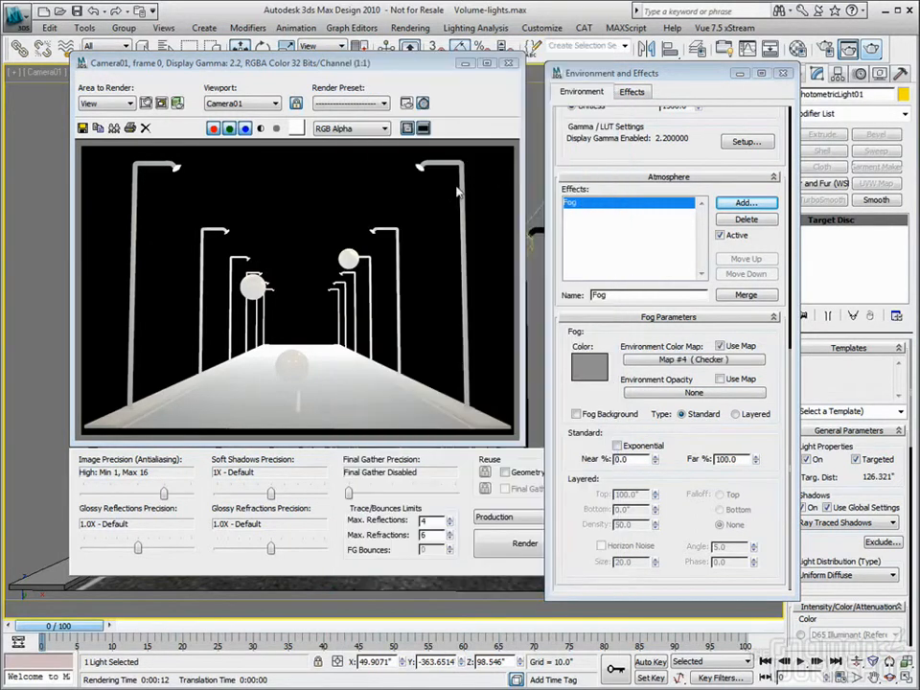
pyautogui.press('m')
pyautogui.moveTo(734, 357); pyautogui.dragTo(106, 91)
pyautogui.click(112, 372)
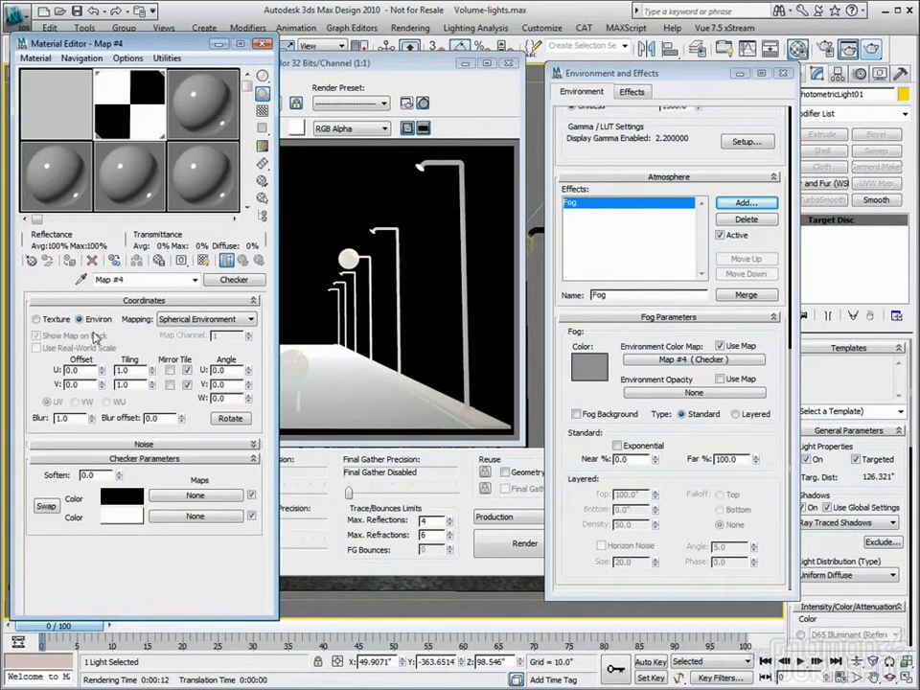
# Set the Checker map's environment mapping to Screen, with U and V tiling of 5.0
pyautogui.click(192, 320)
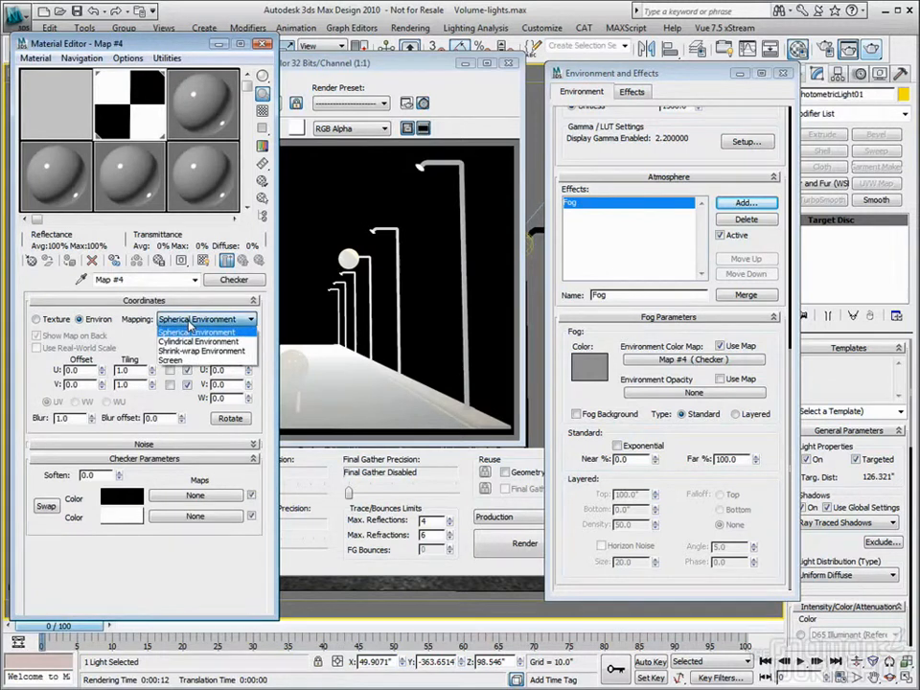
pyautogui.click(177, 361)
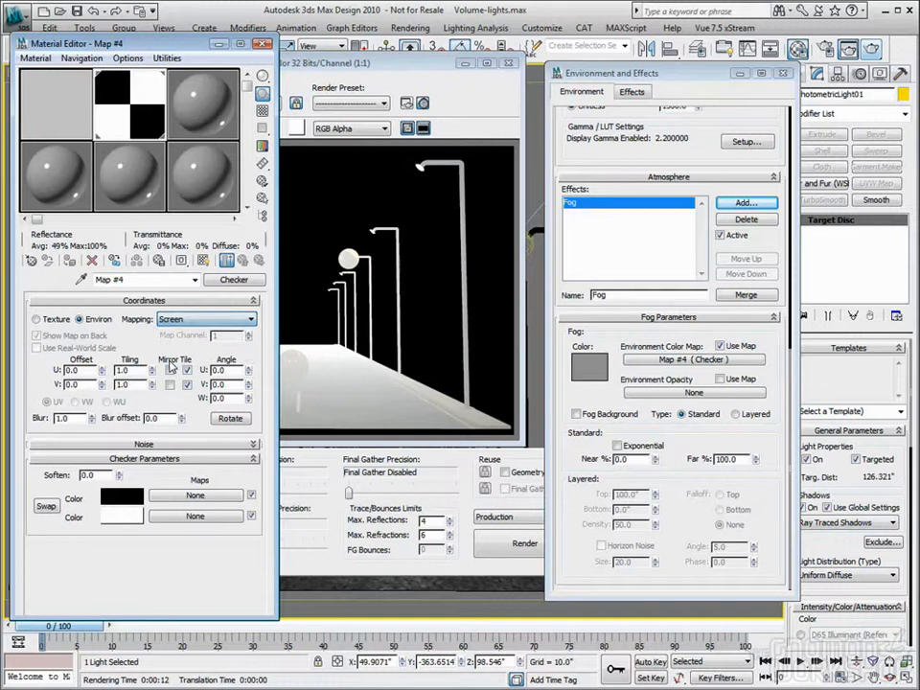
pyautogui.moveTo(133, 371); pyautogui.dragTo(98, 375)
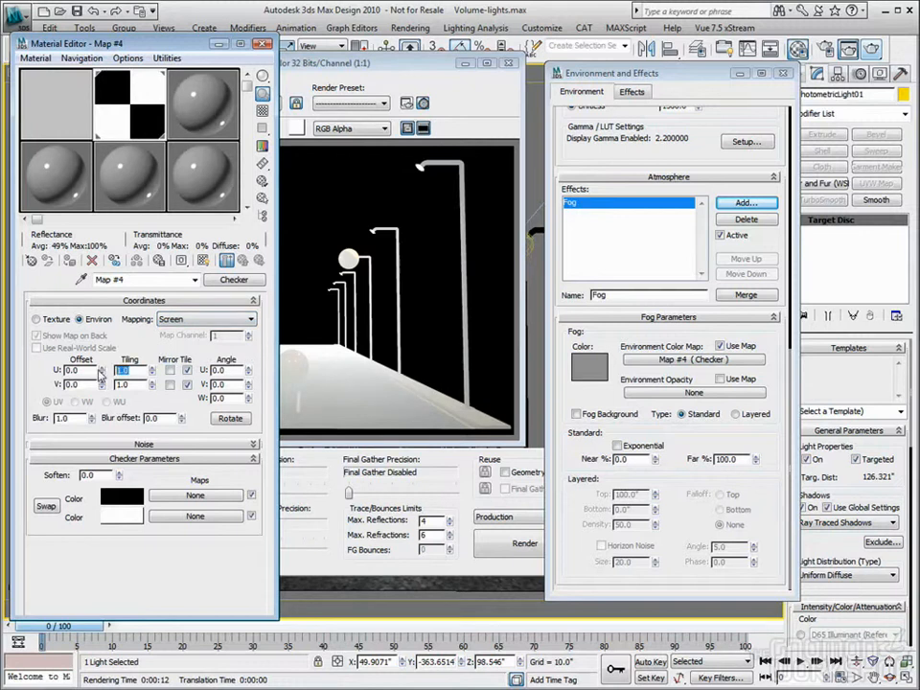
pyautogui.write('5')
pyautogui.press('Tab')
pyautogui.write('5')
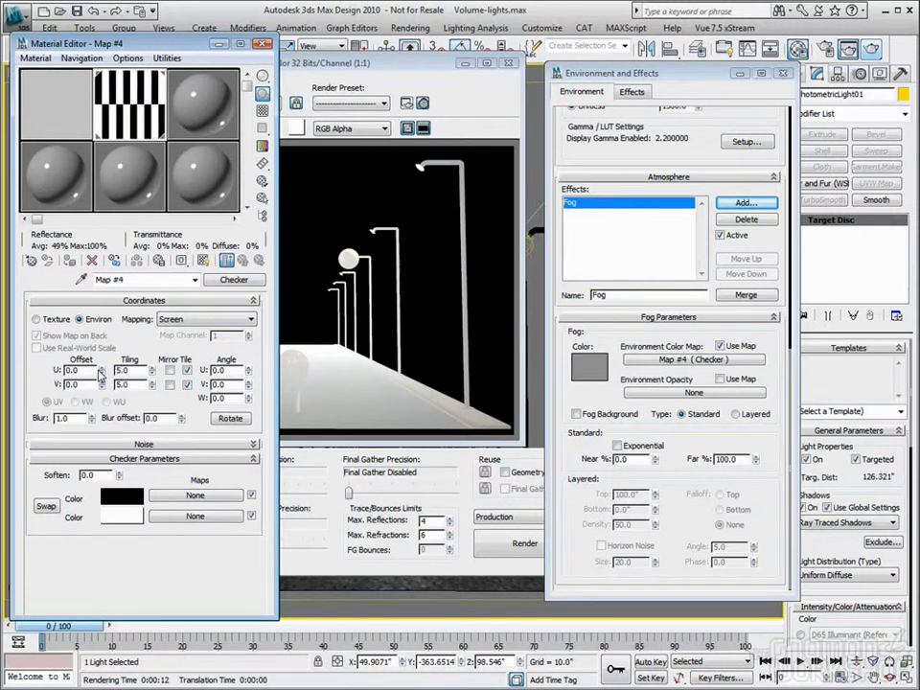
pyautogui.press('Return')
# Change the Checker map's first color to red and its second color to green
pyautogui.click(113, 500)
pyautogui.click(396, 113)
pyautogui.click(523, 199)
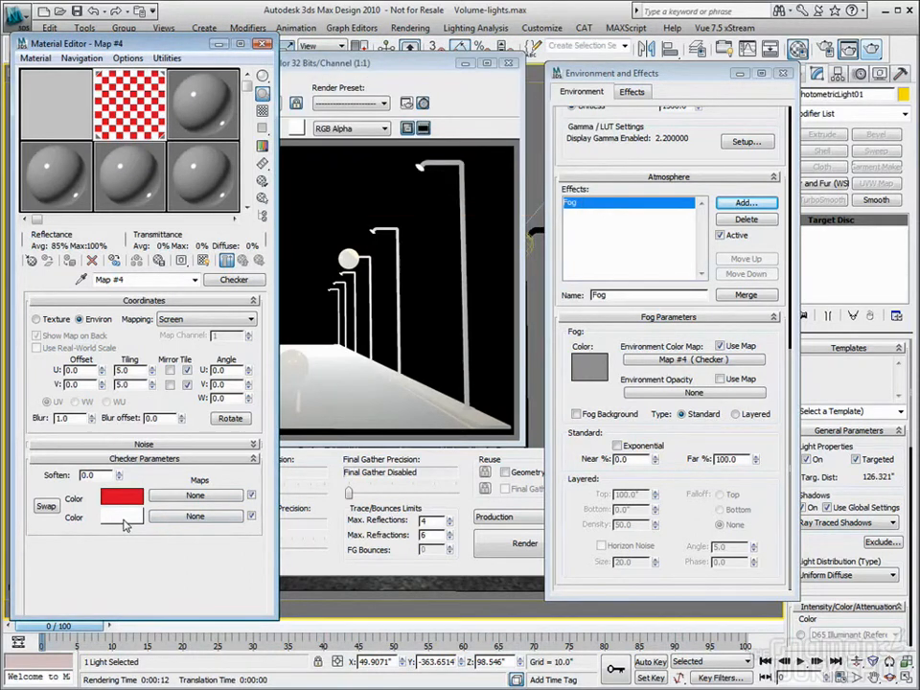
pyautogui.click(127, 518)
pyautogui.moveTo(305, 94); pyautogui.dragTo(327, 96)
pyautogui.moveTo(422, 190); pyautogui.dragTo(422, 98)
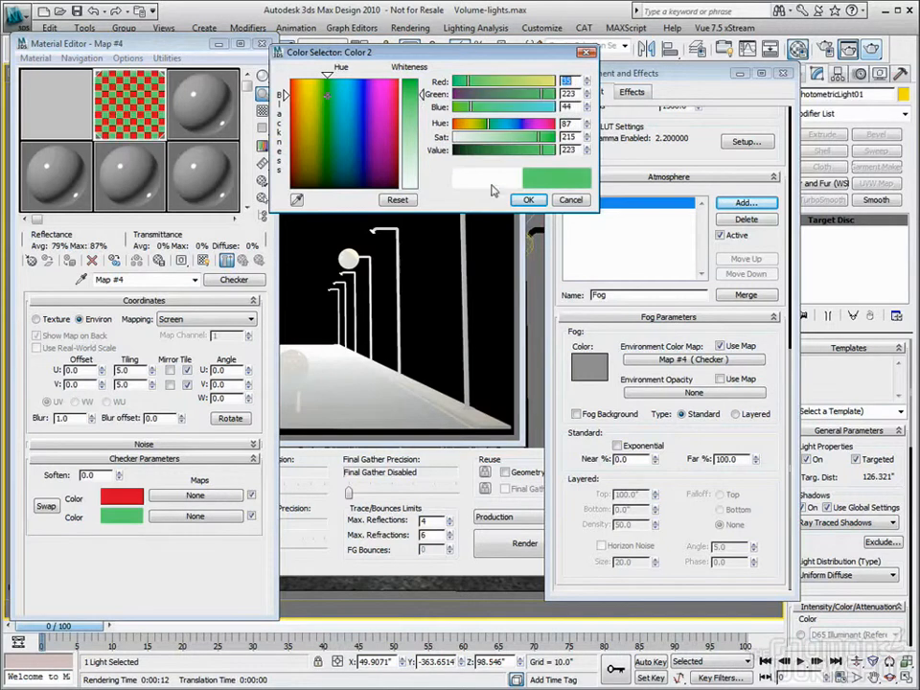
pyautogui.click(528, 200)
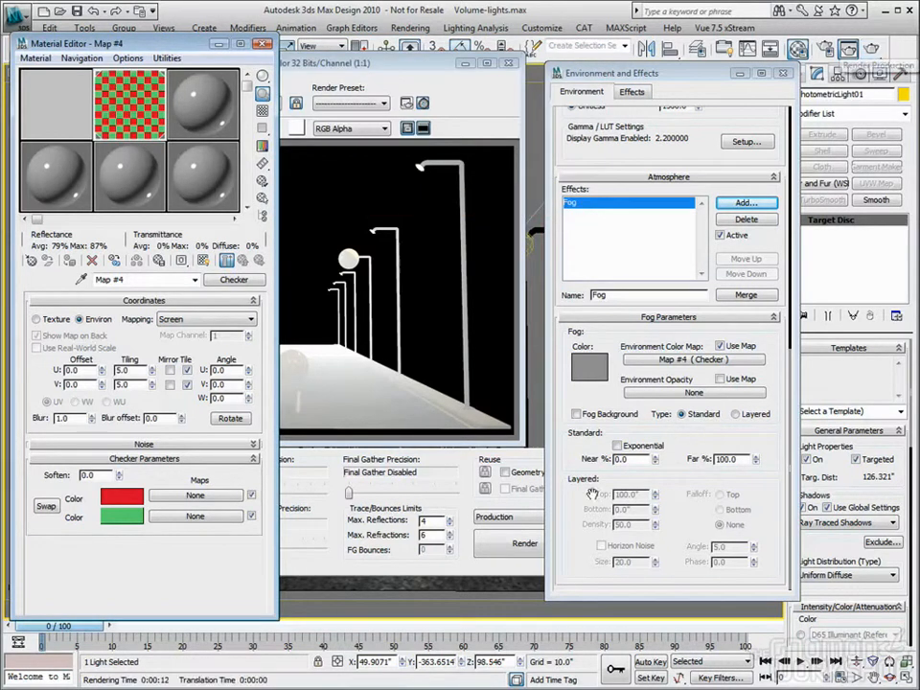
# Turn on Fog Background and test the checker-colored fog with a partial Camera01 render
pyautogui.click(577, 414)
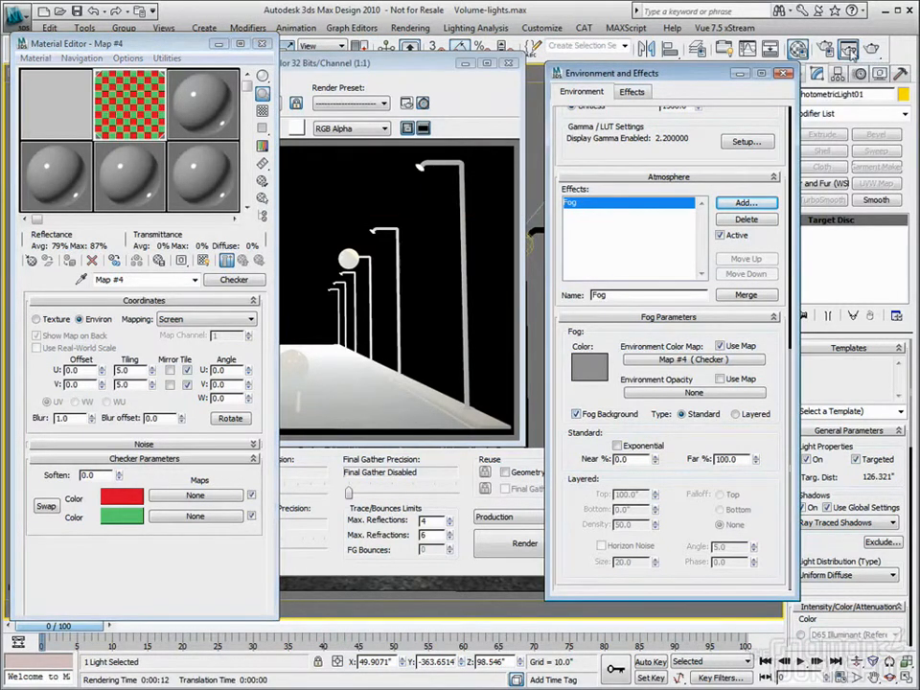
pyautogui.click(875, 47)
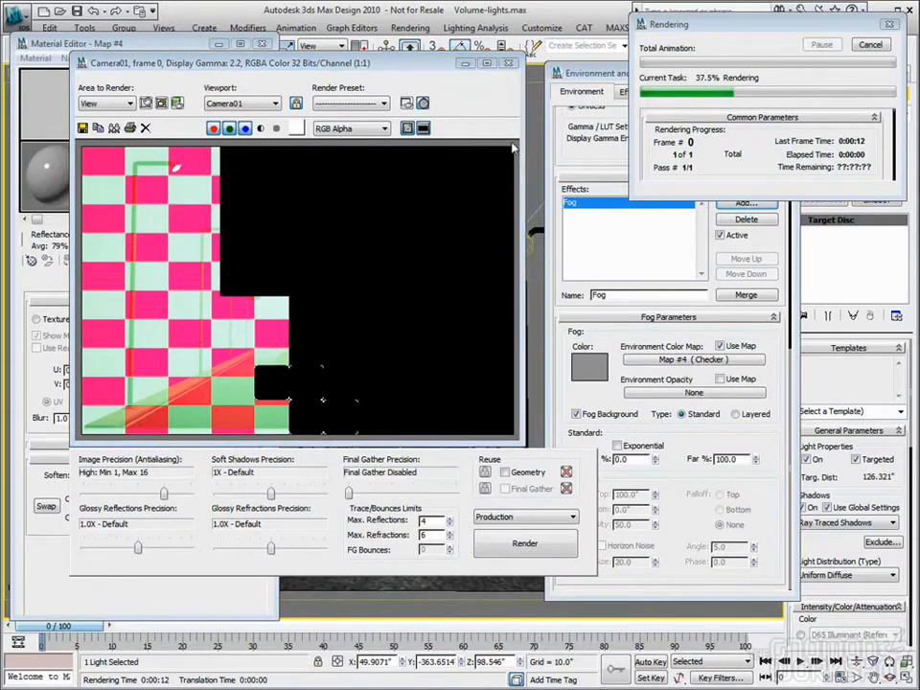
pyautogui.click(868, 45)
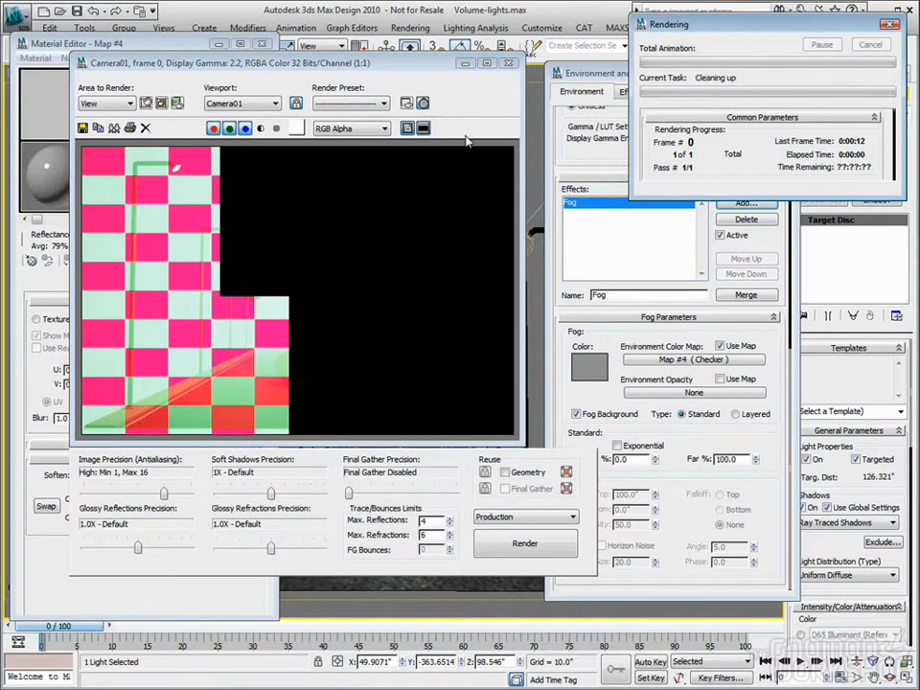
pyautogui.click(510, 65)
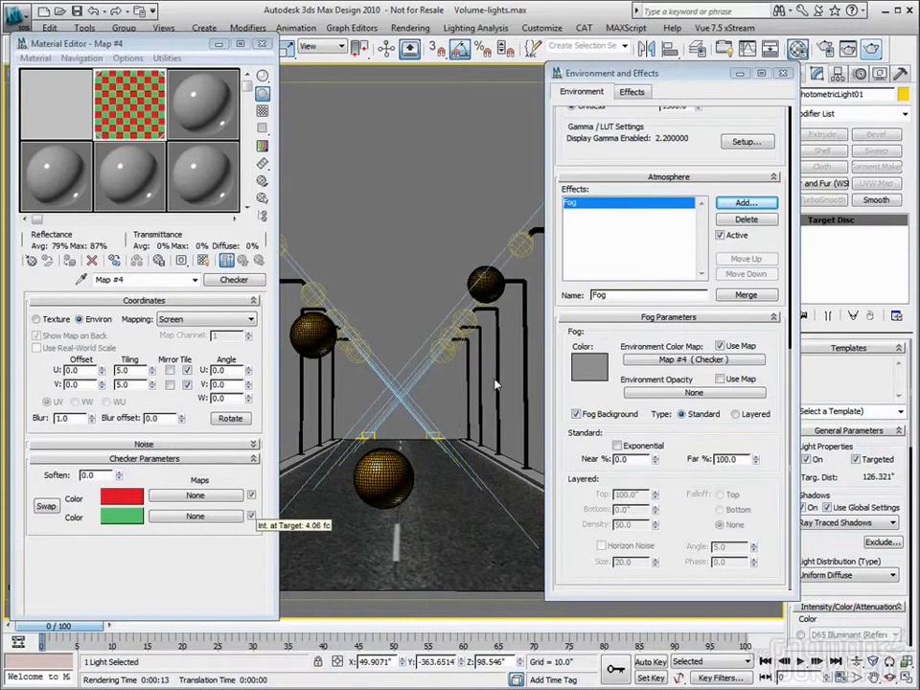
# Move the Checker map from the Fog's Environment Color Map to Environment Opacity as a copy, and turn off the color map
pyautogui.rightClick(707, 362)
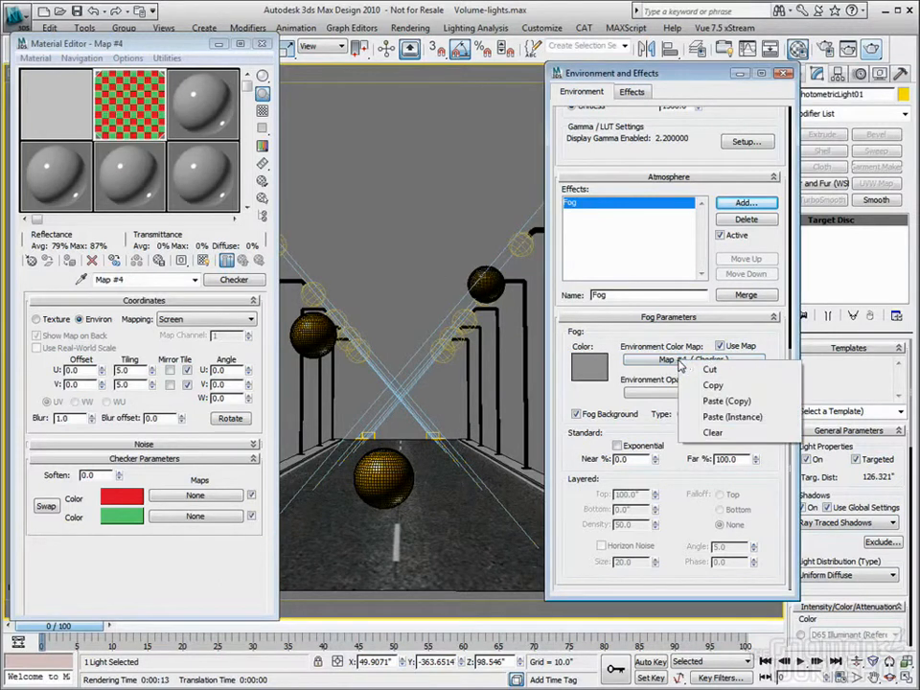
pyautogui.click(711, 386)
pyautogui.rightClick(732, 364)
pyautogui.click(736, 432)
pyautogui.click(721, 347)
pyautogui.rightClick(695, 393)
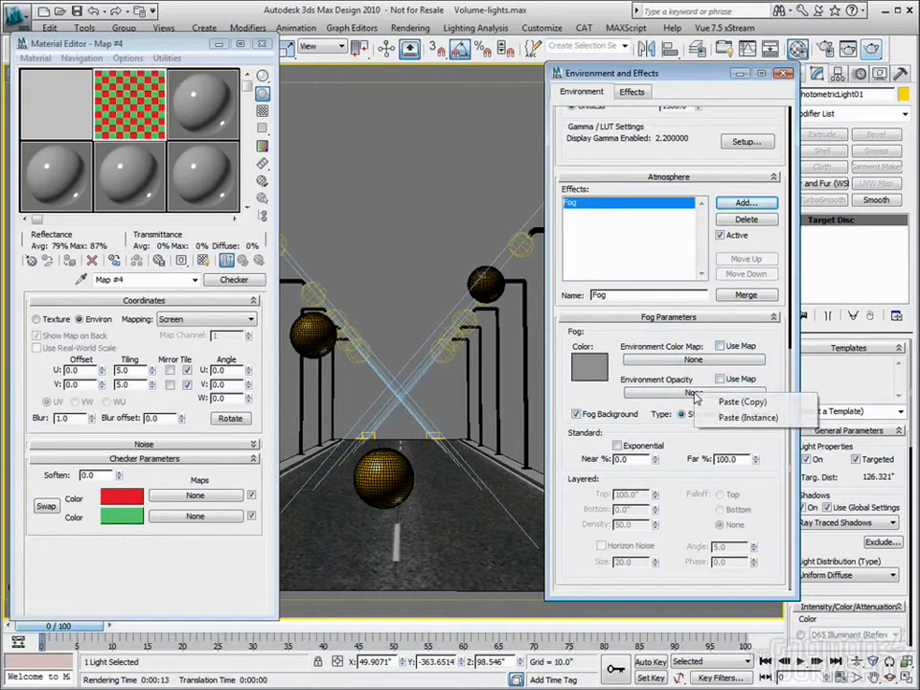
pyautogui.click(742, 402)
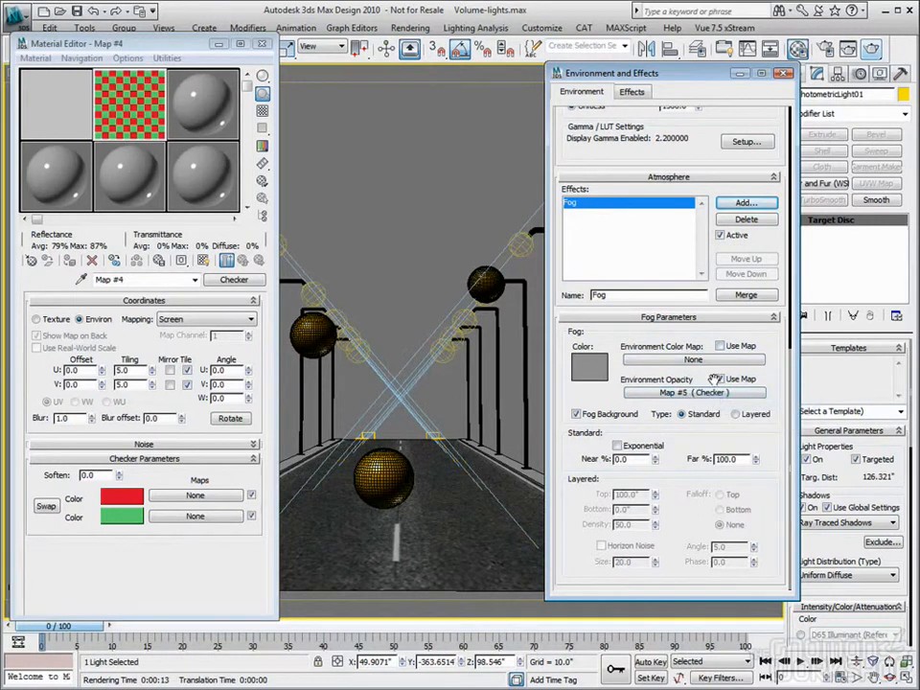
# Place the Fog's Environment Opacity Checker map in the Material Editor as an instance, and close the editor
pyautogui.click(693, 359)
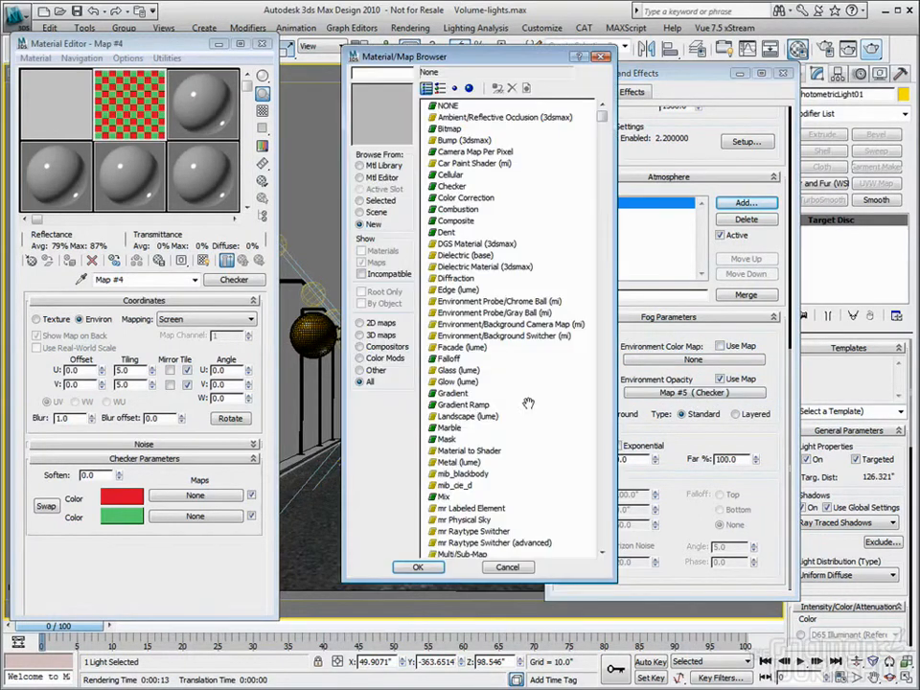
pyautogui.click(507, 566)
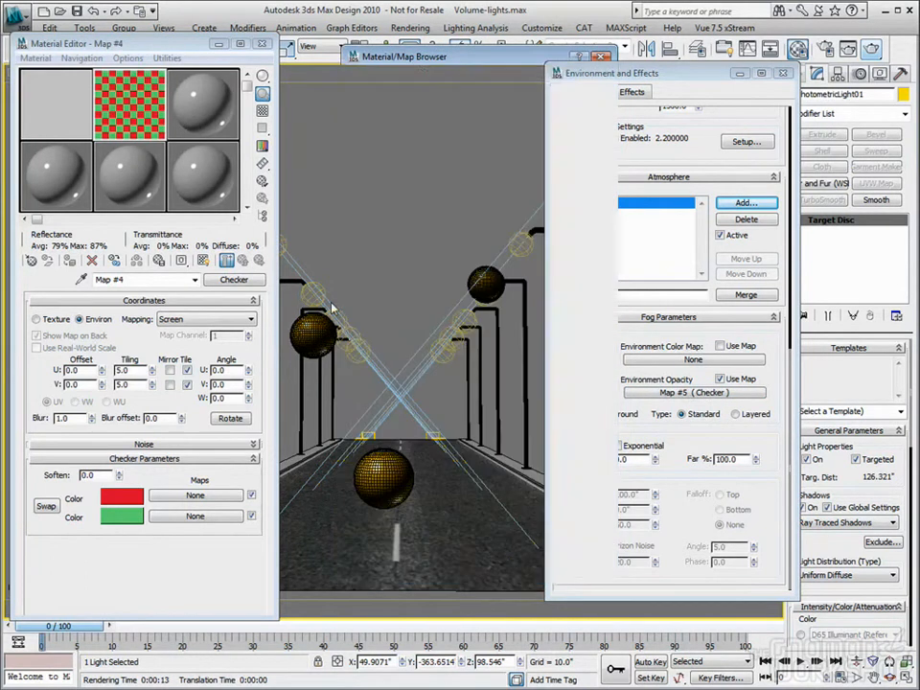
pyautogui.moveTo(110, 77); pyautogui.dragTo(134, 190)
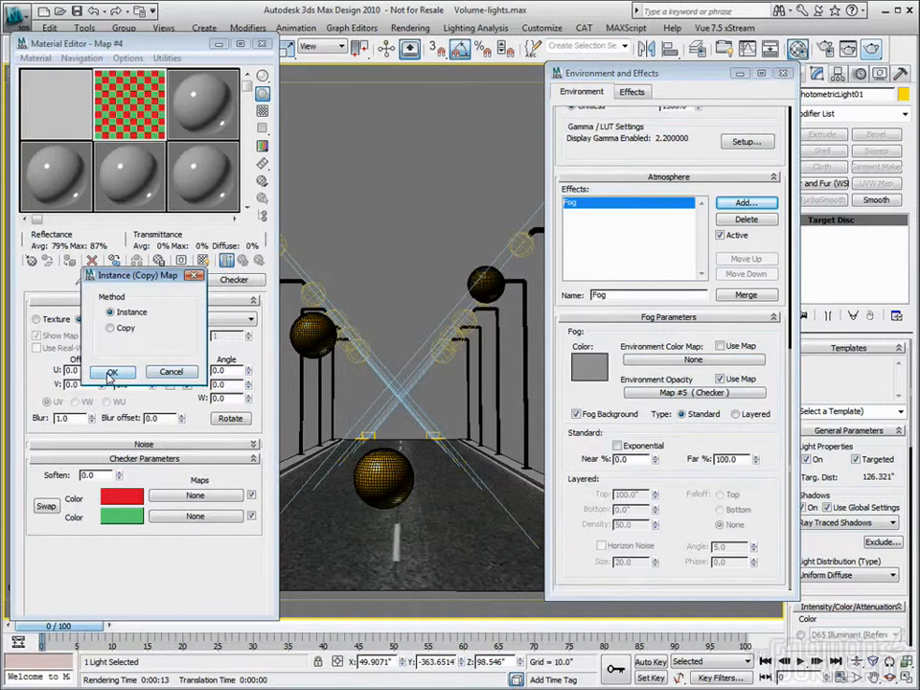
pyautogui.click(112, 373)
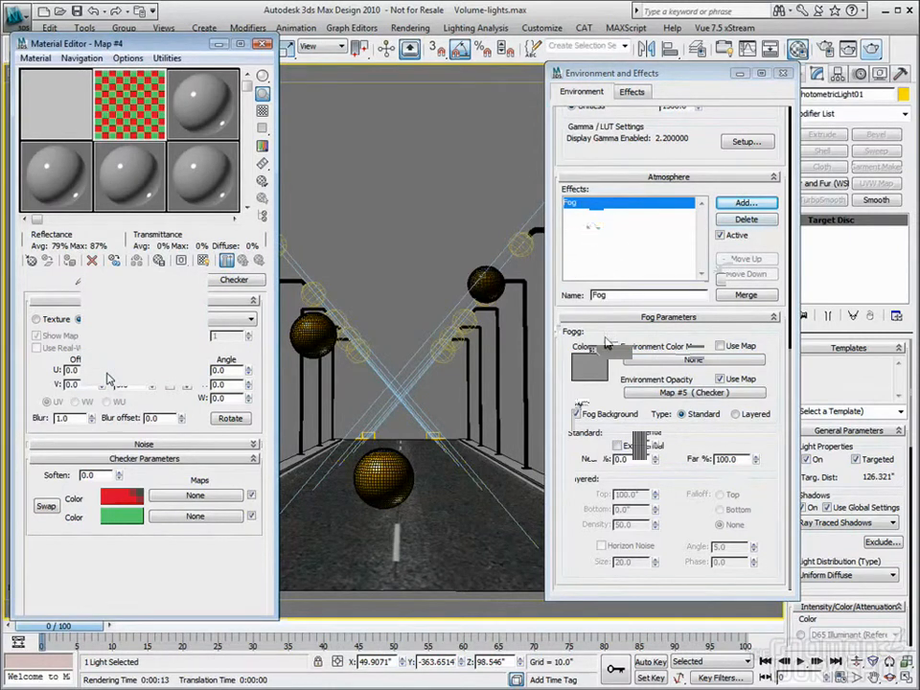
pyautogui.click(265, 44)
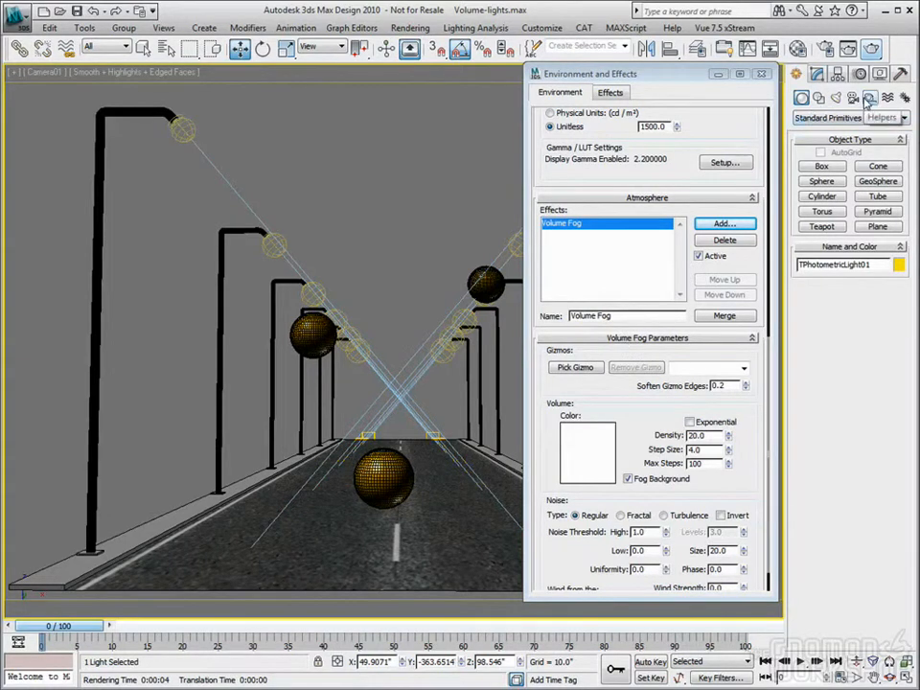
# Create a BoxGizmo atmospheric apparatus in the Top view over the far part of the road, about 602 long, 176 wide and 110 high
pyautogui.click(869, 99)
pyautogui.click(863, 118)
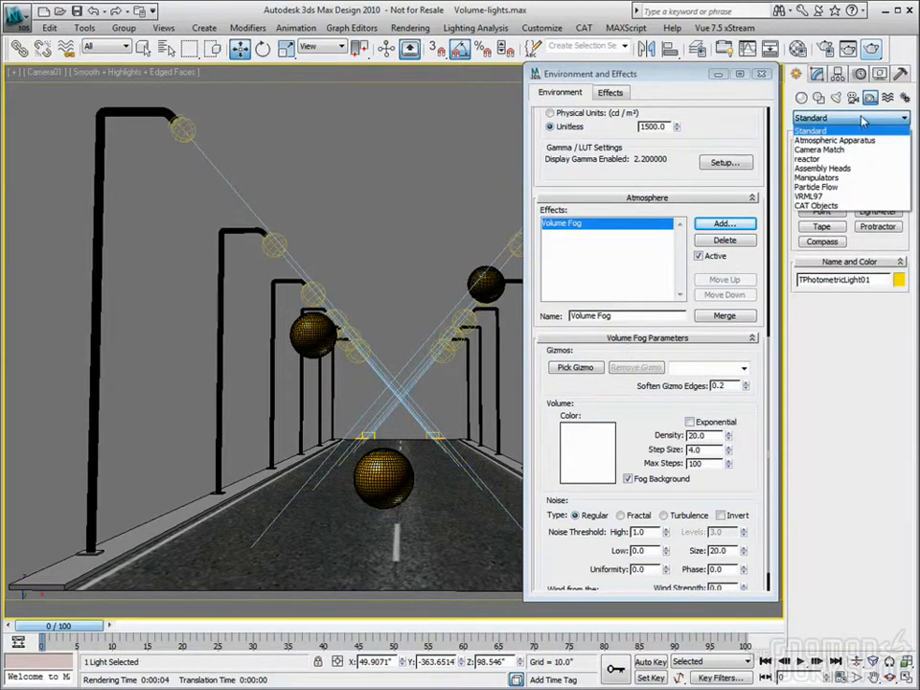
pyautogui.click(872, 103)
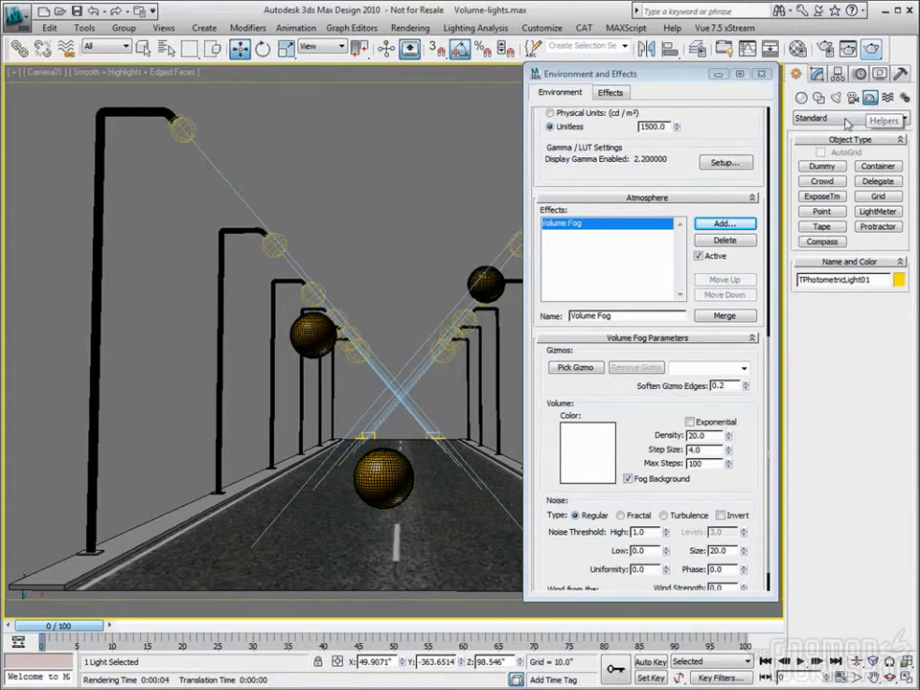
pyautogui.click(856, 118)
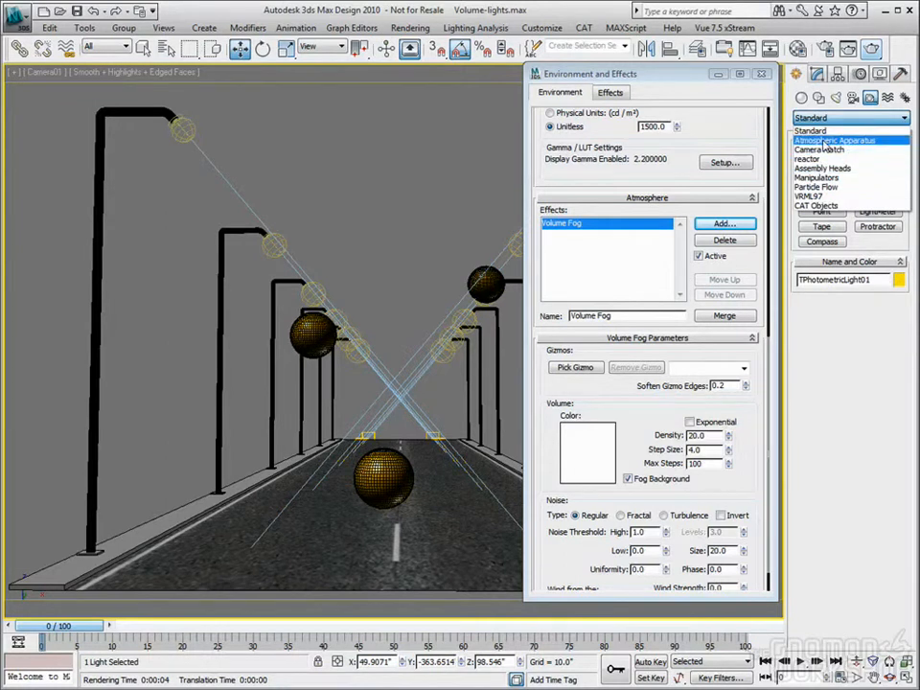
pyautogui.click(822, 143)
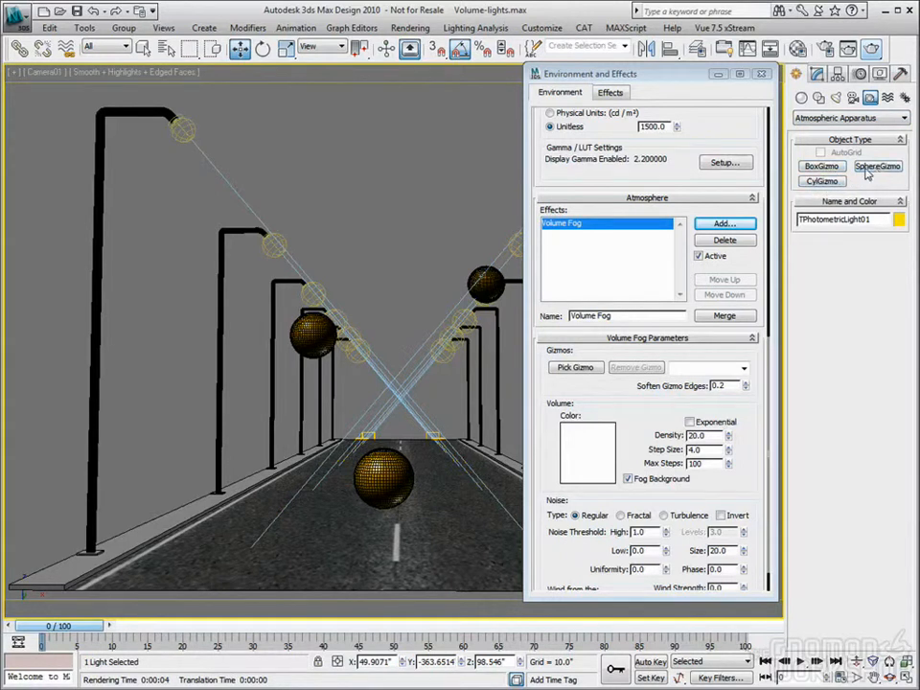
pyautogui.click(822, 168)
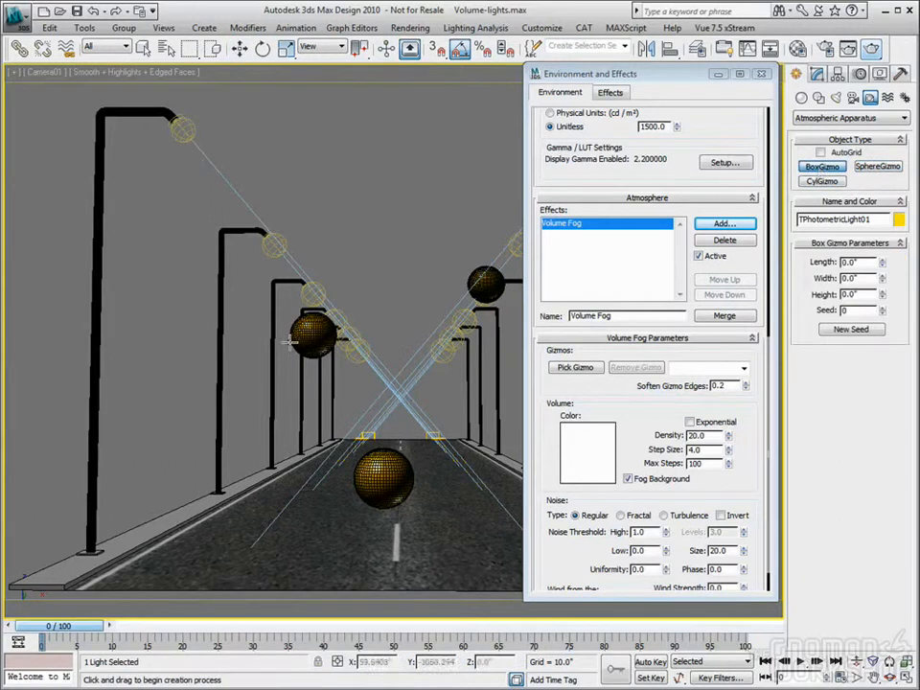
pyautogui.click(907, 678)
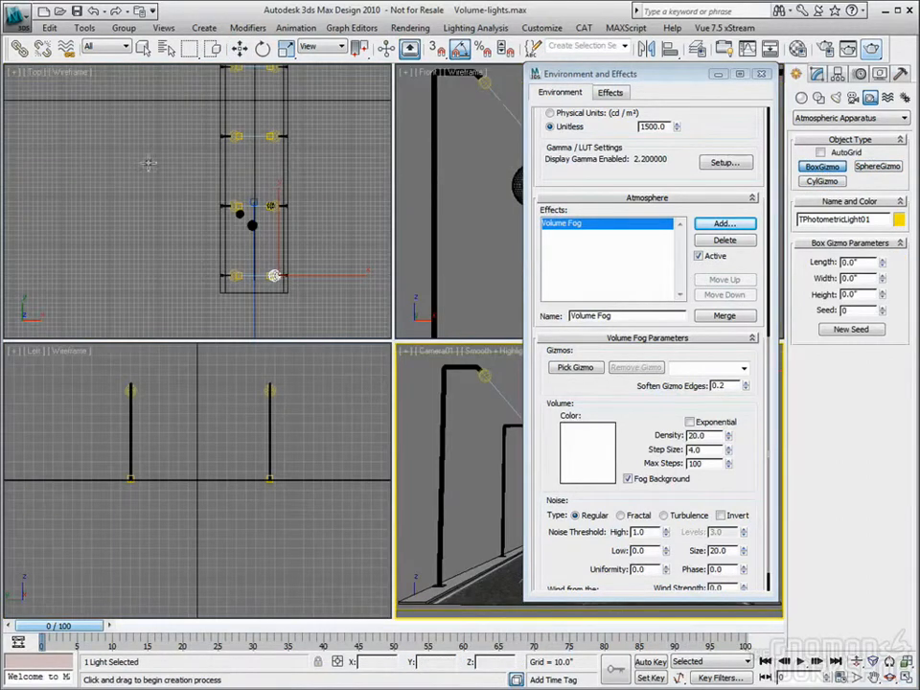
pyautogui.click(134, 117)
pyautogui.moveTo(198, 154); pyautogui.dragTo(177, 191, button='middle')
pyautogui.scroll(-4, 164, 188)
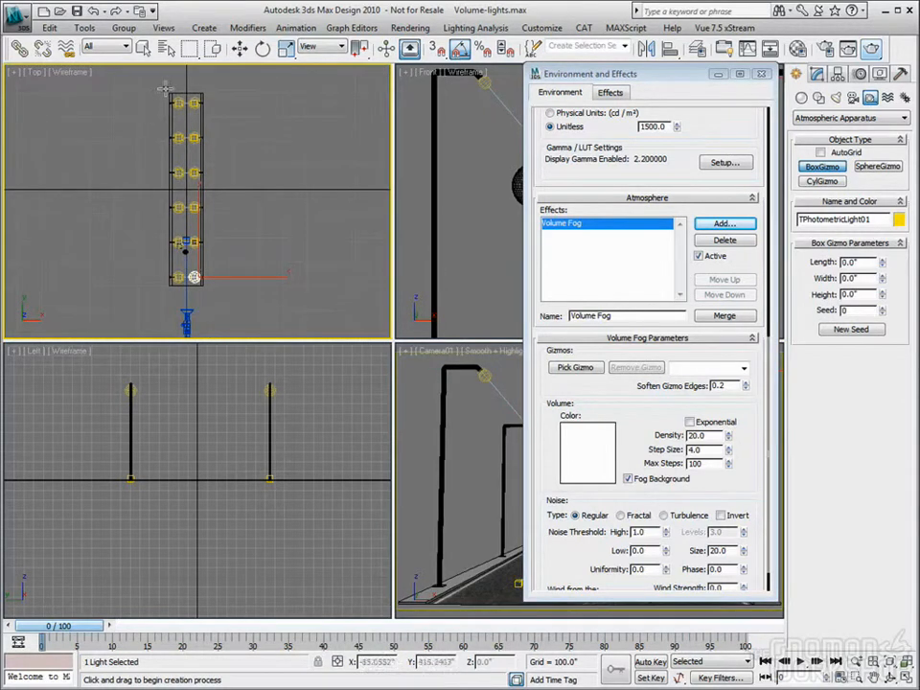
pyautogui.moveTo(167, 92); pyautogui.dragTo(209, 232)
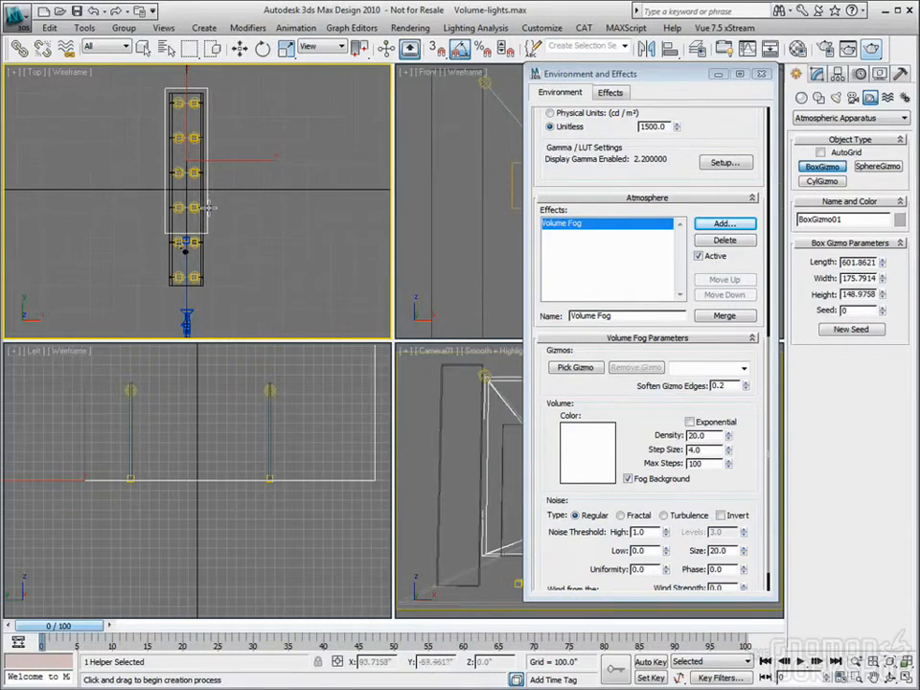
pyautogui.click(209, 206)
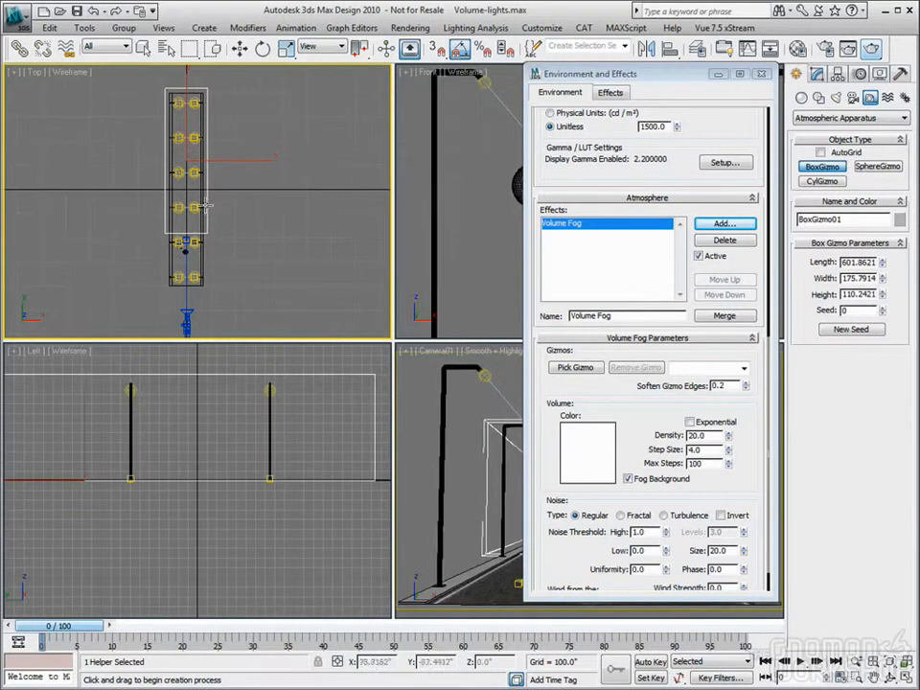
pyautogui.click(239, 48)
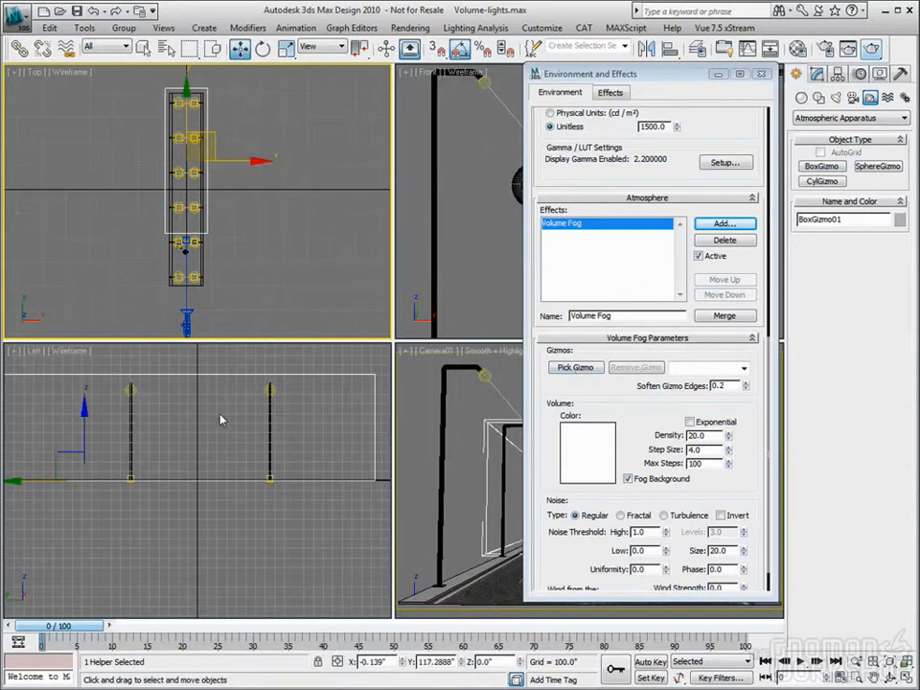
# Assign the box gizmo to the Volume Fog effect and render the Camera01 view
pyautogui.click(572, 369)
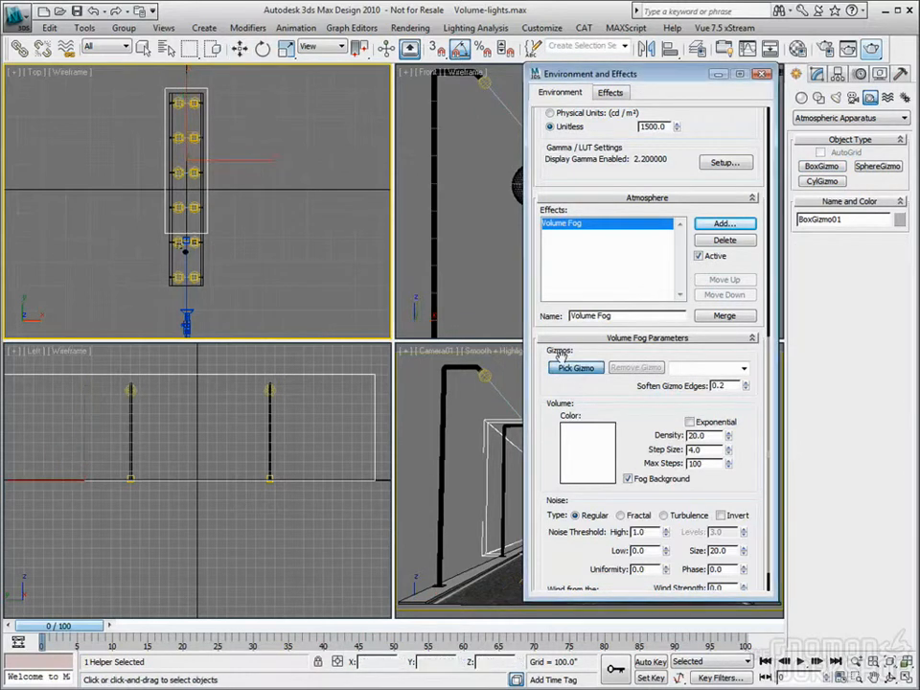
pyautogui.click(283, 377)
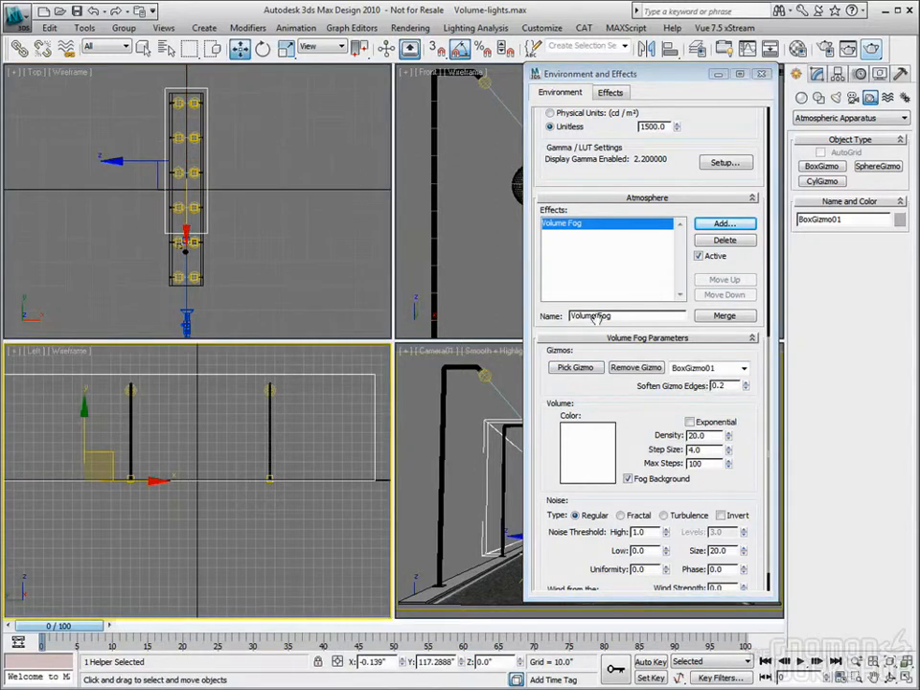
pyautogui.moveTo(685, 79); pyautogui.dragTo(324, 86)
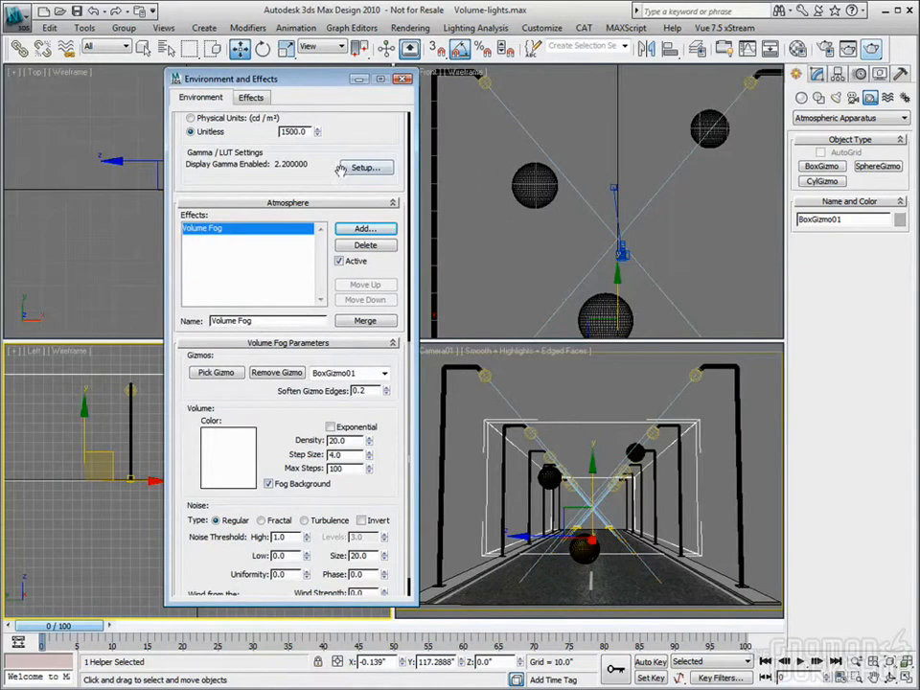
pyautogui.moveTo(294, 417); pyautogui.dragTo(275, 380)
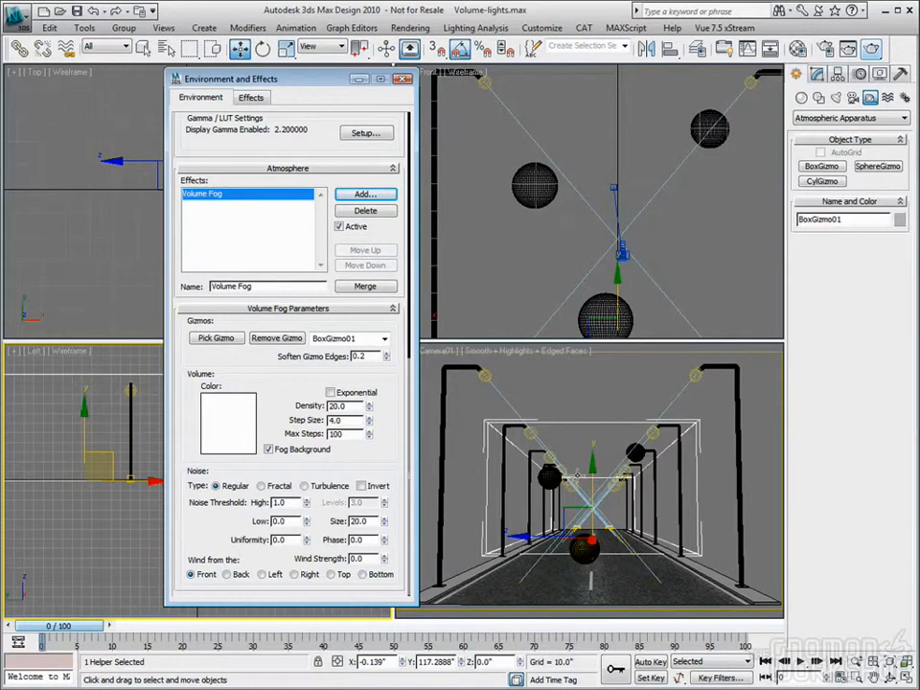
pyautogui.moveTo(324, 78); pyautogui.dragTo(226, 84)
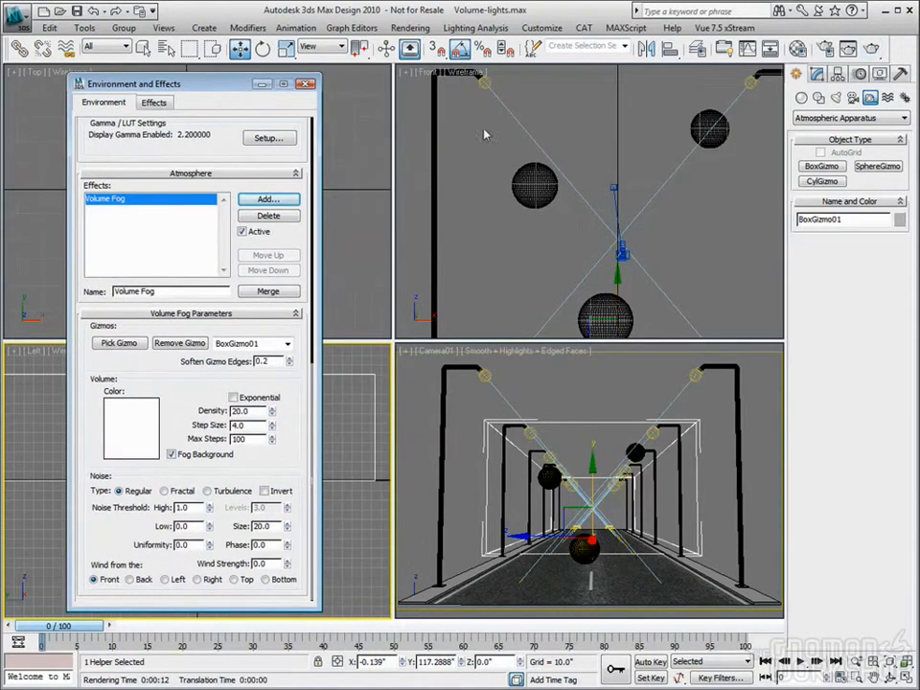
pyautogui.click(873, 49)
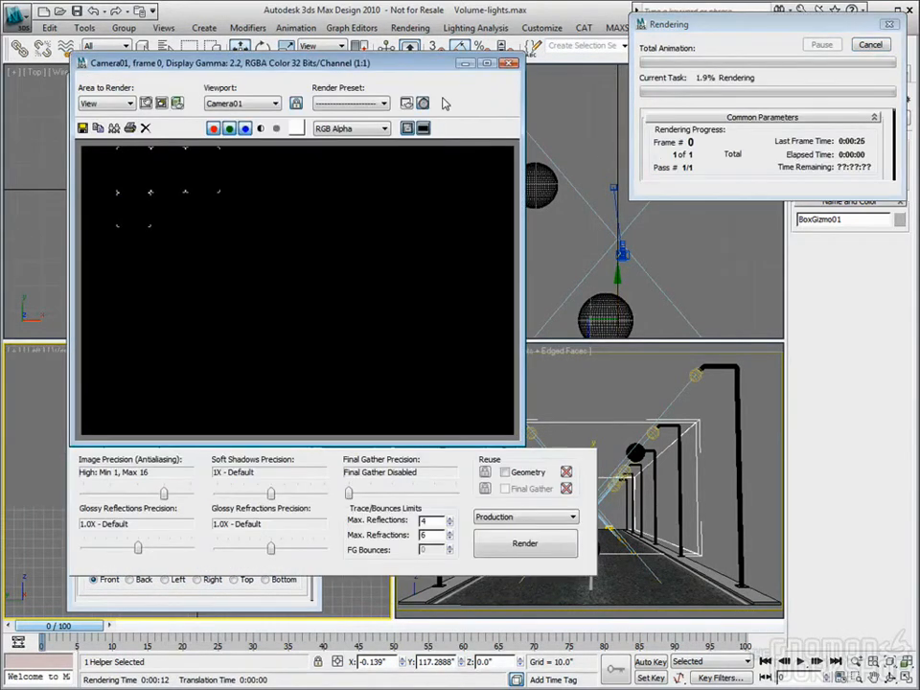
# Set the Volume Fog's density to 5, noise size to 10, noise type to Fractal and edge softening to 0.5, and test-render the camera view
pyautogui.moveTo(382, 71); pyautogui.dragTo(635, 91)
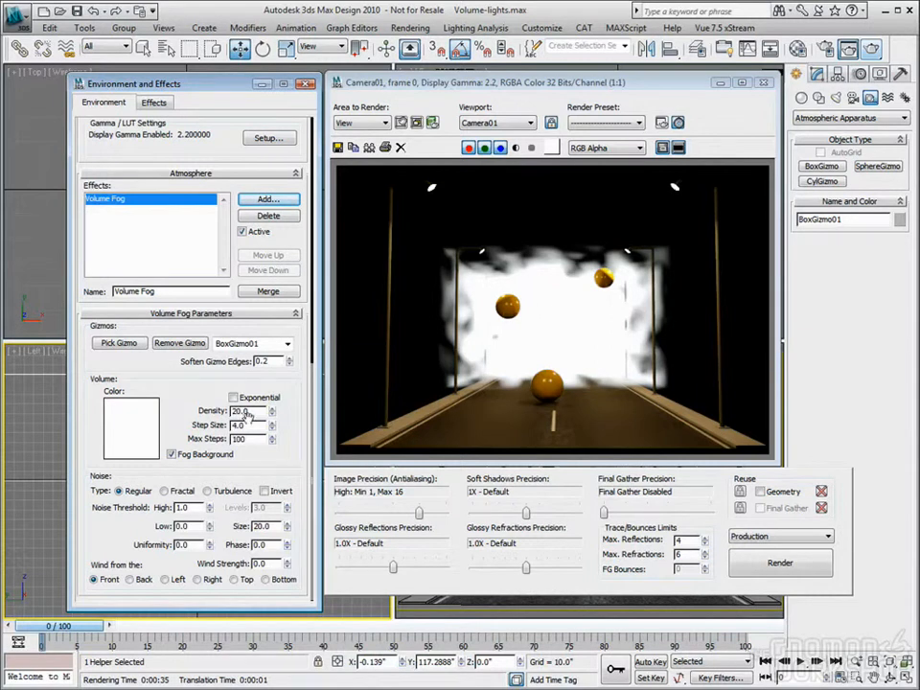
pyautogui.moveTo(258, 411); pyautogui.dragTo(200, 411)
pyautogui.write('5')
pyautogui.press('Return')
pyautogui.moveTo(275, 526); pyautogui.dragTo(222, 528)
pyautogui.write('10')
pyautogui.press('Tab')
pyautogui.click(165, 492)
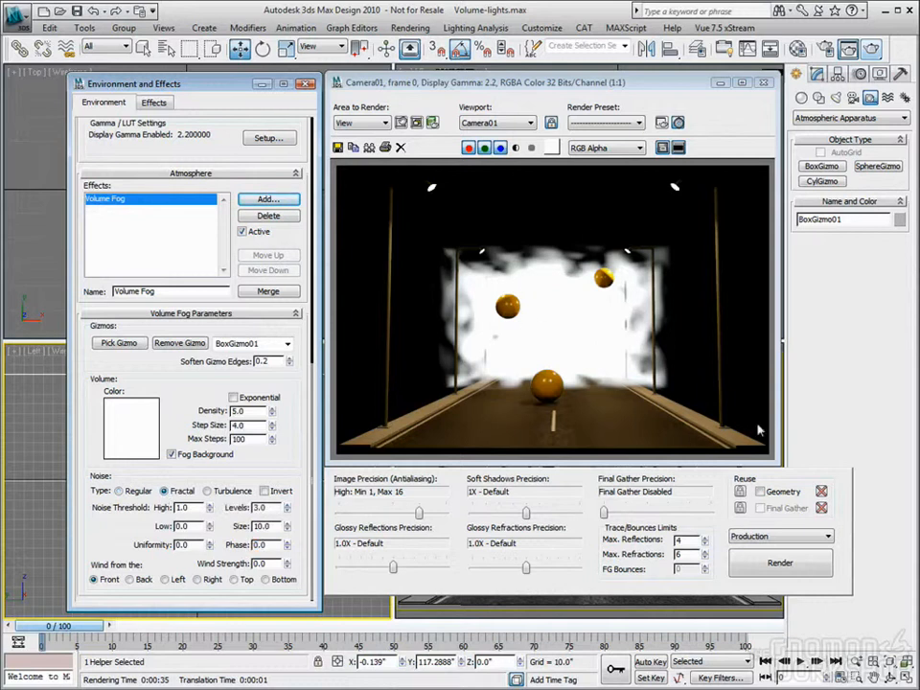
pyautogui.click(780, 563)
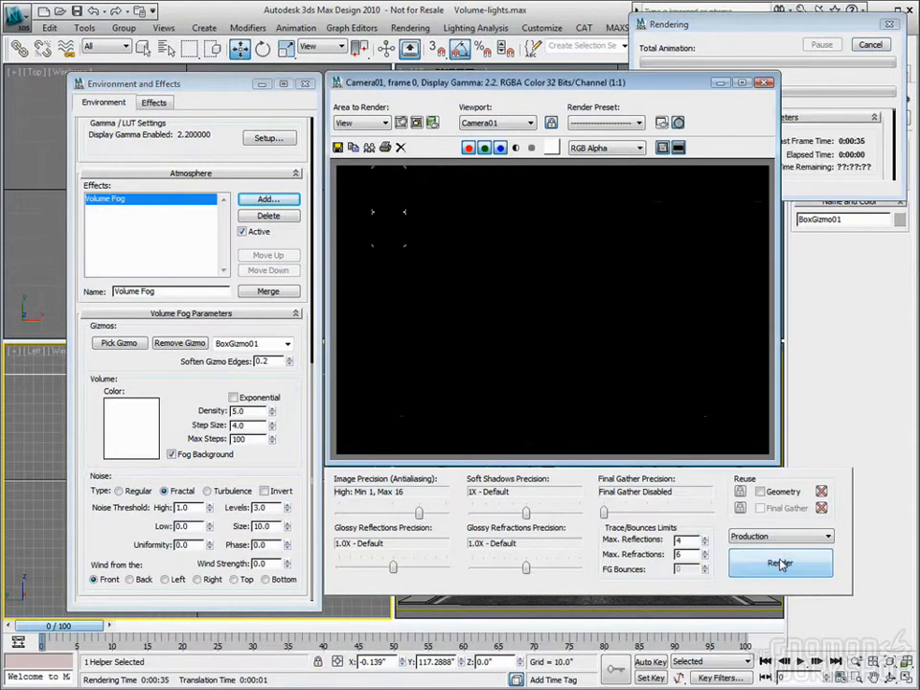
pyautogui.click(869, 46)
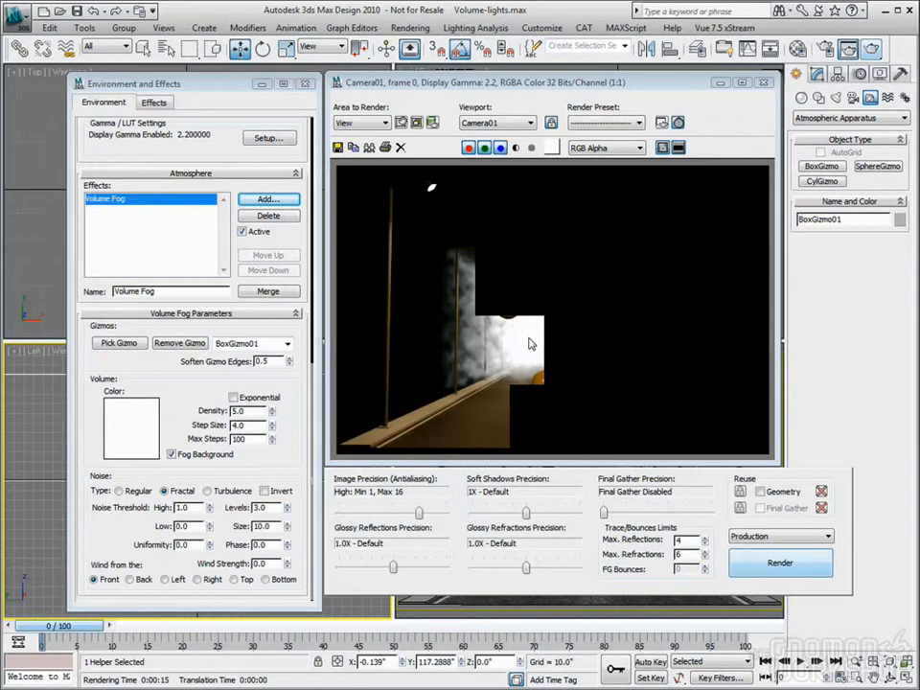
# Lower the Volume Fog's density to 0.5 and render the Camera01 view again
pyautogui.doubleClick(261, 411)
pyautogui.write('0.5')
pyautogui.press('Tab')
pyautogui.moveTo(273, 415); pyautogui.dragTo(305, 443)
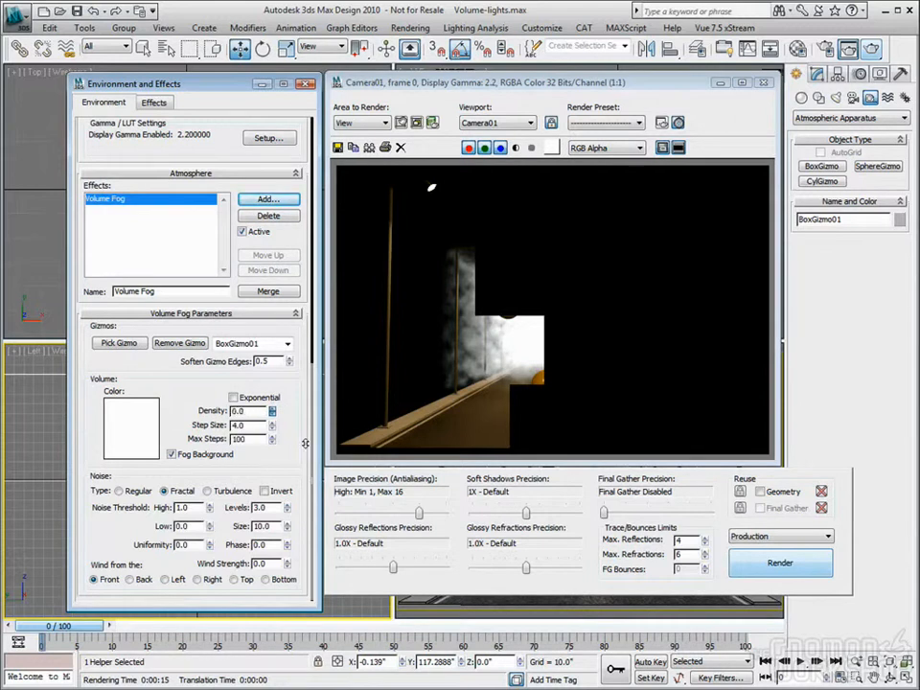
pyautogui.moveTo(251, 413); pyautogui.dragTo(212, 412)
pyautogui.write('.5')
pyautogui.press('Tab')
pyautogui.moveTo(273, 411); pyautogui.dragTo(245, 11)
pyautogui.moveTo(184, 9); pyautogui.dragTo(204, 299)
pyautogui.write('80.1')
pyautogui.press('Return')
pyautogui.write('0.5')
pyautogui.press('Tab')
pyautogui.click(777, 565)
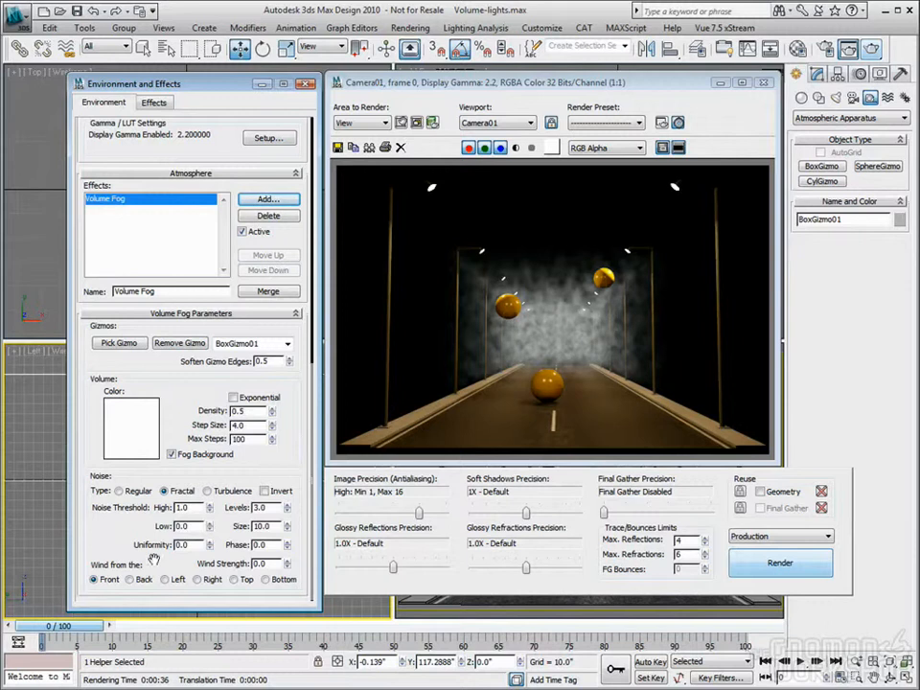
# Close the rendered frame, delete the Volume Fog effect and add a Fire Effect in its place
pyautogui.doubleClick(270, 545)
pyautogui.click(764, 83)
pyautogui.moveTo(216, 89); pyautogui.dragTo(528, 105)
pyautogui.click(580, 233)
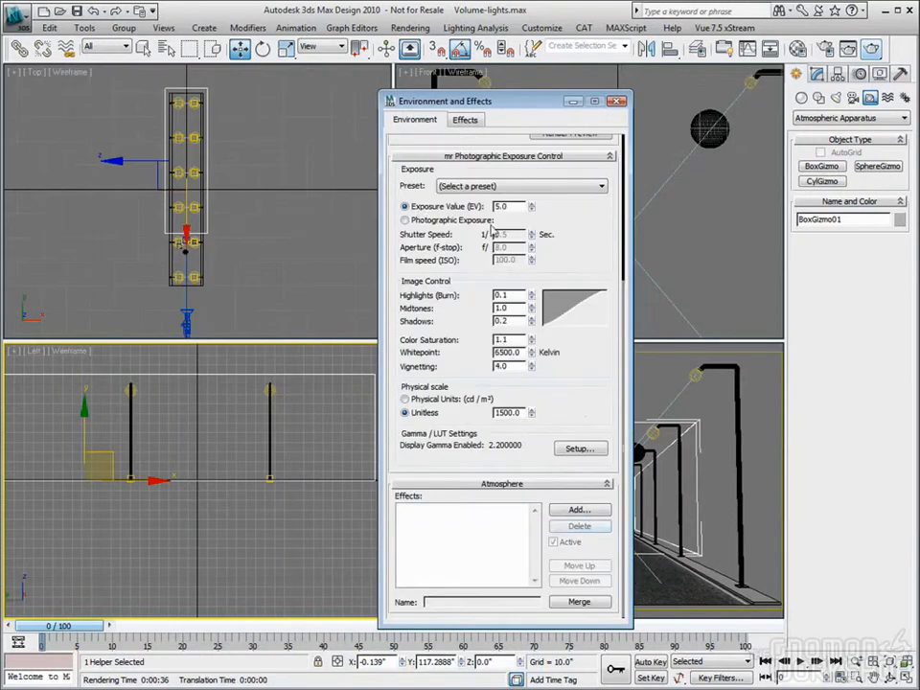
pyautogui.click(574, 512)
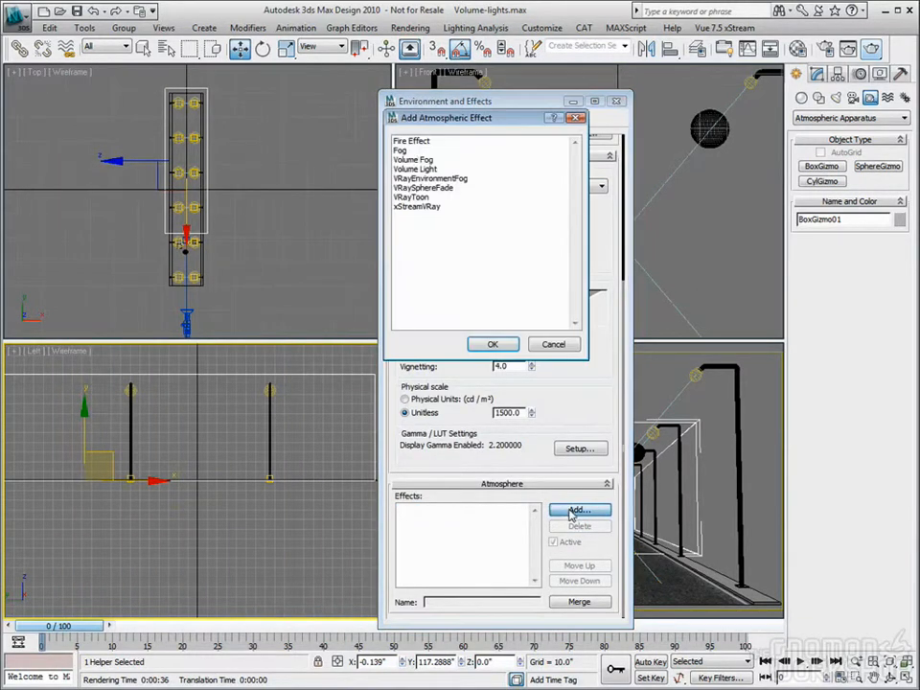
pyautogui.doubleClick(404, 142)
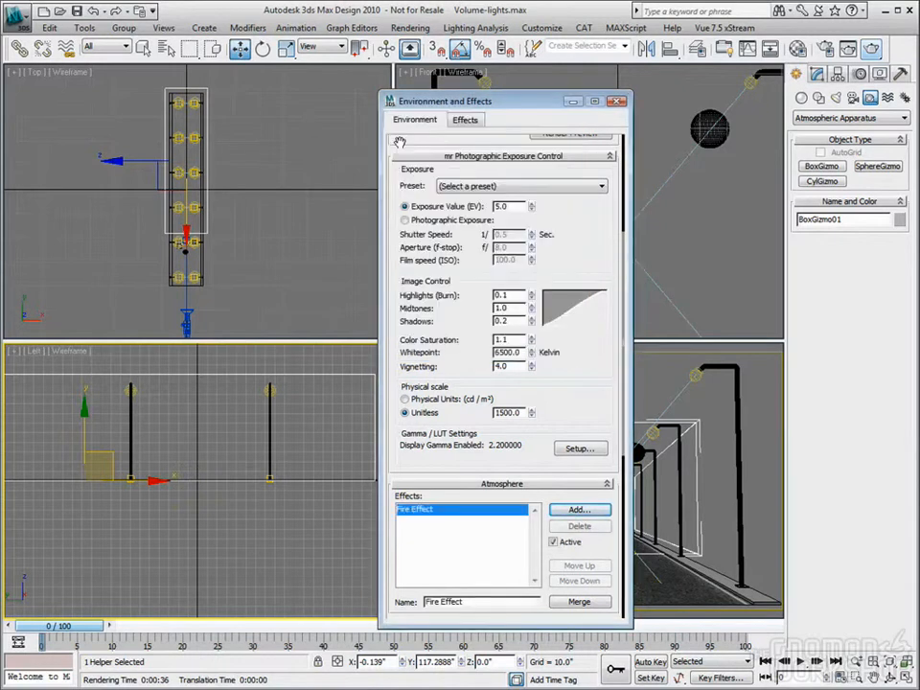
pyautogui.scroll(-5, 537, 288)
pyautogui.scroll(-3, 538, 266)
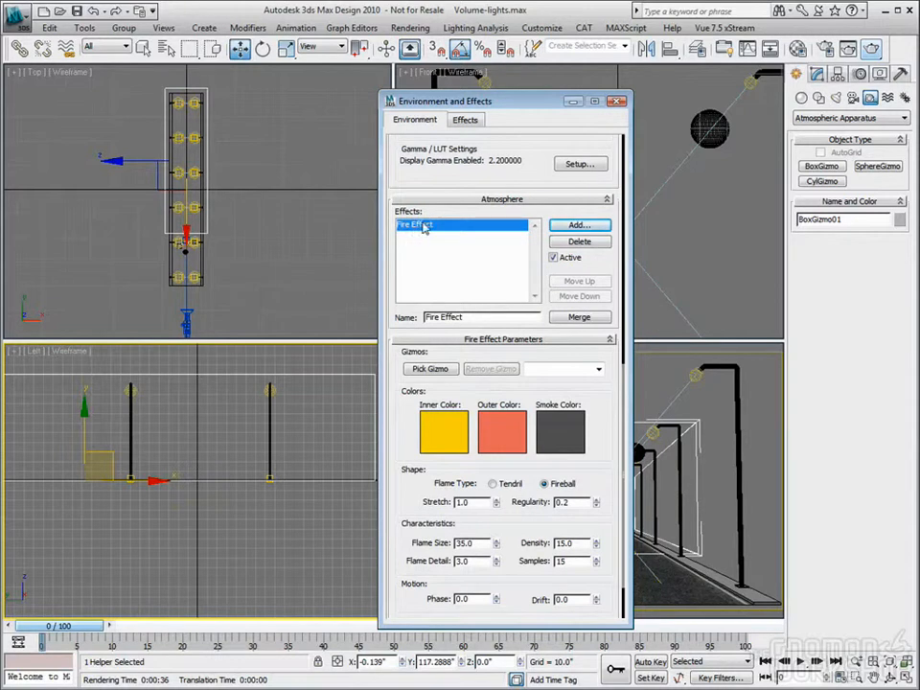
# Assign the box gizmo to the Fire Effect, remove it from the effect again, and delete the gizmo from the scene
pyautogui.click(430, 369)
pyautogui.click(200, 142)
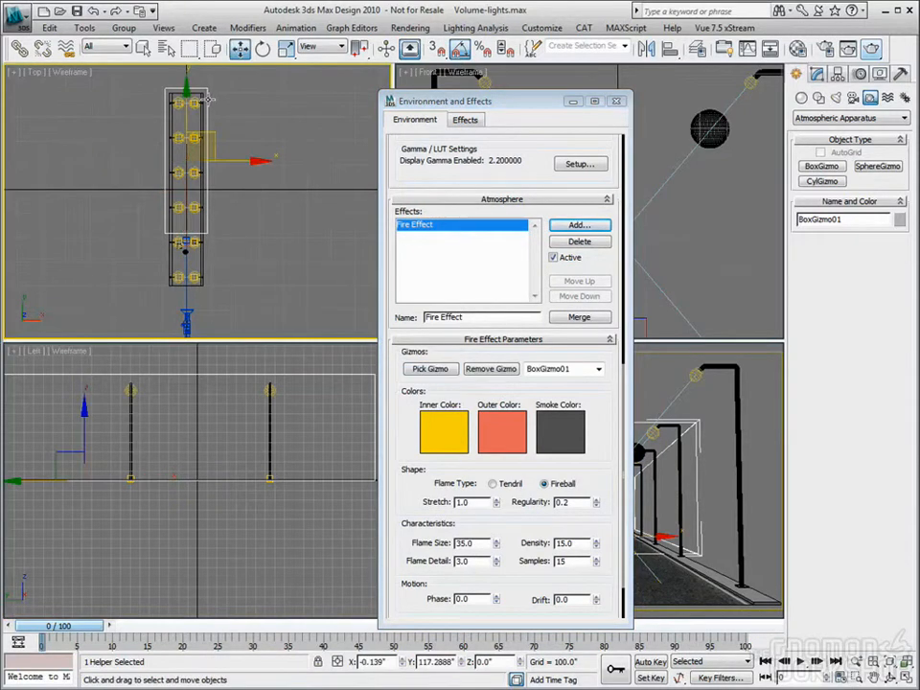
pyautogui.moveTo(538, 106); pyautogui.dragTo(393, 98)
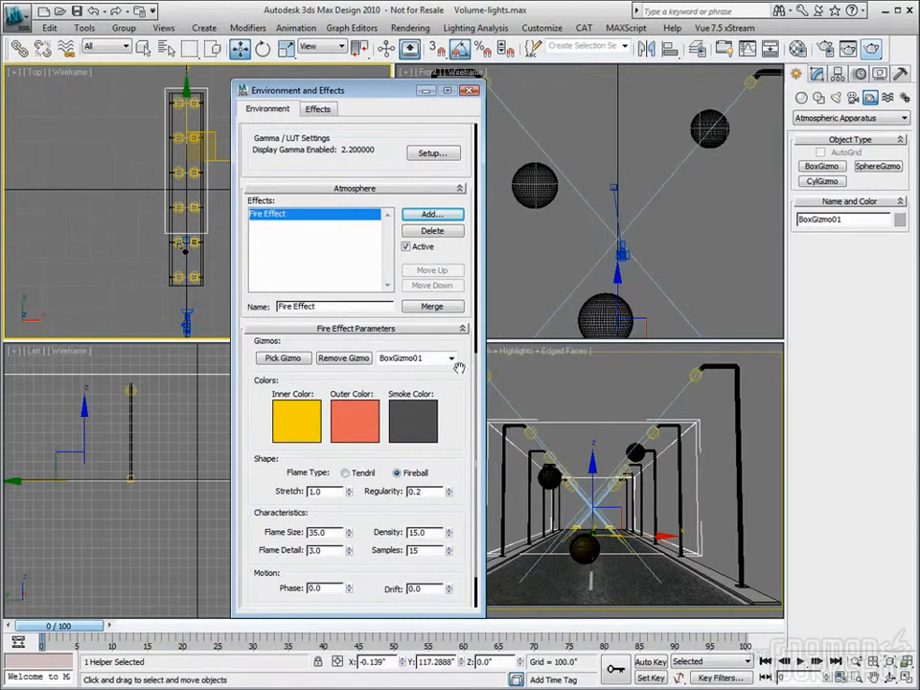
pyautogui.moveTo(386, 97); pyautogui.dragTo(472, 93)
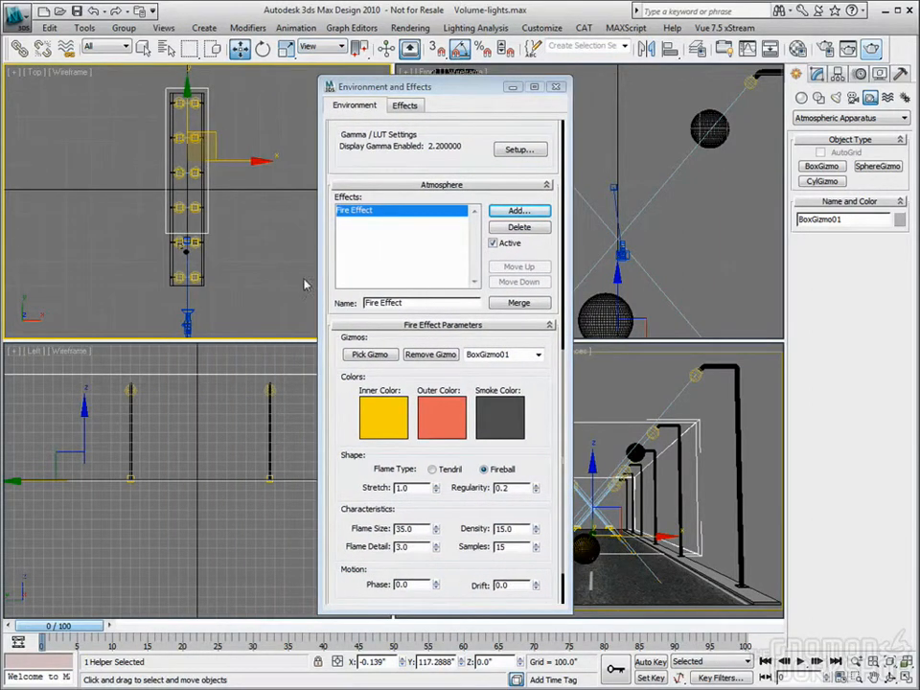
pyautogui.click(445, 360)
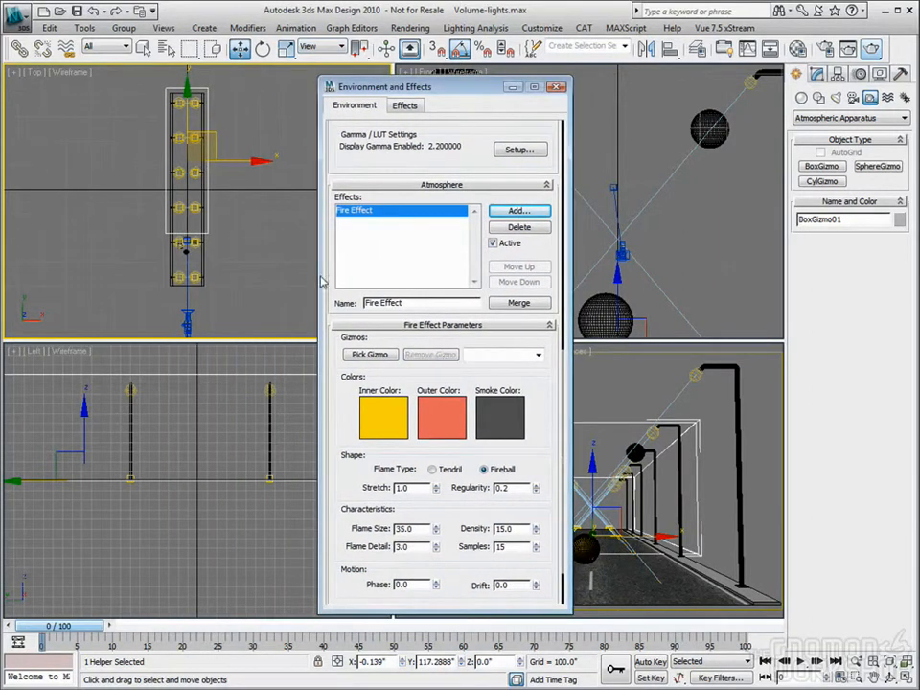
pyautogui.click(213, 185)
# Create a SphereGizmo with a radius of about 27.5 inches mid-road, raise it above the road and move it nearer the camera
pyautogui.click(878, 166)
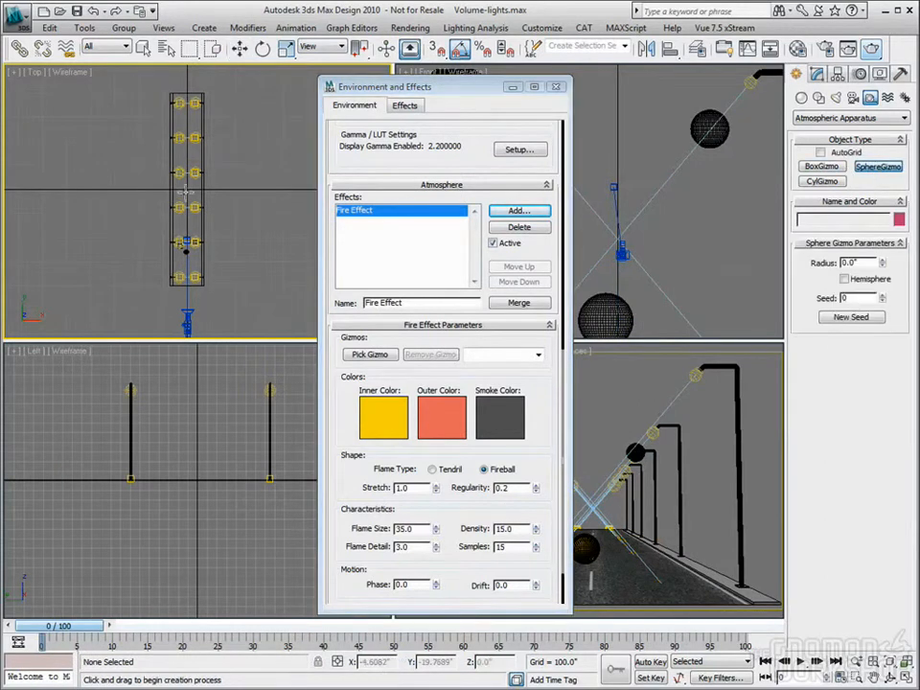
pyautogui.moveTo(187, 194); pyautogui.dragTo(182, 189)
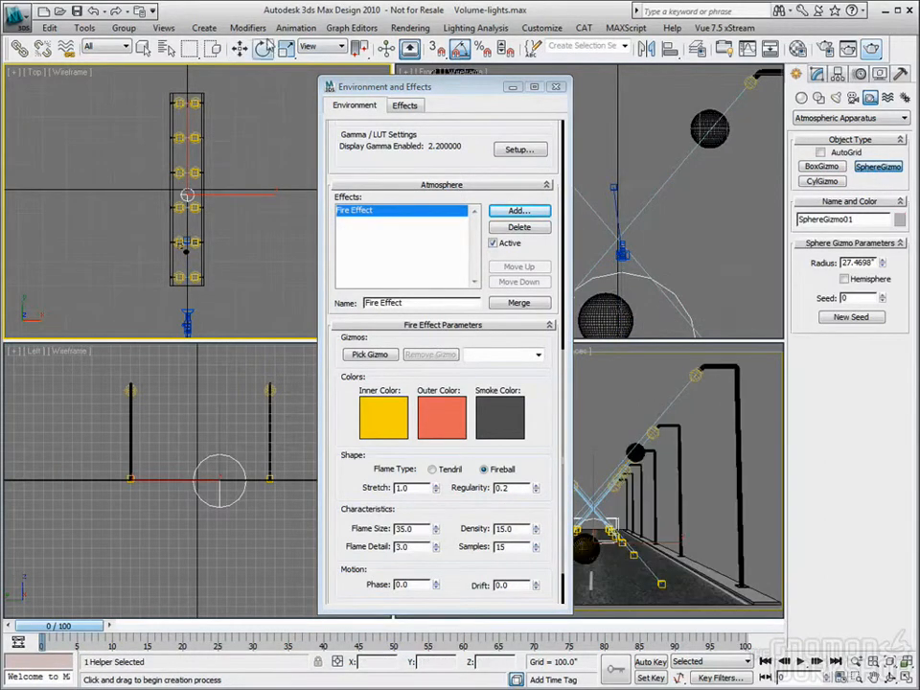
pyautogui.click(240, 48)
pyautogui.moveTo(242, 455); pyautogui.dragTo(222, 424)
pyautogui.rightClick(231, 244)
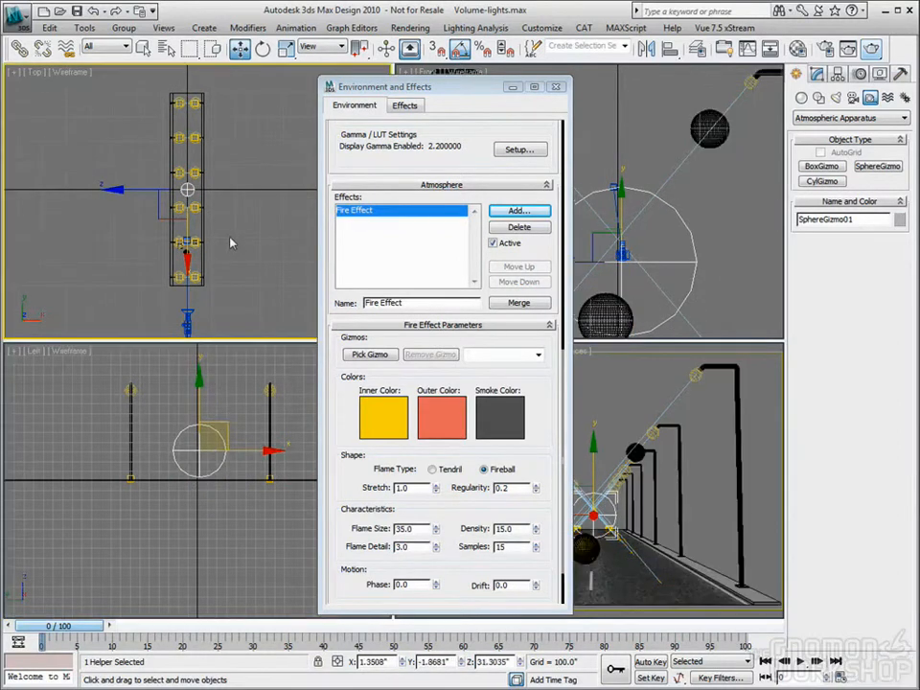
pyautogui.moveTo(188, 143); pyautogui.dragTo(188, 180)
# Assign the sphere gizmo to the Fire Effect, close the settings and render the Camera01 view
pyautogui.click(370, 355)
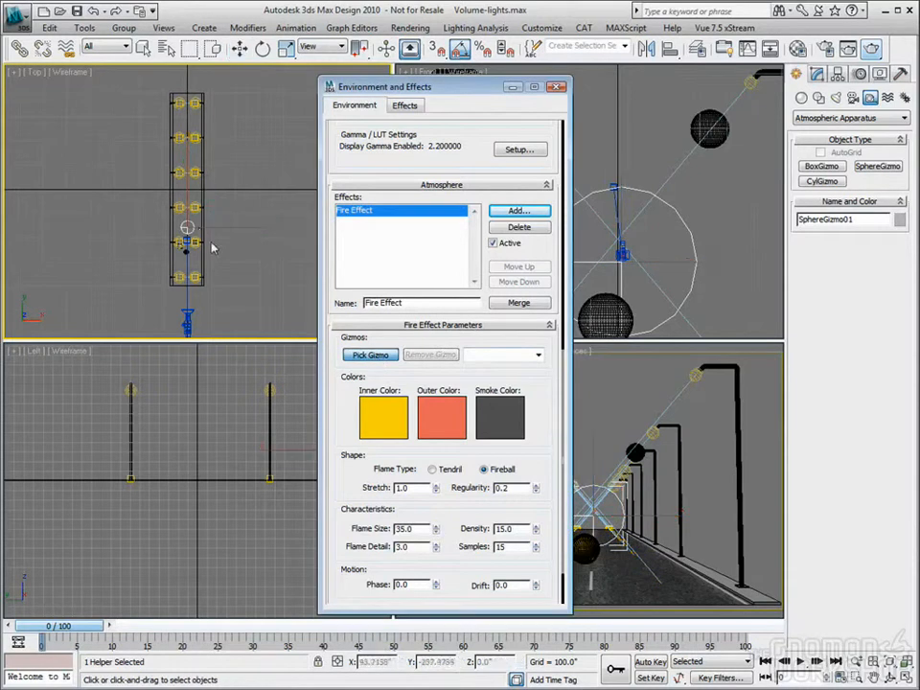
pyautogui.click(189, 234)
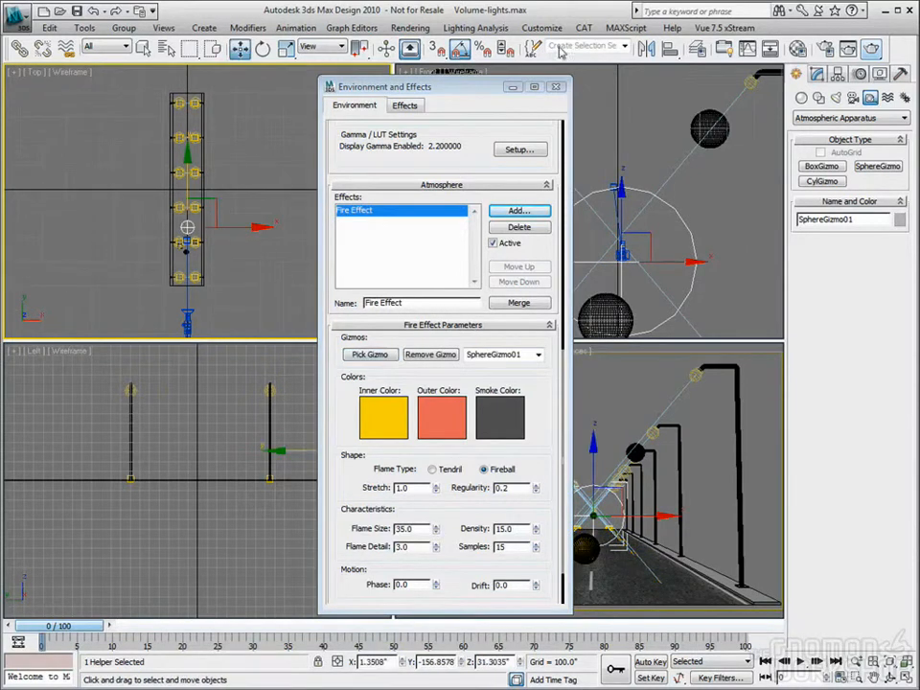
pyautogui.click(557, 88)
pyautogui.rightClick(674, 497)
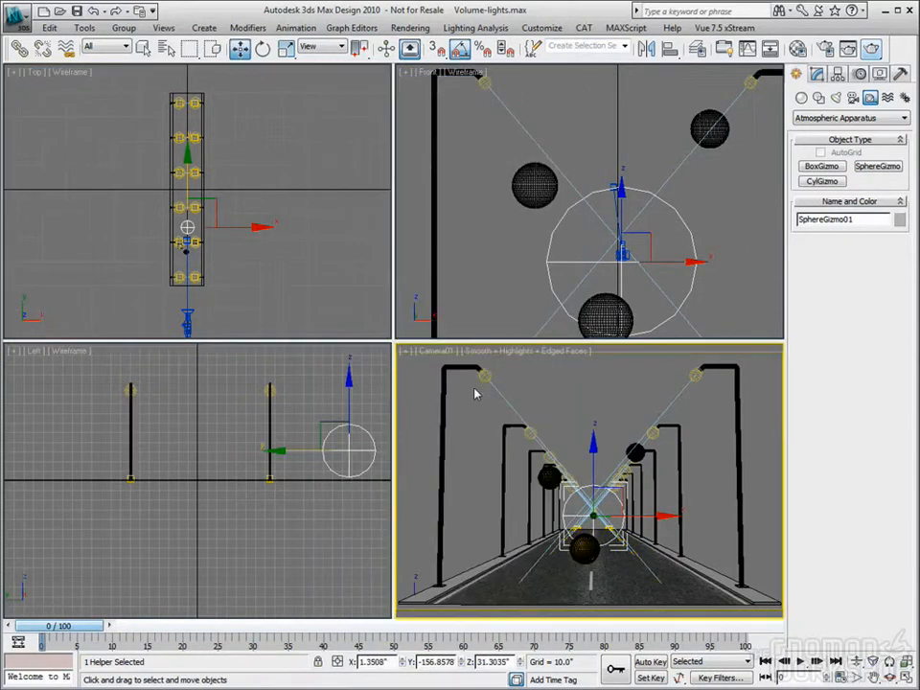
pyautogui.click(873, 50)
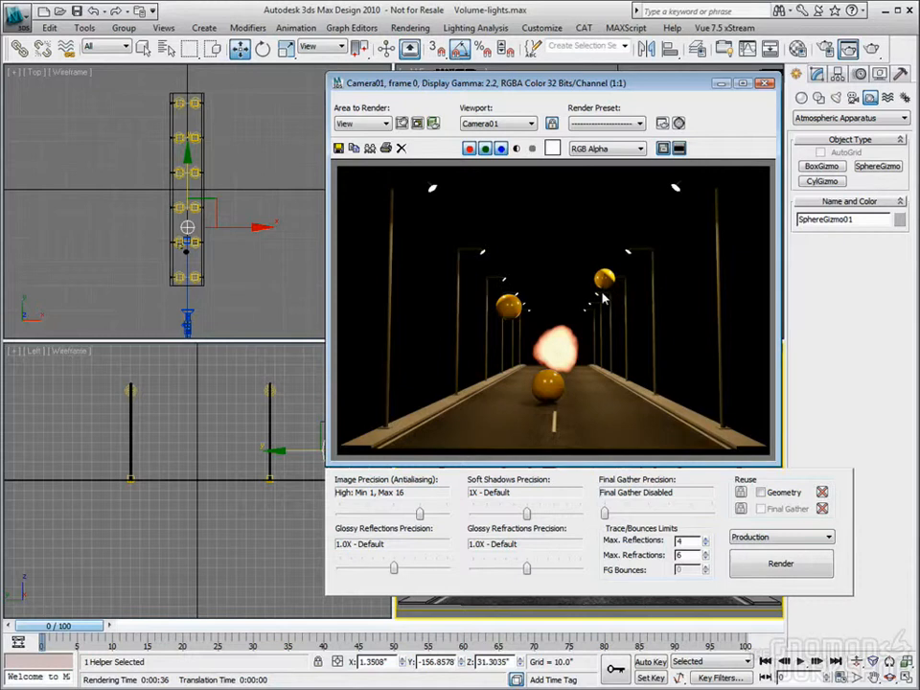
# Change the Fire Effect's flame type to Tendril and render the camera view again
pyautogui.press('8')
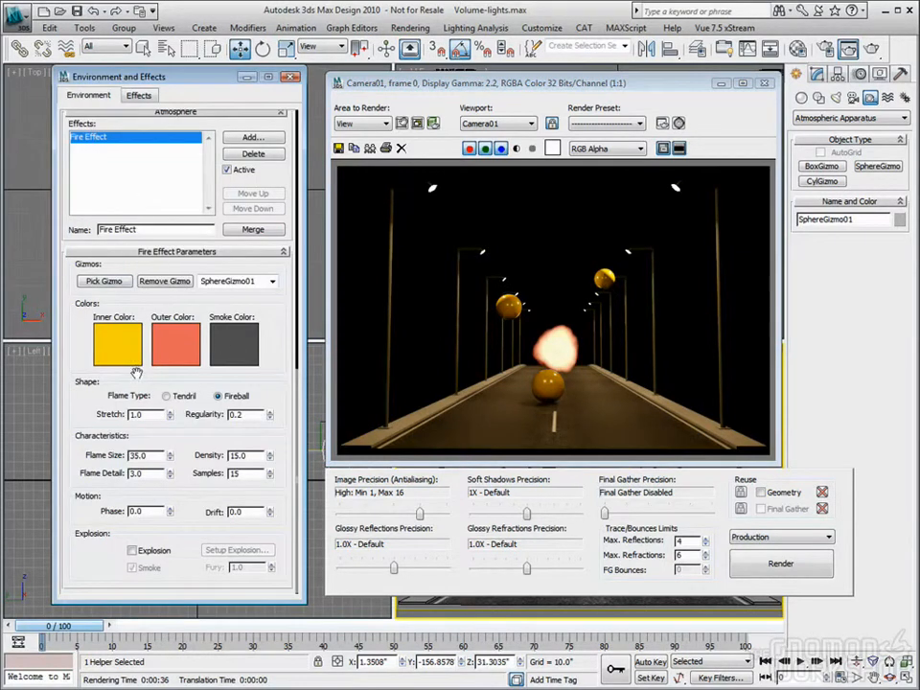
pyautogui.click(231, 398)
pyautogui.click(168, 399)
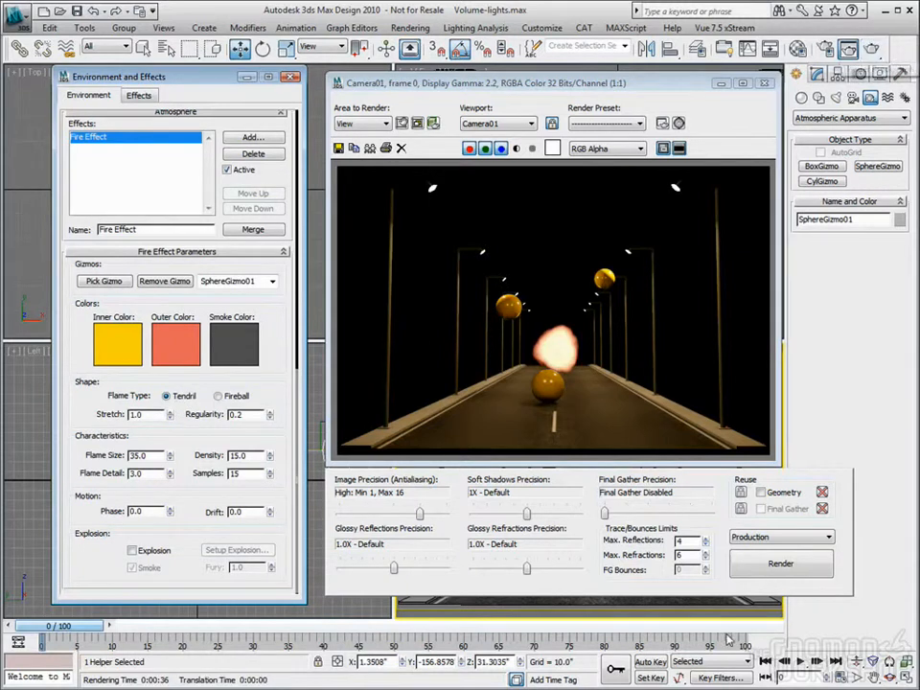
pyautogui.click(782, 564)
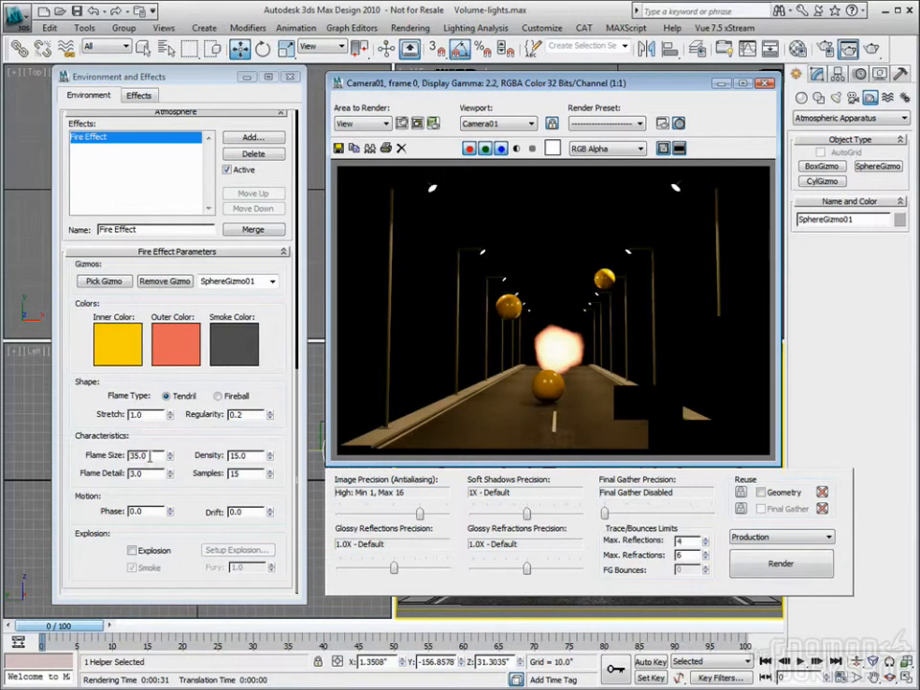
# Set the Fire Effect's flame size to 1 and regularity to 0.1, and re-render the camera view
pyautogui.doubleClick(150, 457)
pyautogui.write('1')
pyautogui.press('Tab')
pyautogui.click(781, 565)
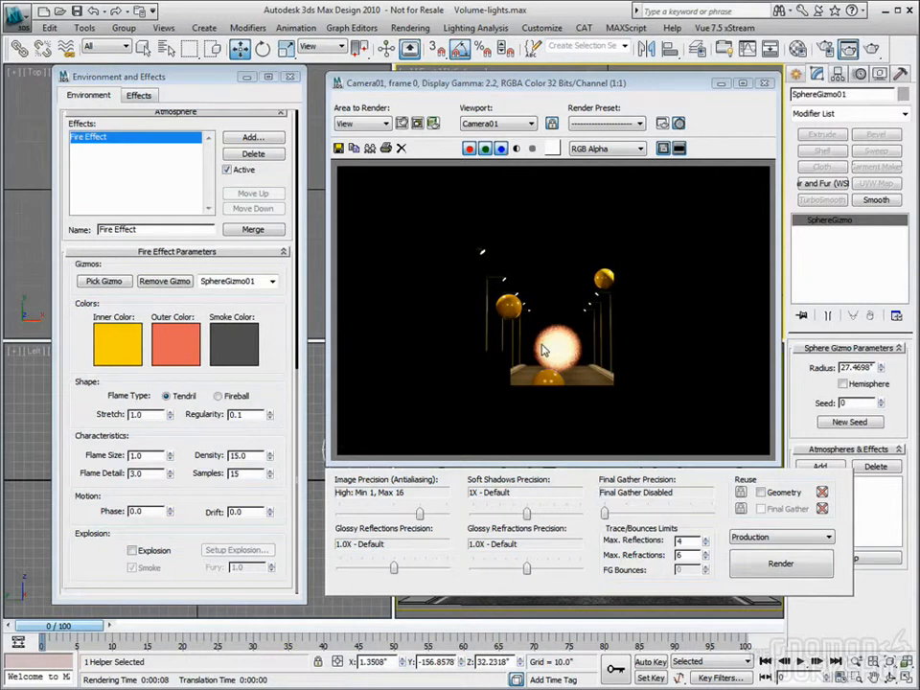
# Turn the sphere gizmo into a hemisphere, lower it to the road surface and shift it toward the right side of the road
pyautogui.click(765, 85)
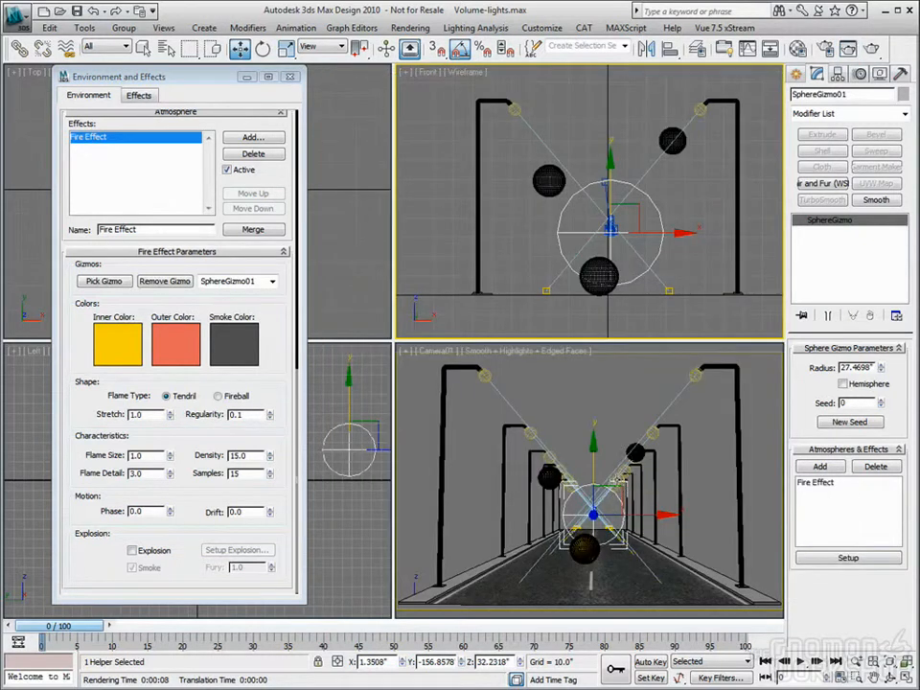
pyautogui.click(843, 383)
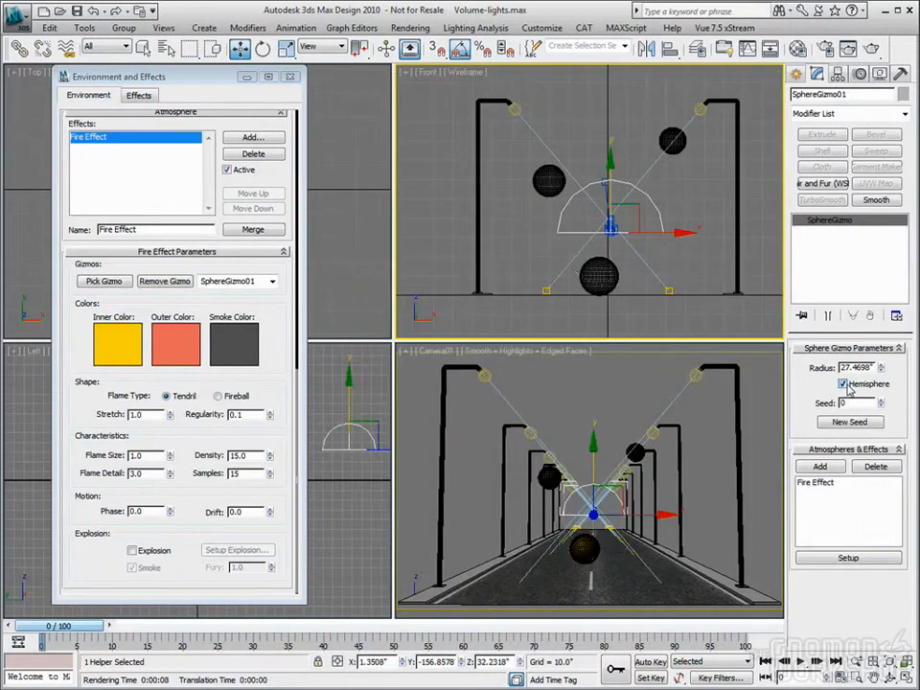
pyautogui.moveTo(592, 467); pyautogui.dragTo(611, 499)
pyautogui.rightClick(664, 297)
pyautogui.moveTo(664, 297); pyautogui.dragTo(715, 296)
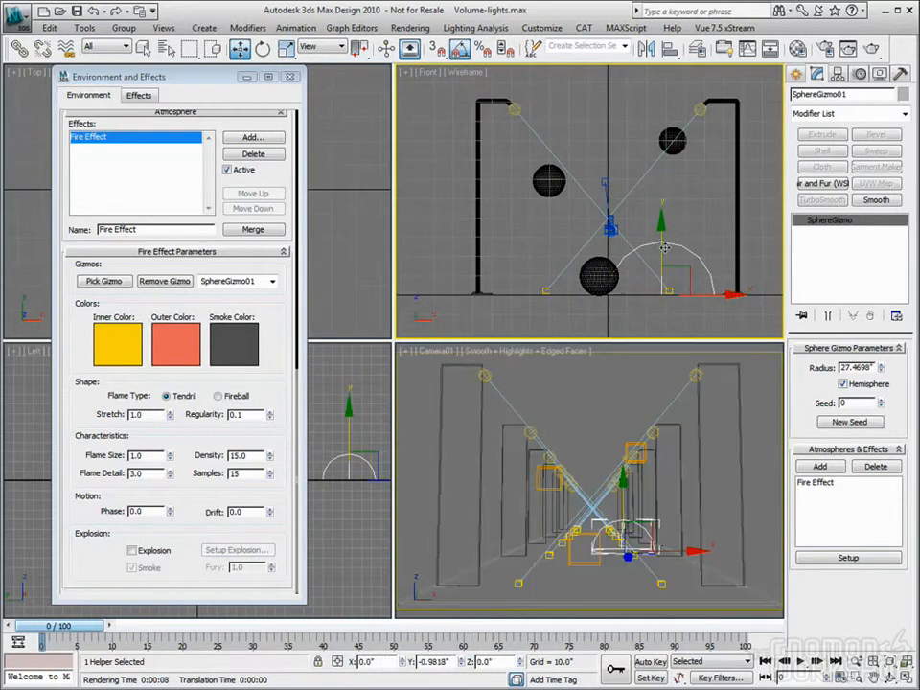
# Move the lowest ball left, clear of the fire gizmo, and render the Camera01 view
pyautogui.click(604, 270)
pyautogui.click(604, 270)
pyautogui.moveTo(604, 271); pyautogui.dragTo(571, 271)
pyautogui.click(665, 234)
pyautogui.click(629, 425)
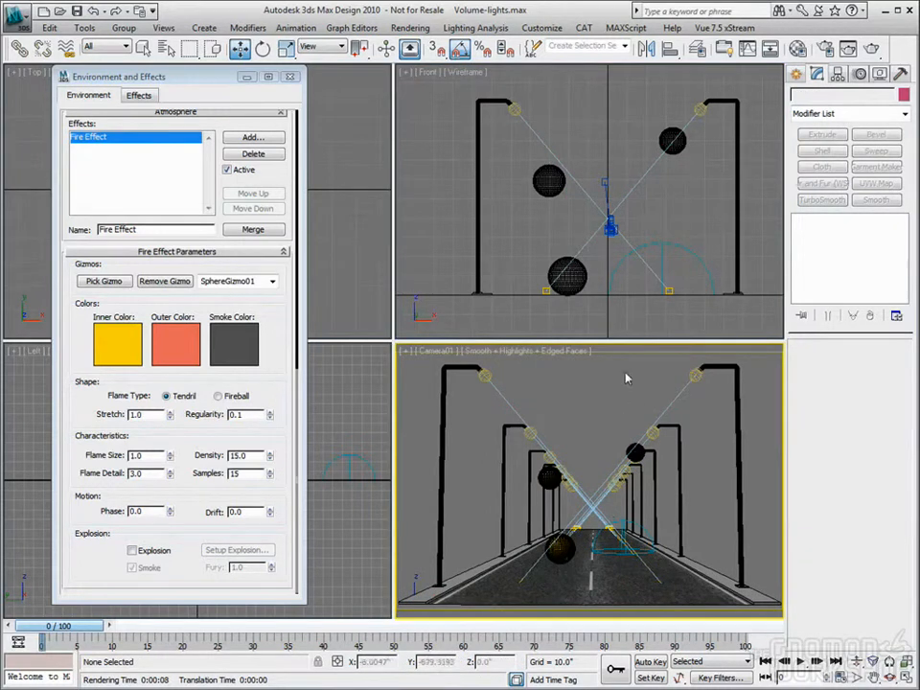
pyautogui.click(873, 50)
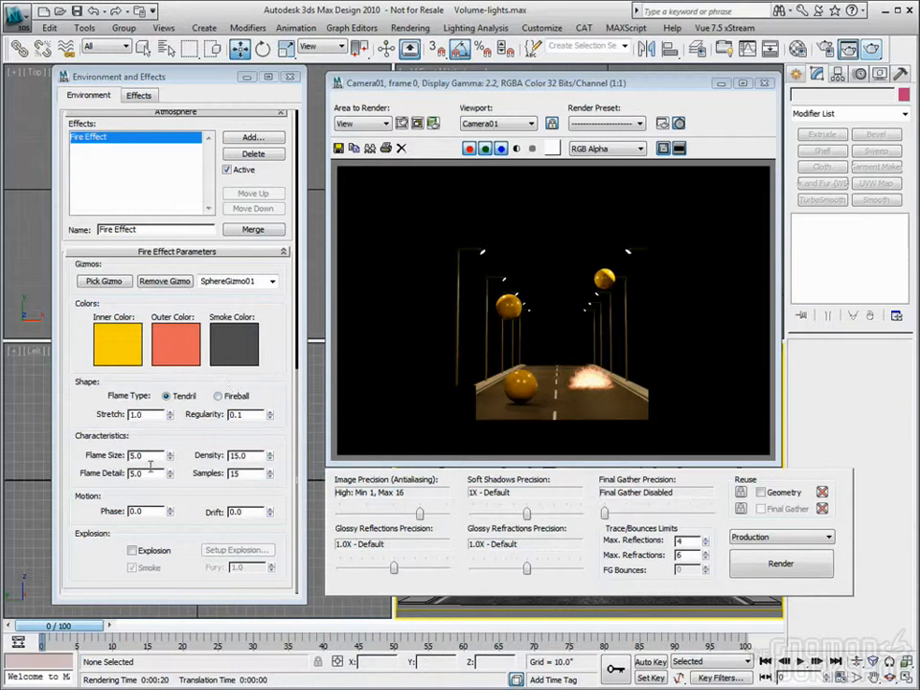
# Set the Fire Effect's flame size to 8, flame detail to 8 and samples to 24, and test-render the camera view
pyautogui.moveTo(145, 459); pyautogui.dragTo(103, 456)
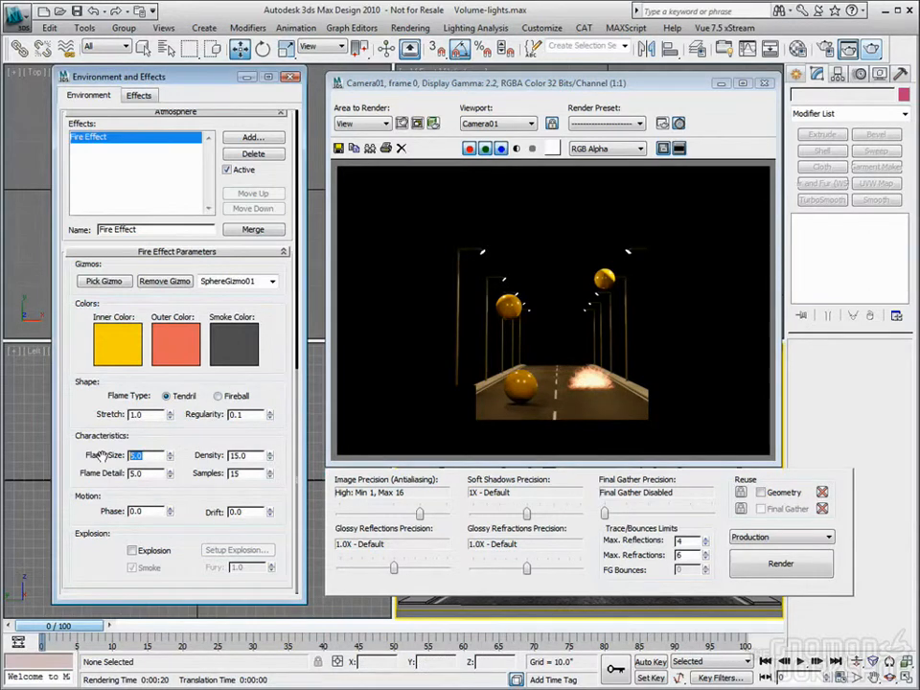
pyautogui.write('8')
pyautogui.press('Tab')
pyautogui.moveTo(144, 473); pyautogui.dragTo(53, 471)
pyautogui.write('10')
pyautogui.press('Return')
pyautogui.write('8')
pyautogui.press('Tab')
pyautogui.click(872, 49)
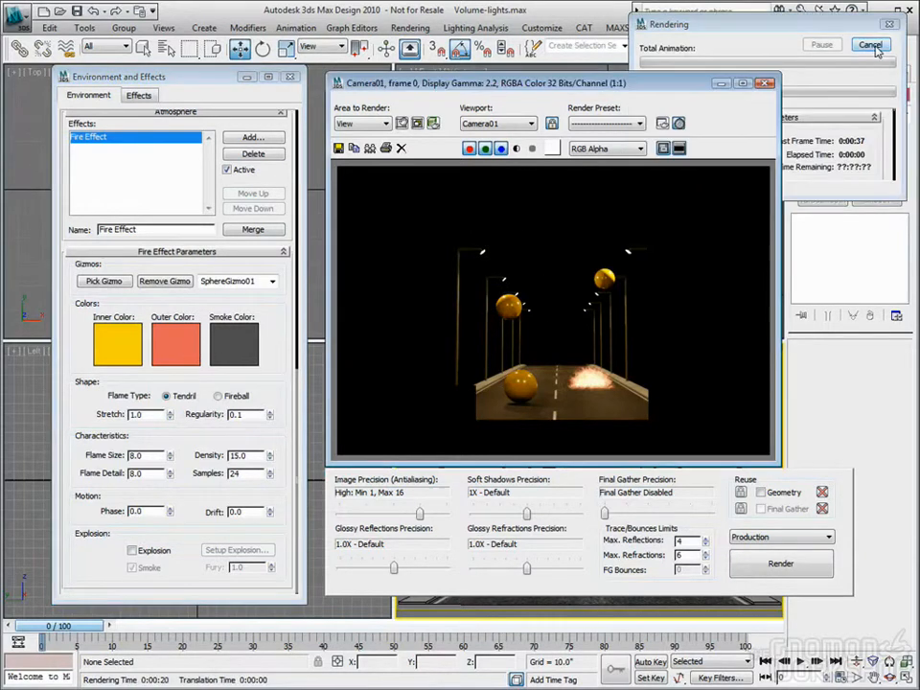
pyautogui.click(870, 46)
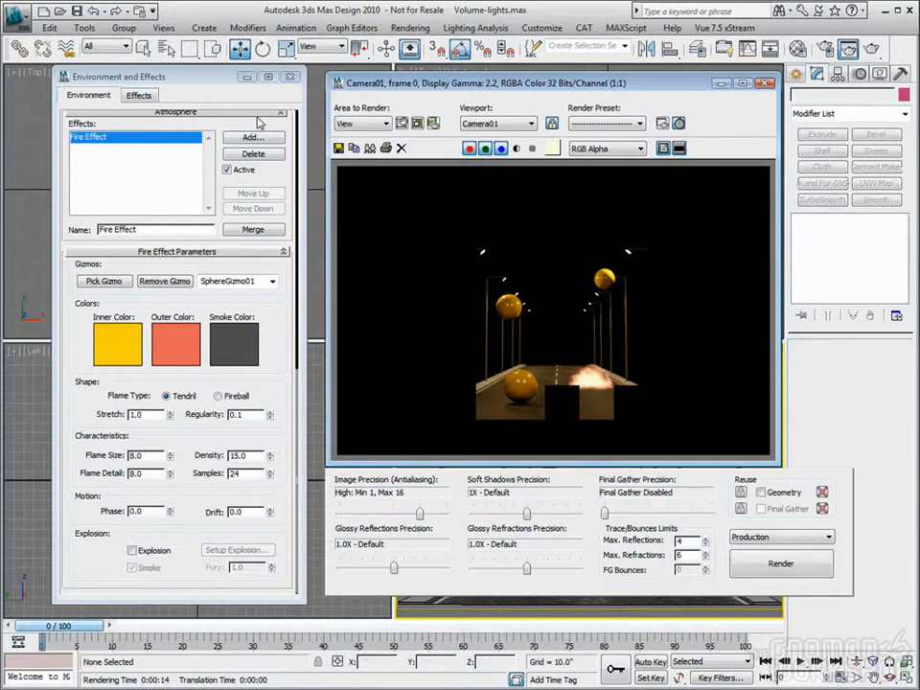
# Close the Environment and Effects dialog and the rendered frame, and return to an overview of the scene from above
pyautogui.click(290, 76)
pyautogui.click(766, 86)
pyautogui.click(212, 207)
pyautogui.scroll(-1, 206, 211)
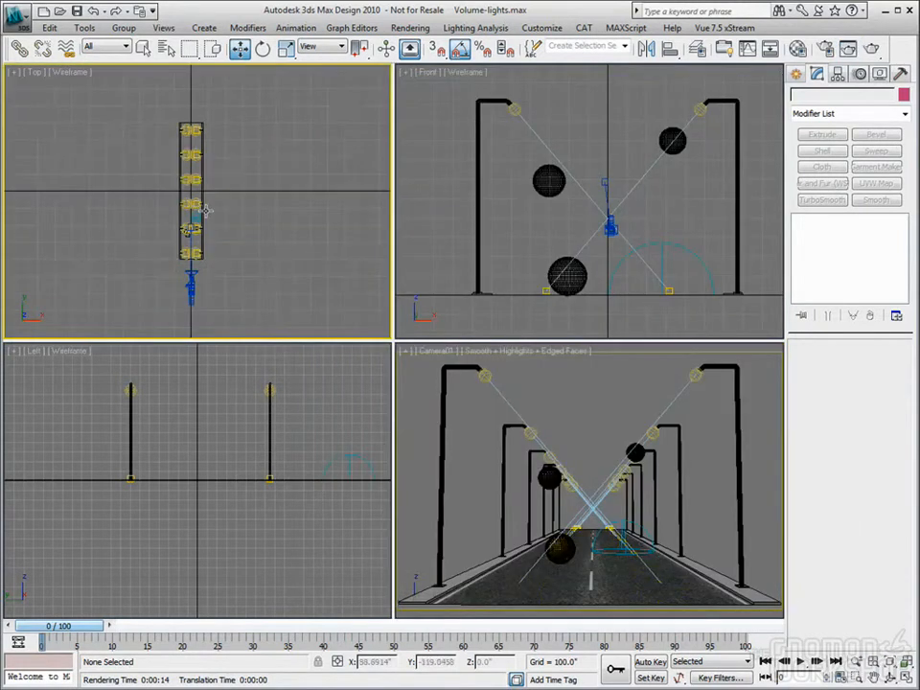
pyautogui.scroll(-8, 203, 209)
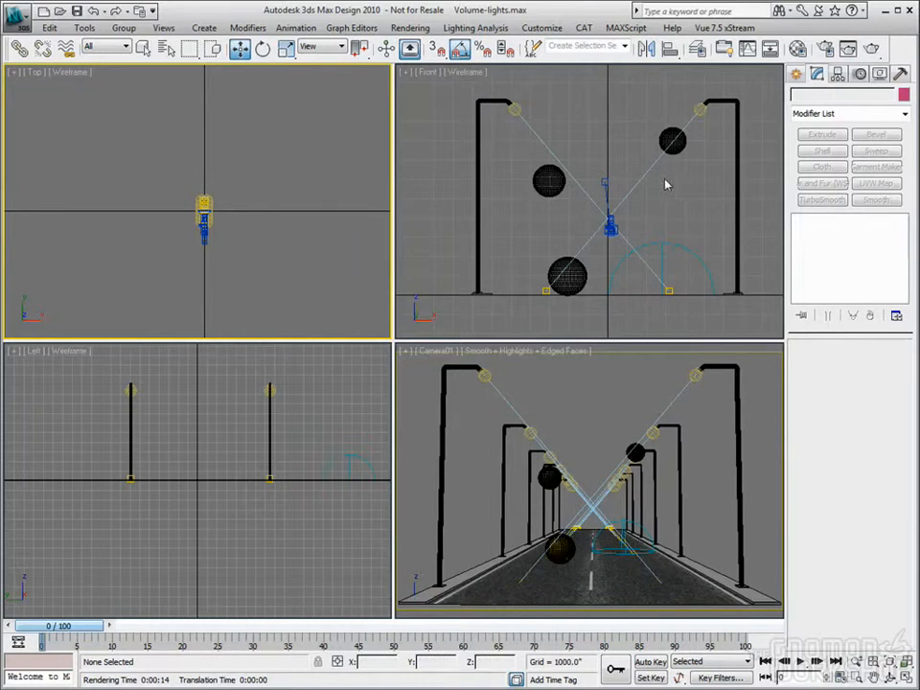
# Create a Daylight system in the Top view, accepting the recommended mr Photographic Exposure Control and the mr Physical Sky environment map
pyautogui.click(796, 74)
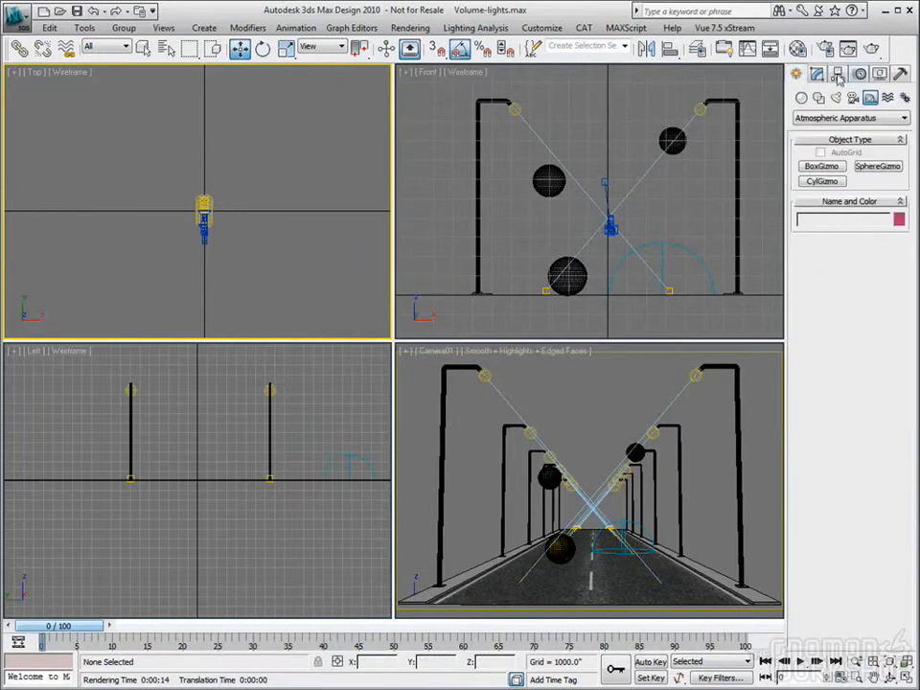
pyautogui.click(905, 97)
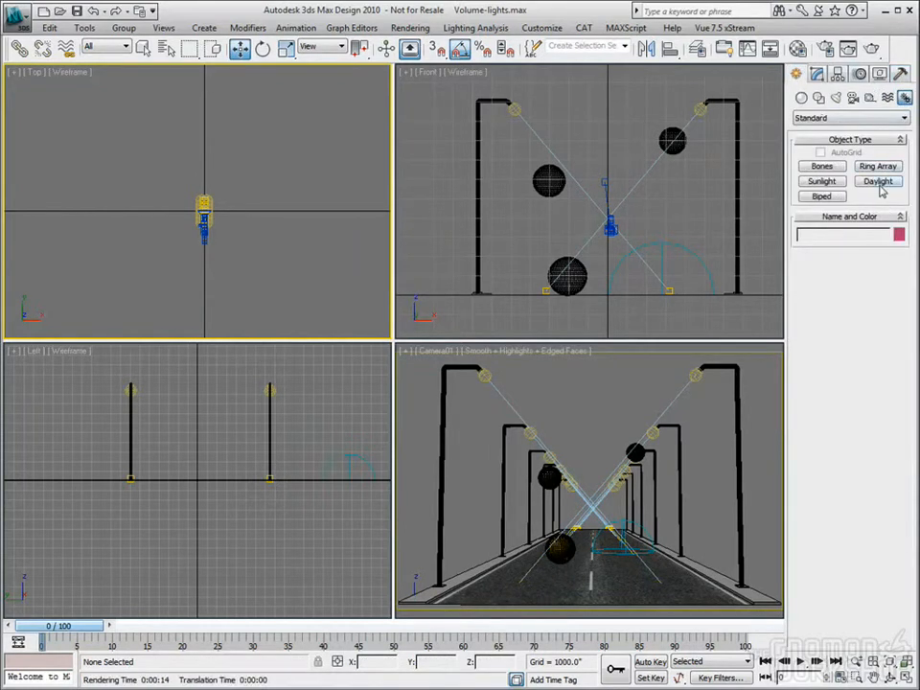
pyautogui.click(878, 182)
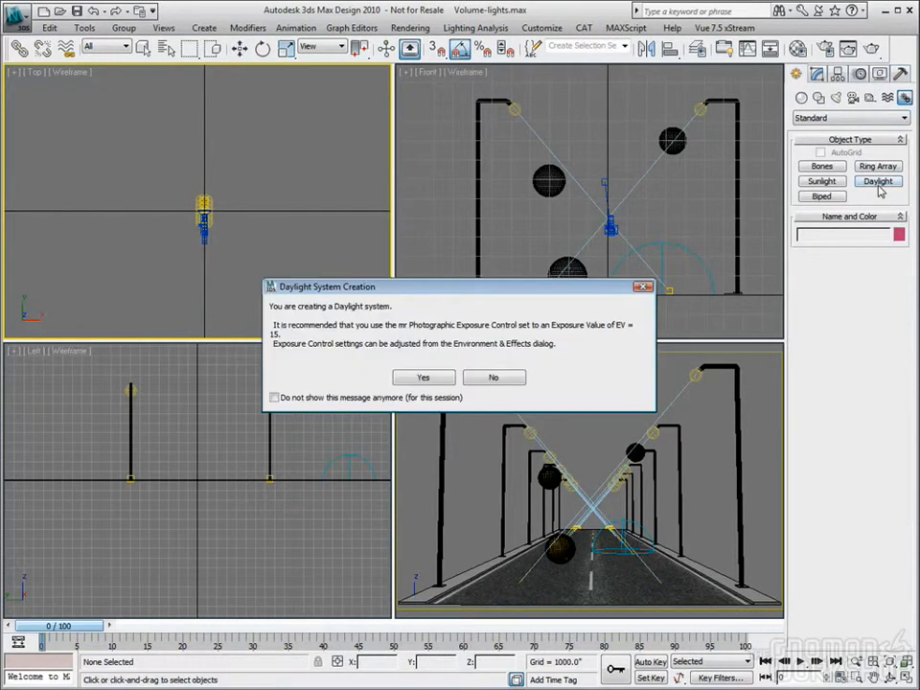
pyautogui.click(422, 378)
pyautogui.moveTo(153, 159); pyautogui.dragTo(230, 74)
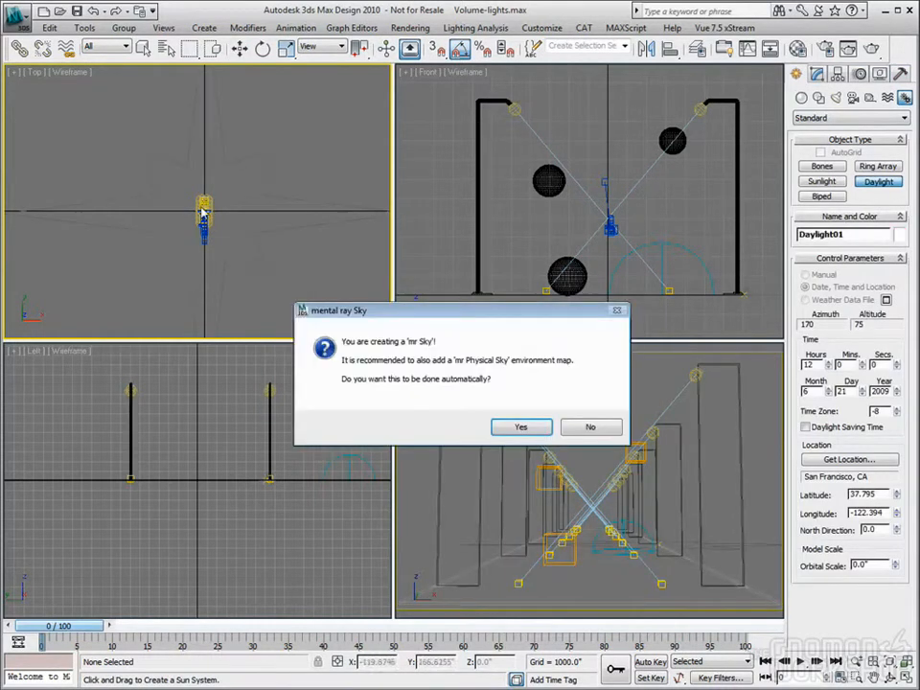
pyautogui.click(520, 426)
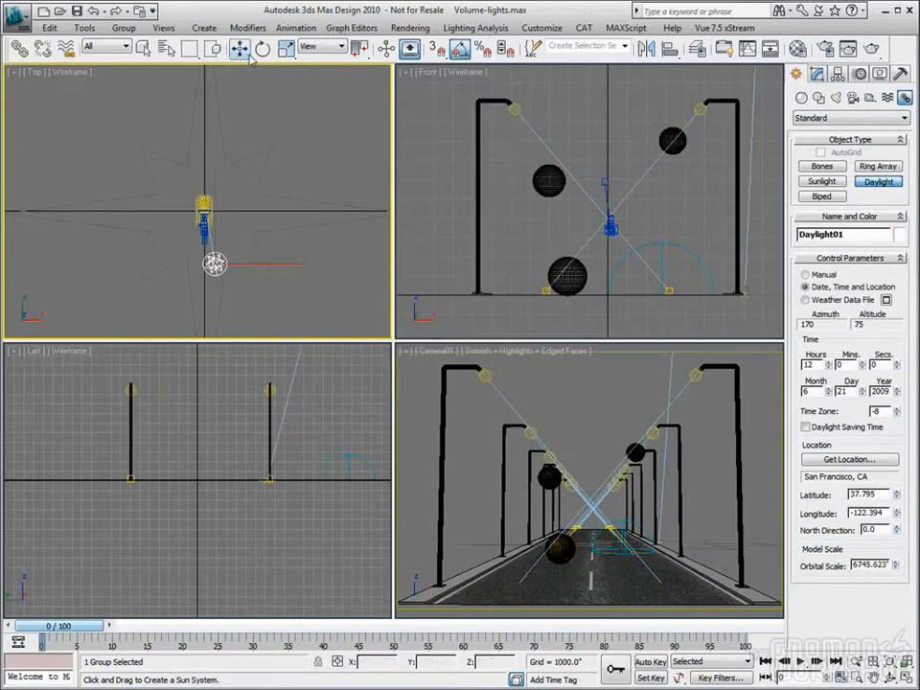
# Select the street lamp light in the Front view, switch off the lamp lights and clear the selection
pyautogui.click(240, 48)
pyautogui.rightClick(515, 112)
pyautogui.click(515, 112)
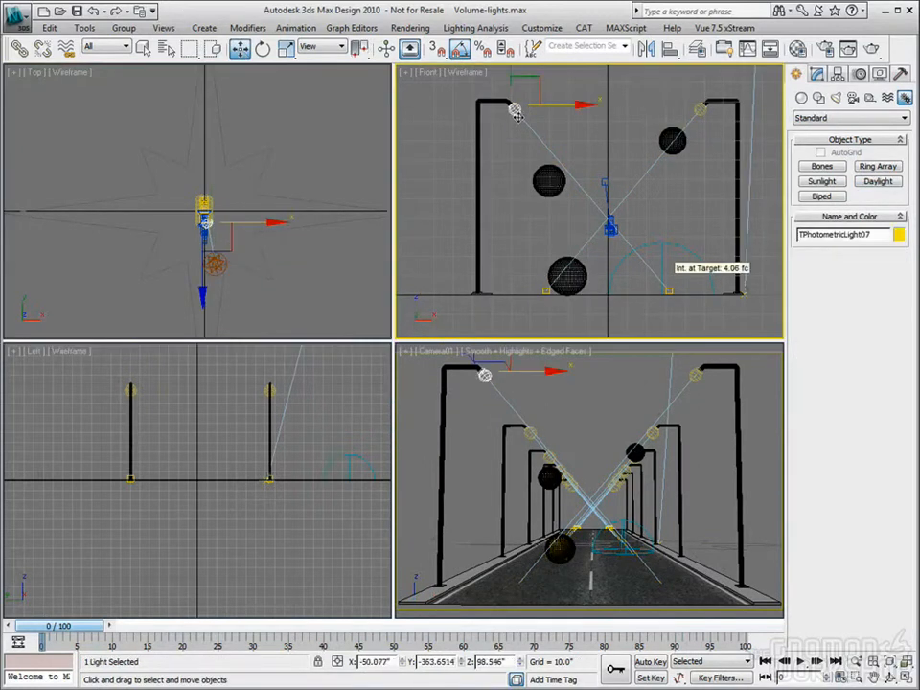
pyautogui.click(817, 74)
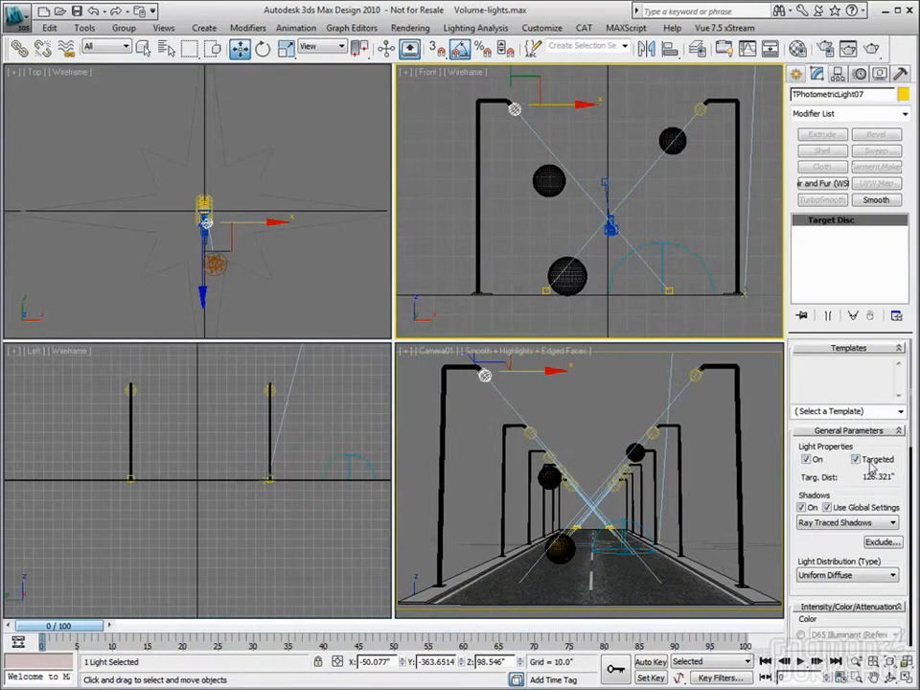
pyautogui.click(593, 137)
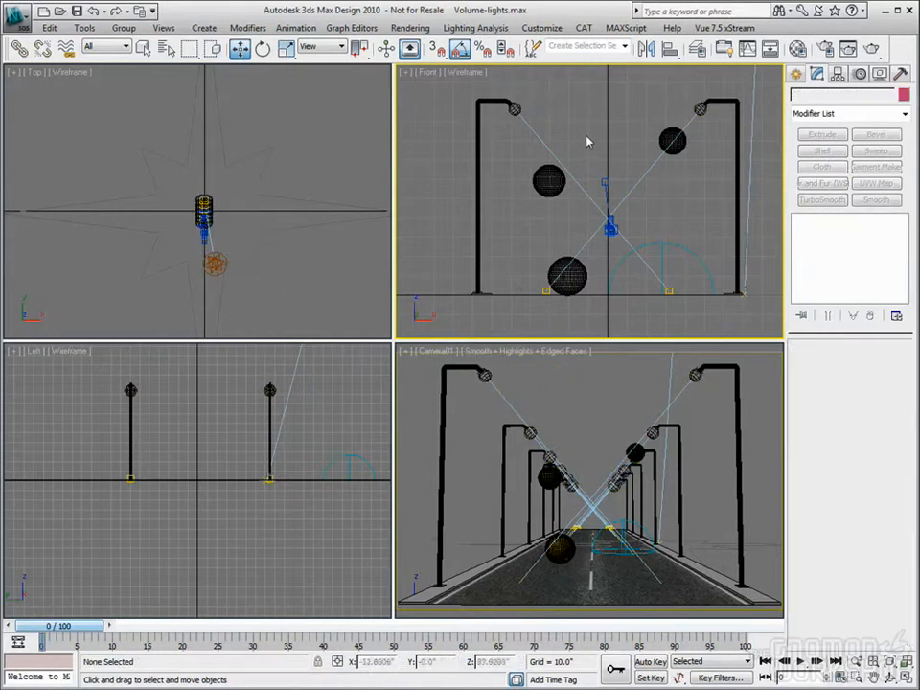
# Select the daylight system, open the environment settings and test-render the Camera01 view
pyautogui.click(307, 310)
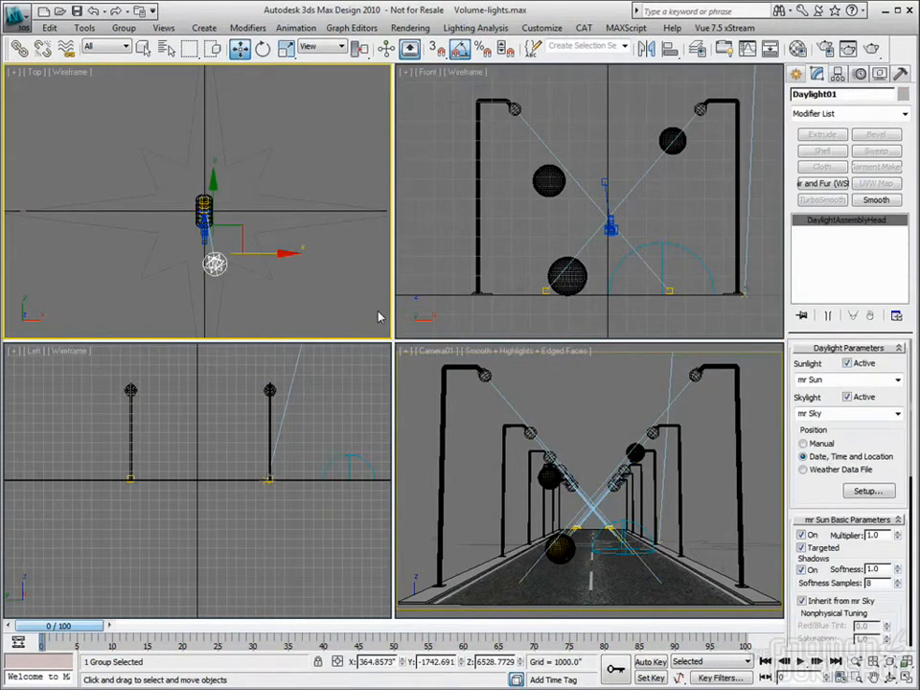
pyautogui.press('8')
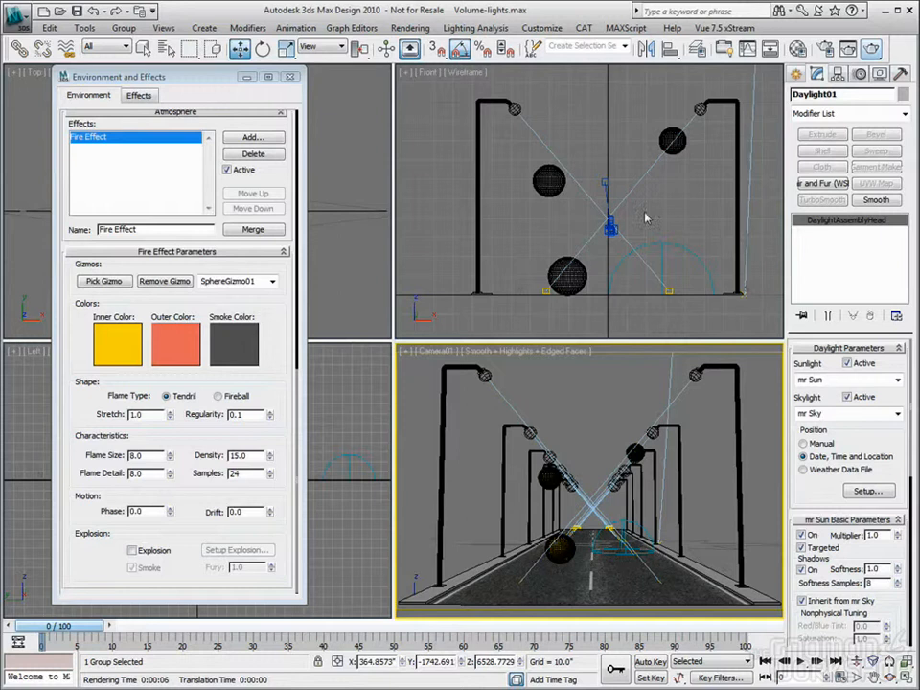
pyautogui.click(871, 48)
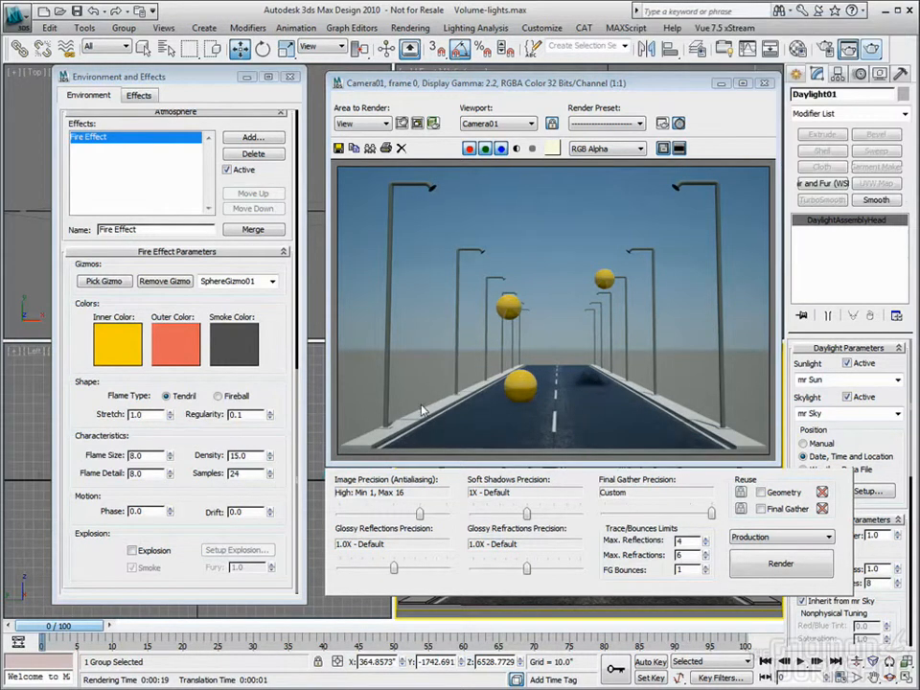
# Set the photographic exposure control's physical scale to Unitless with a value of 95000 and render the camera view again
pyautogui.scroll(10, 274, 428)
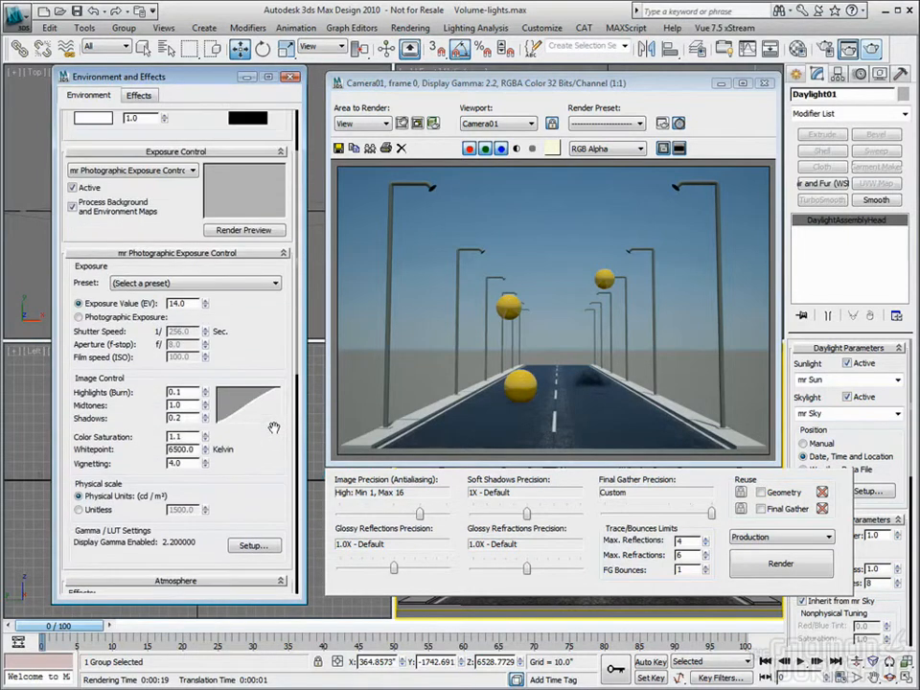
pyautogui.scroll(-2, 274, 427)
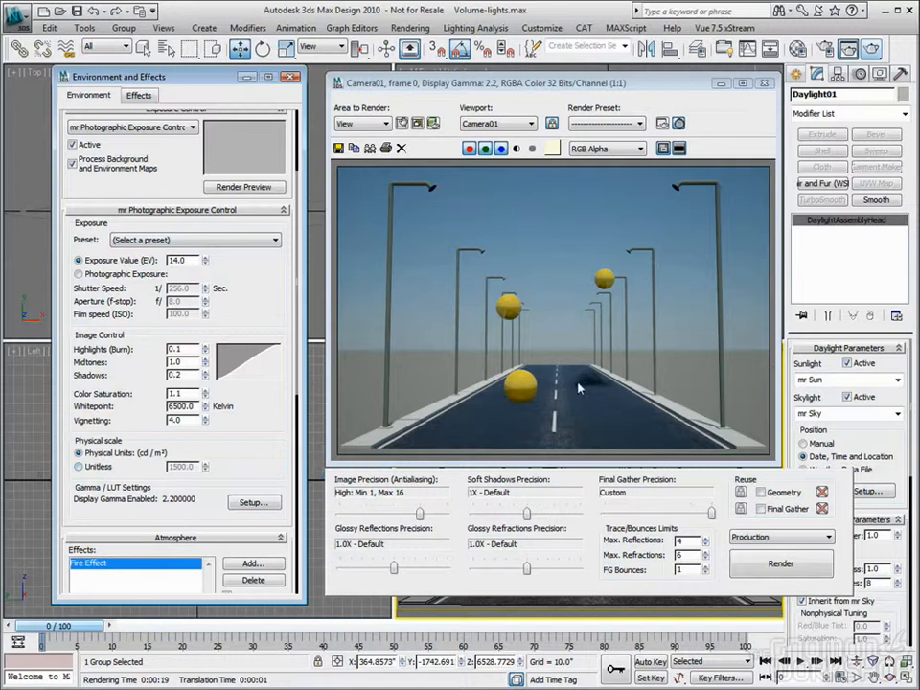
pyautogui.click(78, 467)
pyautogui.moveTo(192, 467); pyautogui.dragTo(114, 468)
pyautogui.write('95000')
pyautogui.press('Tab')
pyautogui.press('Return')
pyautogui.click(776, 565)
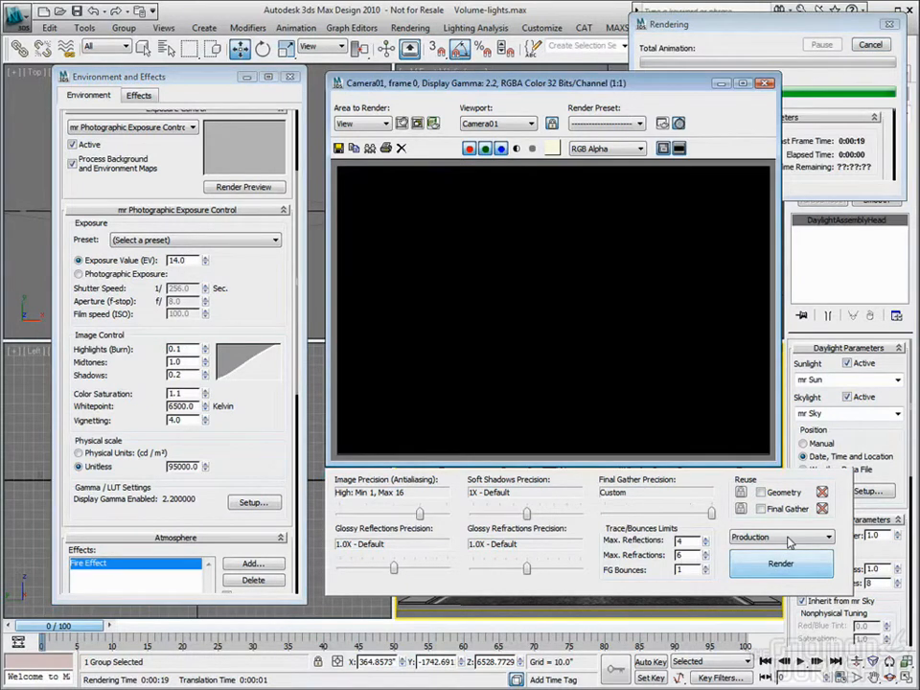